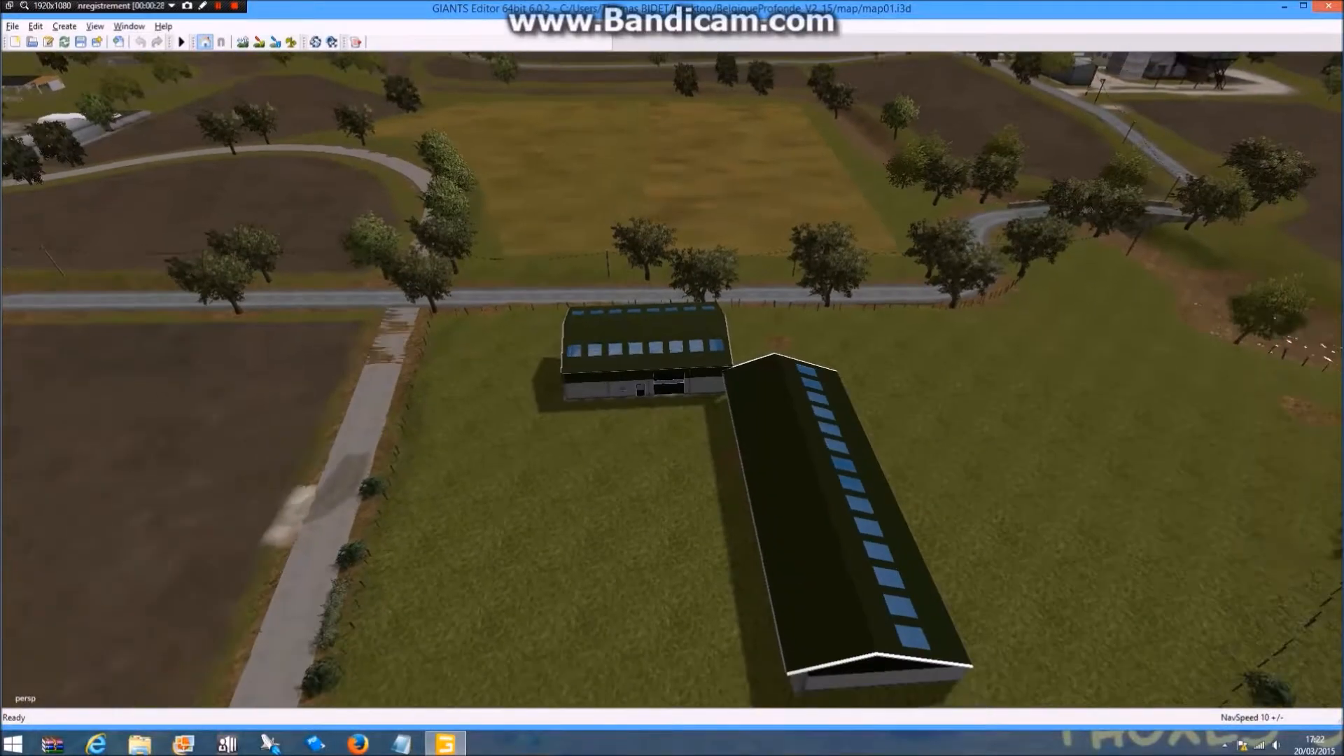
# Try to shift the long shed's roof along its length, and undo the move
pyautogui.keyDown('alt'); pyautogui.moveTo(672, 378); pyautogui.dragTo(727, 390); pyautogui.keyUp('alt')
pyautogui.click(664, 285)
pyautogui.click(792, 476)
pyautogui.keyDown('alt'); pyautogui.moveTo(791, 476); pyautogui.dragTo(659, 437); pyautogui.keyUp('alt')
pyautogui.moveTo(669, 339); pyautogui.dragTo(670, 343)
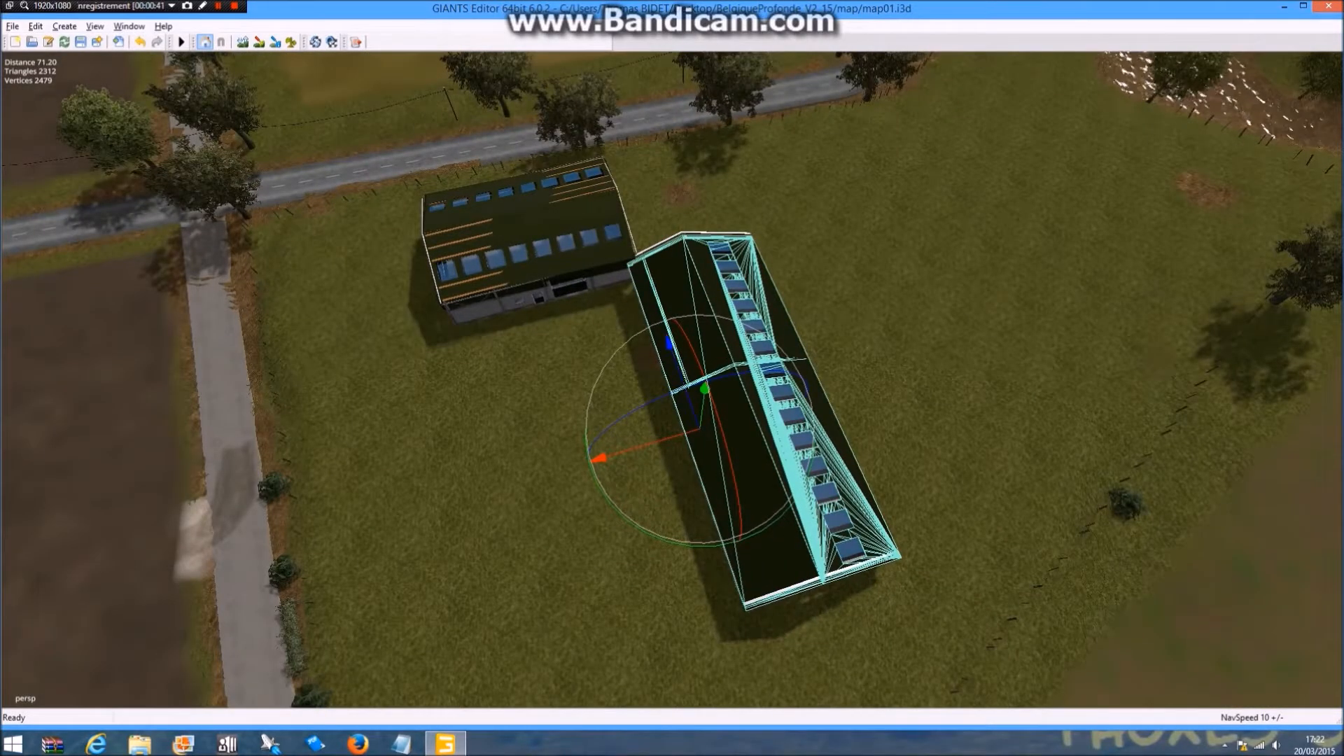
pyautogui.click(140, 41)
# Show the Scenegraph, select the whole long Shed group and shift it slightly along its length, away from the public road
pyautogui.click(129, 26)
pyautogui.click(137, 40)
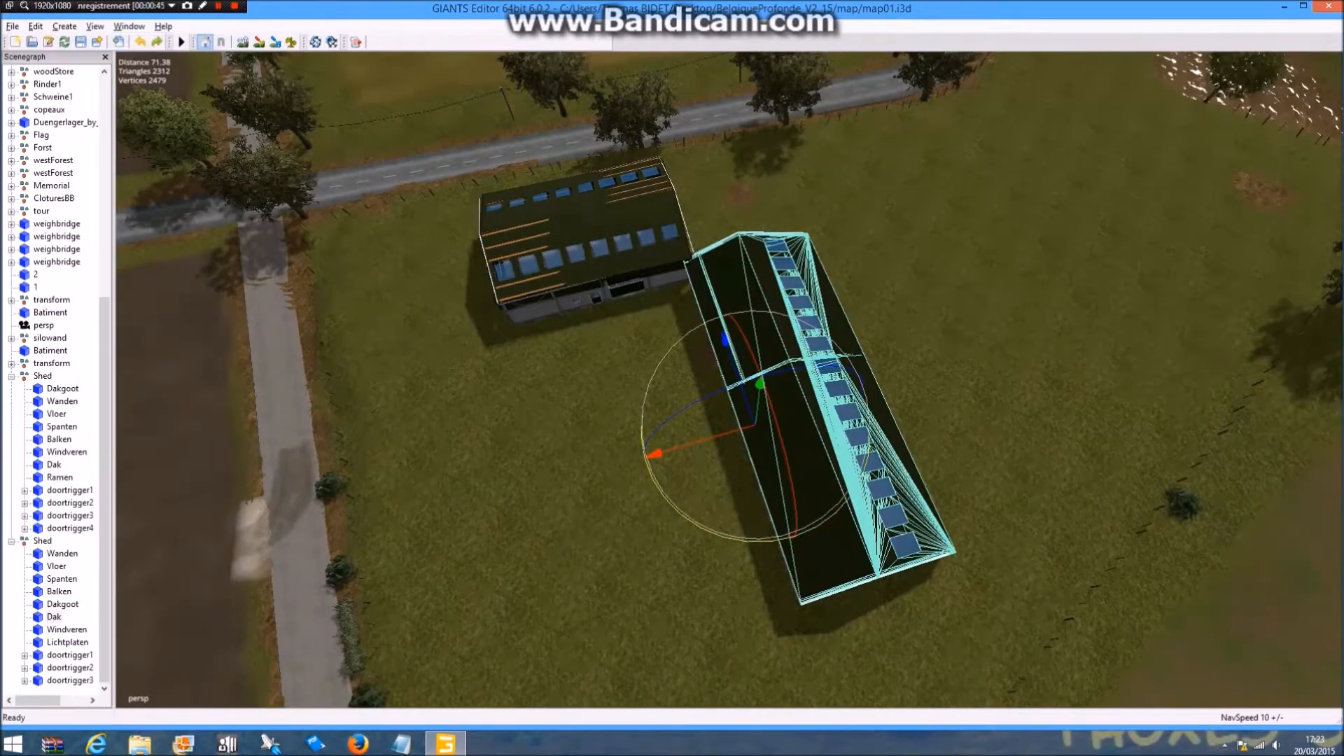
pyautogui.moveTo(725, 339); pyautogui.dragTo(727, 343)
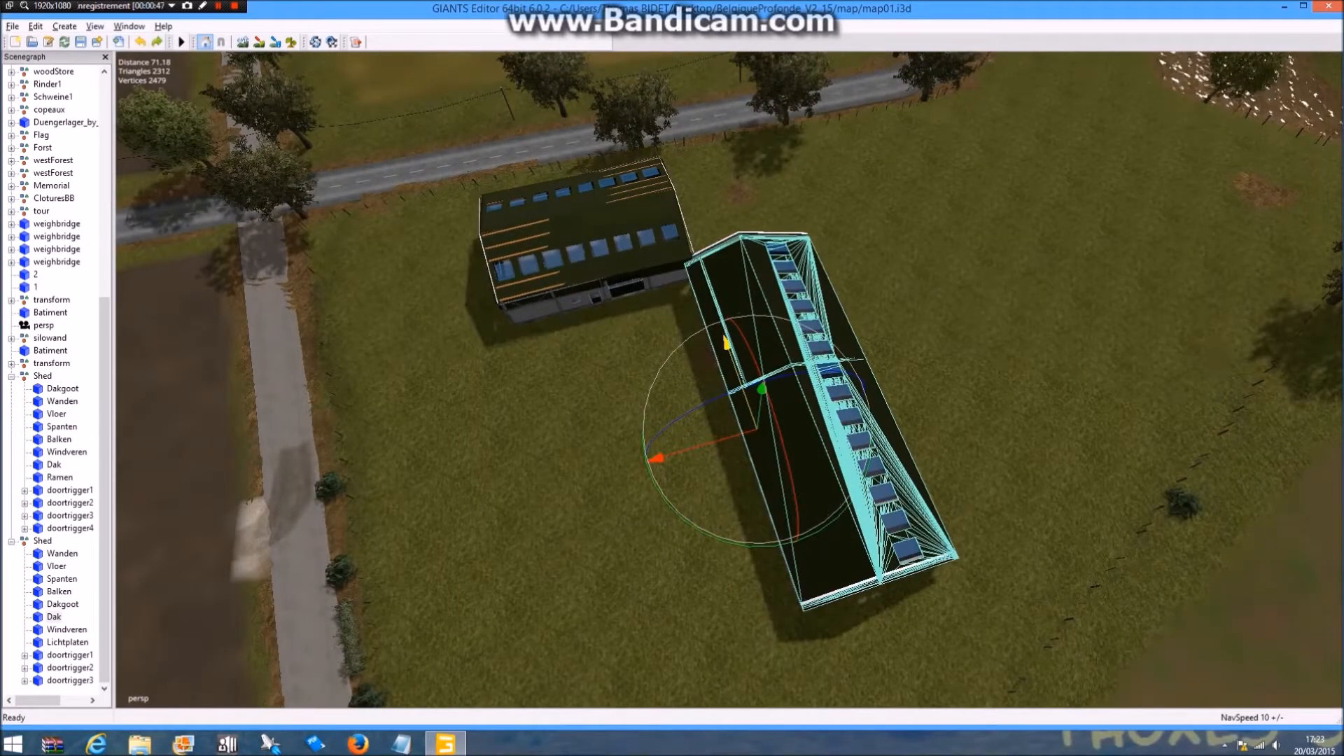
pyautogui.click(140, 42)
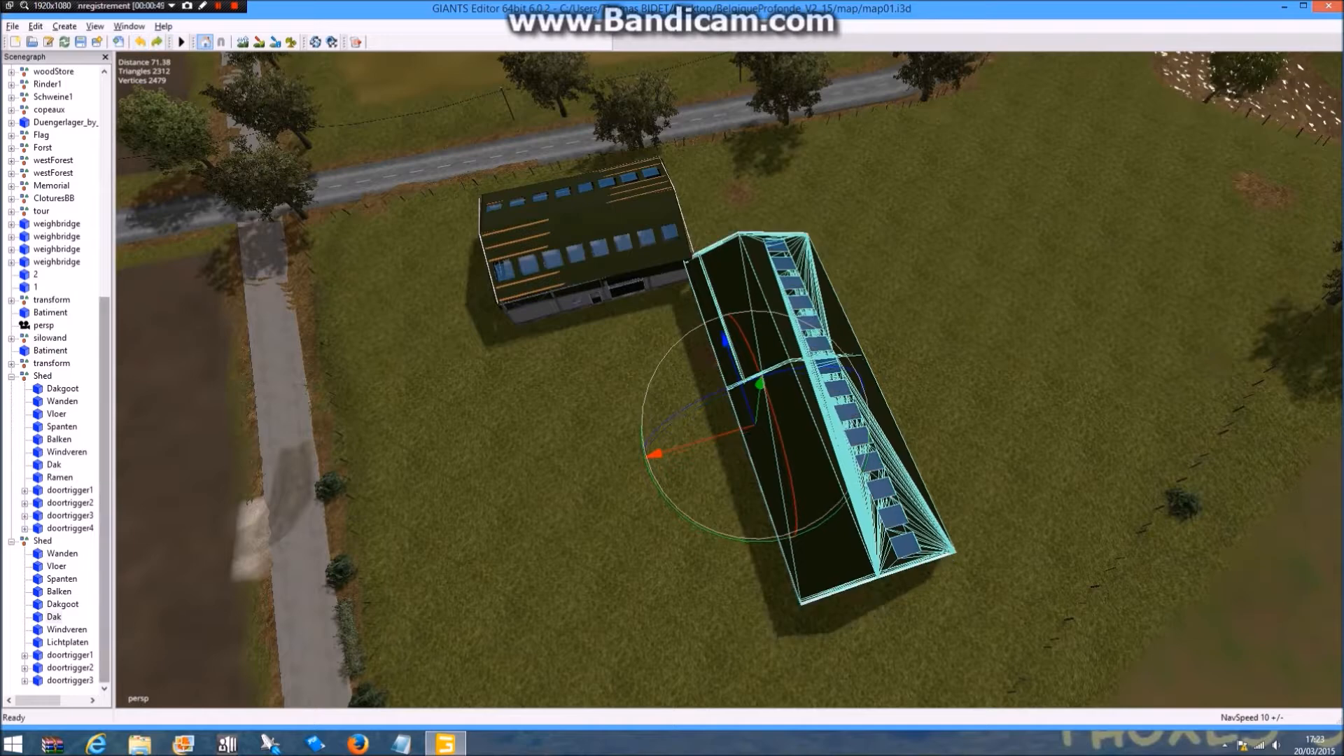
pyautogui.click(43, 541)
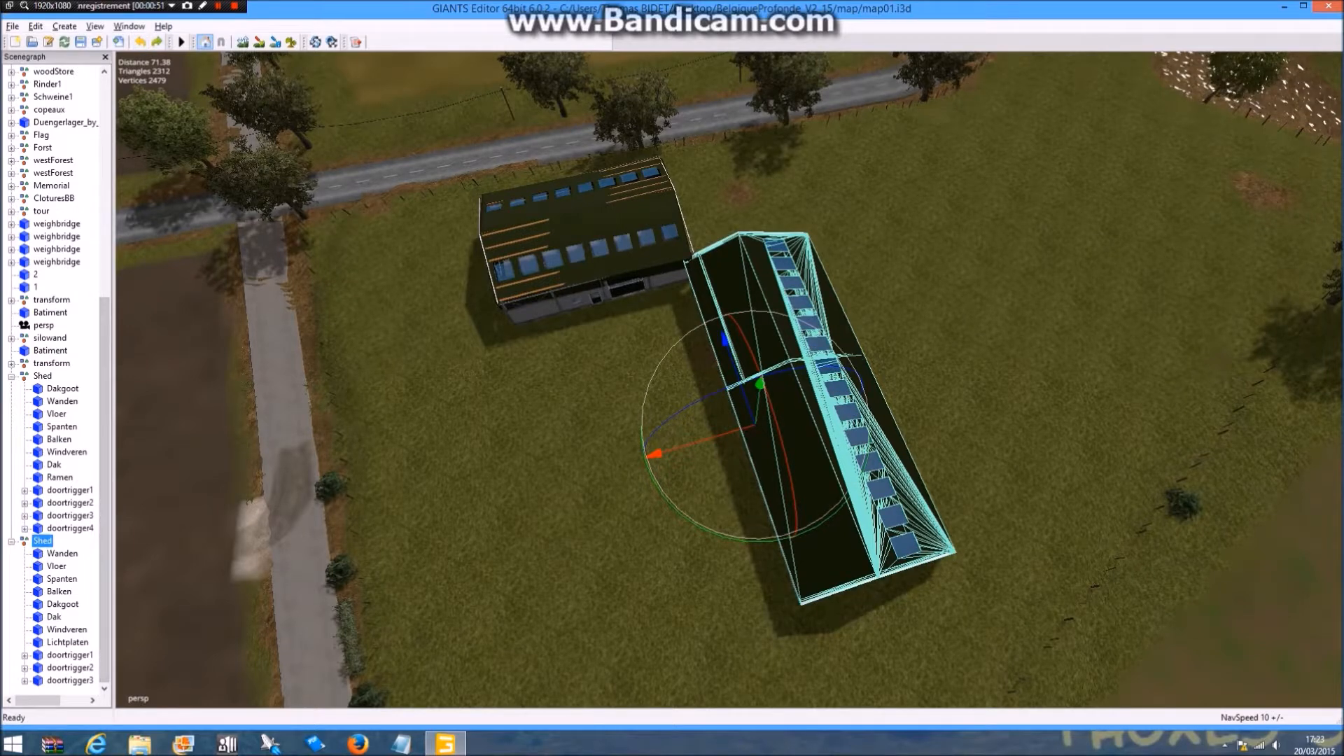
pyautogui.moveTo(725, 339); pyautogui.dragTo(726, 341)
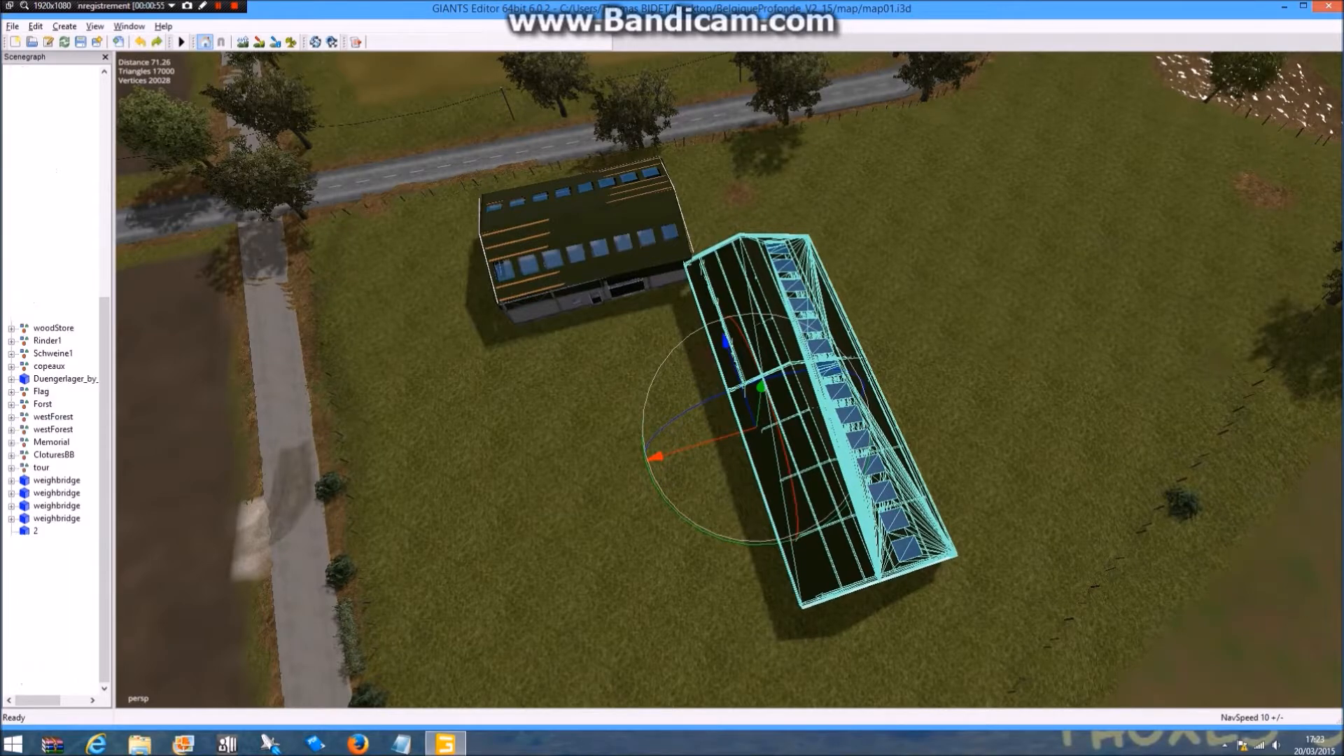
# Examine the access road, the fence line and the grass yard in front of the two sheds
pyautogui.click(560, 434)
pyautogui.keyDown('alt'); pyautogui.moveTo(561, 435); pyautogui.dragTo(742, 420); pyautogui.keyUp('alt')
pyautogui.scroll(2, 742, 420)
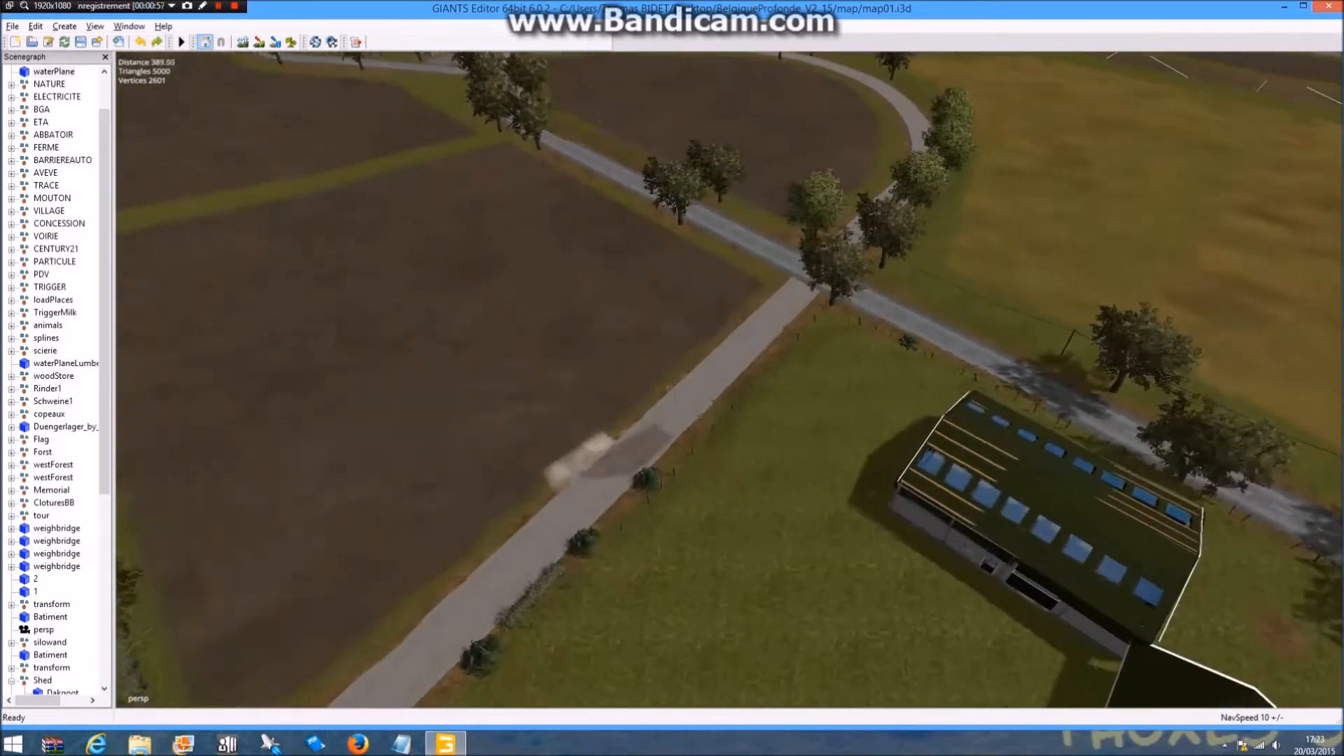
pyautogui.scroll(8, 729, 380)
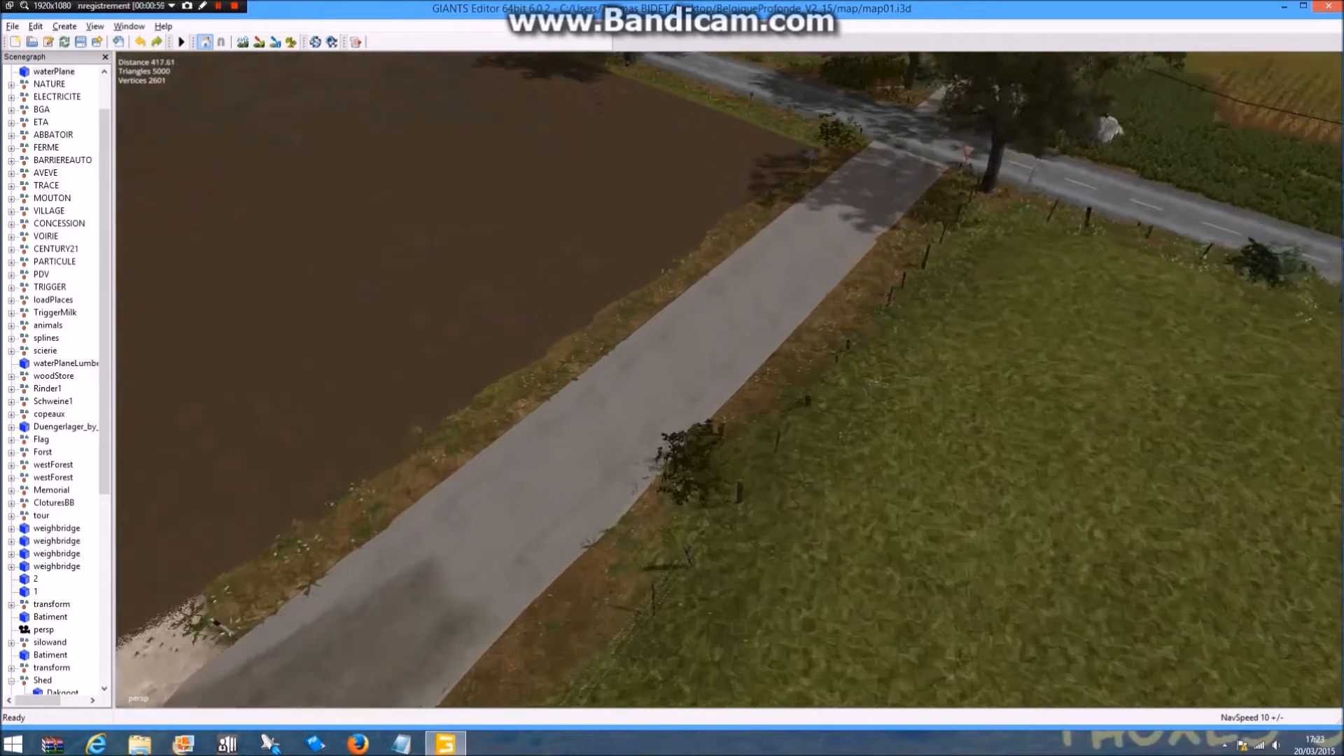
pyautogui.keyDown('alt'); pyautogui.moveTo(730, 380); pyautogui.dragTo(505, 434); pyautogui.keyUp('alt')
pyautogui.scroll(-4, 546, 350)
pyautogui.scroll(-3, 560, 365)
pyautogui.scroll(-3, 546, 448)
pyautogui.scroll(4, 546, 546)
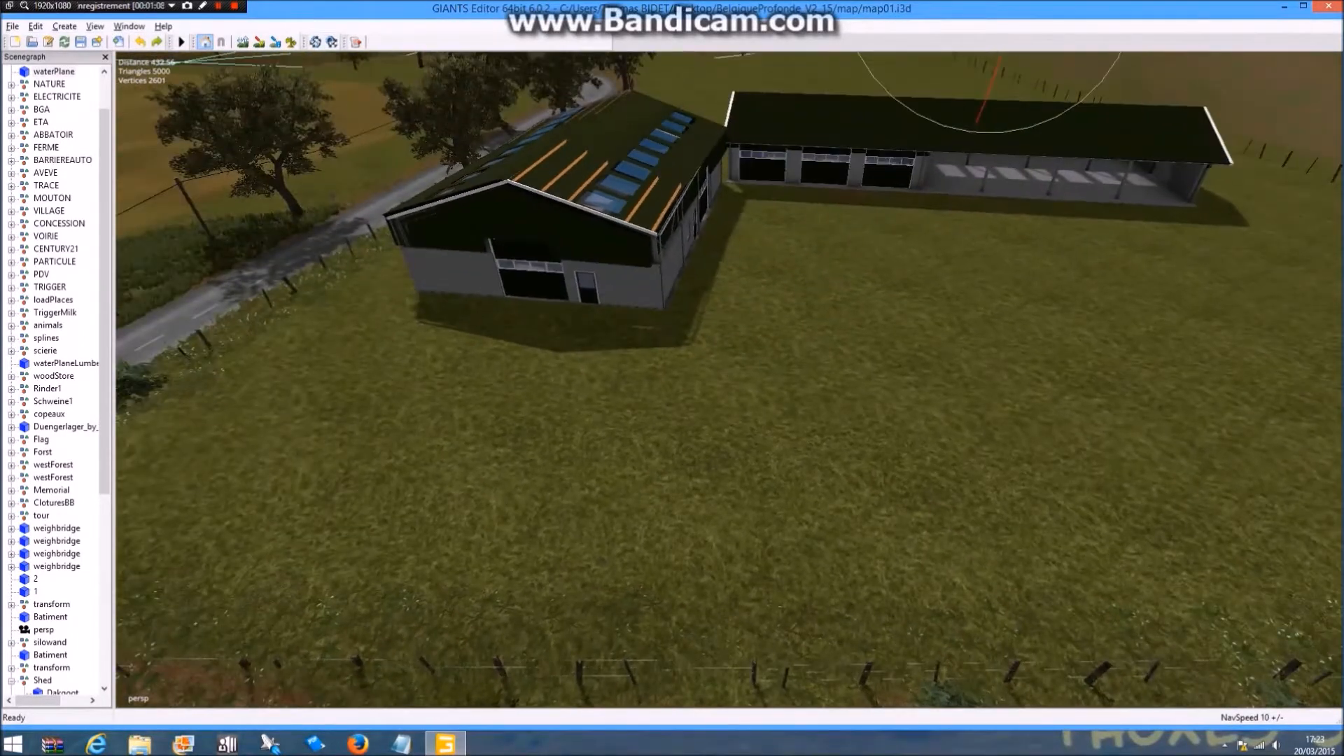
pyautogui.keyDown('alt'); pyautogui.moveTo(505, 434); pyautogui.dragTo(413, 410); pyautogui.keyUp('alt')
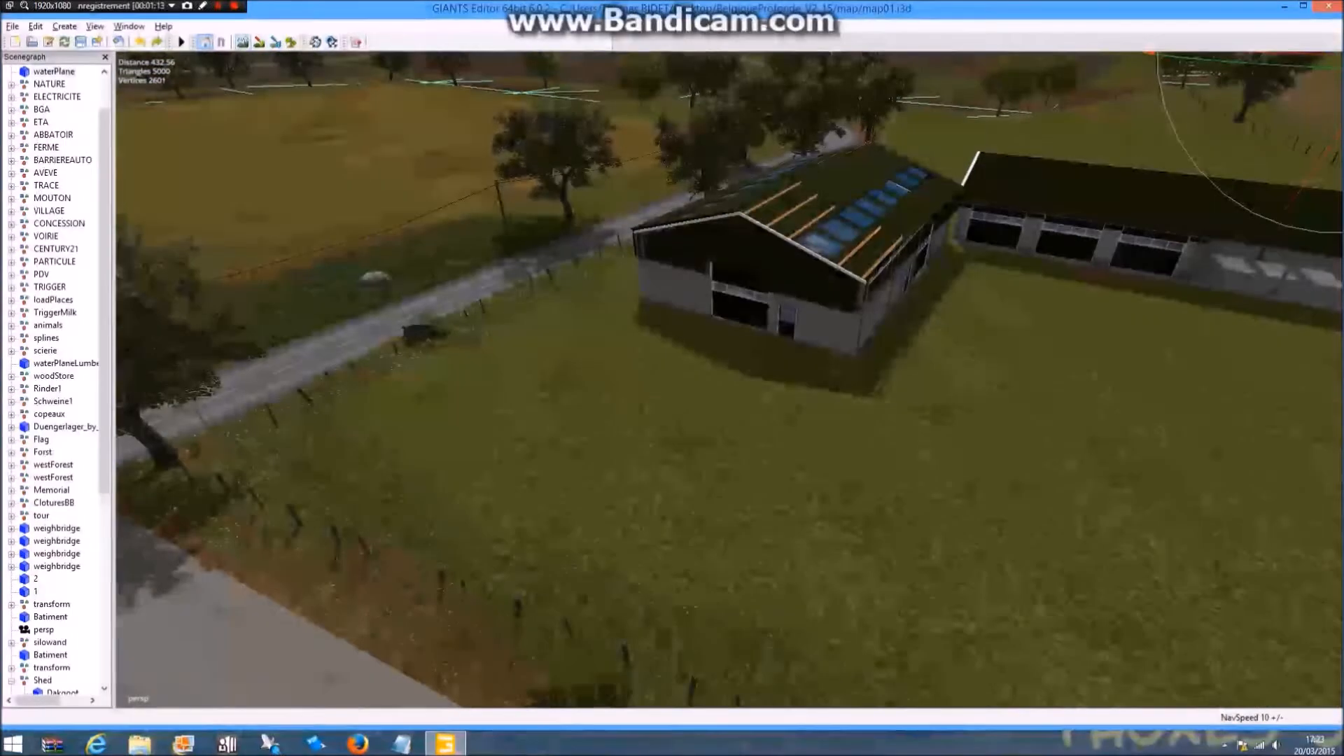
# Show the Terrain Editing settings, set the texture layer to gravel and activate terrain texture painting
pyautogui.click(128, 26)
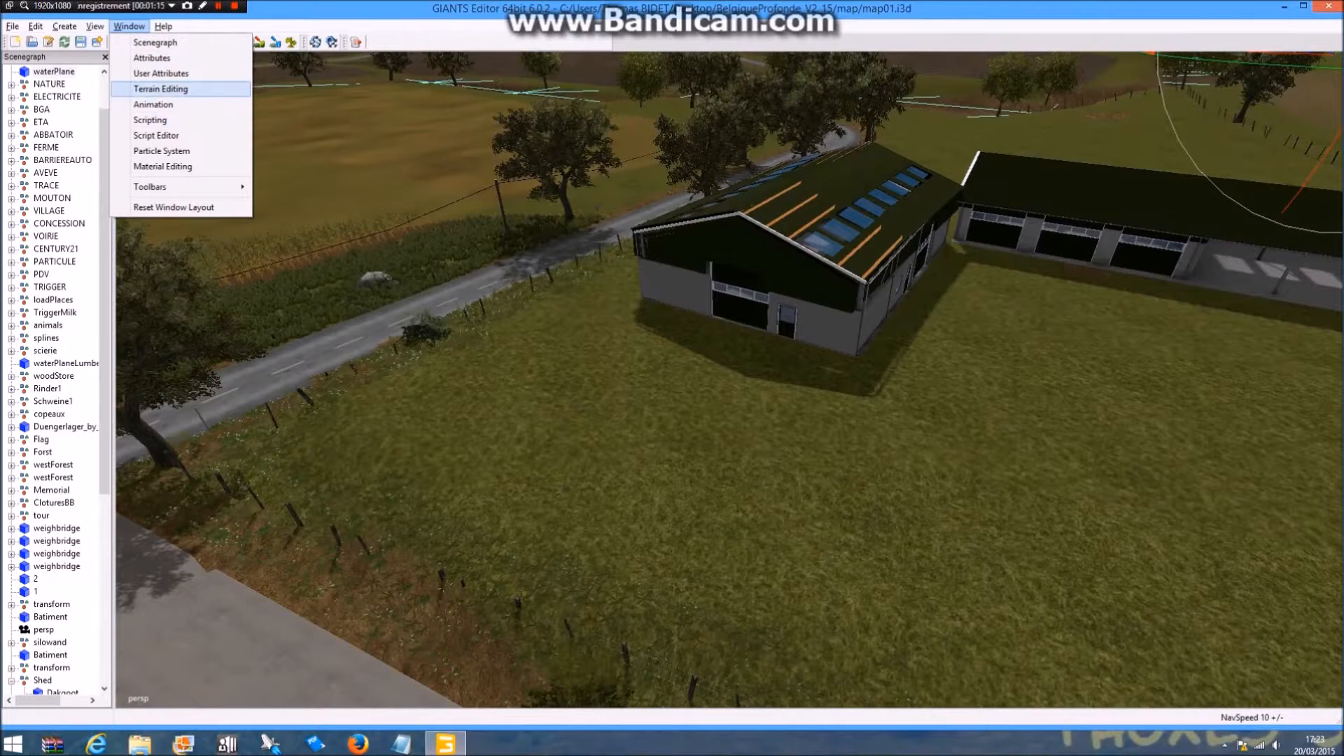
pyautogui.click(161, 89)
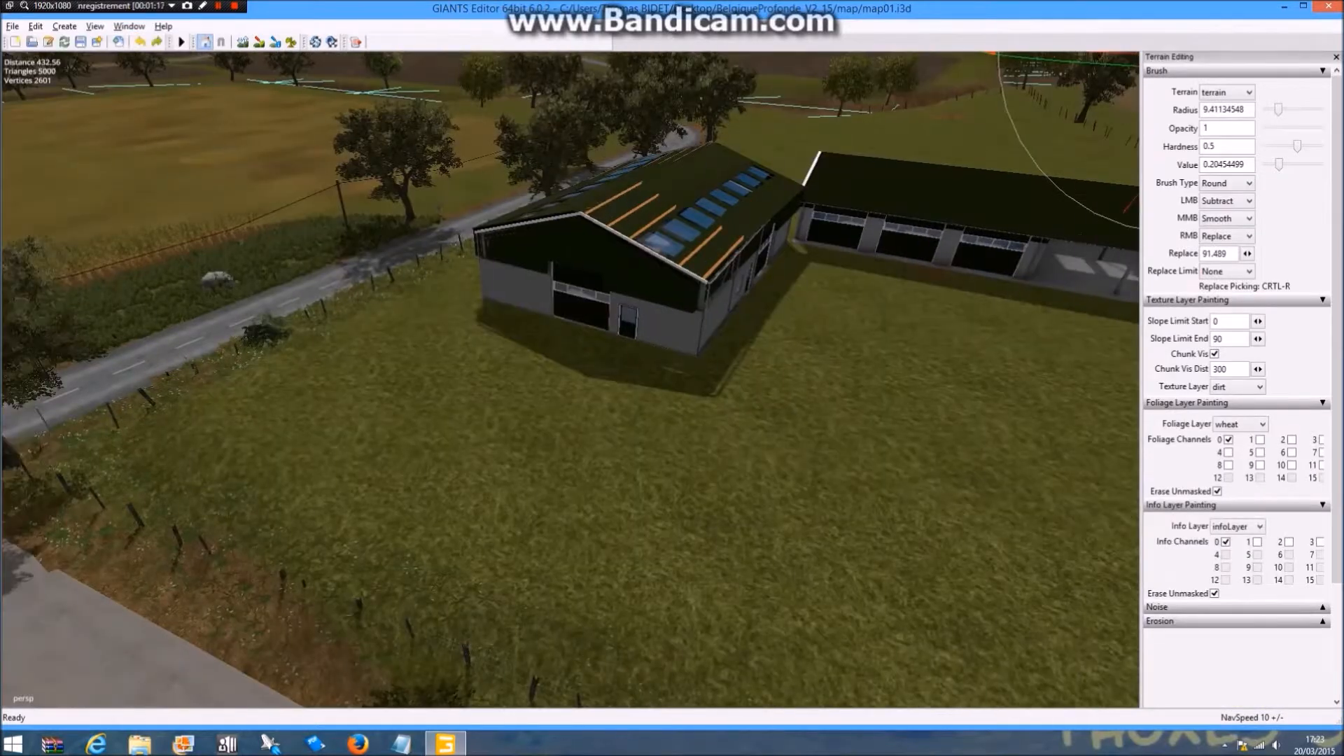
pyautogui.click(1238, 386)
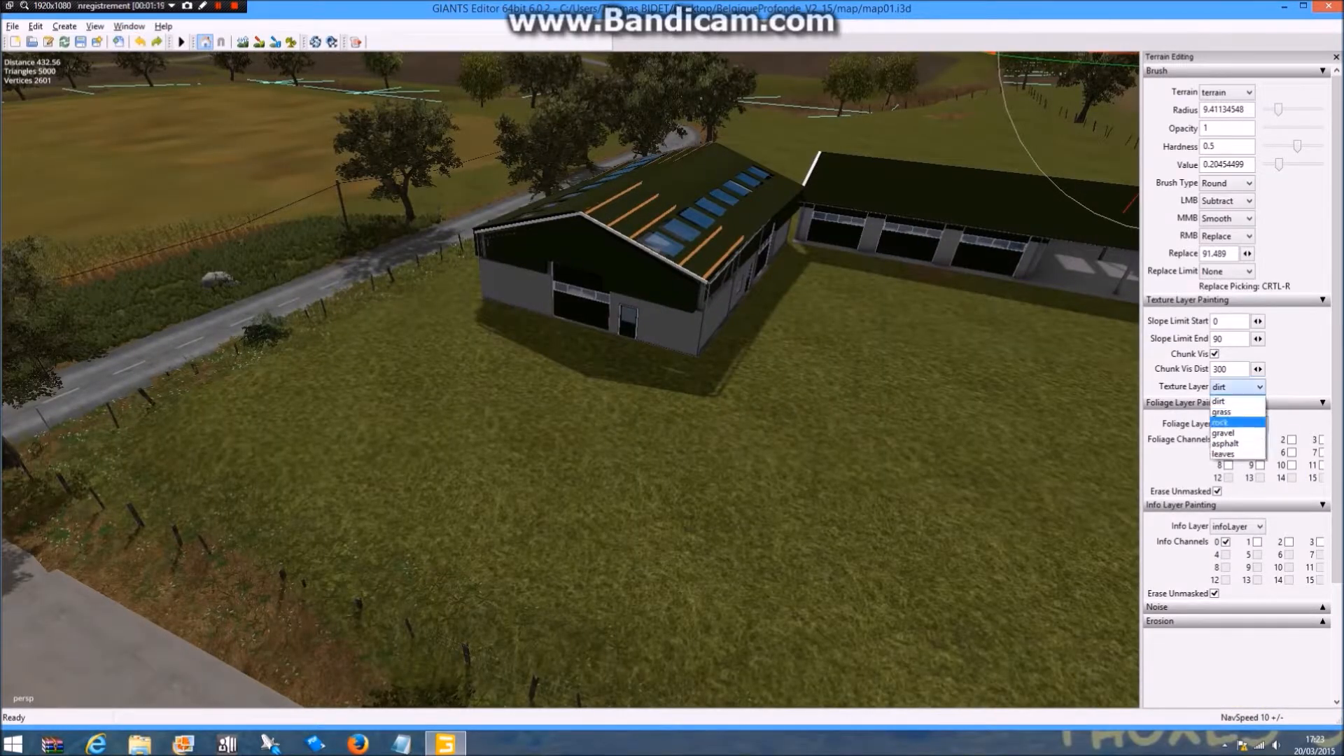
pyautogui.click(1227, 433)
pyautogui.keyDown('alt'); pyautogui.moveTo(560, 406); pyautogui.dragTo(690, 396); pyautogui.keyUp('alt')
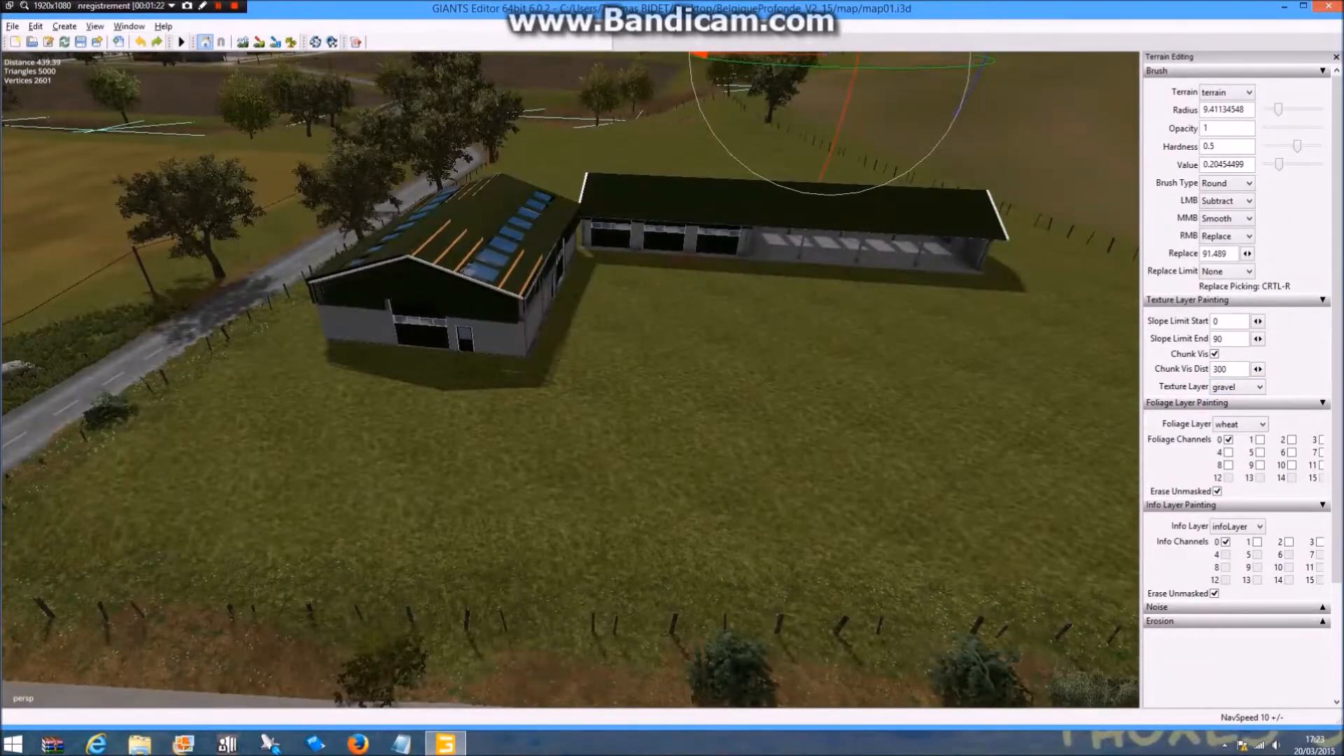
pyautogui.click(243, 42)
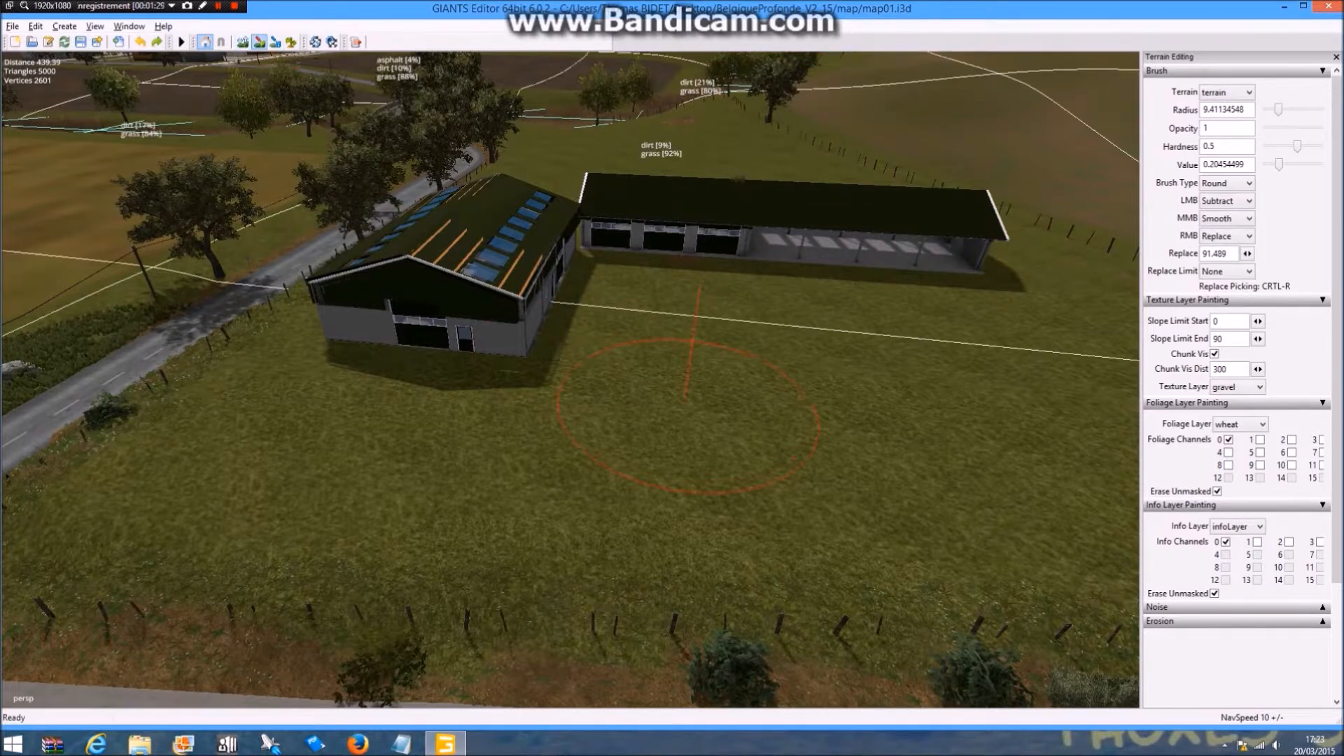
# Paint gravel with the round brush over the grass in front of the smaller shed's gable end
pyautogui.moveTo(673, 414)
pyautogui.mouseDown()
pyautogui.moveTo(581, 403)
pyautogui.moveTo(532, 455)
pyautogui.moveTo(406, 469)
pyautogui.moveTo(449, 501)
pyautogui.mouseUp()
pyautogui.moveTo(647, 492)
pyautogui.keyDown('alt'); pyautogui.mouseDown()
pyautogui.moveTo(602, 514)
pyautogui.moveTo(581, 546)
pyautogui.mouseUp(); pyautogui.keyUp('alt')
pyautogui.moveTo(581, 546)
pyautogui.mouseDown()
pyautogui.moveTo(595, 490)
pyautogui.moveTo(504, 452)
pyautogui.moveTo(442, 395)
pyautogui.moveTo(385, 426)
pyautogui.mouseUp()
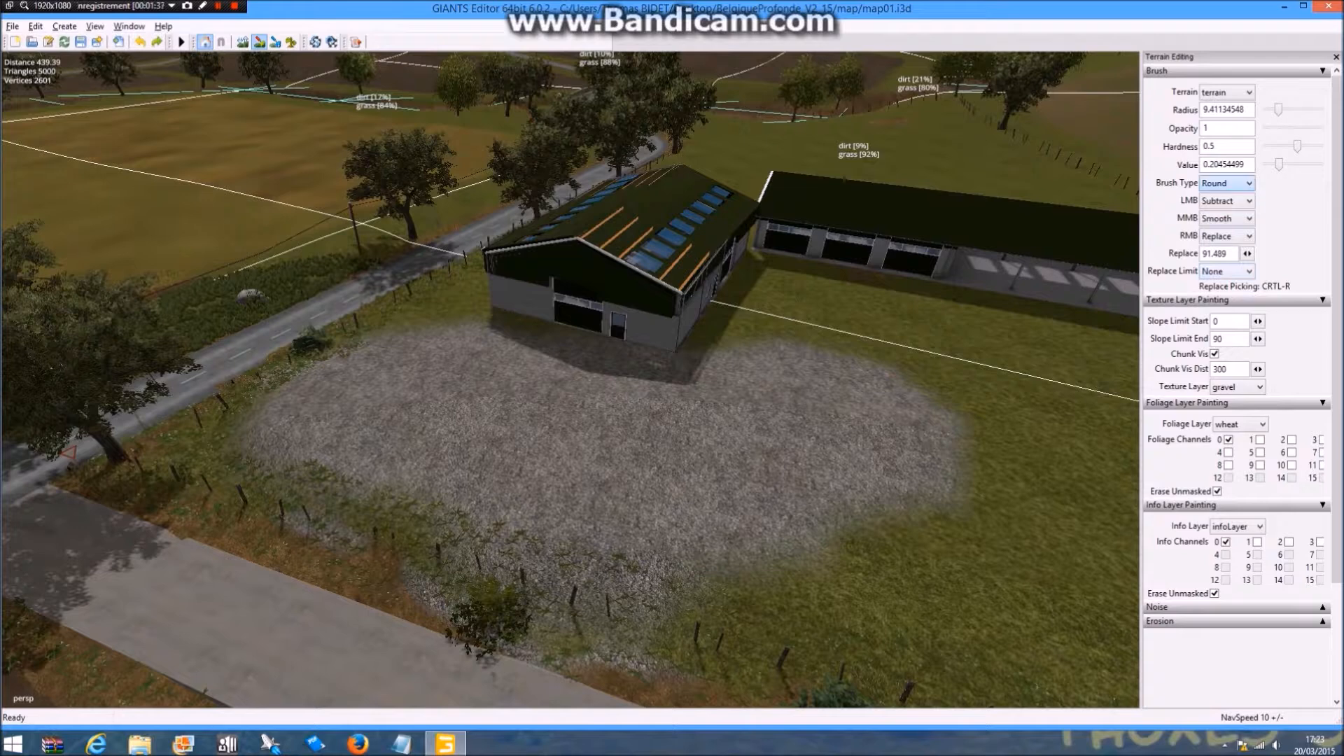
# Change the brush type to Square, paint gravel over the rest of the yard up to both sheds, and leave texture painting
pyautogui.moveTo(398, 400); pyautogui.dragTo(336, 420)
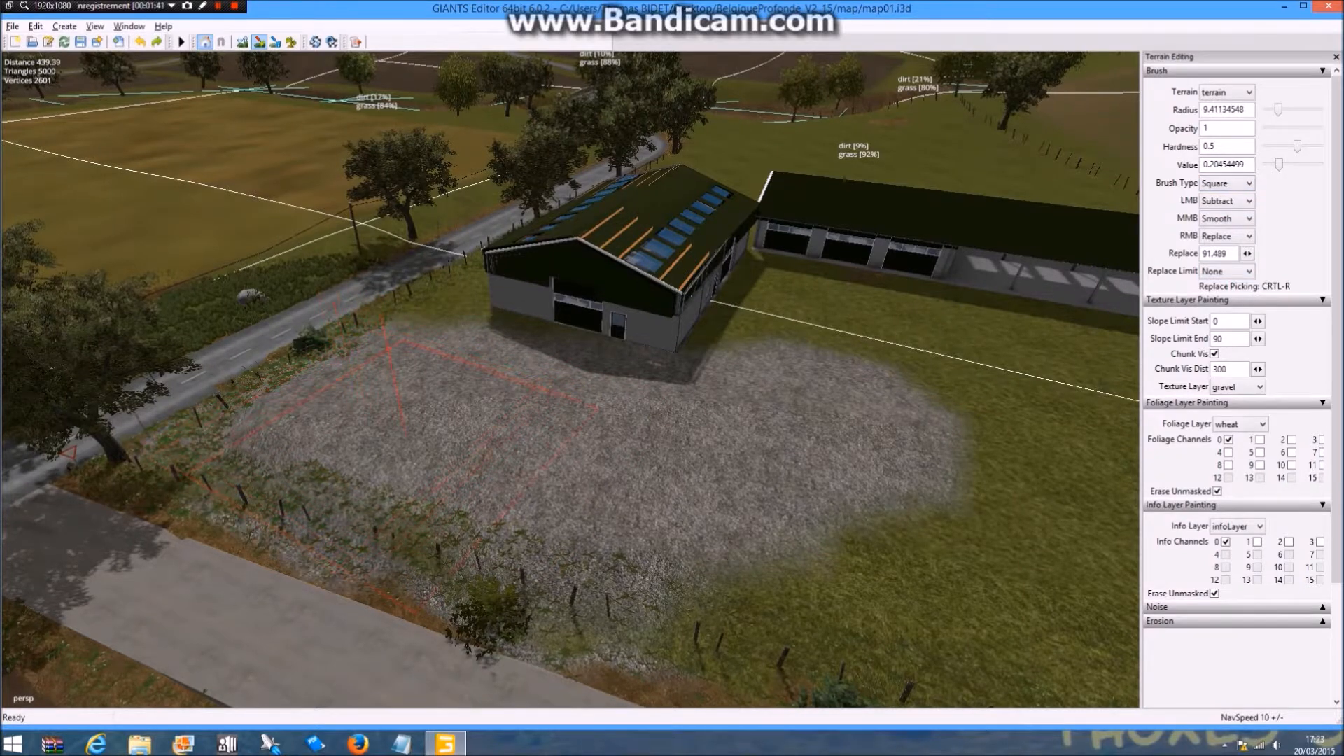
pyautogui.moveTo(412, 439); pyautogui.dragTo(267, 428)
pyautogui.moveTo(308, 361)
pyautogui.mouseDown()
pyautogui.moveTo(483, 311)
pyautogui.moveTo(735, 339)
pyautogui.moveTo(945, 410)
pyautogui.moveTo(1001, 448)
pyautogui.moveTo(840, 378)
pyautogui.moveTo(655, 405)
pyautogui.moveTo(581, 455)
pyautogui.moveTo(553, 396)
pyautogui.moveTo(596, 350)
pyautogui.moveTo(570, 320)
pyautogui.moveTo(599, 301)
pyautogui.moveTo(595, 315)
pyautogui.moveTo(283, 283)
pyautogui.moveTo(119, 304)
pyautogui.moveTo(81, 339)
pyautogui.mouseUp()
pyautogui.moveTo(80, 339)
pyautogui.keyDown('alt'); pyautogui.mouseDown()
pyautogui.moveTo(484, 269)
pyautogui.moveTo(357, 257)
pyautogui.moveTo(298, 277)
pyautogui.moveTo(203, 374)
pyautogui.moveTo(172, 383)
pyautogui.mouseUp(); pyautogui.keyUp('alt')
pyautogui.moveTo(693, 298)
pyautogui.mouseDown()
pyautogui.moveTo(780, 252)
pyautogui.moveTo(795, 283)
pyautogui.mouseUp()
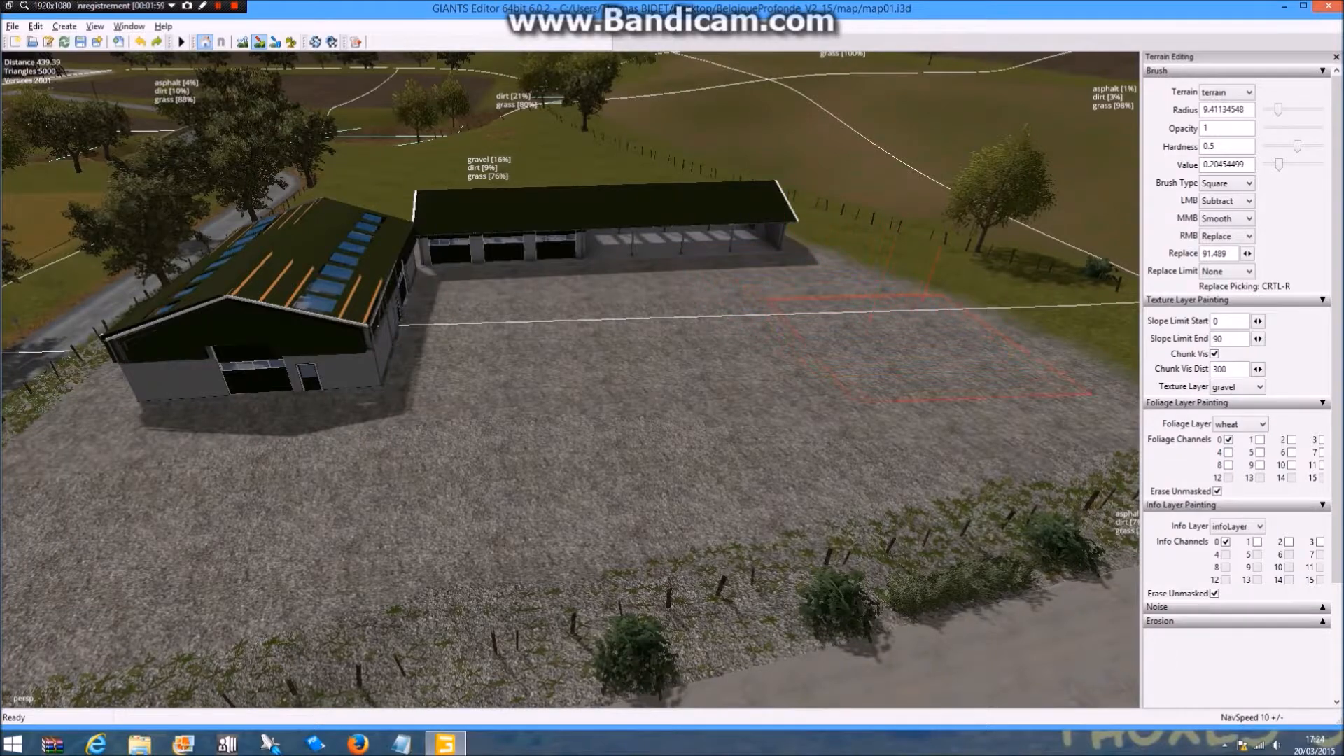
pyautogui.moveTo(861, 399)
pyautogui.keyDown('alt'); pyautogui.mouseDown()
pyautogui.moveTo(903, 342)
pyautogui.moveTo(875, 363)
pyautogui.mouseUp(); pyautogui.keyUp('alt')
pyautogui.scroll(3, 903, 342)
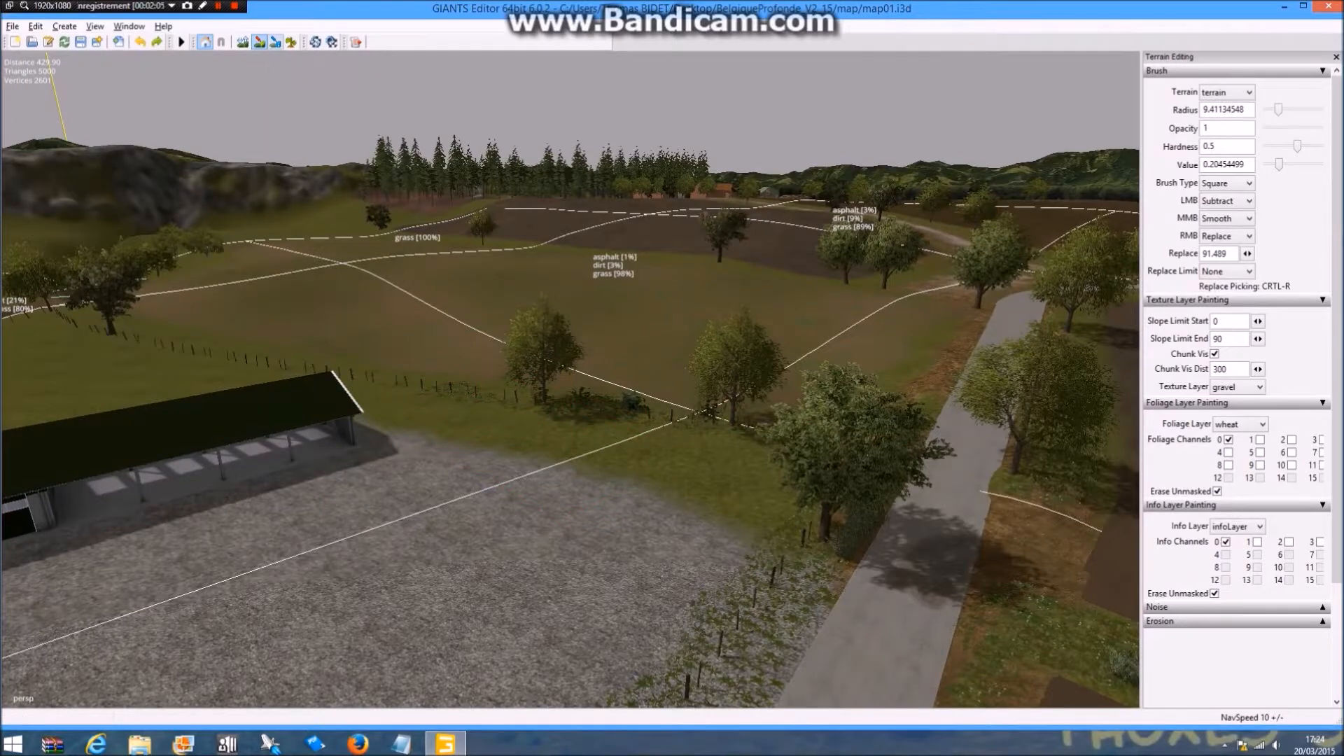
pyautogui.click(260, 42)
# Delete the fence rail section and the bush between the gravel yard and the access road
pyautogui.moveTo(570, 350)
pyautogui.keyDown('alt'); pyautogui.mouseDown()
pyautogui.moveTo(496, 380)
pyautogui.moveTo(308, 392)
pyautogui.moveTo(532, 385)
pyautogui.moveTo(448, 357)
pyautogui.mouseUp(); pyautogui.keyUp('alt')
pyautogui.scroll(3, 308, 392)
pyautogui.scroll(-3, 448, 357)
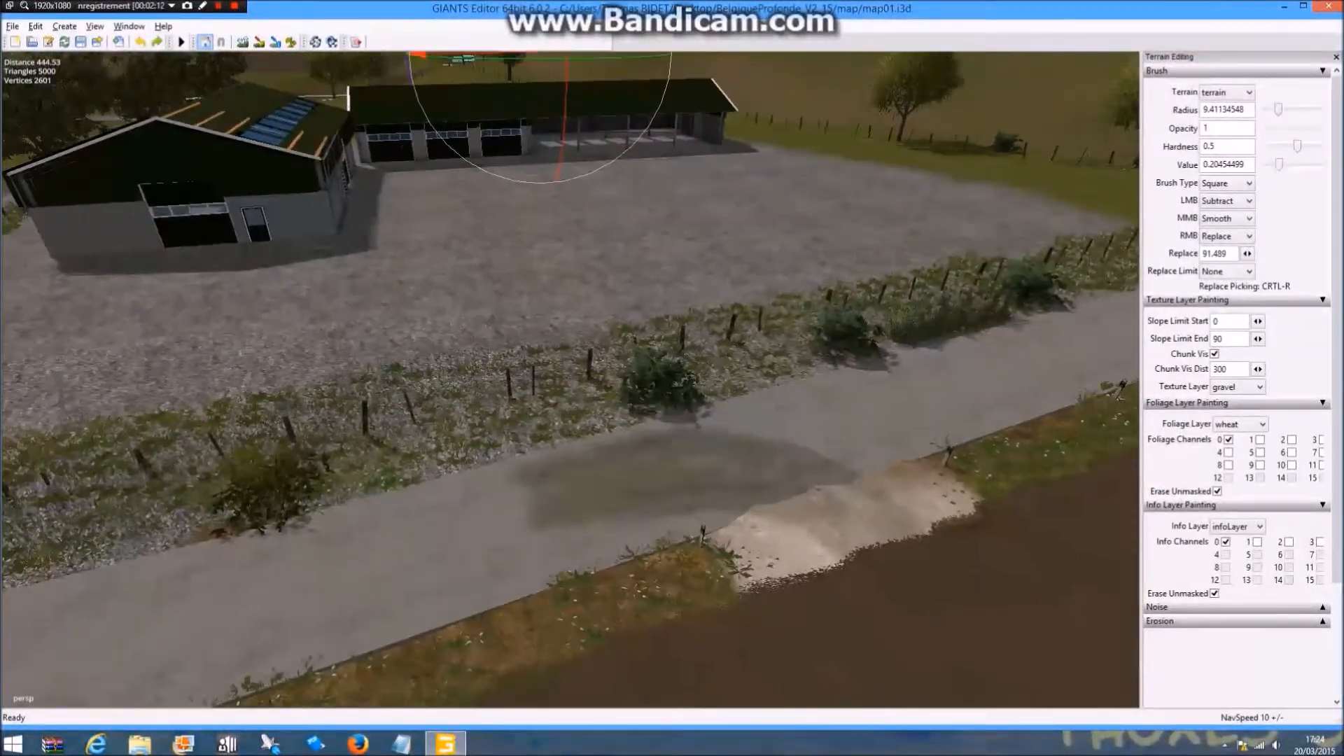
pyautogui.click(628, 352)
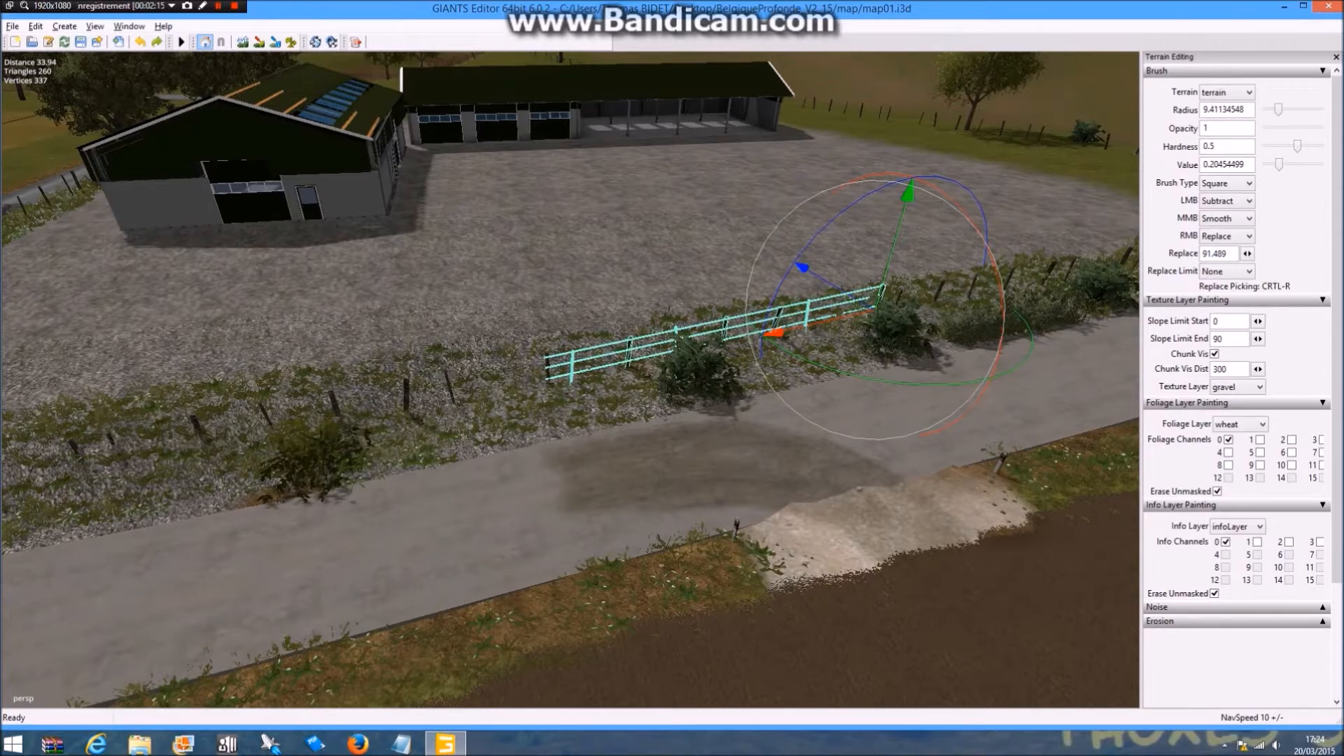
pyautogui.press('Delete')
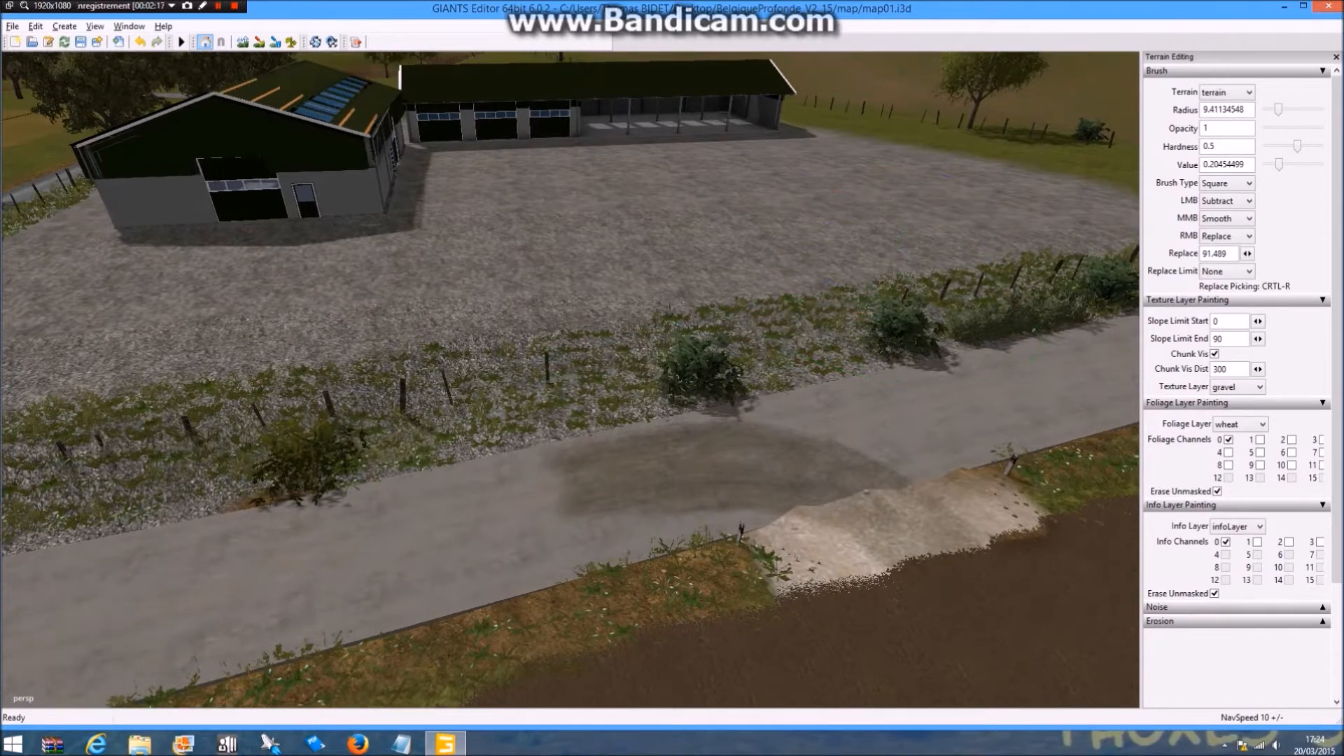
pyautogui.scroll(5, 571, 380)
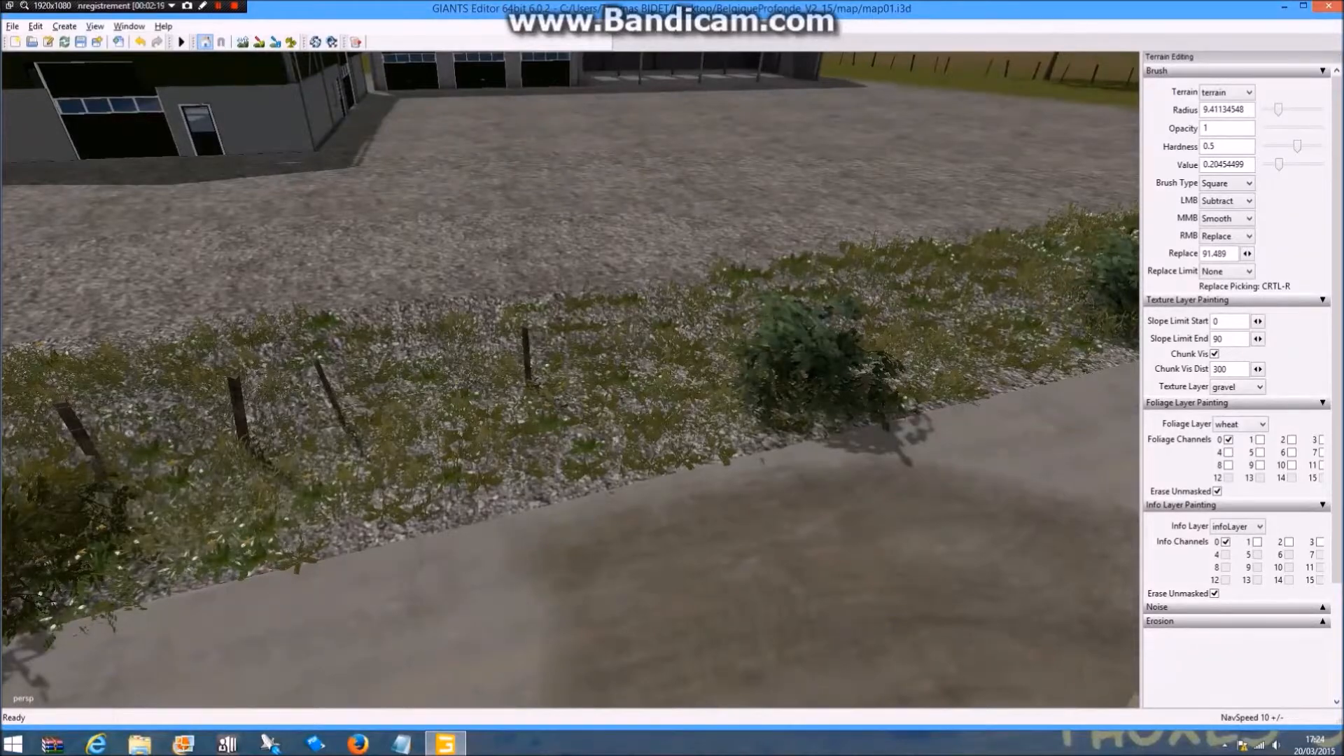
pyautogui.click(818, 352)
pyautogui.press('Delete')
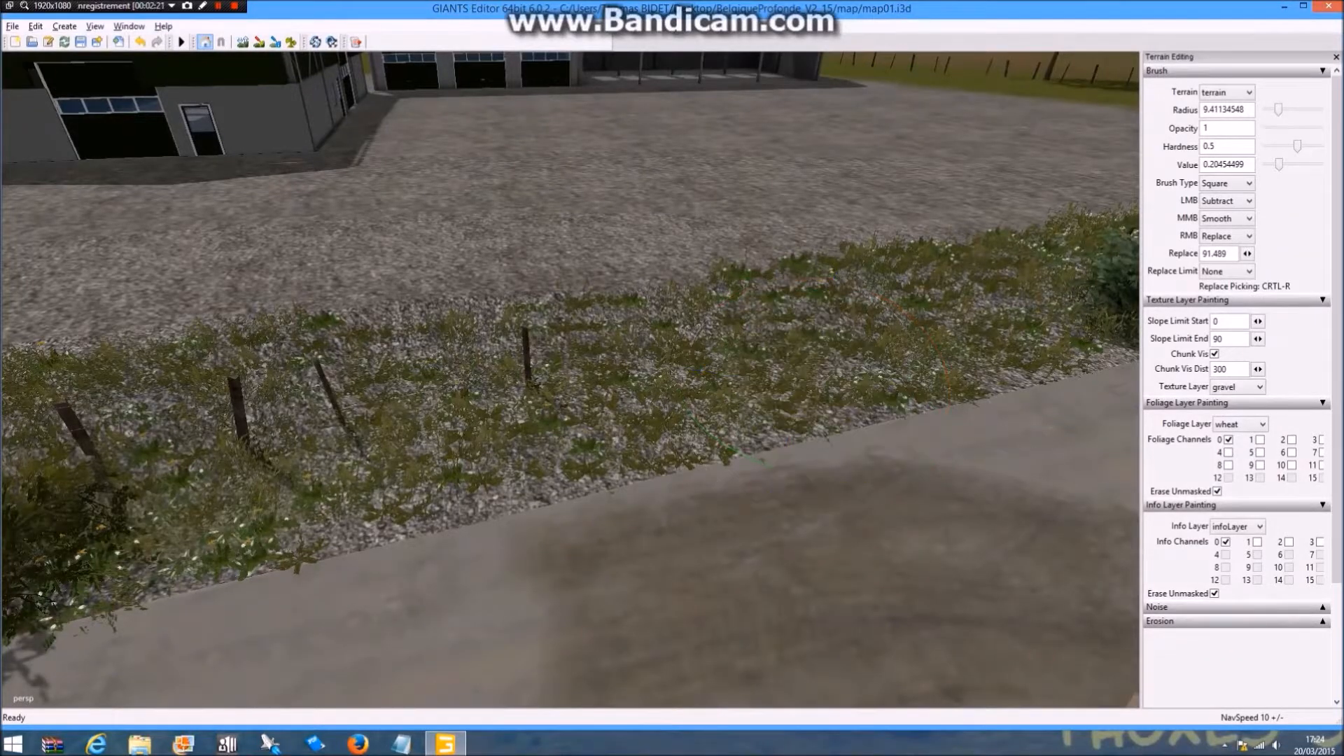
# Activate foliage painting with a brush radius of 6.16134548 and the Randgras foliage layer
pyautogui.scroll(-3, 571, 379)
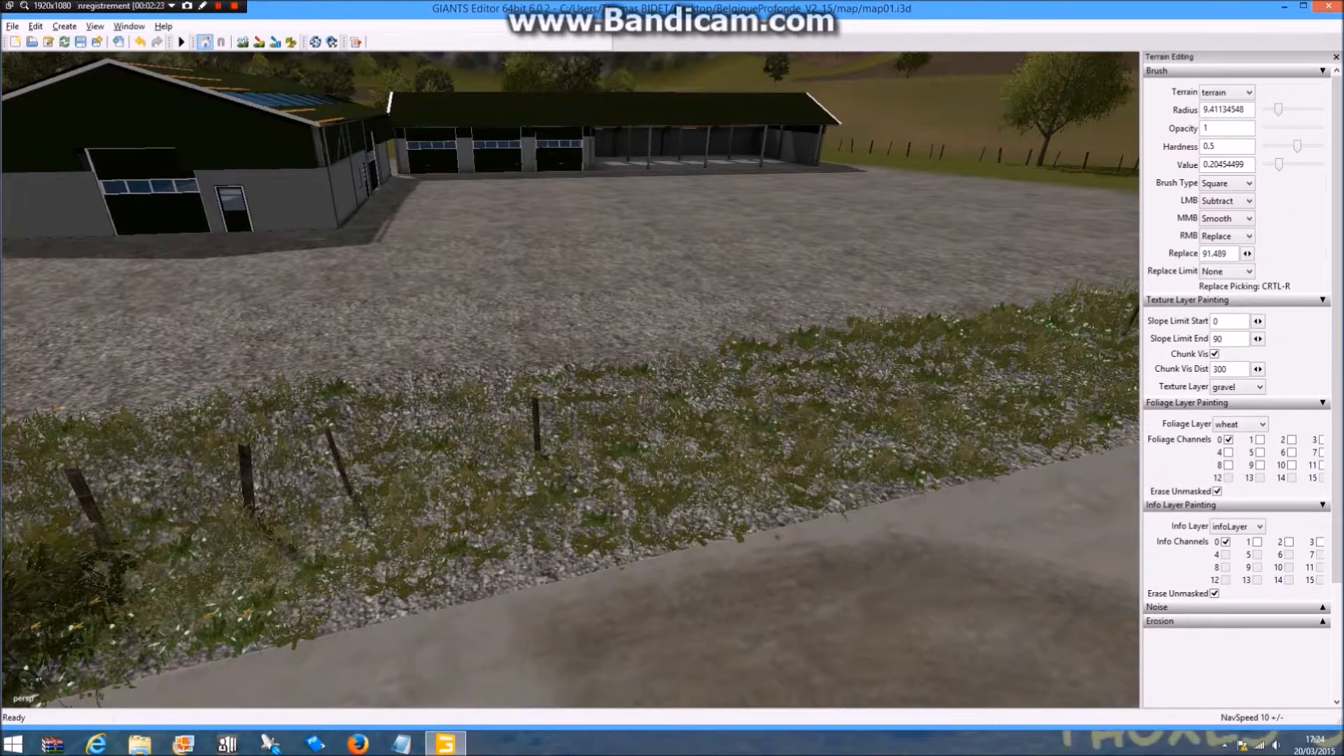
pyautogui.scroll(-2, 570, 380)
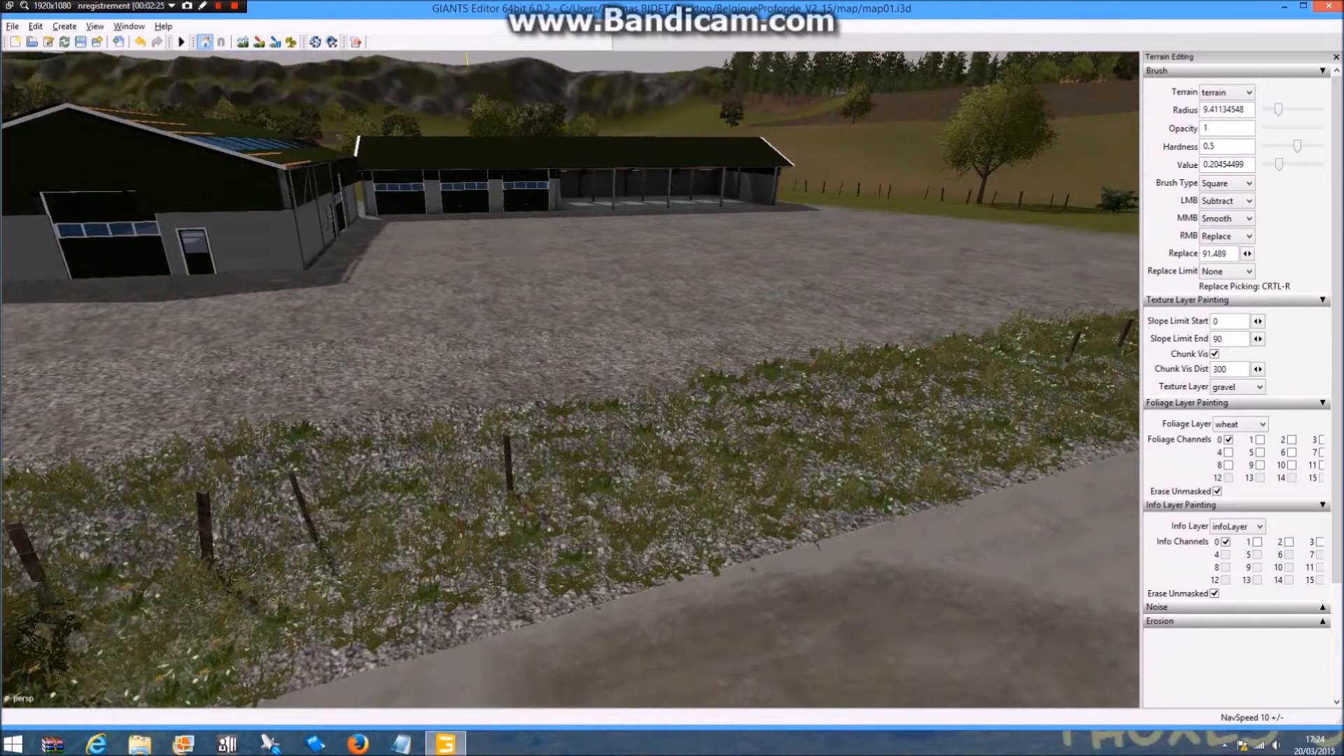
pyautogui.click(291, 43)
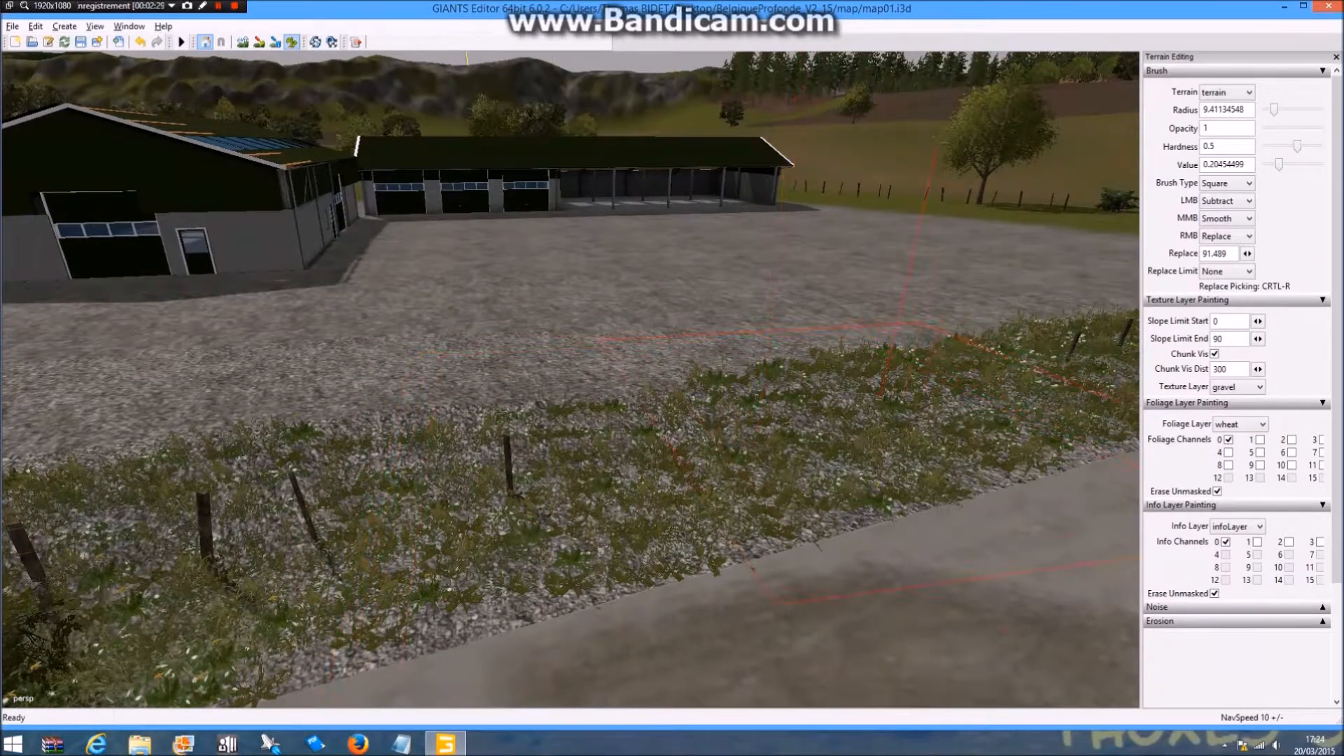
pyautogui.click(1239, 424)
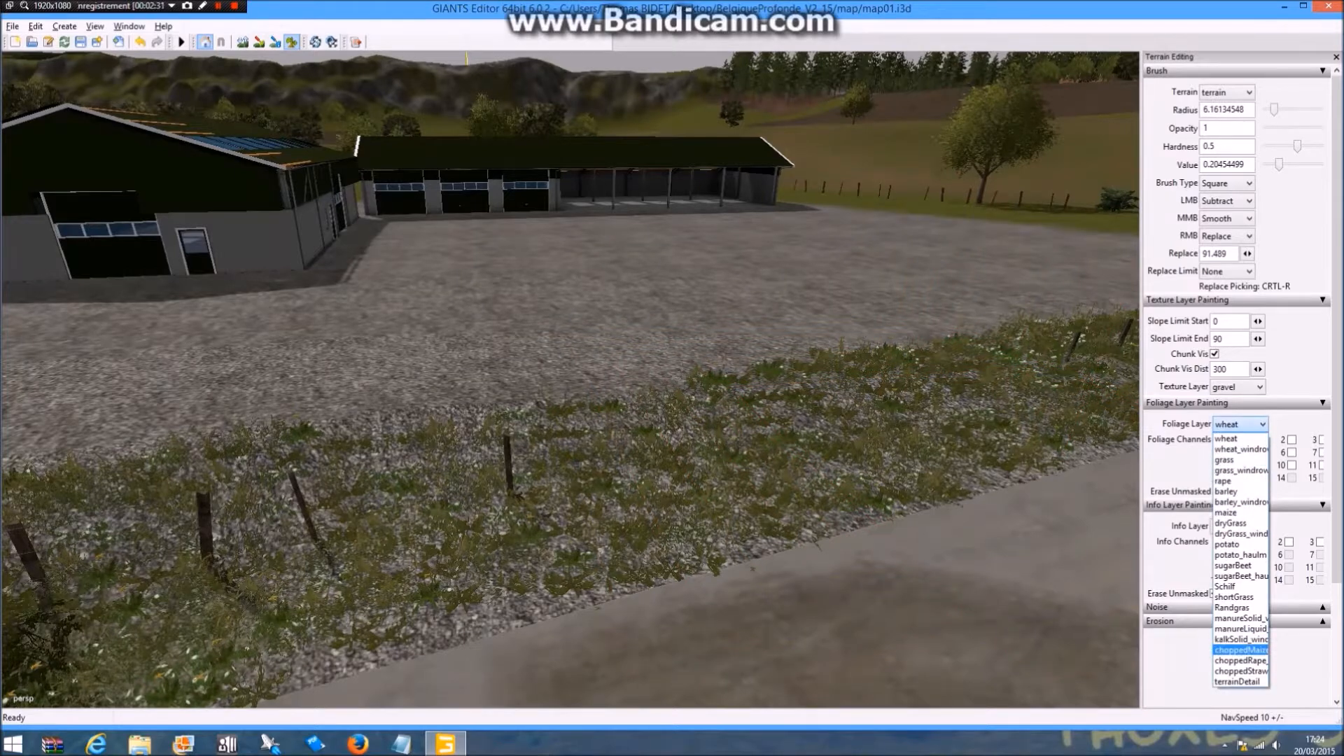
pyautogui.click(1233, 607)
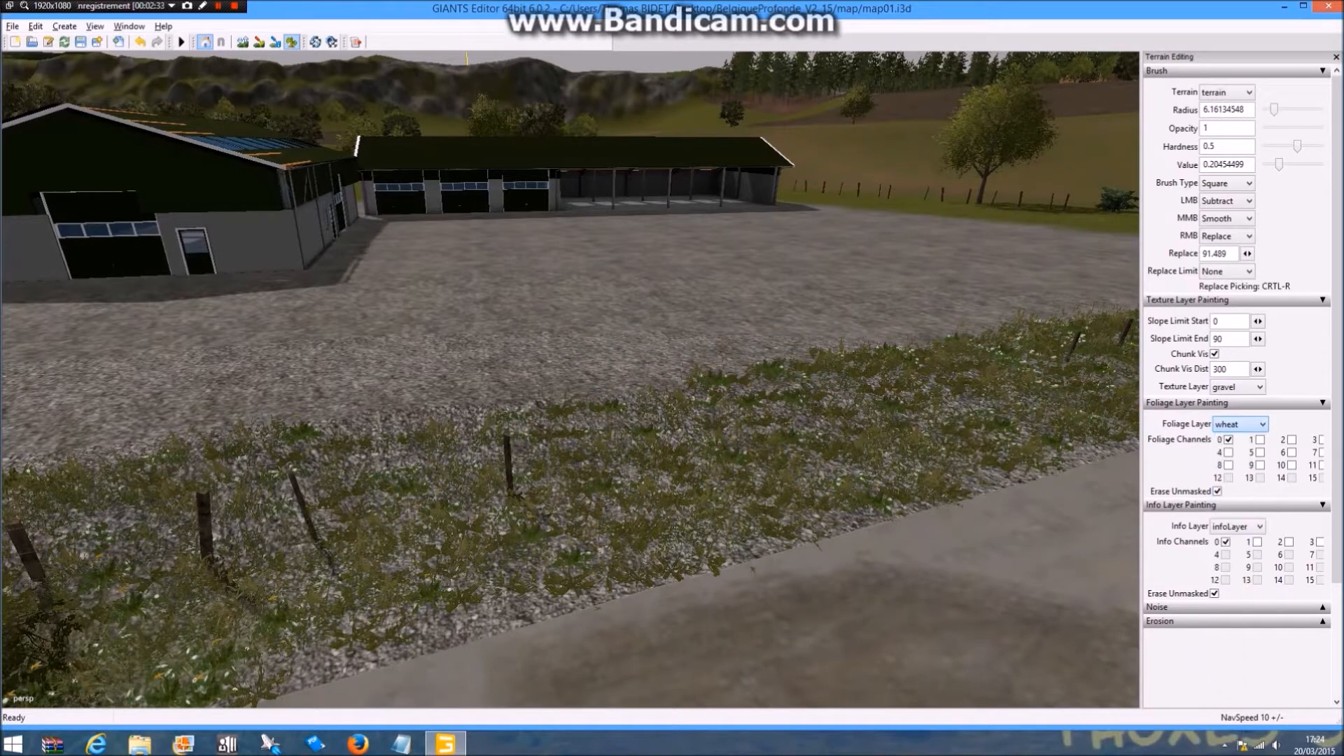
# Erase the Randgras foliage from the yard entrance and along the fence line beside the access road, and leave foliage painting
pyautogui.click(753, 569)
pyautogui.moveTo(837, 343); pyautogui.dragTo(900, 323)
pyautogui.moveTo(813, 392)
pyautogui.mouseDown()
pyautogui.moveTo(748, 424)
pyautogui.moveTo(669, 315)
pyautogui.moveTo(343, 332)
pyautogui.moveTo(728, 413)
pyautogui.mouseUp()
pyautogui.scroll(-1, 791, 434)
pyautogui.scroll(-2, 669, 315)
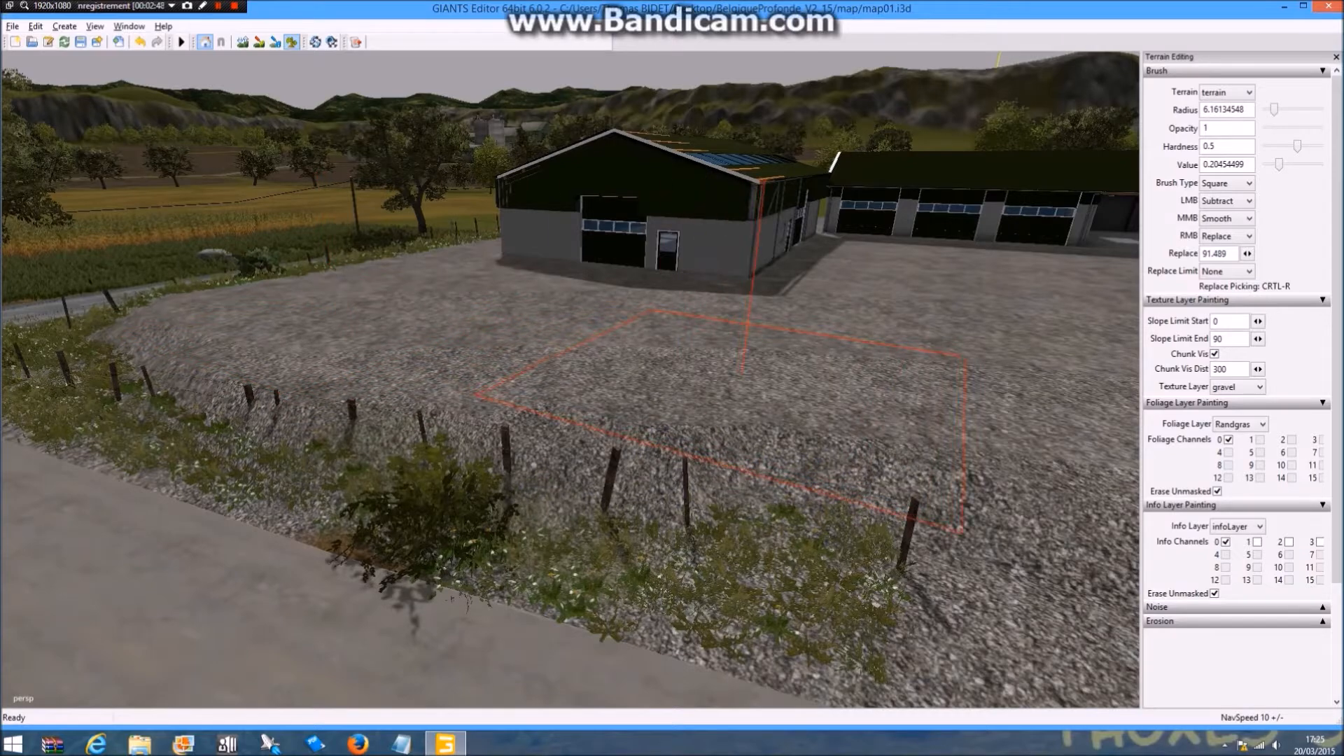
pyautogui.moveTo(763, 392)
pyautogui.mouseDown()
pyautogui.moveTo(774, 403)
pyautogui.moveTo(864, 325)
pyautogui.moveTo(917, 319)
pyautogui.mouseUp()
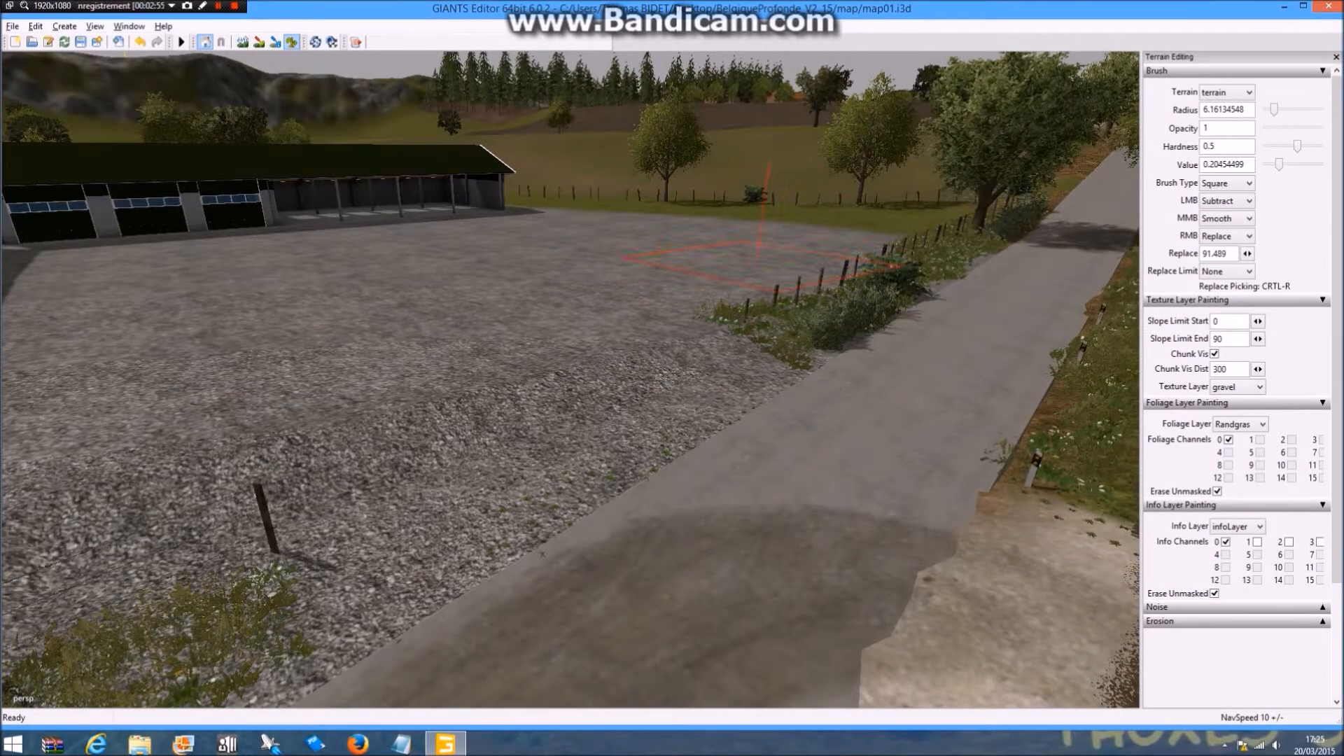
pyautogui.moveTo(758, 260); pyautogui.dragTo(699, 289)
pyautogui.keyDown('alt'); pyautogui.moveTo(702, 368); pyautogui.dragTo(584, 378); pyautogui.keyUp('alt')
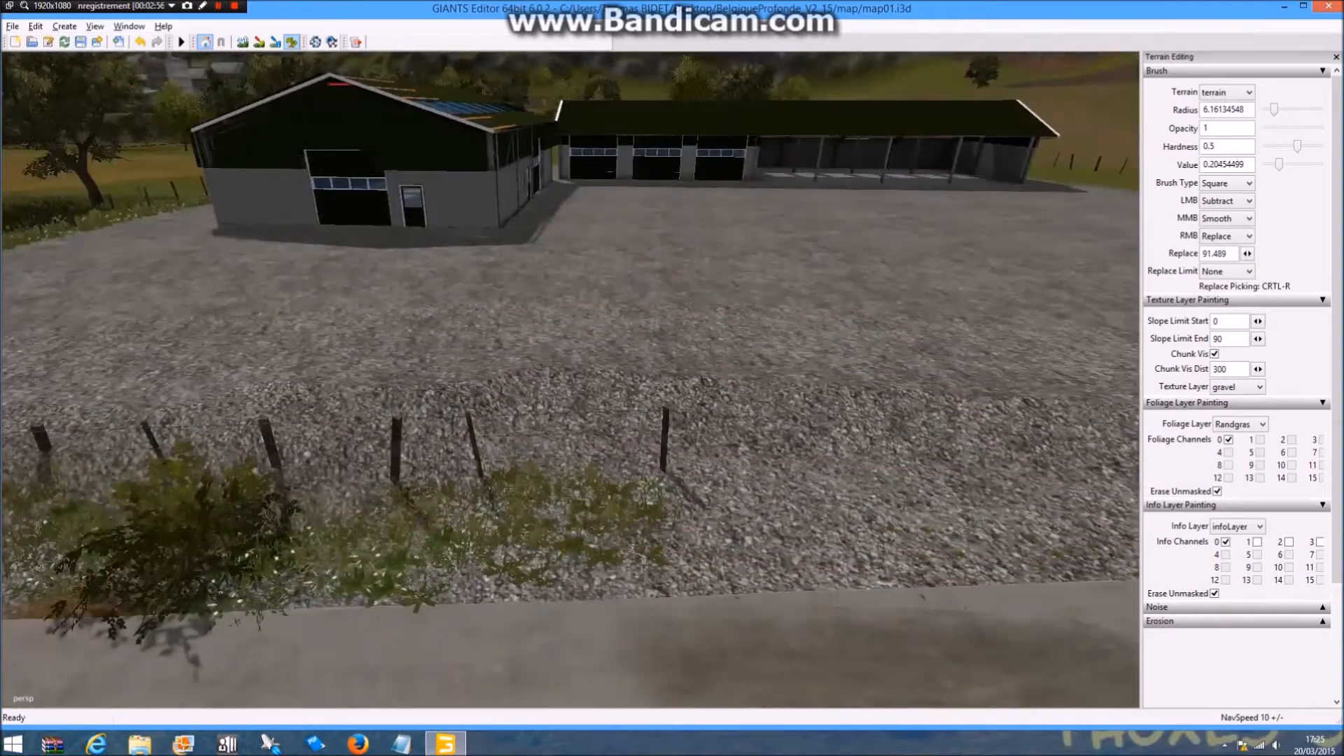
pyautogui.click(290, 43)
# Import the gate model Rolltor.i3d from the nested Rolltor folder inside Batiments giant
pyautogui.keyDown('alt'); pyautogui.moveTo(574, 315); pyautogui.dragTo(659, 358); pyautogui.keyUp('alt')
pyautogui.click(494, 338)
pyautogui.keyDown('alt'); pyautogui.moveTo(499, 343); pyautogui.dragTo(364, 278); pyautogui.keyUp('alt')
pyautogui.scroll(-4, 571, 378)
pyautogui.keyDown('alt'); pyautogui.moveTo(570, 378); pyautogui.dragTo(648, 388); pyautogui.keyUp('alt')
pyautogui.click(648, 389)
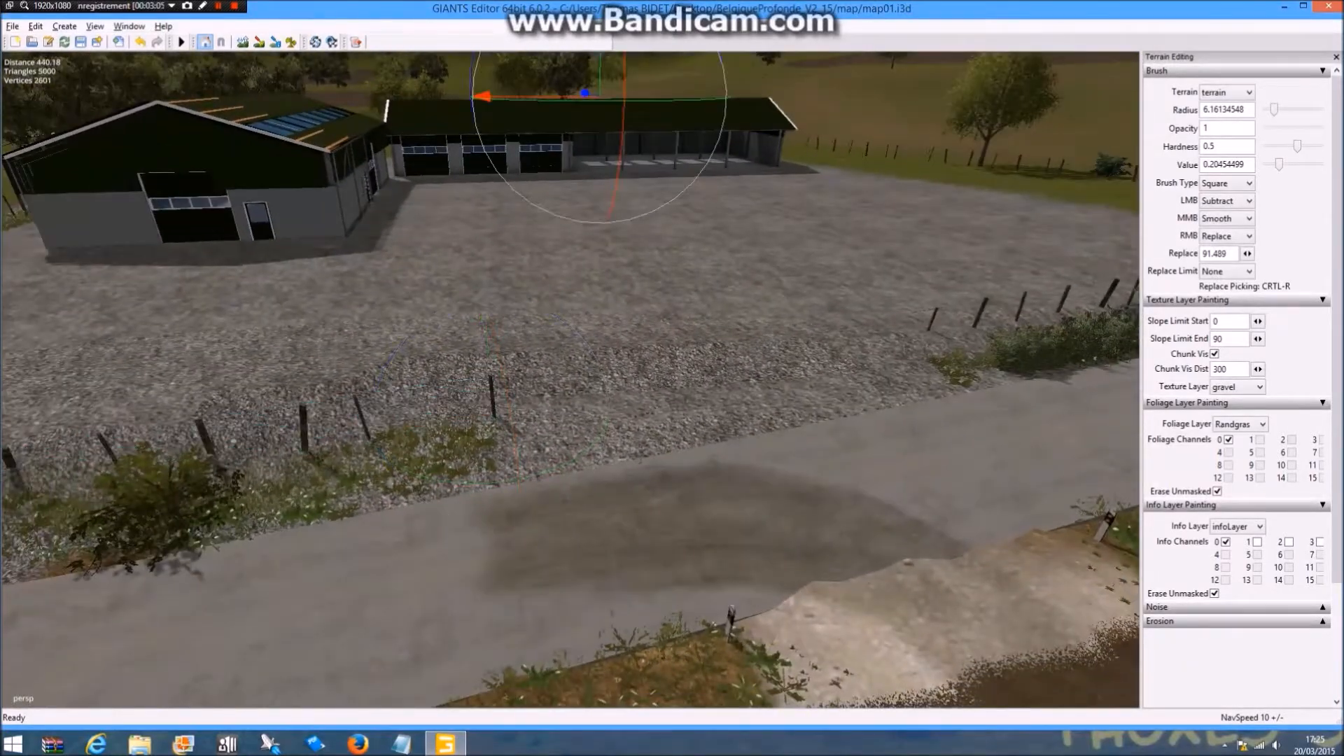
pyautogui.click(119, 42)
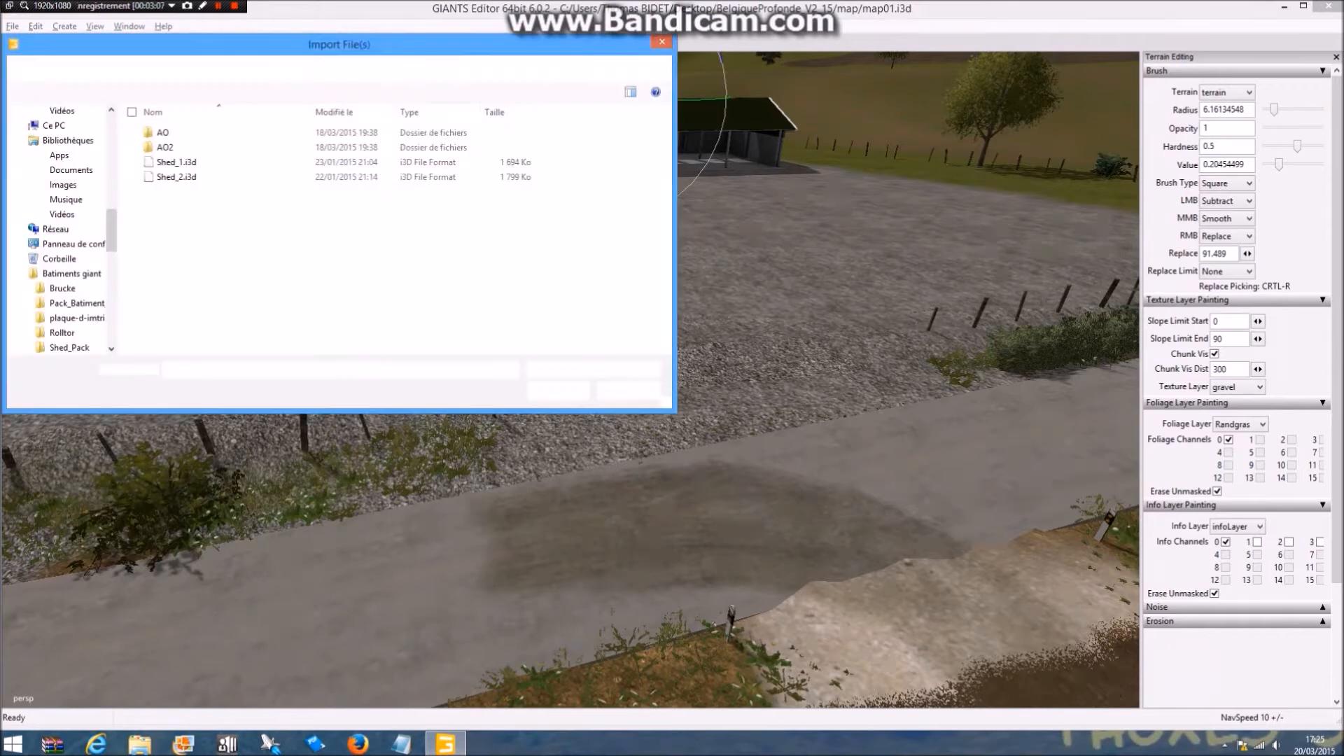
pyautogui.click(248, 68)
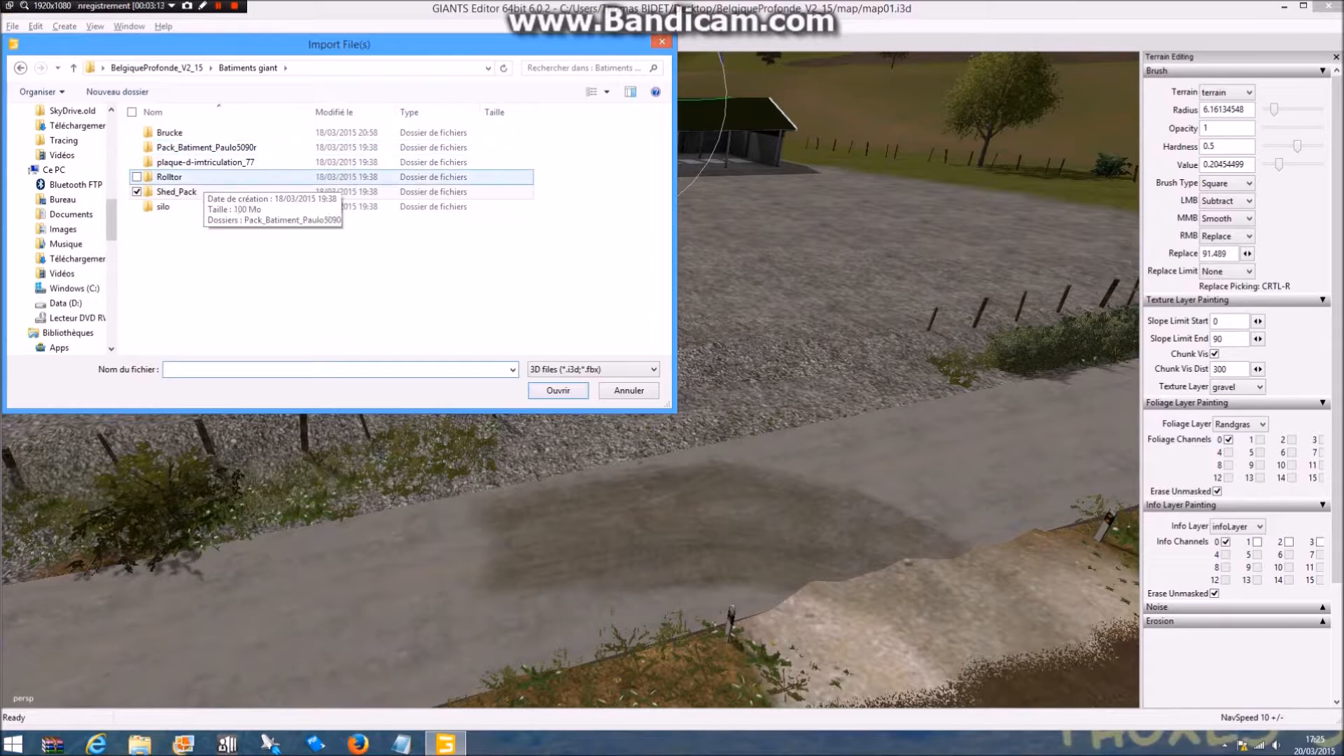
pyautogui.doubleClick(168, 176)
pyautogui.doubleClick(169, 132)
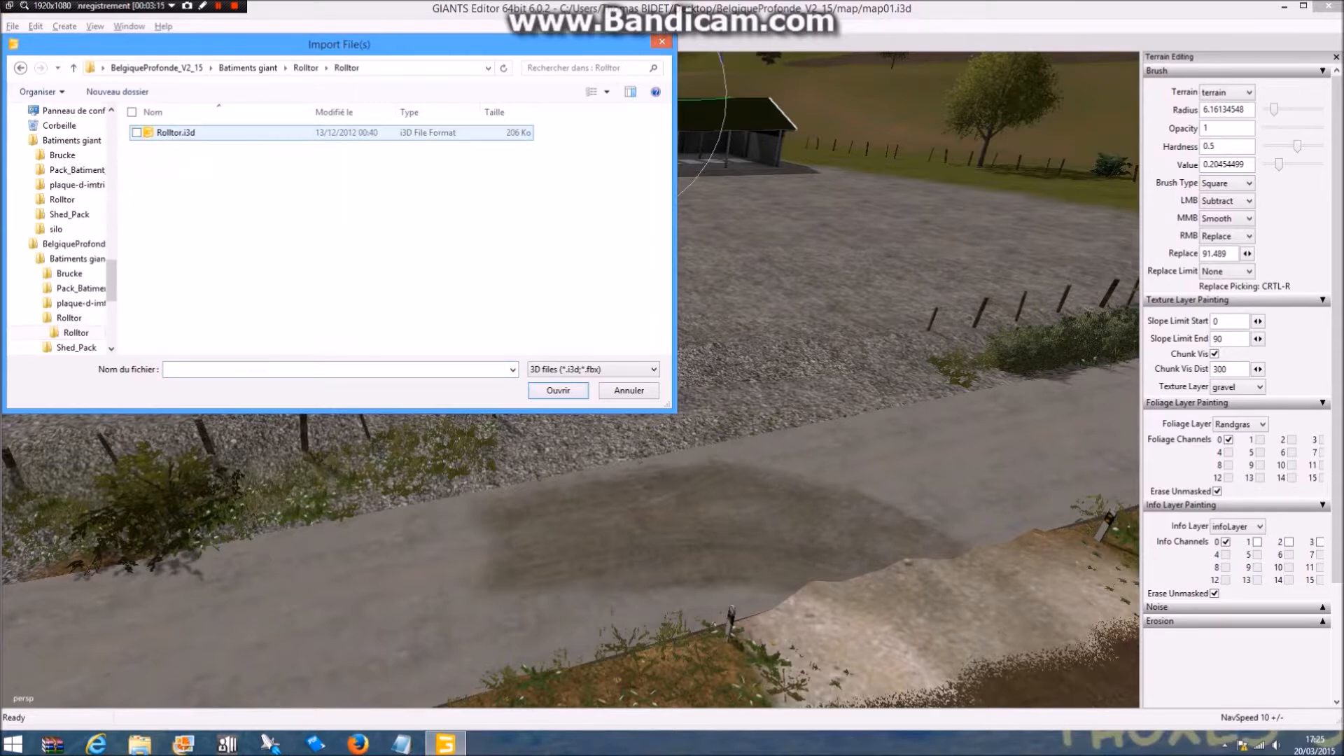
pyautogui.doubleClick(169, 133)
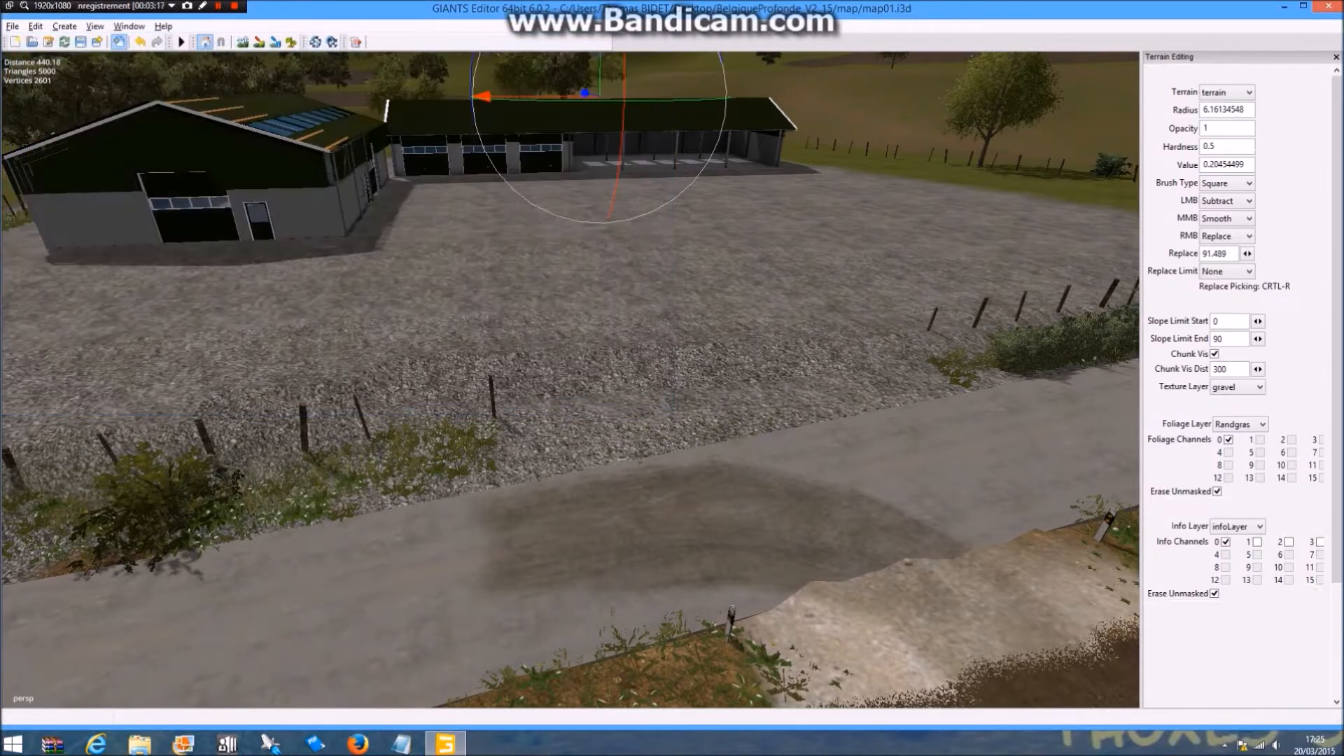
# Show the Scenegraph and place the imported BGA_Schiebetor sliding gate across the gravel yard's roadside entrance
pyautogui.click(128, 26)
pyautogui.click(149, 55)
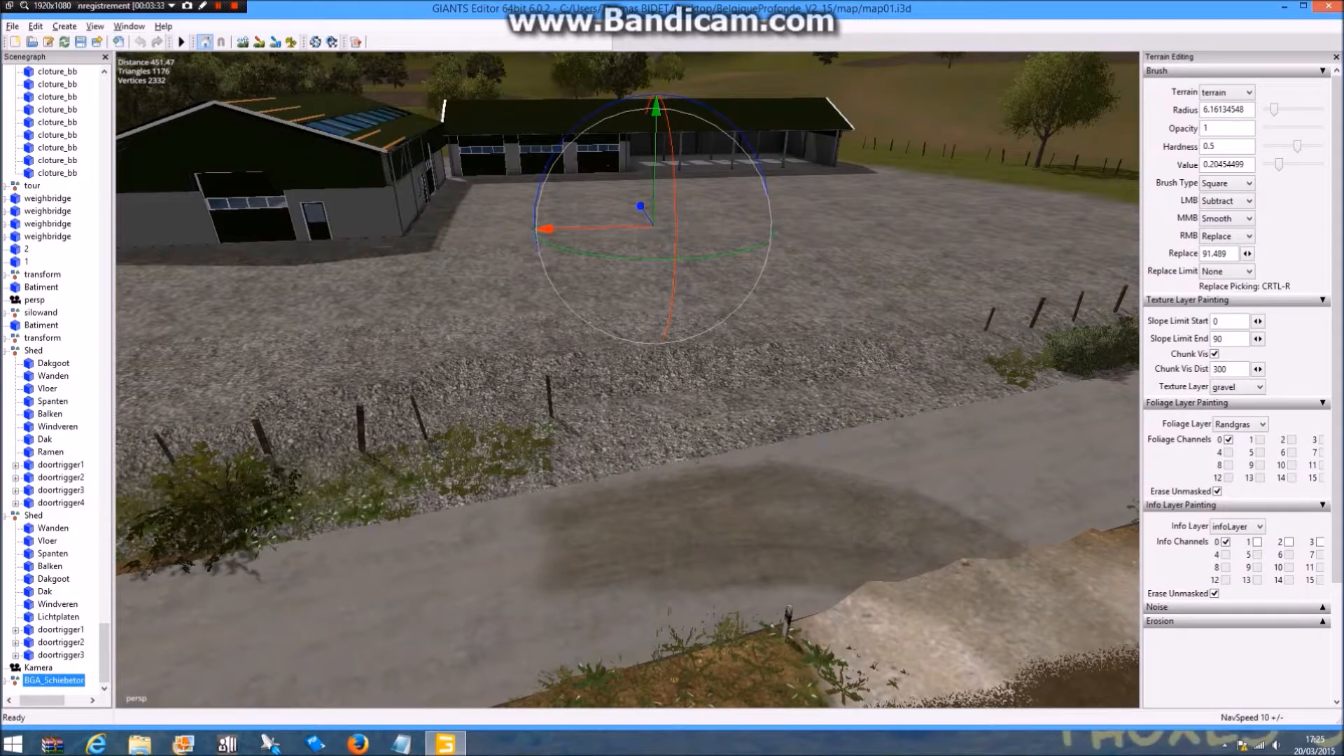
pyautogui.hotkey('ctrl', 'b')
pyautogui.click(766, 373)
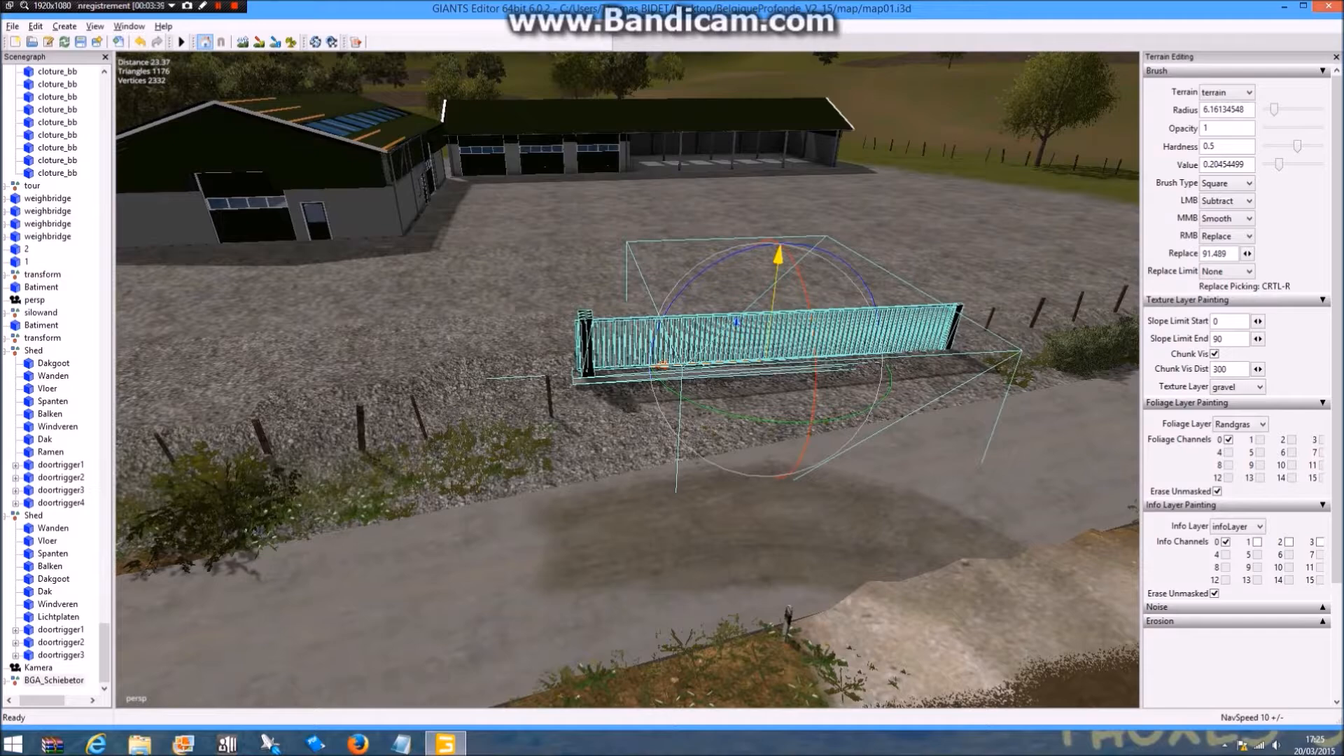
# Lift the gate clear of the ground, then sample a replace height of 90.848 with terrain sculpting at brush radius 4.91134548
pyautogui.moveTo(778, 255); pyautogui.dragTo(807, 7)
pyautogui.click(243, 42)
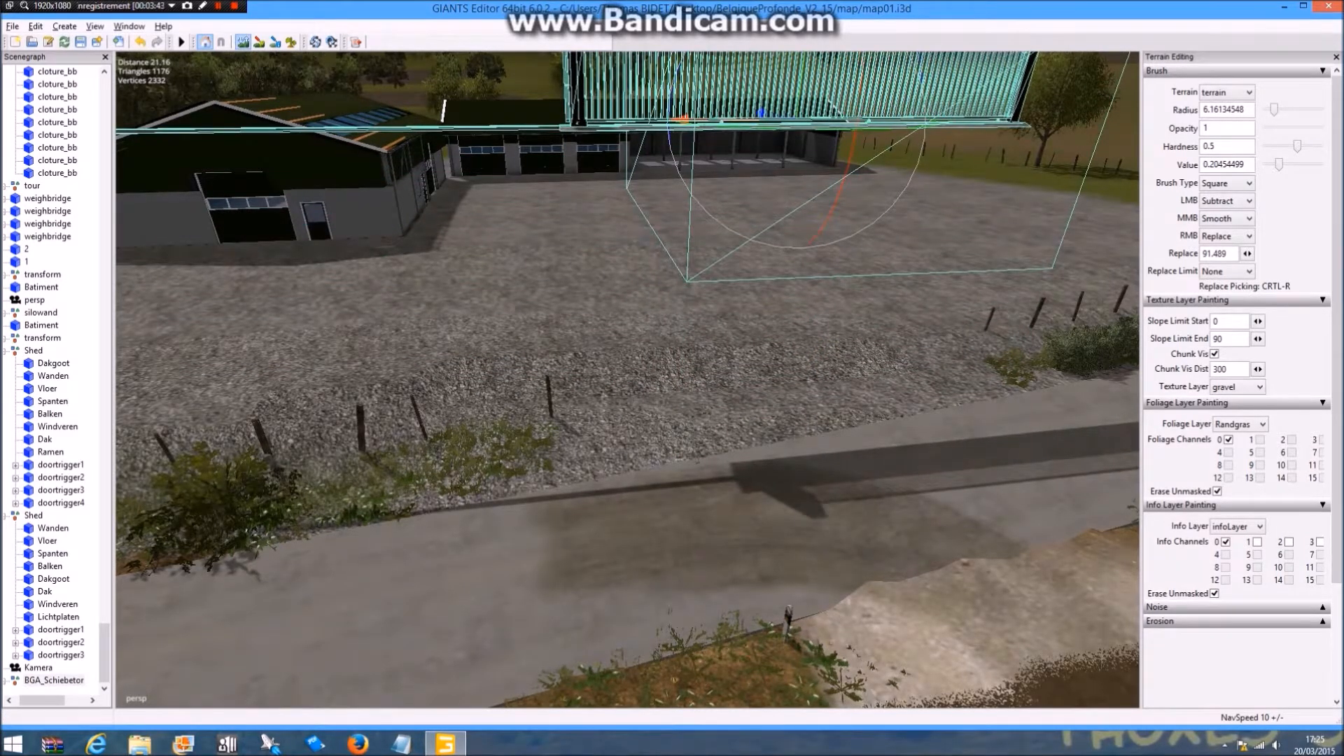
pyautogui.scroll(-1, 707, 385)
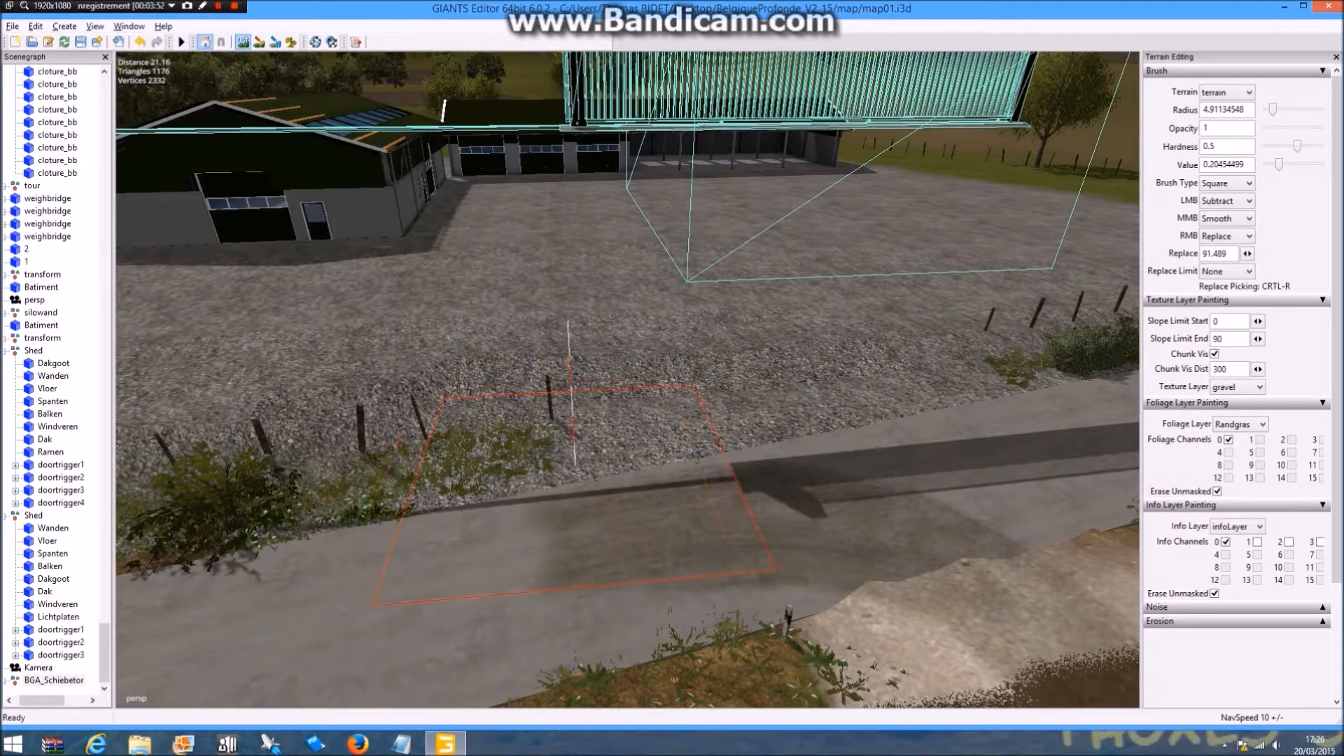
pyautogui.hotkey('ctrl', 'r')
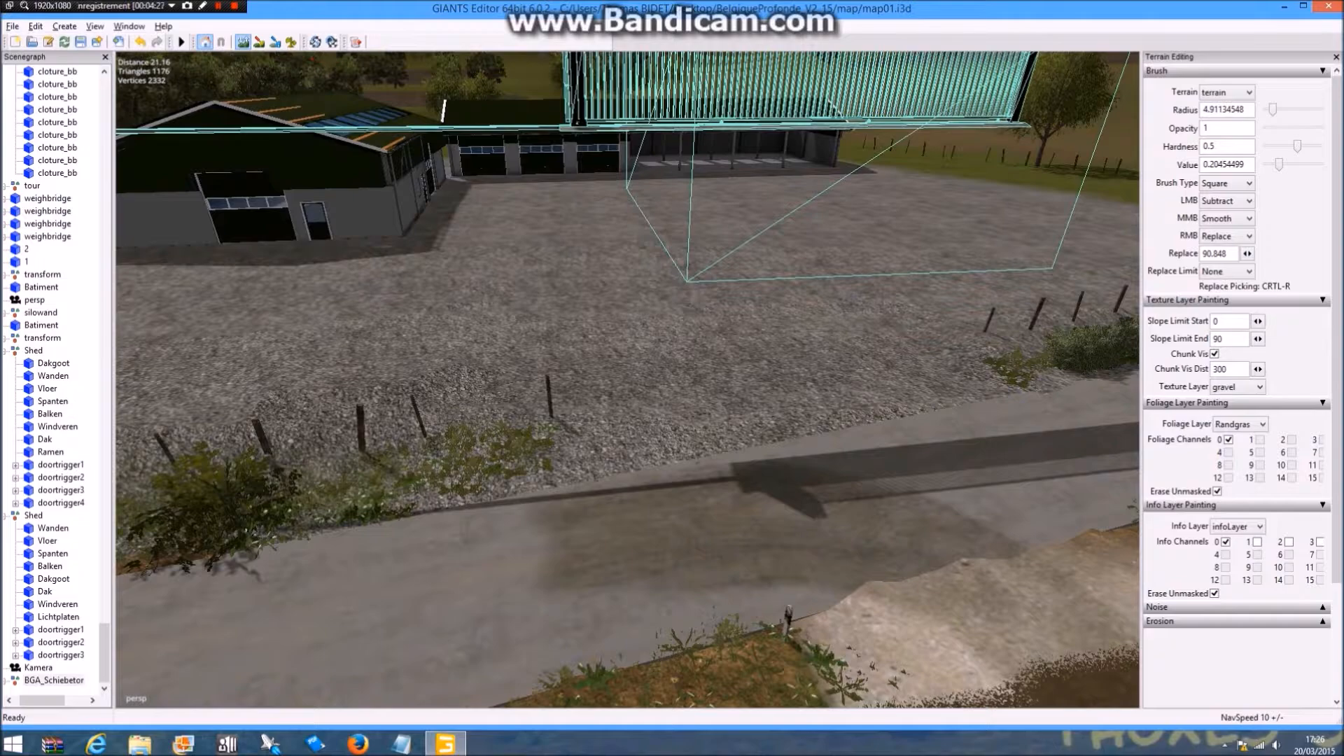
pyautogui.click(243, 42)
# Try to level the gravel at the yard entrance with terrain sculpting, using a sampled replace height of 91.486
pyautogui.scroll(6, 610, 448)
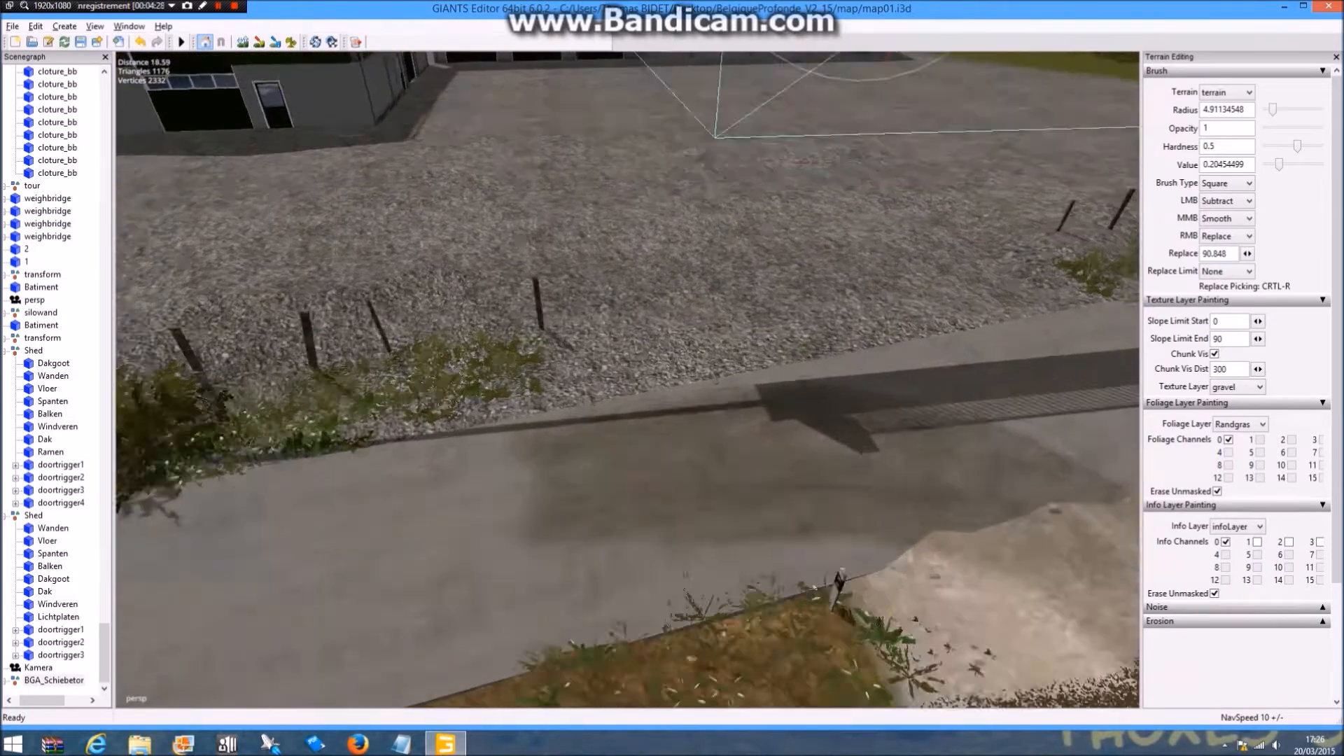
pyautogui.moveTo(627, 378)
pyautogui.keyDown('alt'); pyautogui.mouseDown()
pyautogui.moveTo(693, 280)
pyautogui.moveTo(795, 284)
pyautogui.moveTo(716, 280)
pyautogui.moveTo(627, 336)
pyautogui.moveTo(553, 342)
pyautogui.mouseUp(); pyautogui.keyUp('alt')
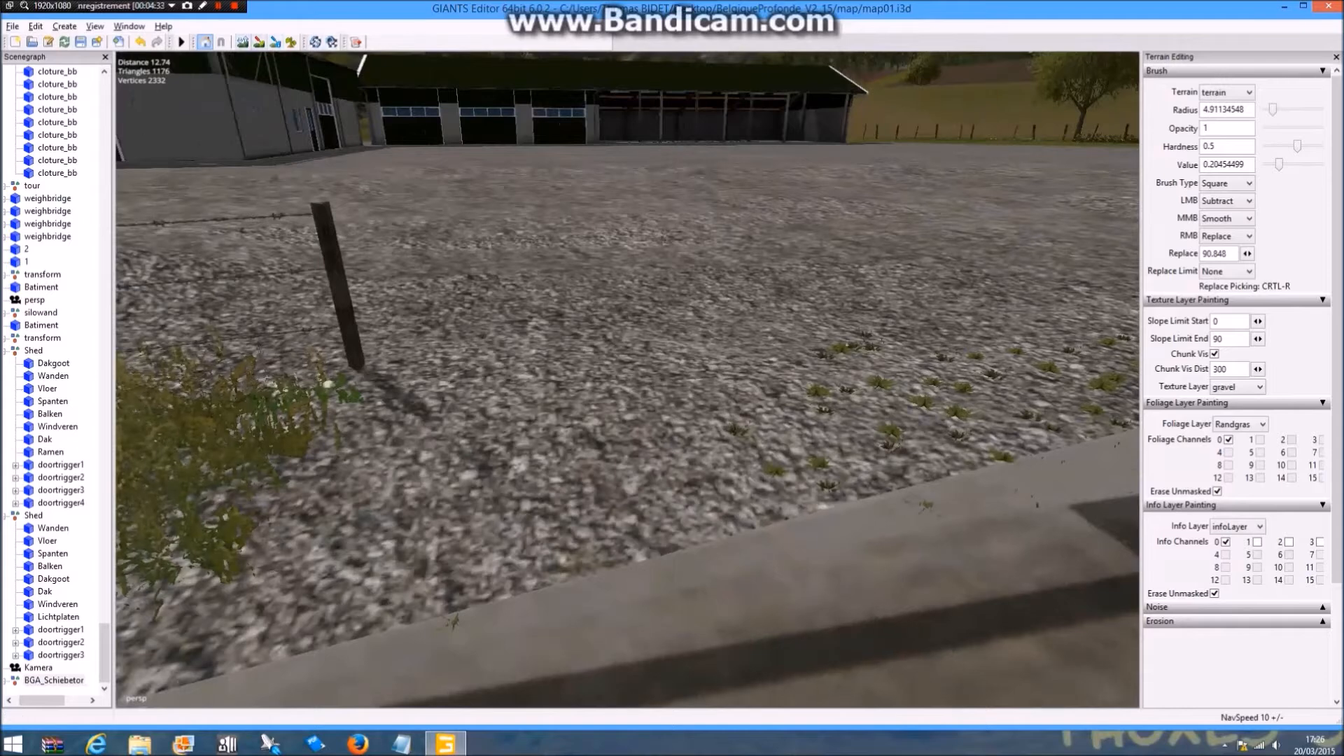
pyautogui.click(292, 42)
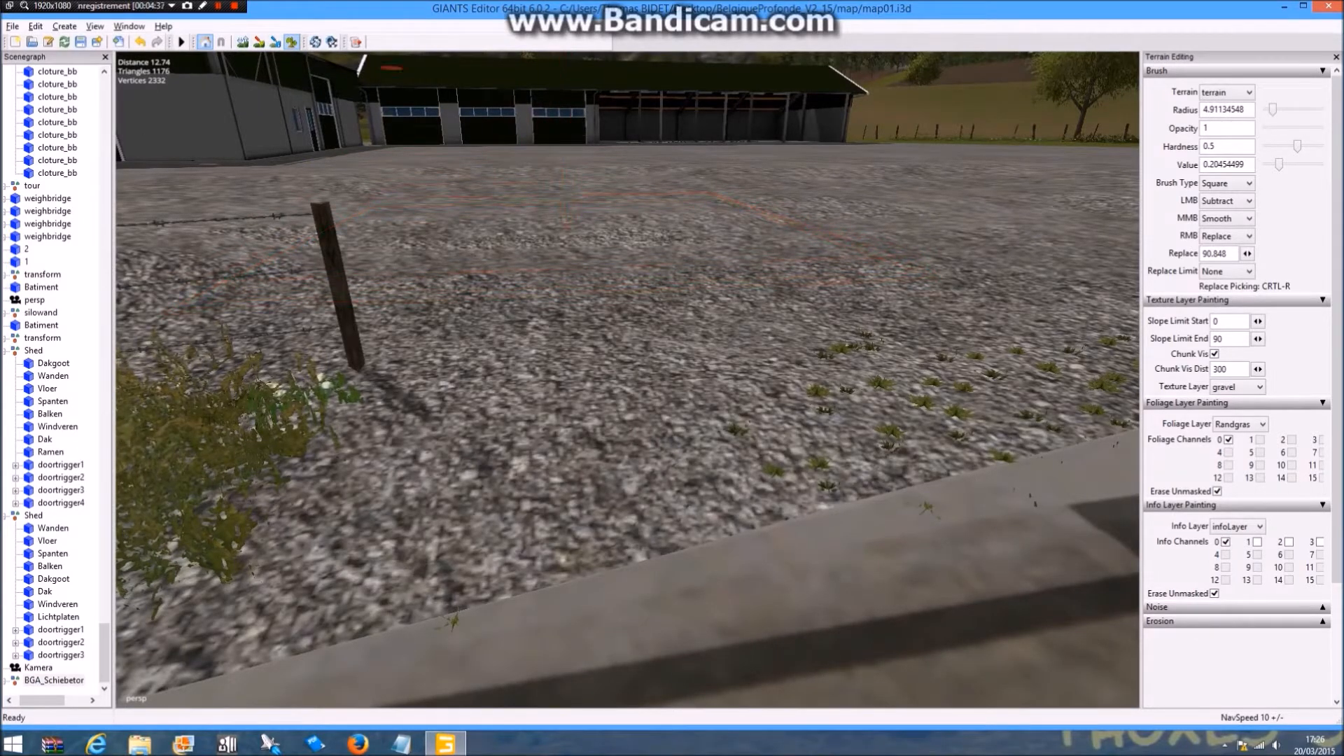
pyautogui.click(259, 42)
pyautogui.click(243, 42)
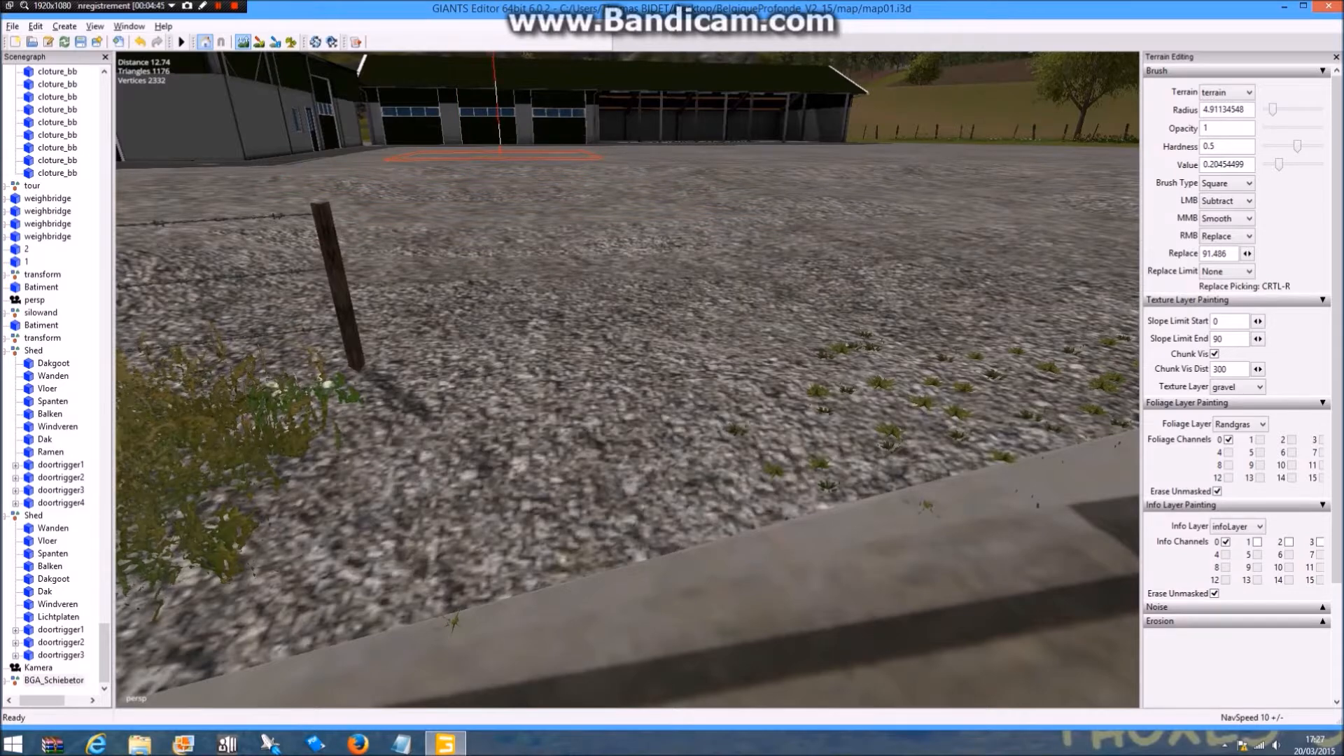
pyautogui.moveTo(435, 178); pyautogui.dragTo(546, 164, button='right')
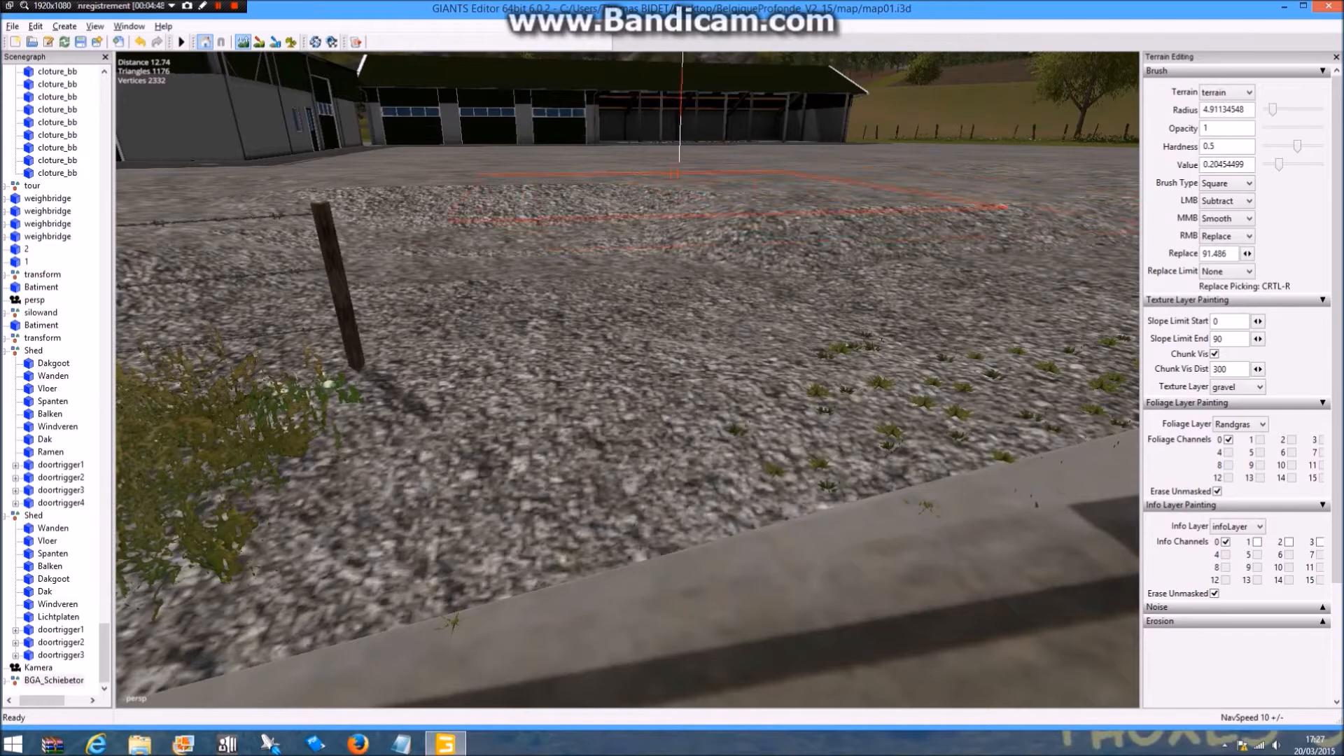
pyautogui.moveTo(597, 180)
pyautogui.mouseDown(button='right')
pyautogui.moveTo(524, 193)
pyautogui.moveTo(625, 322)
pyautogui.mouseUp(button='right')
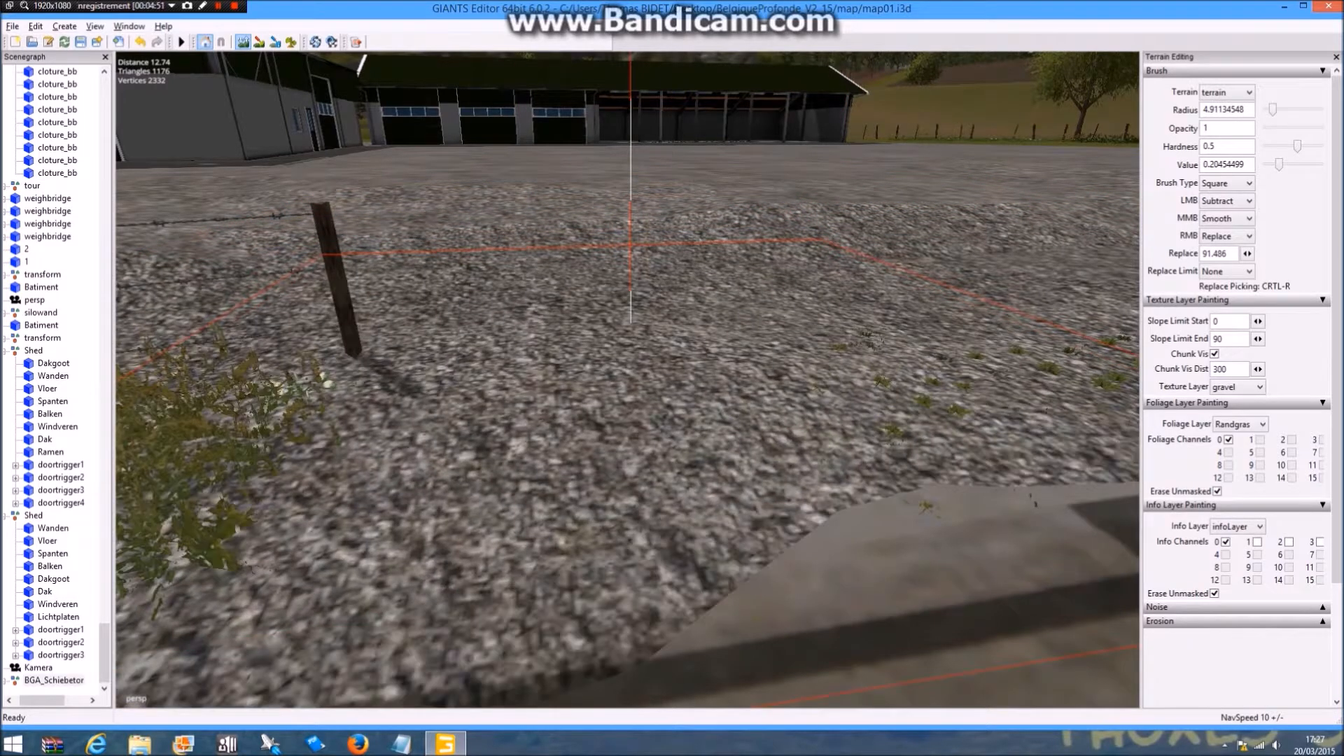
# Try smoothing the terrain along the entrance's road edge, undo the sculpting strokes and leave terrain sculpting
pyautogui.keyDown('alt'); pyautogui.moveTo(597, 301); pyautogui.dragTo(551, 409); pyautogui.keyUp('alt')
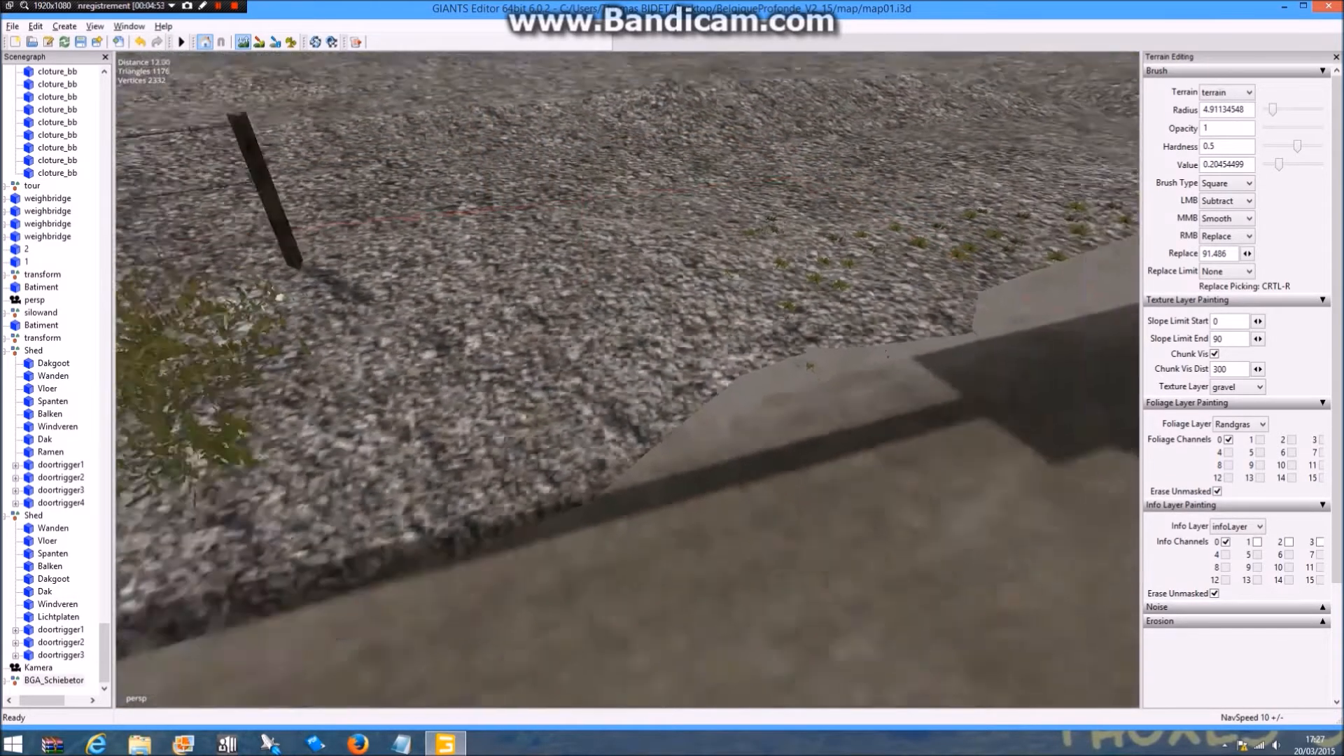
pyautogui.scroll(-4, 551, 410)
pyautogui.middleClick(551, 410)
pyautogui.middleClick(654, 393)
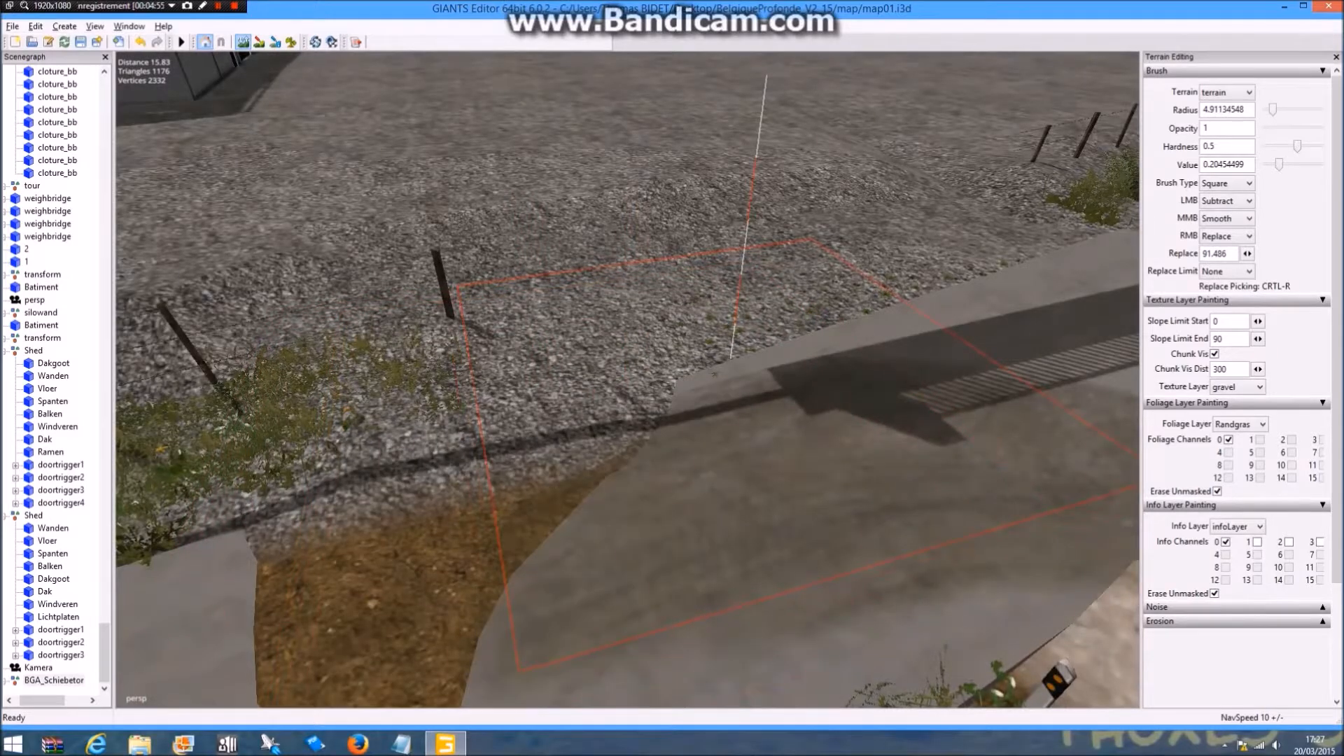
pyautogui.hotkey('ctrl', 'z')
pyautogui.hotkey('ctrl', 'z')
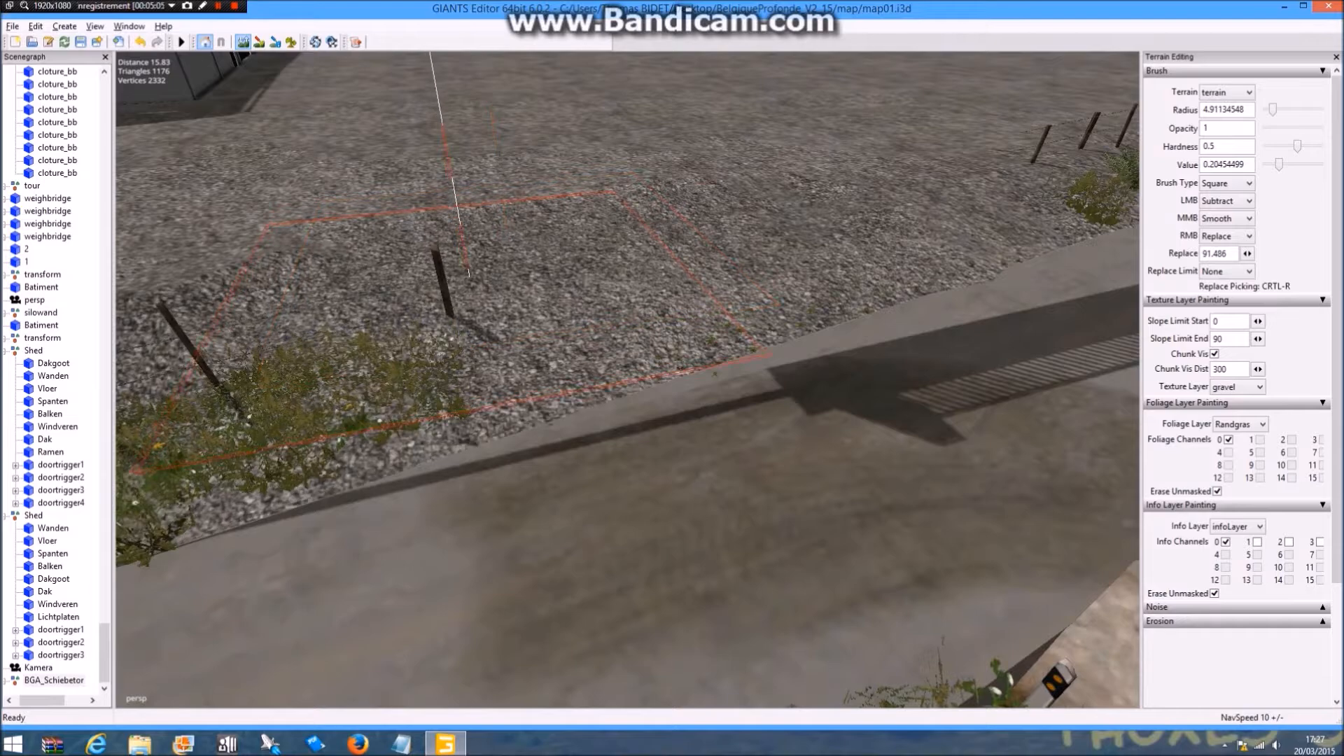
pyautogui.click(243, 42)
# Sample a terrain replace height of 91.48 from the yard's gravel, and leave terrain sculpting
pyautogui.keyDown('alt'); pyautogui.moveTo(630, 378); pyautogui.dragTo(721, 382); pyautogui.keyUp('alt')
pyautogui.scroll(3, 628, 379)
pyautogui.scroll(-1, 627, 380)
pyautogui.keyDown('alt'); pyautogui.moveTo(631, 378); pyautogui.dragTo(679, 294); pyautogui.keyUp('alt')
pyautogui.scroll(-1, 630, 378)
pyautogui.keyDown('alt'); pyautogui.moveTo(630, 378); pyautogui.dragTo(602, 367); pyautogui.keyUp('alt')
pyautogui.keyDown('alt'); pyautogui.moveTo(683, 392); pyautogui.dragTo(606, 410); pyautogui.keyUp('alt')
pyautogui.scroll(3, 811, 293)
pyautogui.scroll(-6, 627, 379)
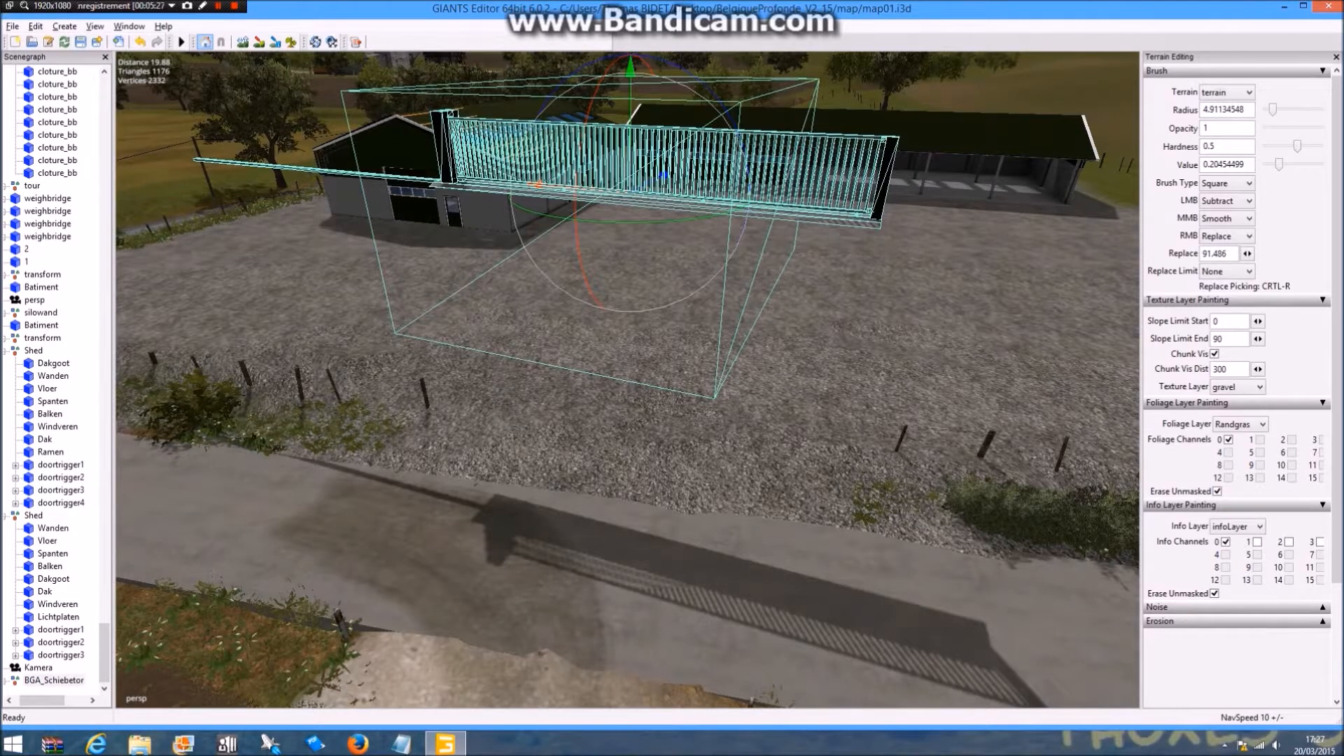
pyautogui.click(243, 42)
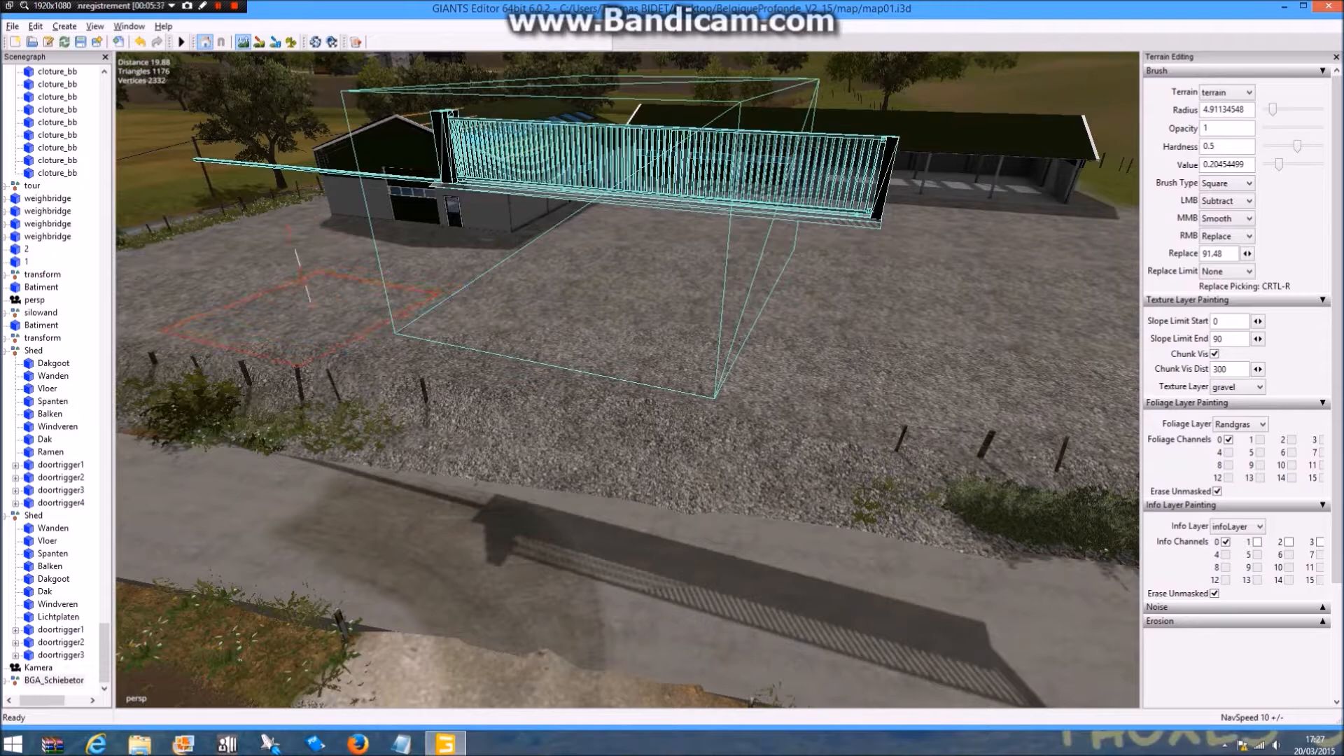
pyautogui.click(243, 42)
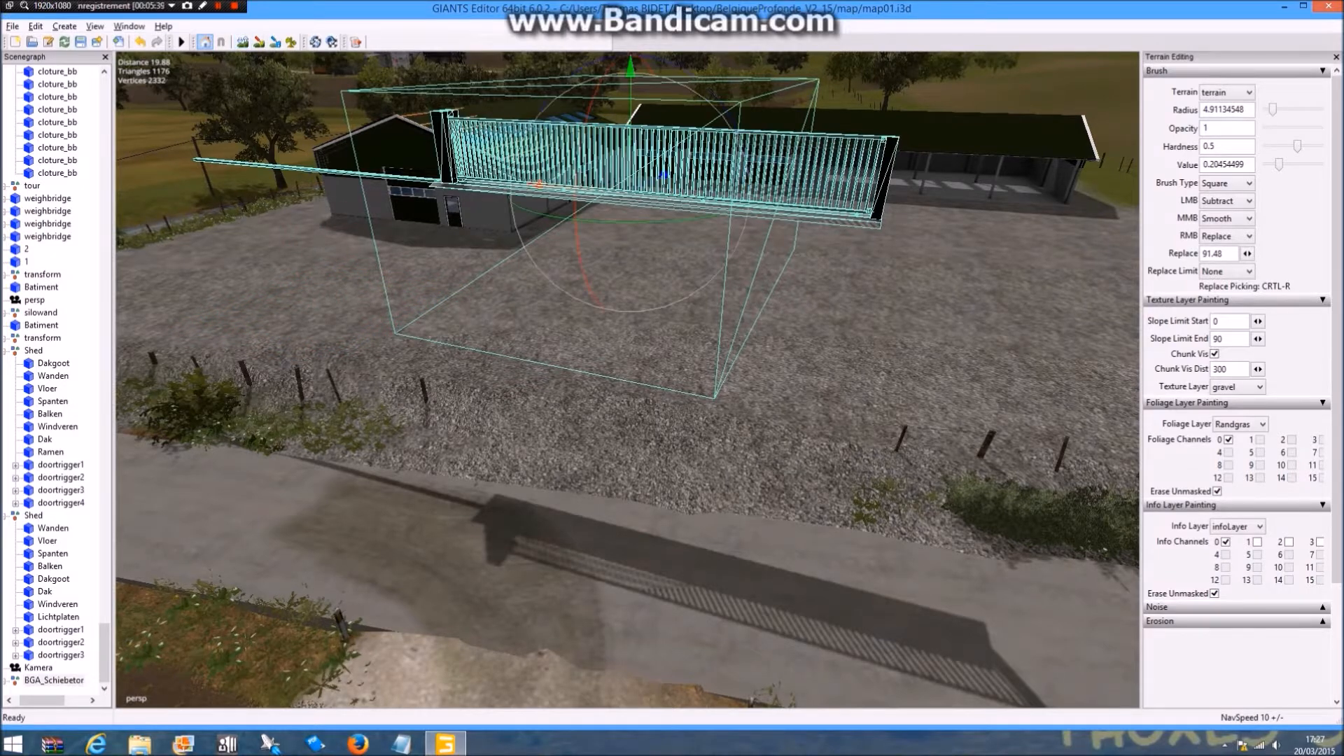
# Lower the sliding gate onto the gravel, set it back from the road and rotate it to line up with the fence
pyautogui.moveTo(631, 68); pyautogui.dragTo(630, 309)
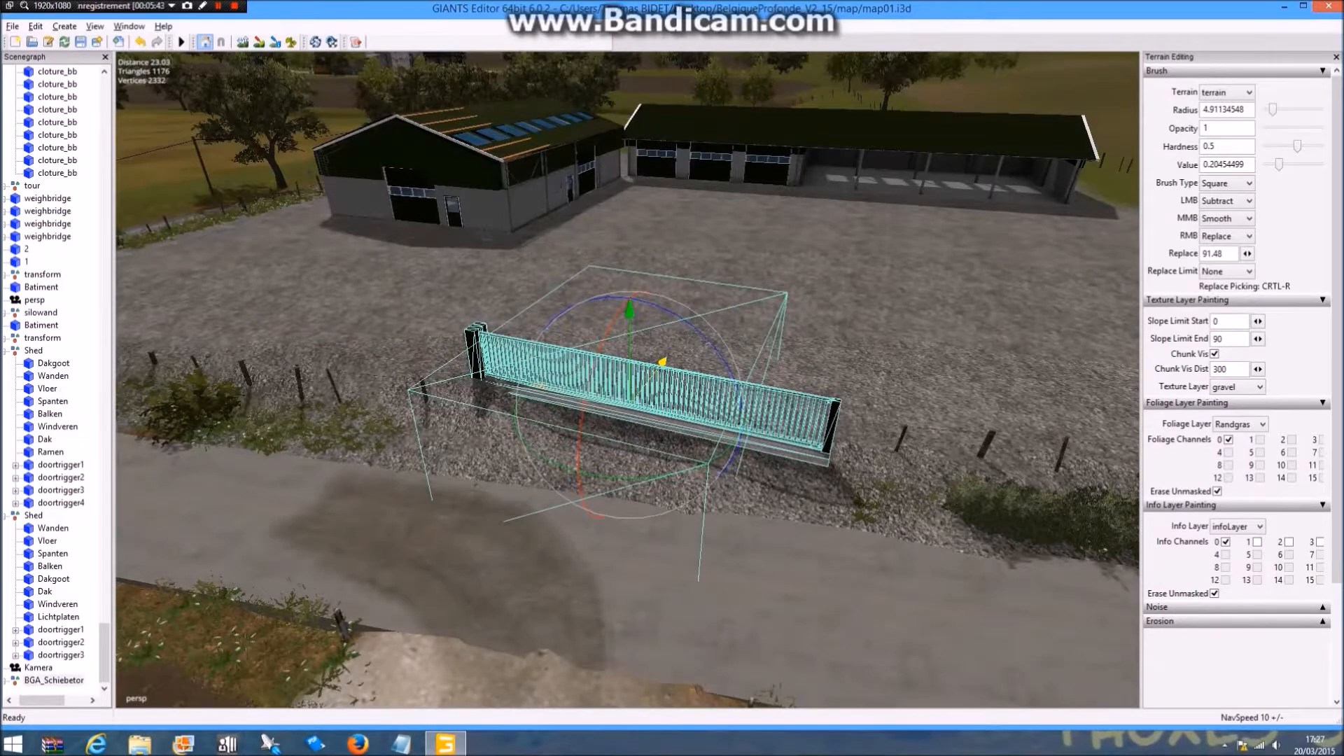
pyautogui.moveTo(662, 362); pyautogui.dragTo(676, 344)
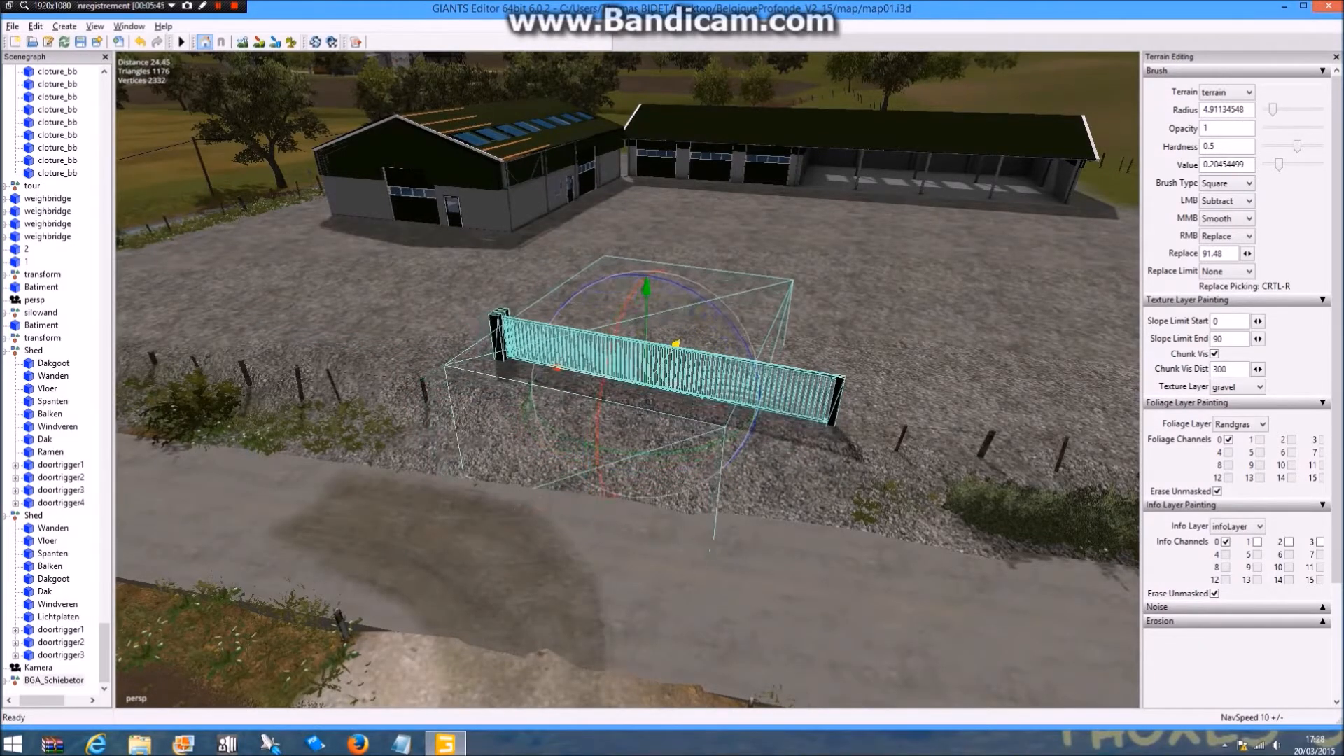
pyautogui.moveTo(702, 445); pyautogui.dragTo(719, 439)
pyautogui.moveTo(647, 287); pyautogui.dragTo(646, 284)
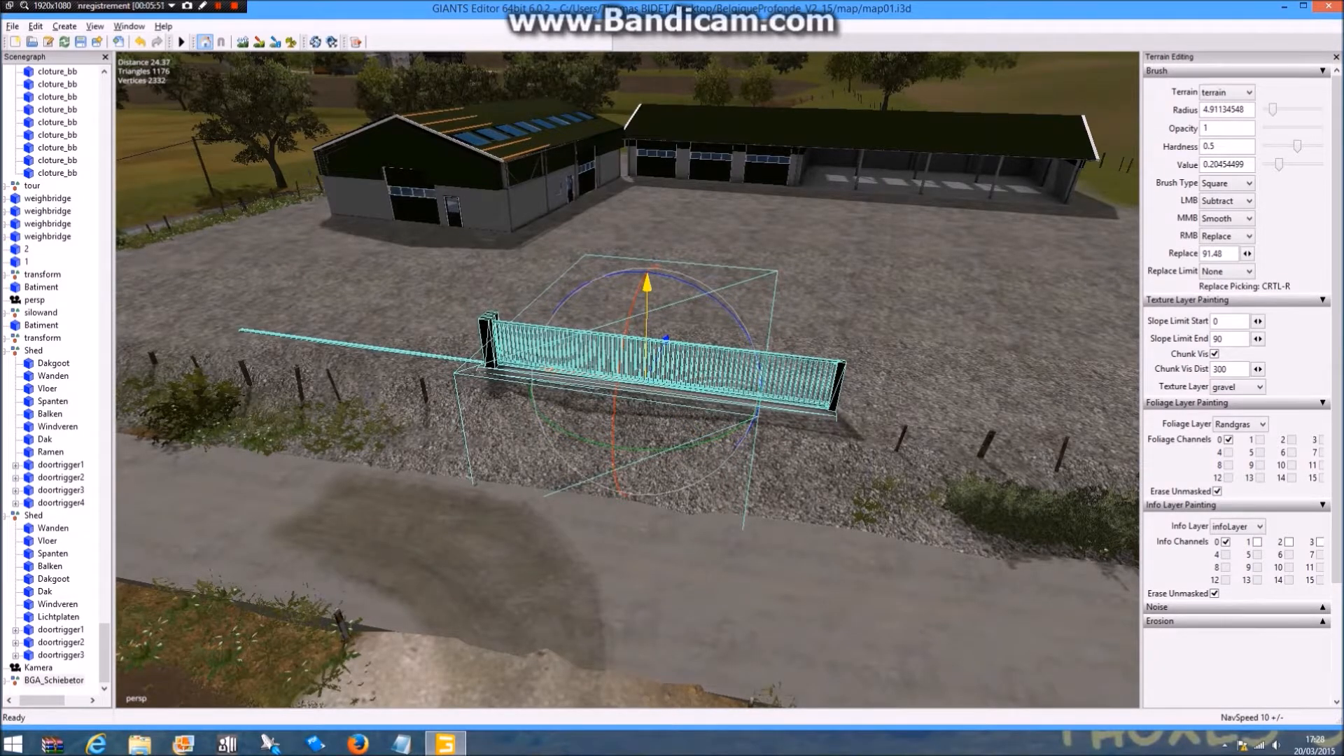
pyautogui.moveTo(550, 369); pyautogui.dragTo(619, 434)
# Move the rail fence section behind the roadside hedge inward so its end meets the gate post
pyautogui.scroll(3, 816, 266)
pyautogui.scroll(2, 816, 266)
pyautogui.scroll(2, 689, 371)
pyautogui.click(621, 494)
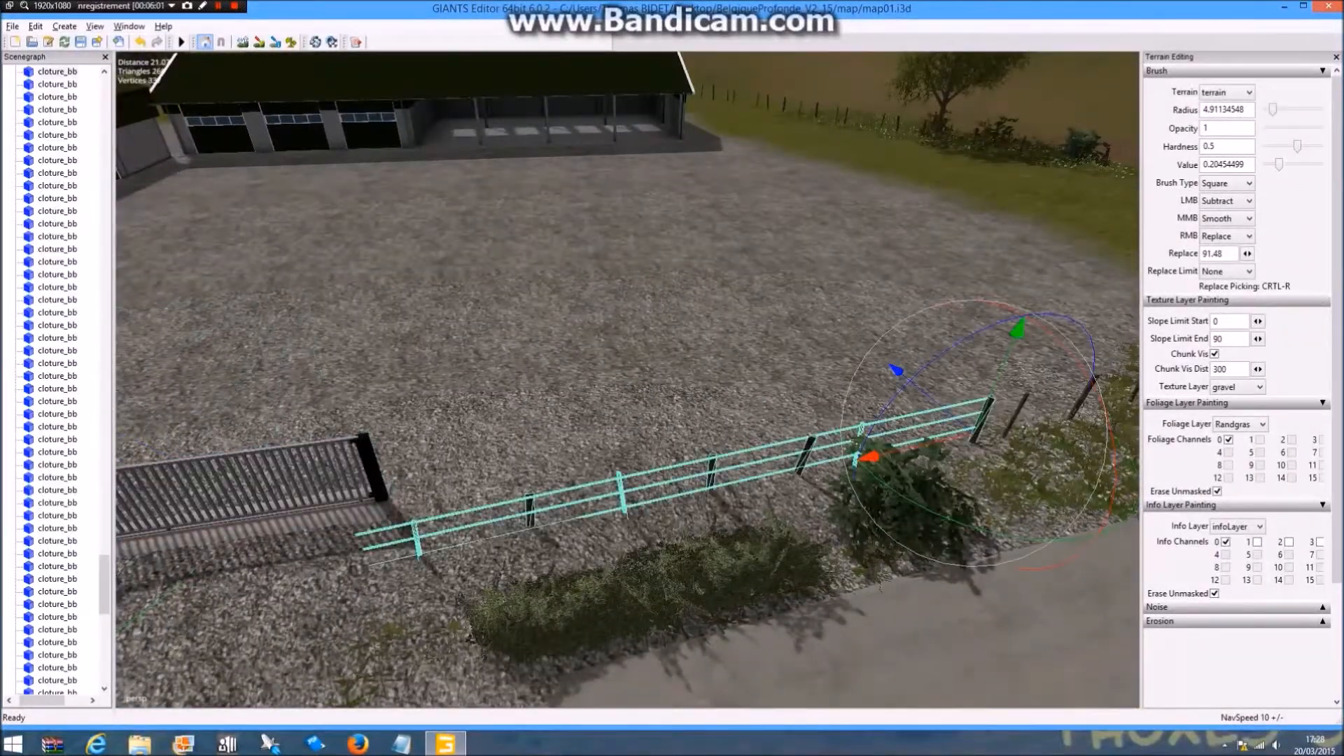
pyautogui.moveTo(896, 369); pyautogui.dragTo(855, 337)
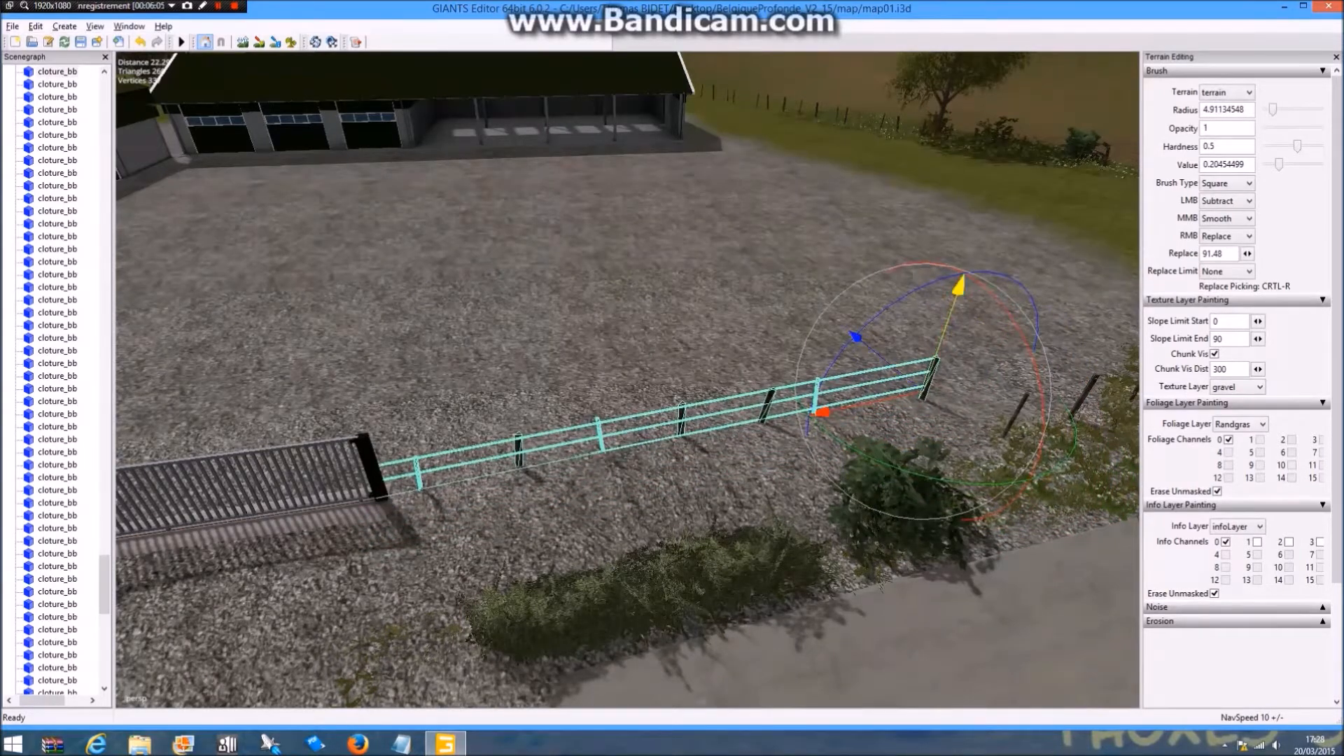
pyautogui.moveTo(959, 286); pyautogui.dragTo(960, 284)
# Shift the next fence section, near the large roadside tree, inward to line up with the section beside the gate
pyautogui.keyDown('alt'); pyautogui.moveTo(729, 382); pyautogui.dragTo(946, 382); pyautogui.keyUp('alt')
pyautogui.hotkey('ctrl', 'd')
pyautogui.press('Delete')
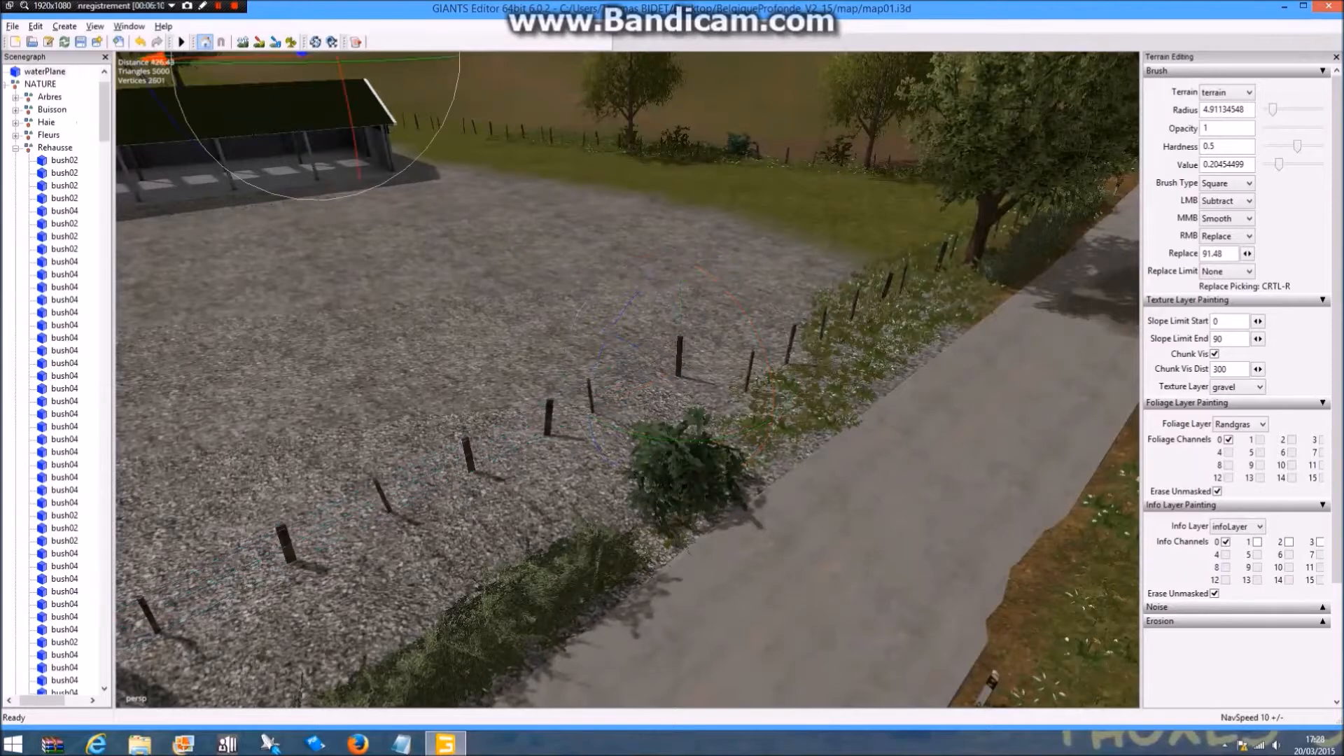
pyautogui.hotkey('ctrl', 'z')
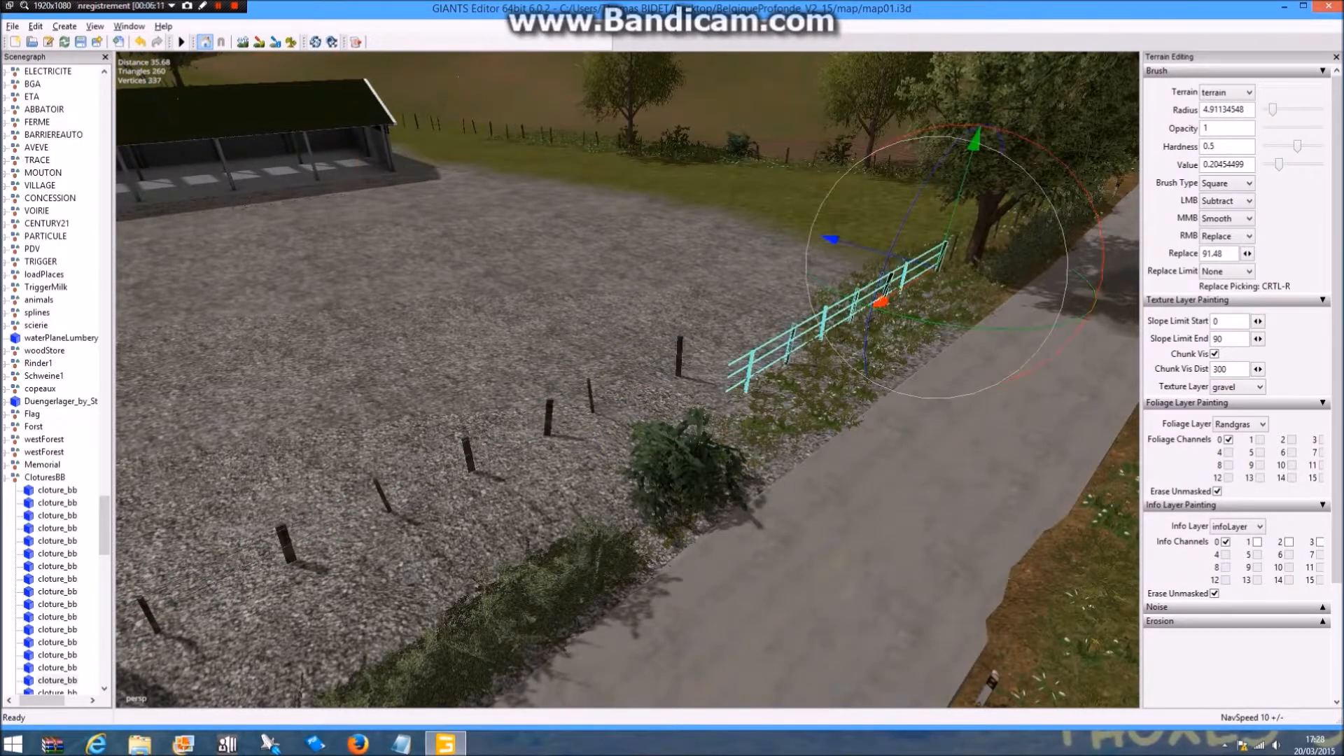
pyautogui.moveTo(830, 239); pyautogui.dragTo(840, 185)
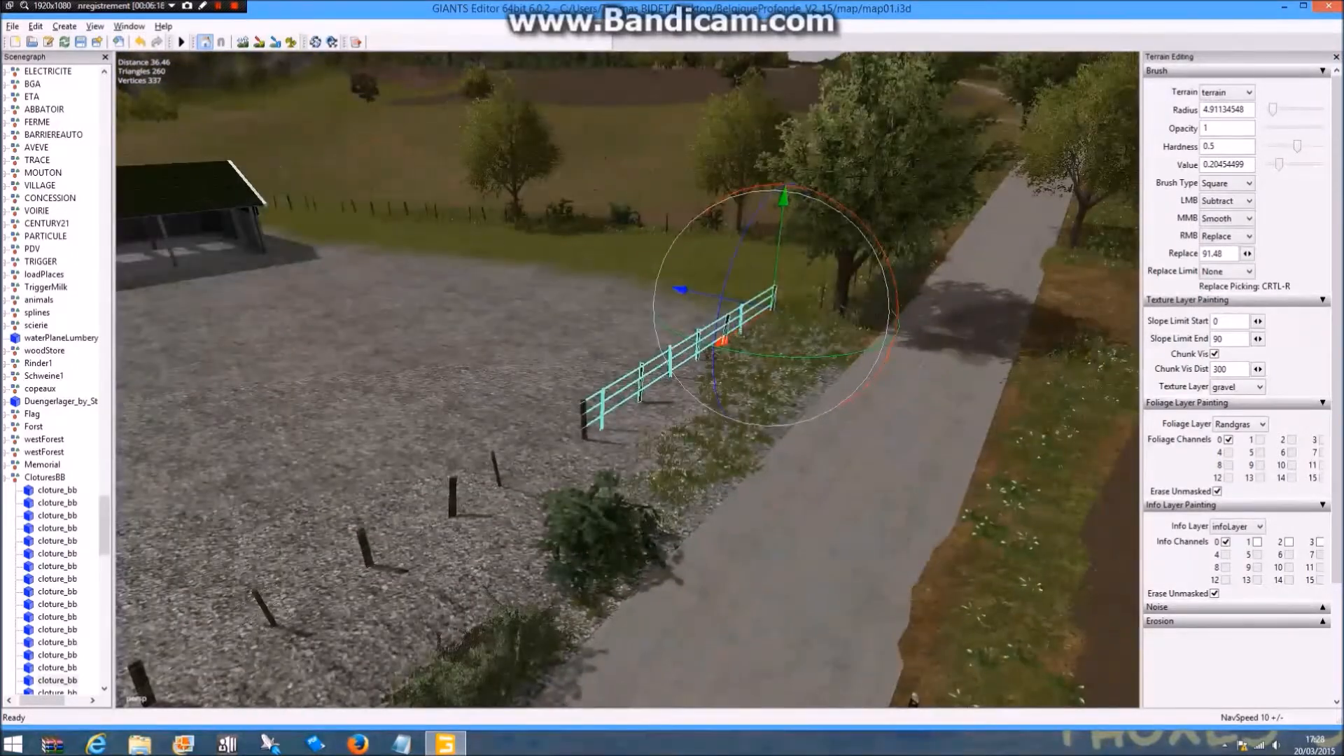
# Move the fence section on the gate's other side against the gate post, and align it with the gate's ground rail
pyautogui.keyDown('alt'); pyautogui.moveTo(805, 281); pyautogui.dragTo(476, 270); pyautogui.keyUp('alt')
pyautogui.click(566, 413)
pyautogui.moveTo(566, 413)
pyautogui.keyDown('alt'); pyautogui.mouseDown()
pyautogui.moveTo(532, 336)
pyautogui.moveTo(672, 392)
pyautogui.moveTo(777, 395)
pyautogui.moveTo(700, 424)
pyautogui.mouseUp(); pyautogui.keyUp('alt')
pyautogui.scroll(4, 532, 336)
pyautogui.scroll(2, 628, 378)
pyautogui.scroll(-4, 777, 396)
pyautogui.click(670, 452)
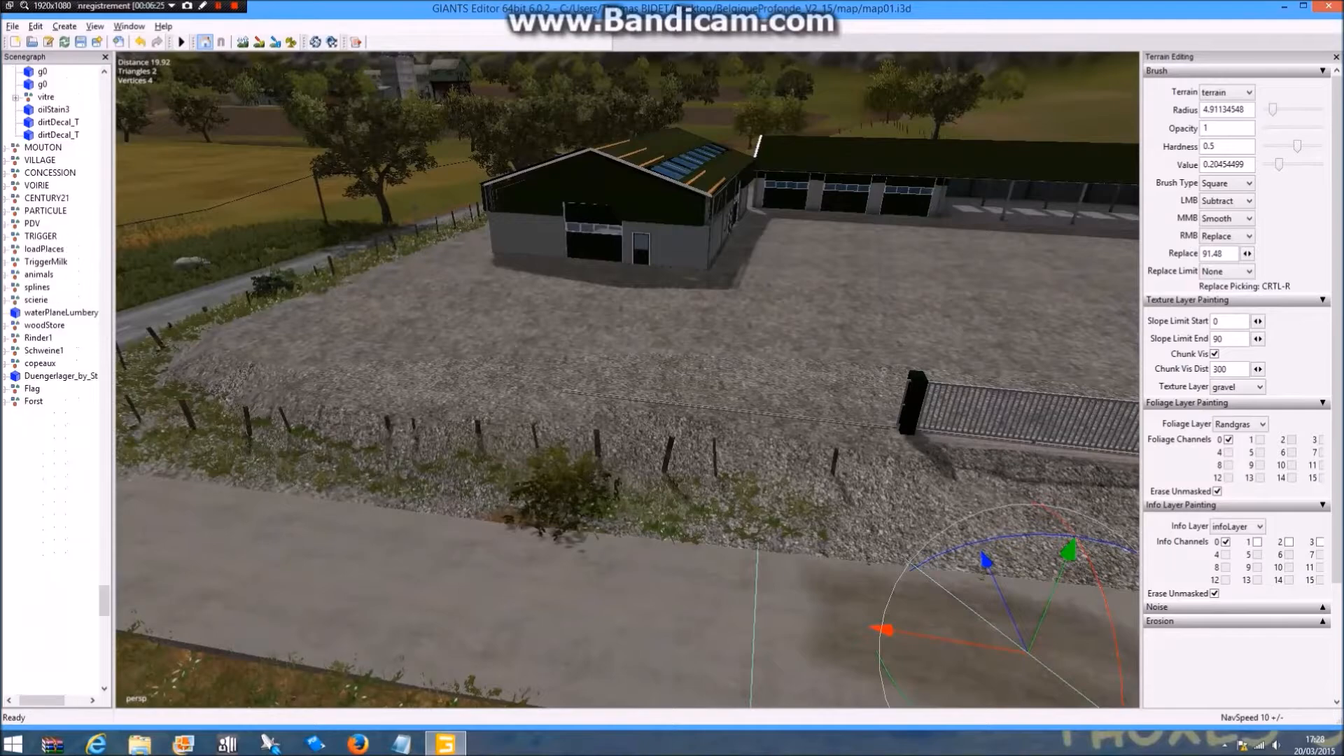
pyautogui.moveTo(818, 425); pyautogui.dragTo(963, 434)
pyautogui.scroll(6, 763, 280)
pyautogui.keyDown('alt'); pyautogui.moveTo(791, 371); pyautogui.dragTo(737, 293); pyautogui.keyUp('alt')
pyautogui.moveTo(700, 108); pyautogui.dragTo(702, 81)
pyautogui.moveTo(712, 264); pyautogui.dragTo(688, 200)
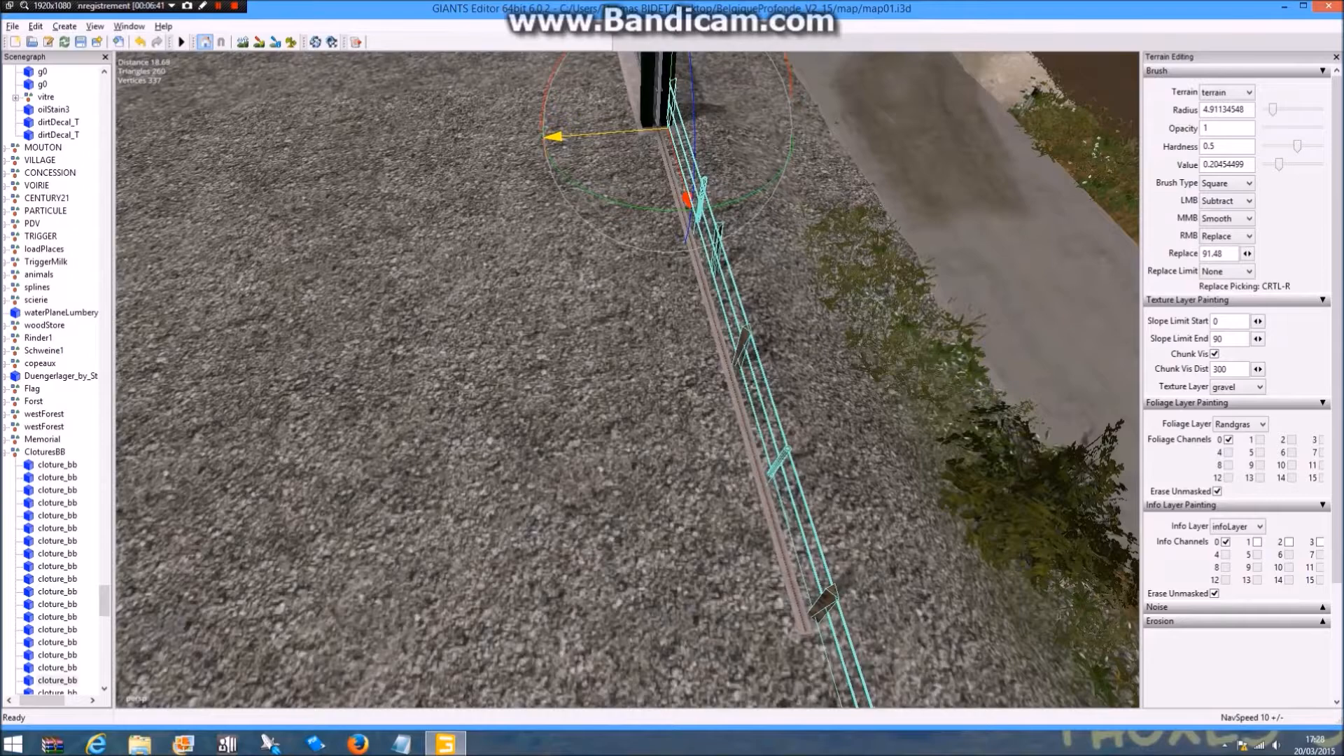
# Move the next fence section, on the junction side of the gate, inward from the verge and into line with the neighbouring section
pyautogui.moveTo(724, 204); pyautogui.dragTo(392, 207)
pyautogui.hotkey('ctrl', 'd')
pyautogui.hotkey('ctrl', 'b')
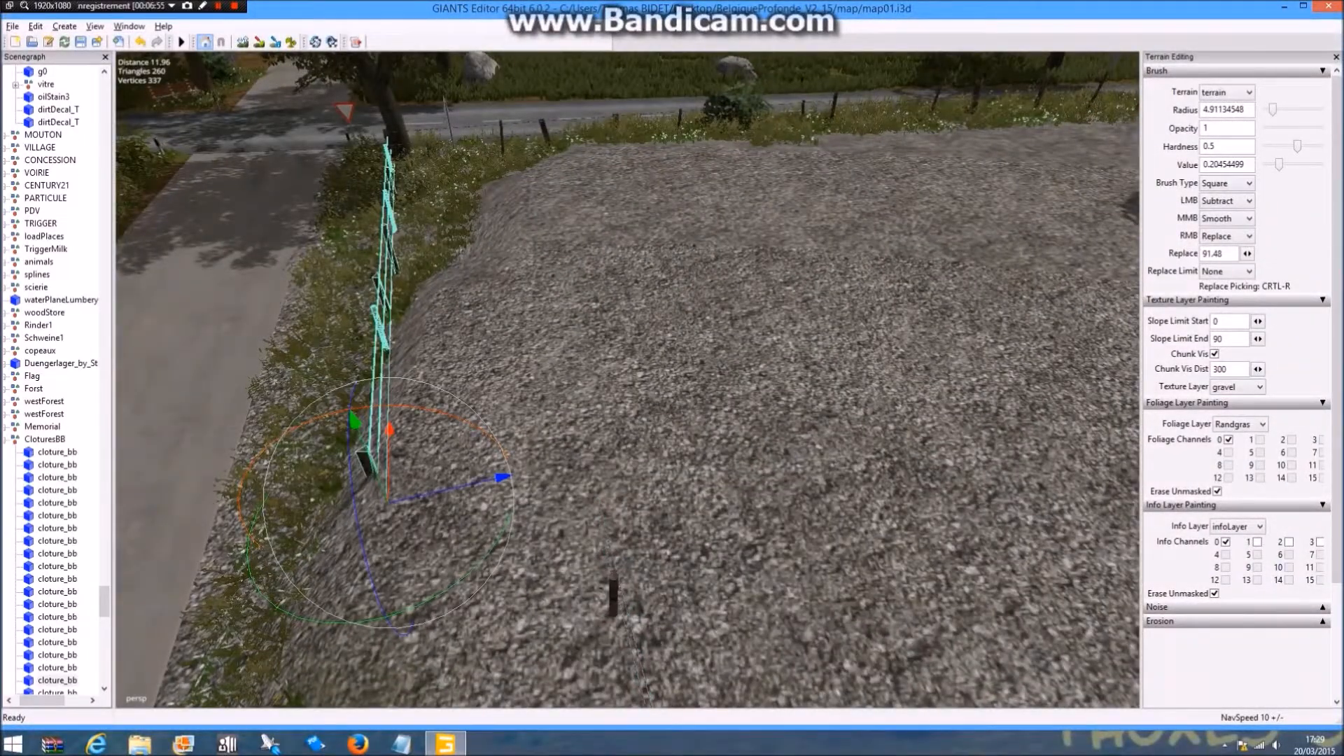
pyautogui.moveTo(502, 479); pyautogui.dragTo(696, 434)
pyautogui.moveTo(676, 530); pyautogui.dragTo(658, 540)
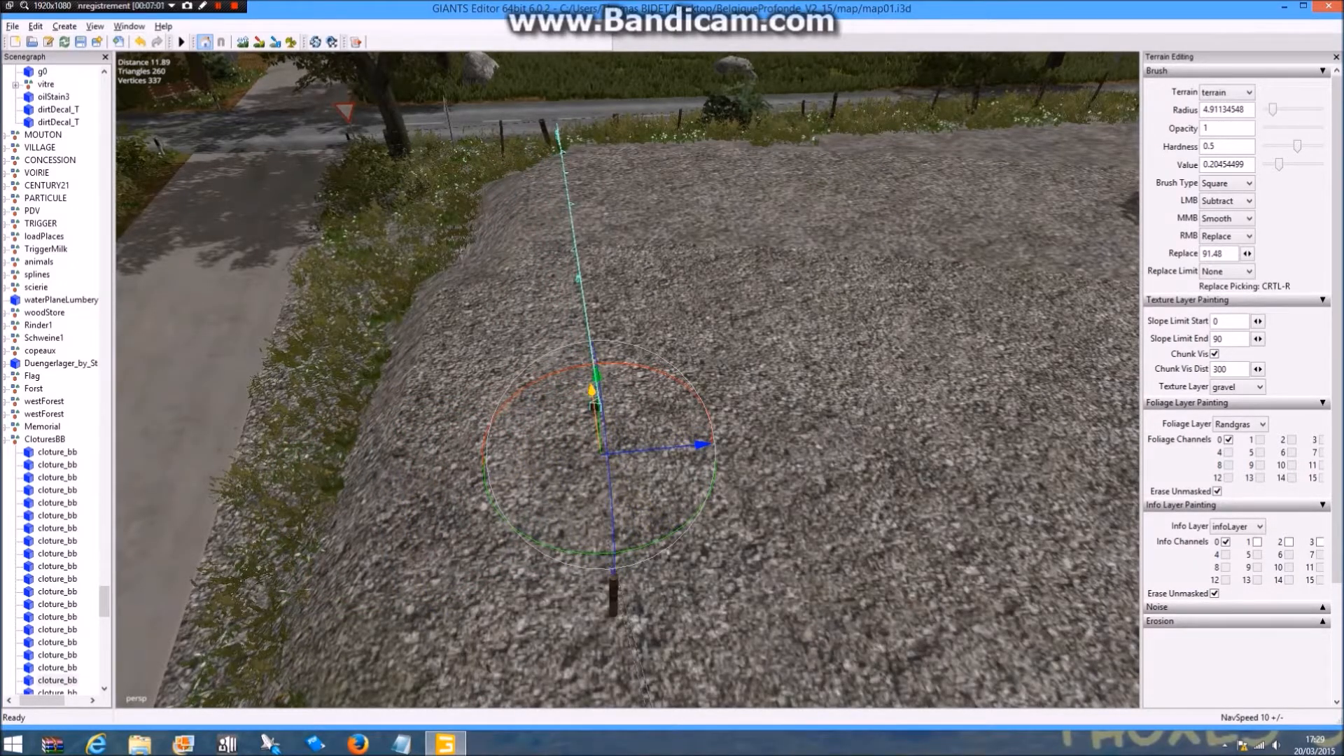
# Raise the sunken fence section onto the gravel and slide it until its end post meets the neighbouring section's rails
pyautogui.keyDown('alt'); pyautogui.moveTo(719, 515); pyautogui.dragTo(630, 483); pyautogui.keyUp('alt')
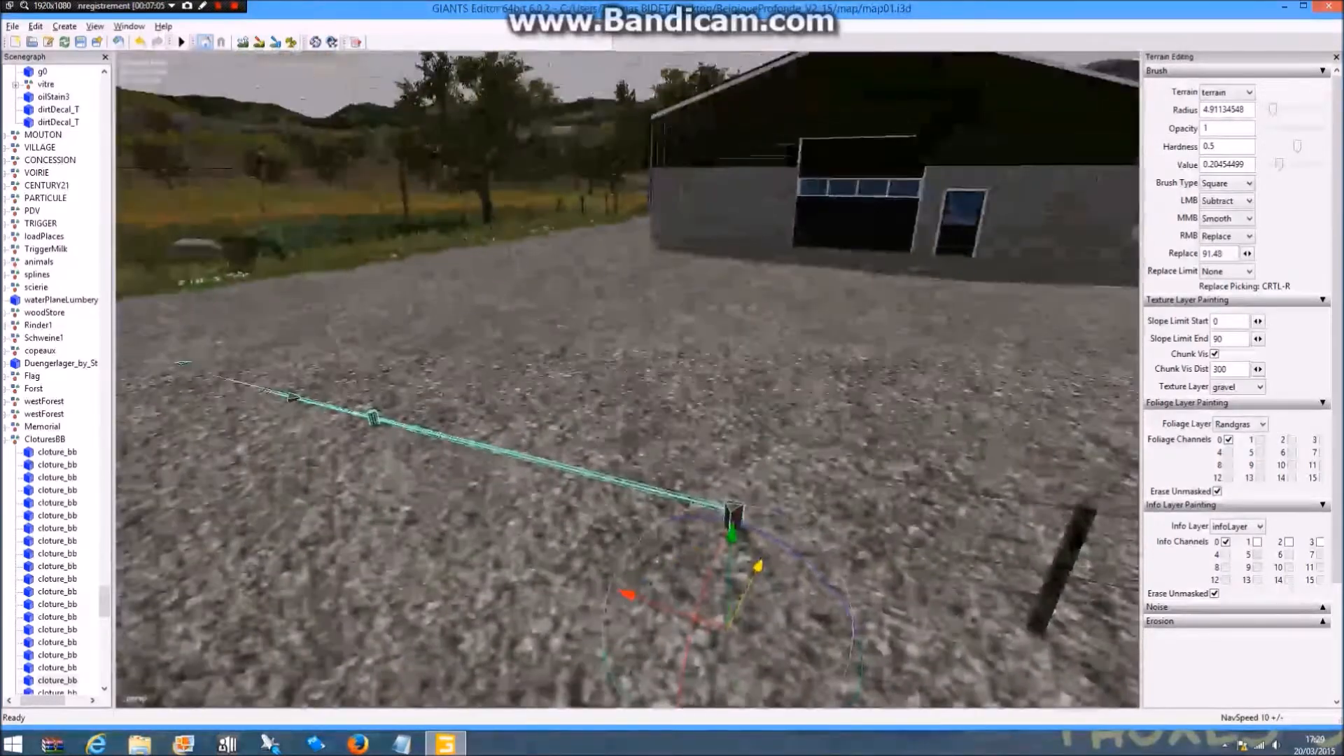
pyautogui.moveTo(733, 513); pyautogui.dragTo(739, 397)
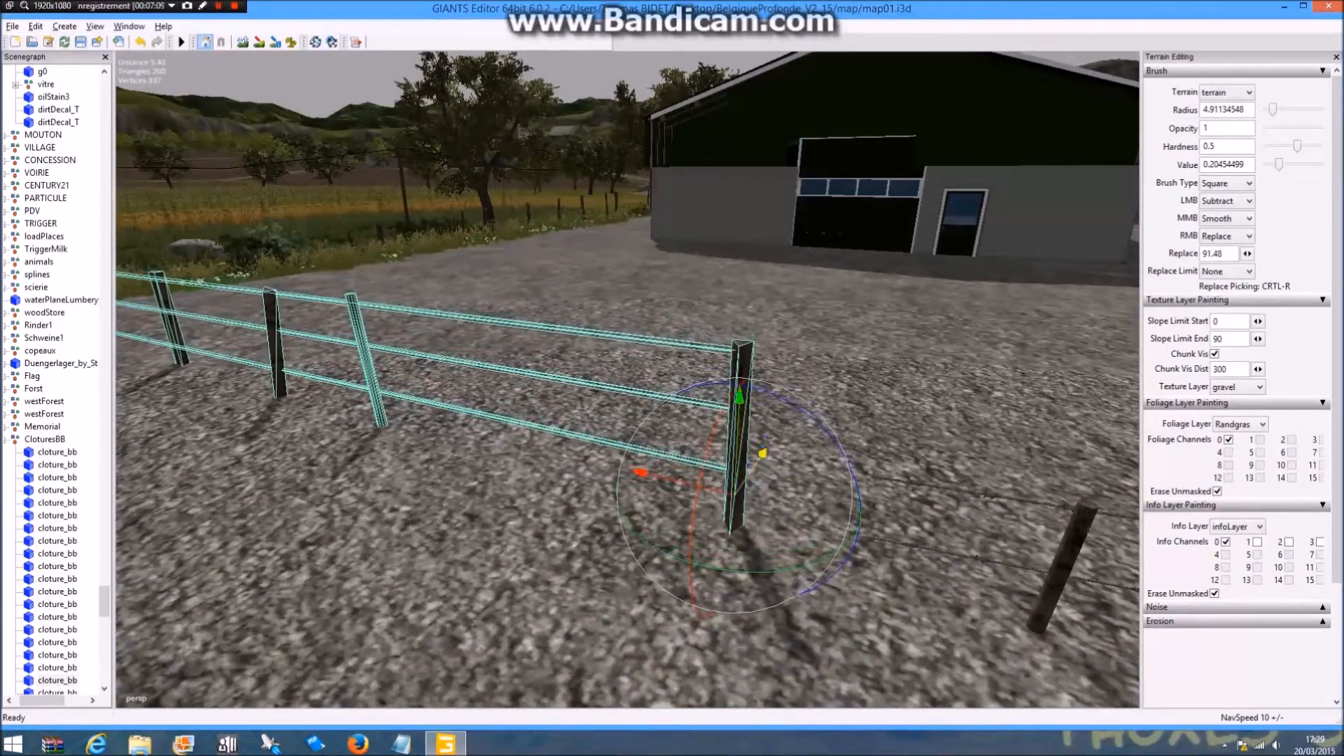
pyautogui.moveTo(640, 472); pyautogui.dragTo(756, 502)
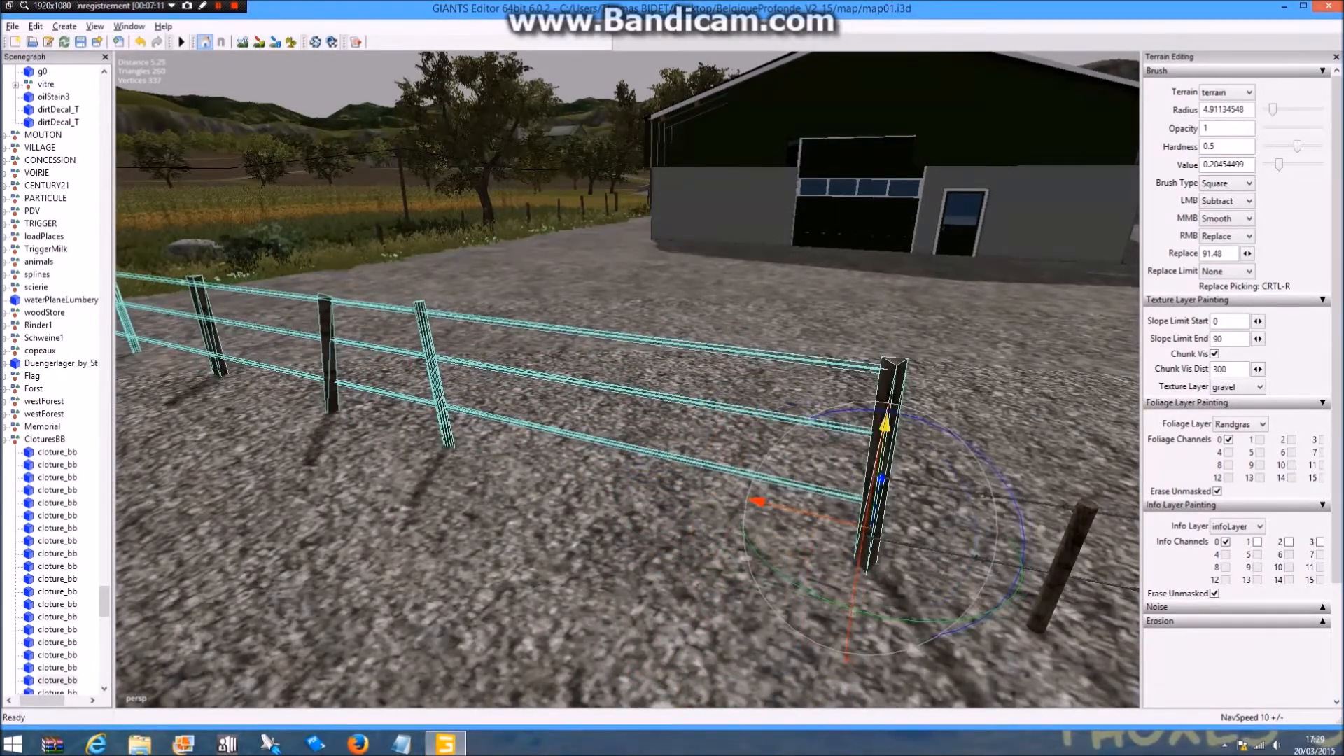
pyautogui.moveTo(881, 479); pyautogui.dragTo(879, 494)
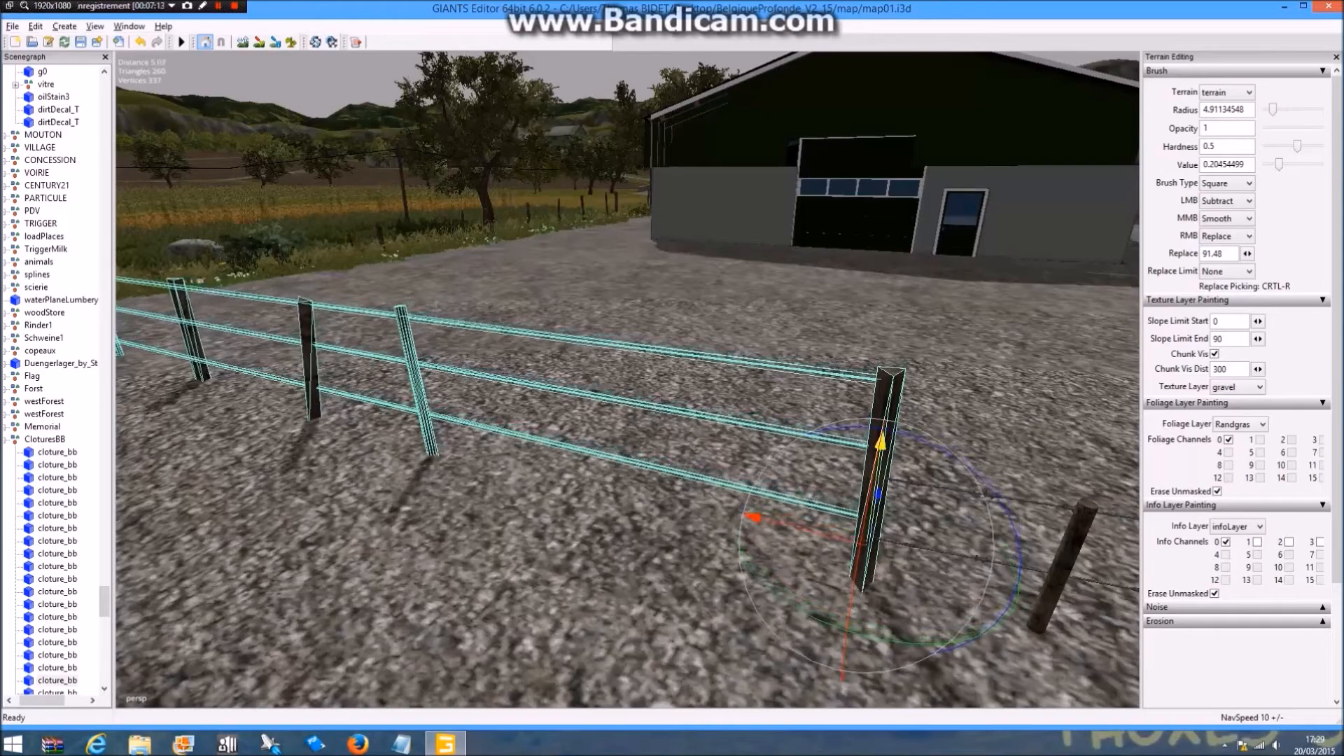
# Raise the adjoining fence section on the gate side slightly so its rails match the shared end post
pyautogui.keyDown('alt'); pyautogui.moveTo(752, 518); pyautogui.dragTo(829, 462); pyautogui.keyUp('alt')
pyautogui.scroll(-5, 833, 406)
pyautogui.scroll(3, 831, 378)
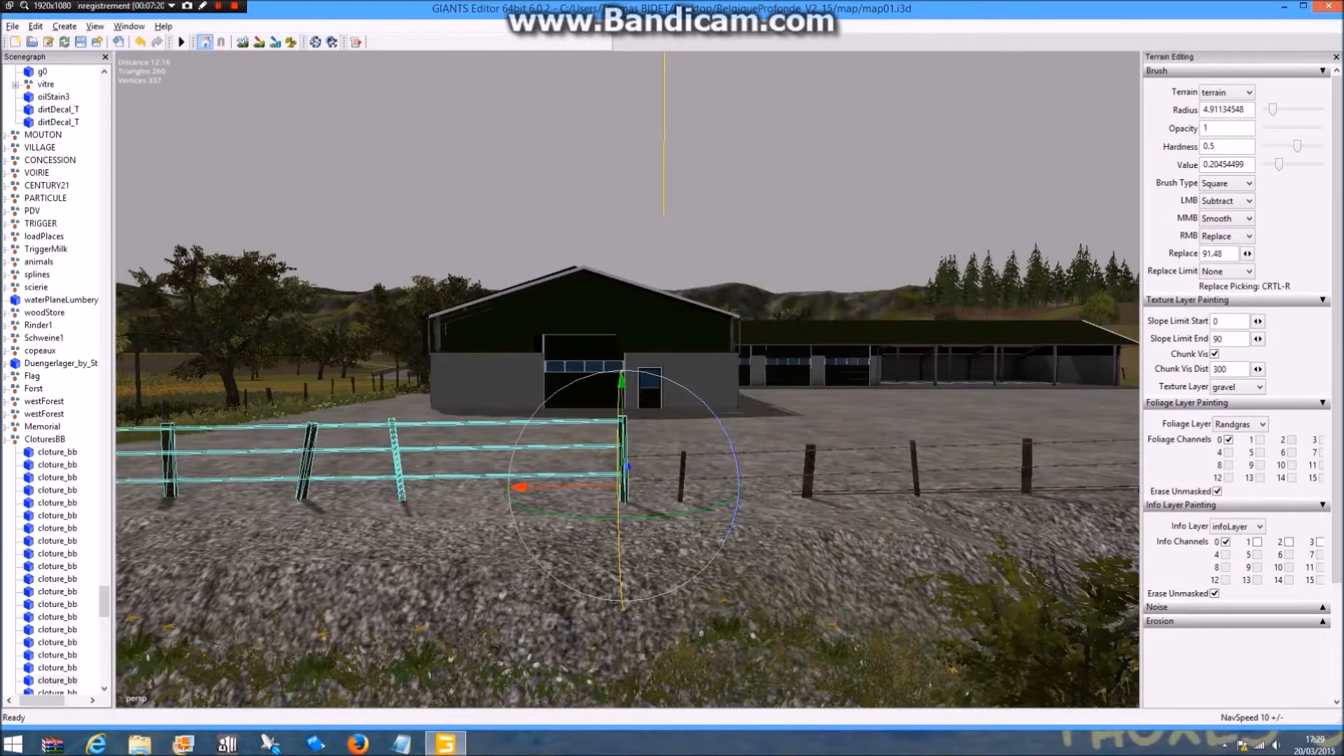
pyautogui.click(809, 468)
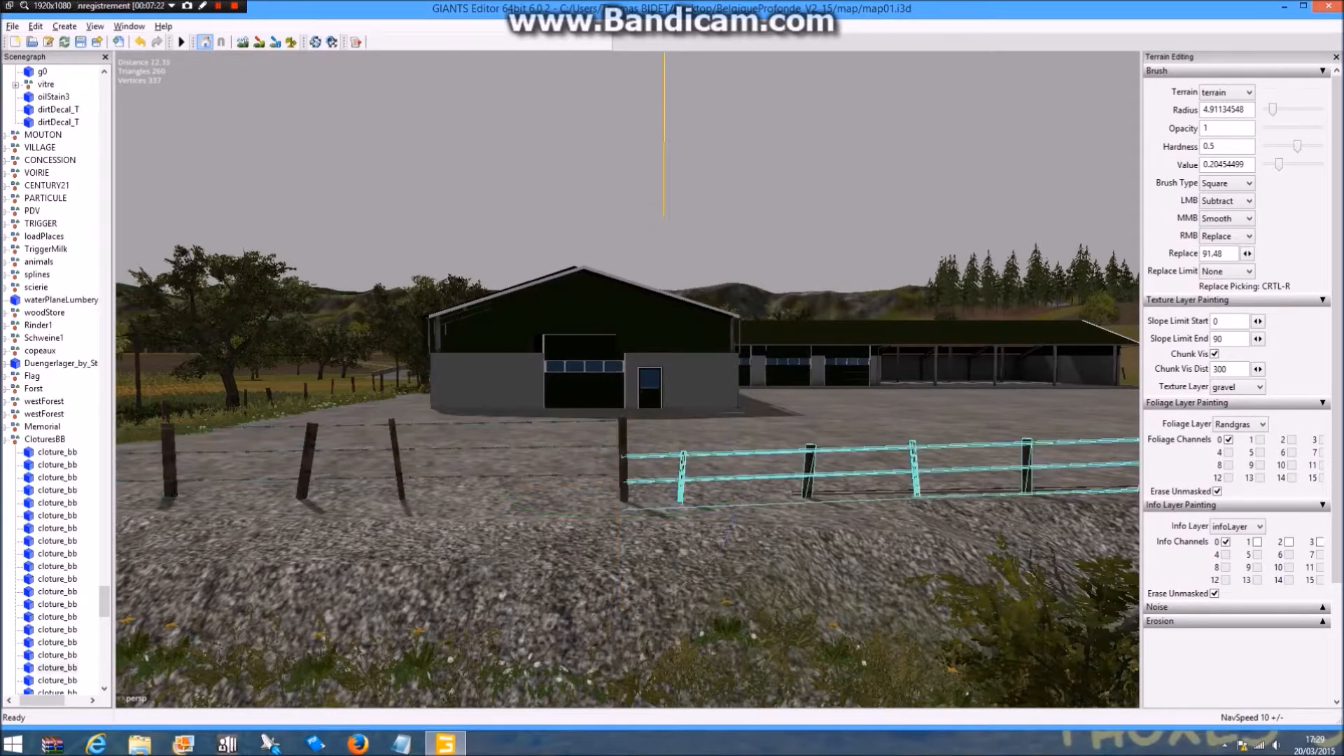
pyautogui.keyDown('alt'); pyautogui.moveTo(809, 468); pyautogui.dragTo(904, 465); pyautogui.keyUp('alt')
pyautogui.moveTo(964, 332); pyautogui.dragTo(964, 312)
pyautogui.click(798, 595)
# Move the oak tree away from the roadside fence end, toward the give-way sign at the junction
pyautogui.keyDown('alt'); pyautogui.moveTo(798, 595); pyautogui.dragTo(560, 638); pyautogui.keyUp('alt')
pyautogui.scroll(5, 483, 592)
pyautogui.click(350, 490)
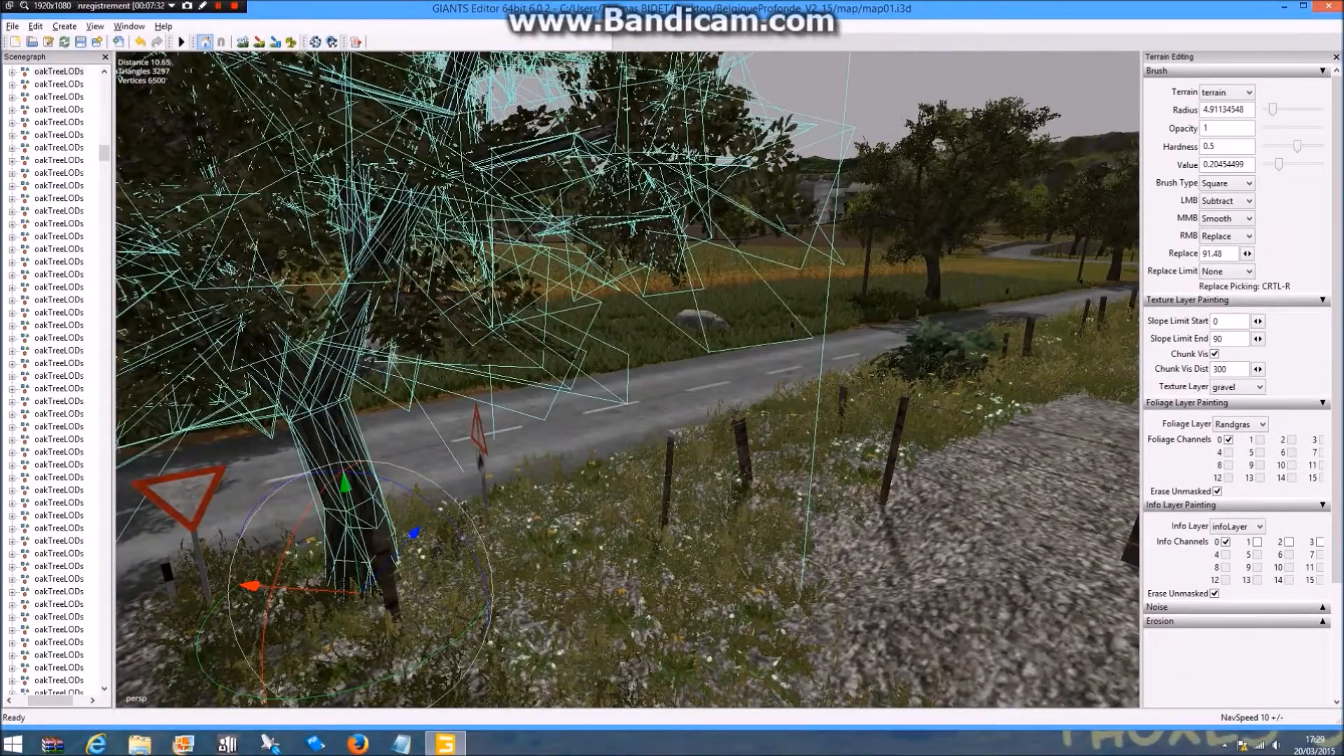
pyautogui.moveTo(249, 585); pyautogui.dragTo(80, 559)
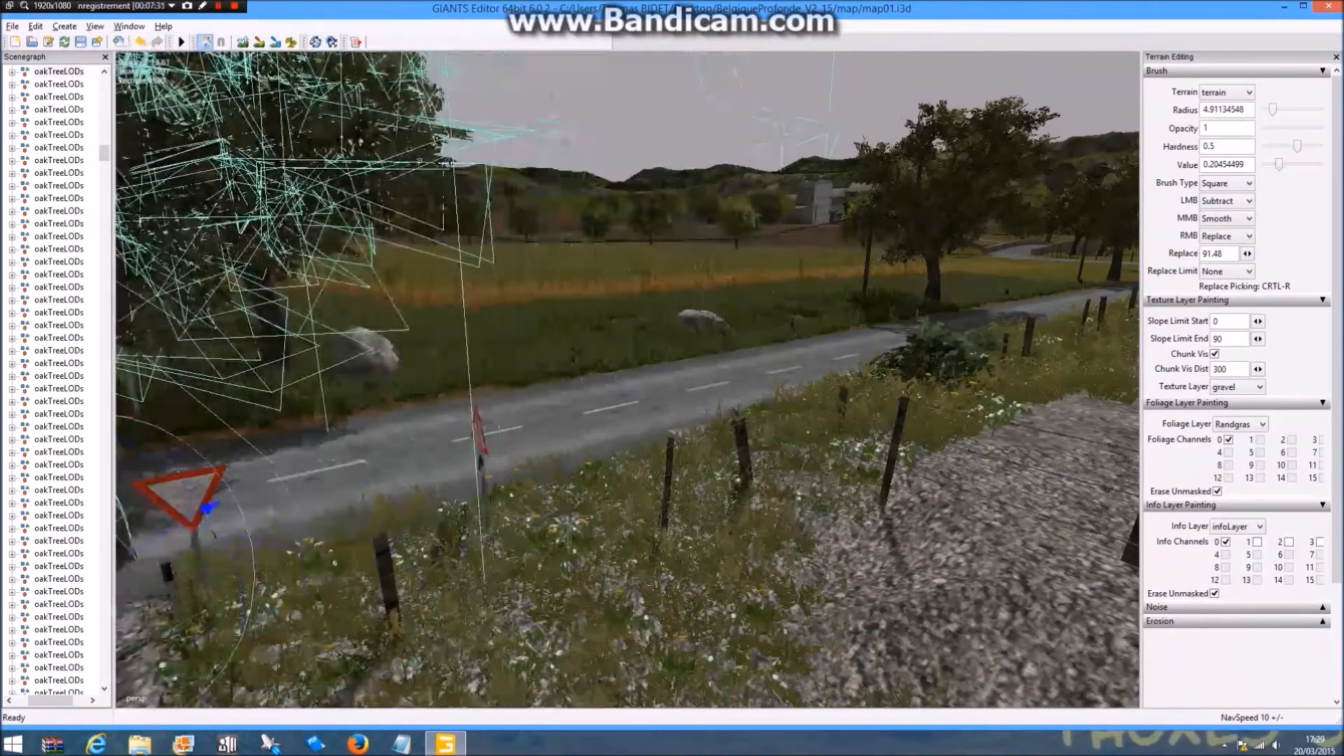
# Slide the end section of the main road fence away from the junction so its end sits near the corner post
pyautogui.click(386, 574)
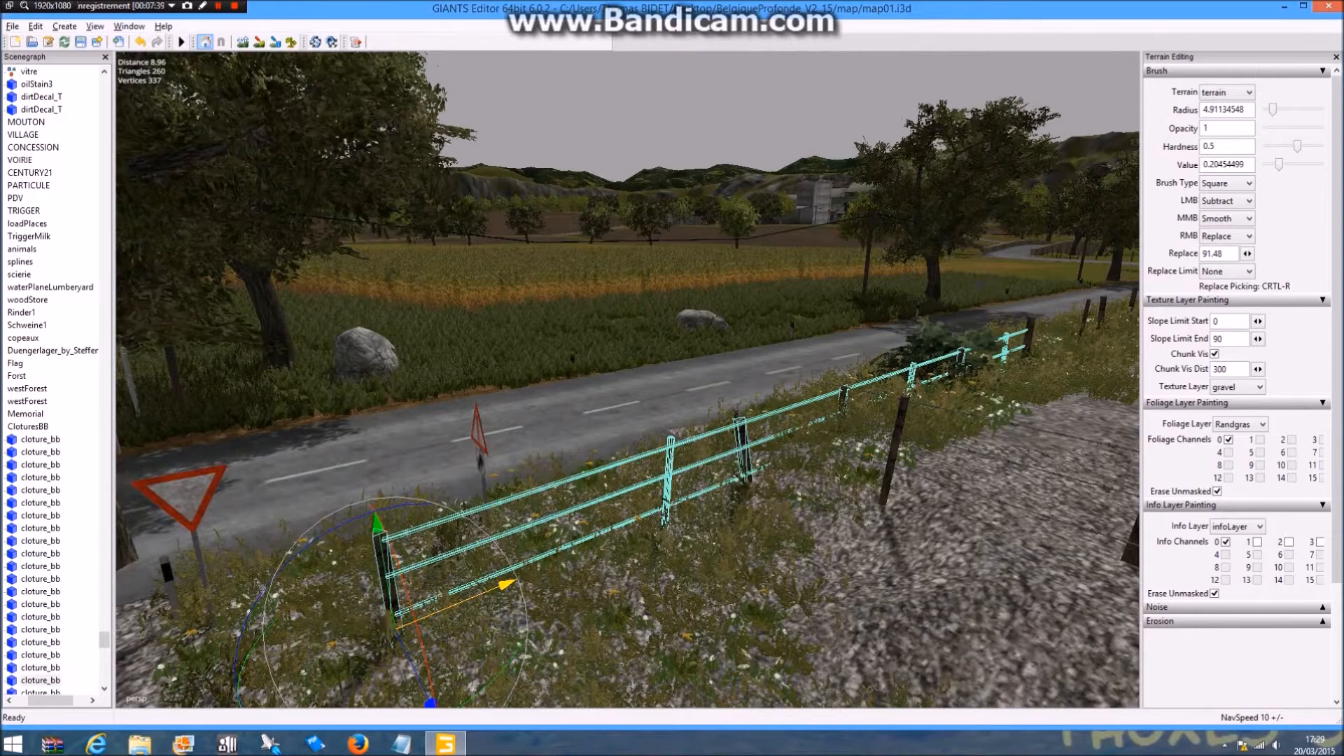
pyautogui.moveTo(500, 585); pyautogui.dragTo(797, 463)
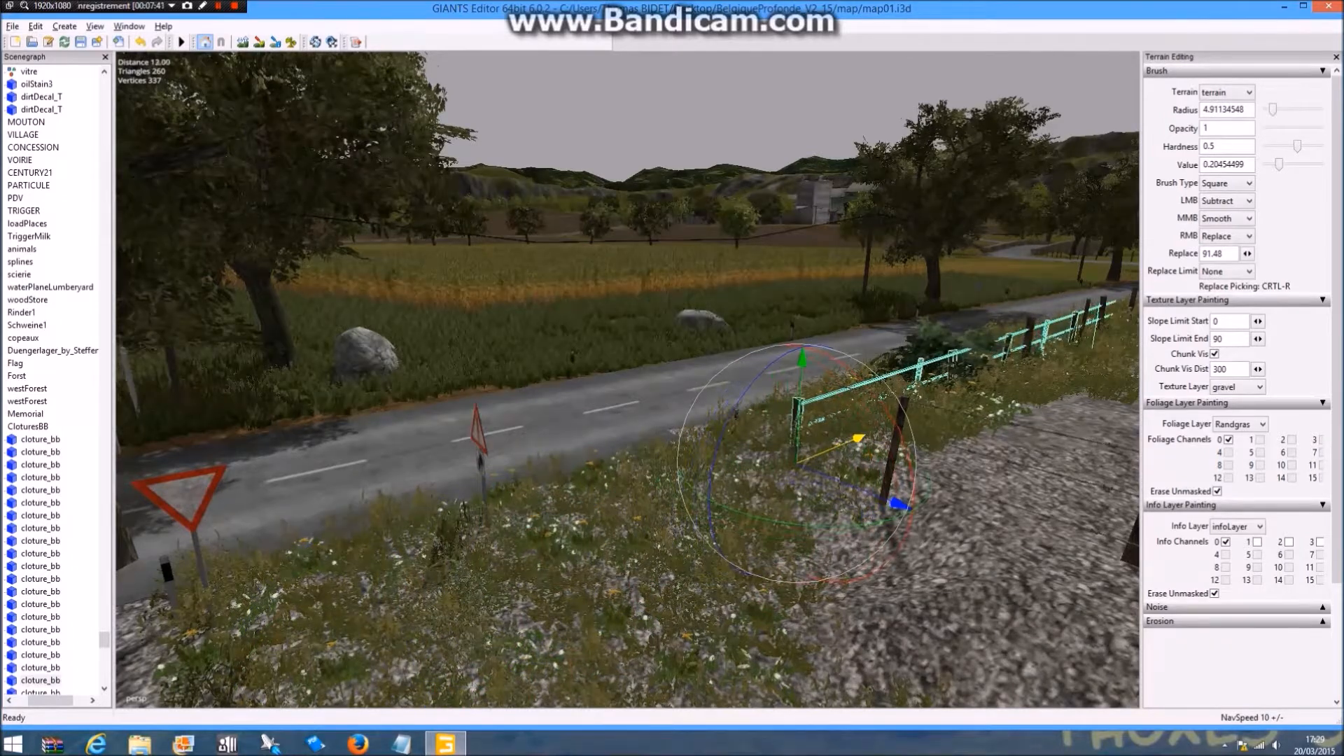
pyautogui.keyDown('alt'); pyautogui.moveTo(863, 436); pyautogui.dragTo(910, 448); pyautogui.keyUp('alt')
pyautogui.scroll(5, 651, 392)
pyautogui.scroll(3, 630, 382)
pyautogui.keyDown('alt'); pyautogui.moveTo(630, 382); pyautogui.dragTo(826, 455); pyautogui.keyUp('alt')
pyautogui.scroll(-5, 826, 455)
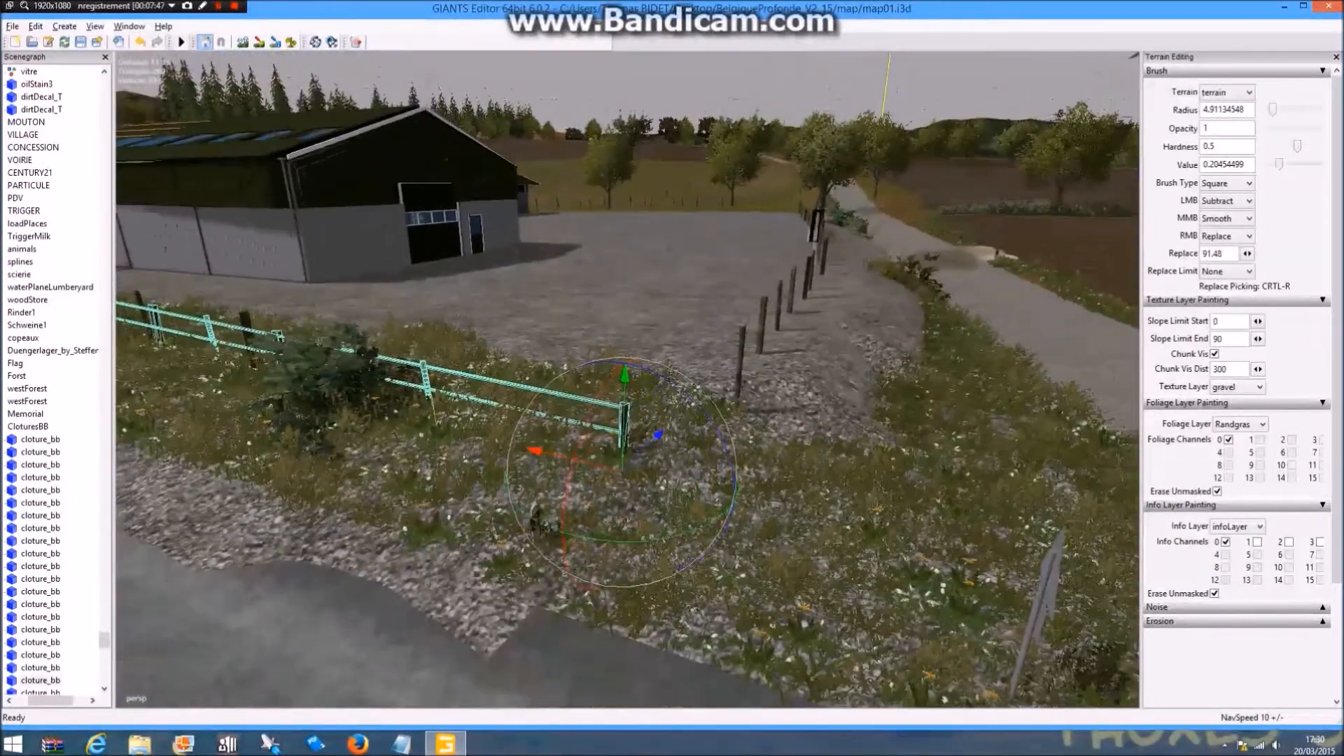
pyautogui.press('Delete')
pyautogui.keyDown('alt'); pyautogui.moveTo(826, 455); pyautogui.dragTo(892, 473); pyautogui.keyUp('alt')
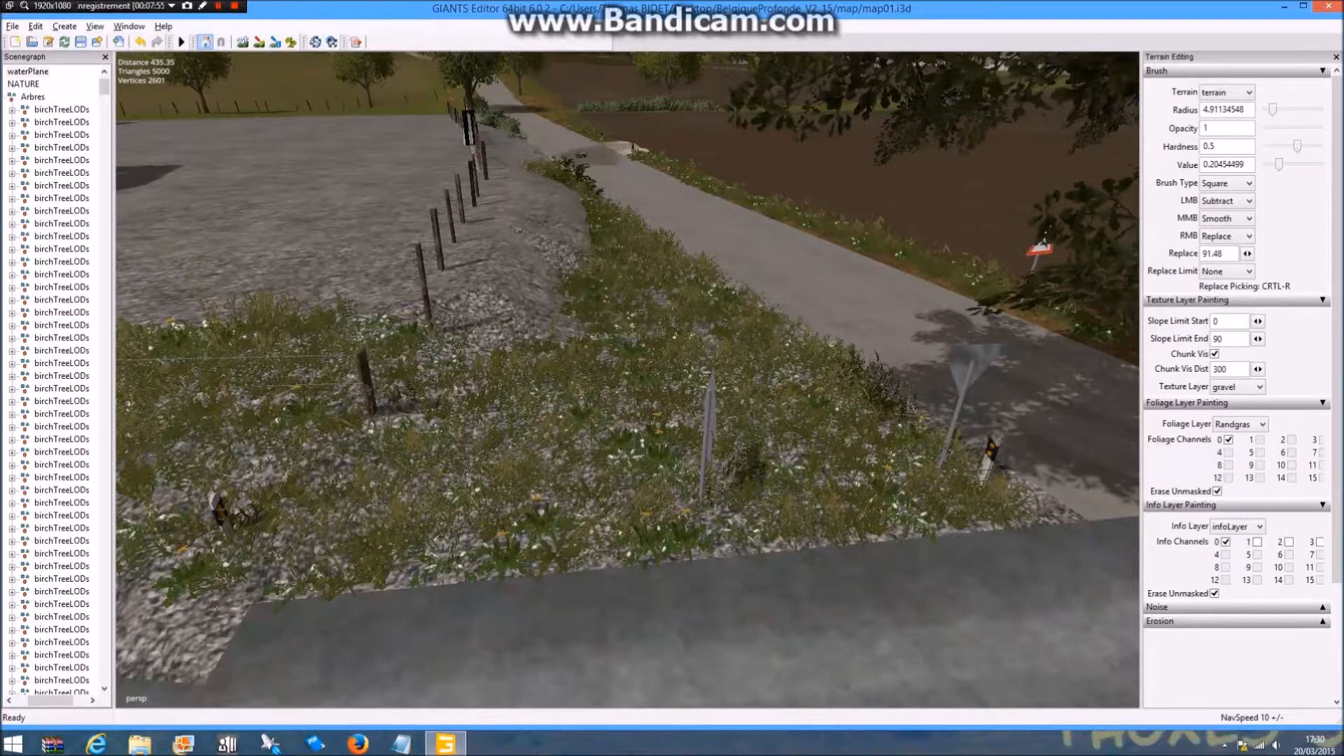
# Erase the Randgras foliage from the gravel verge between the new fence line and the side road, up to the junction
pyautogui.click(291, 42)
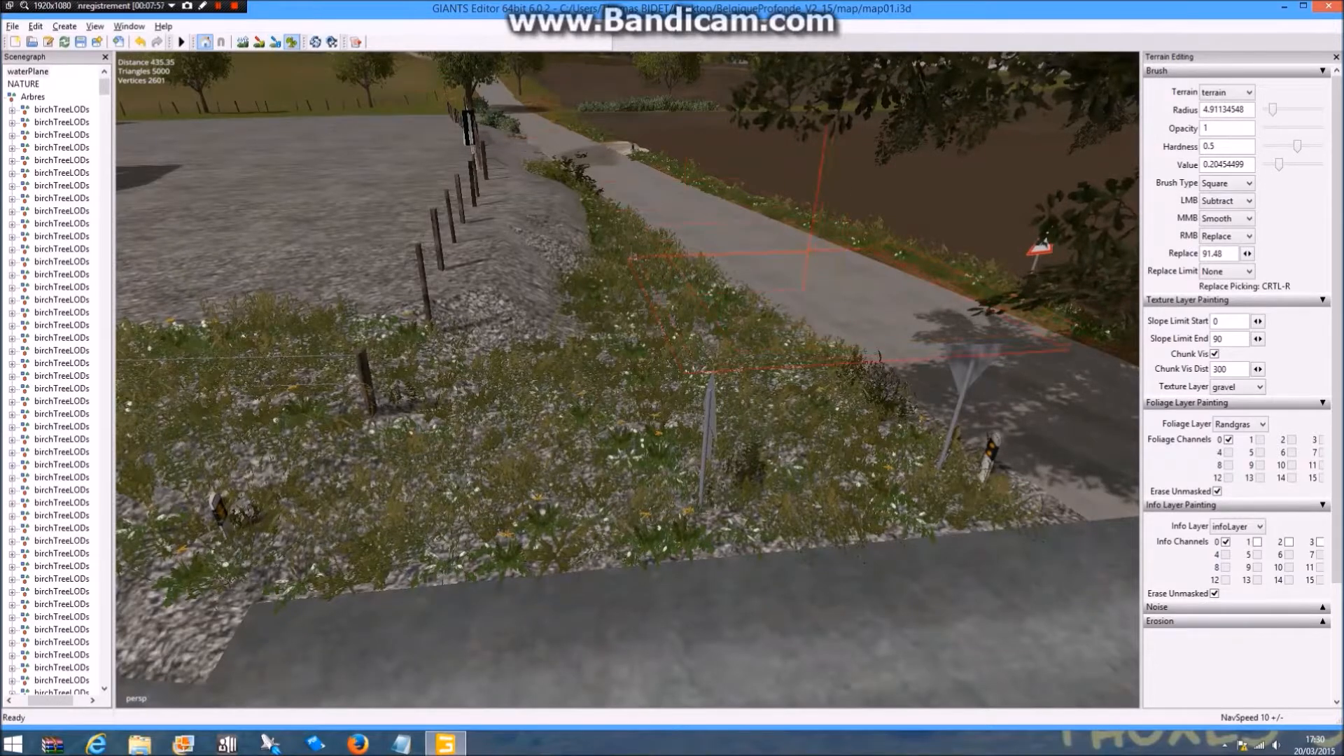
pyautogui.moveTo(719, 261)
pyautogui.keyDown('ctrl'); pyautogui.mouseDown()
pyautogui.moveTo(715, 297)
pyautogui.moveTo(657, 205)
pyautogui.mouseUp(); pyautogui.keyUp('ctrl')
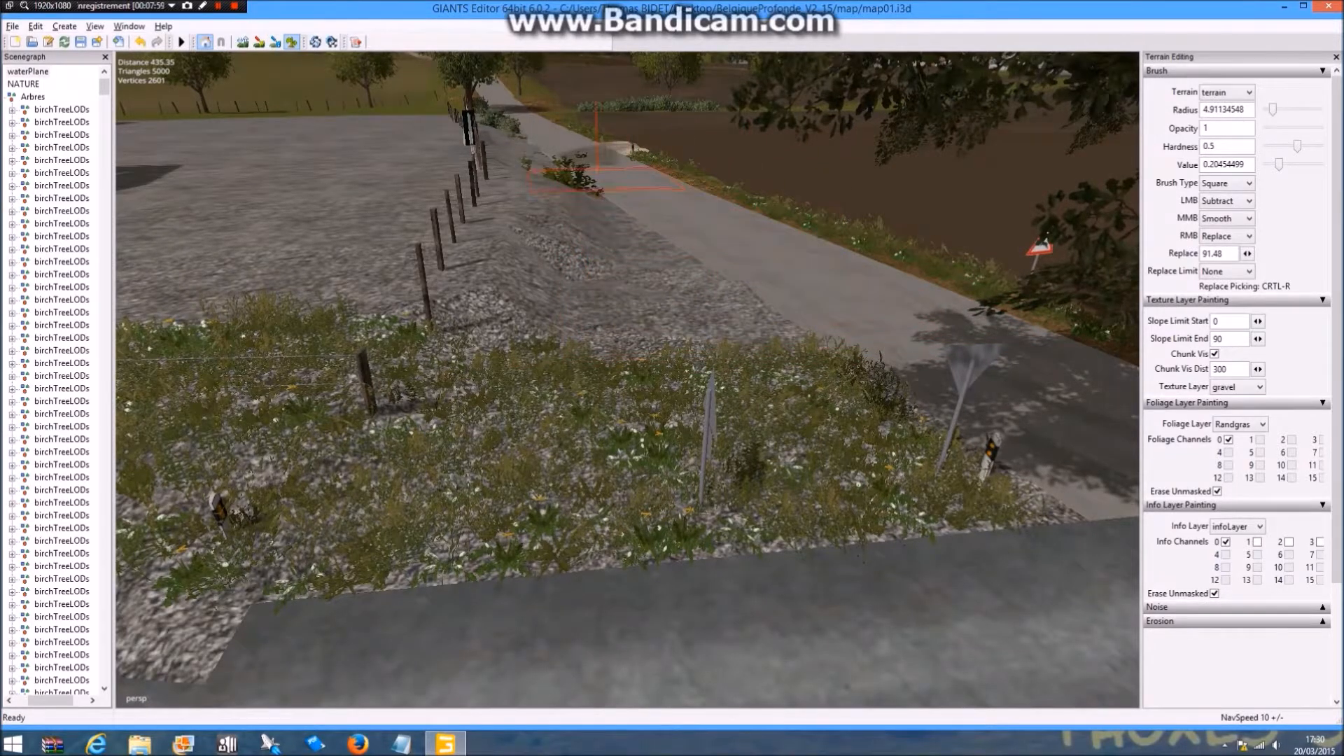
pyautogui.moveTo(691, 262)
pyautogui.keyDown('ctrl'); pyautogui.mouseDown()
pyautogui.moveTo(760, 298)
pyautogui.moveTo(697, 311)
pyautogui.mouseUp(); pyautogui.keyUp('ctrl')
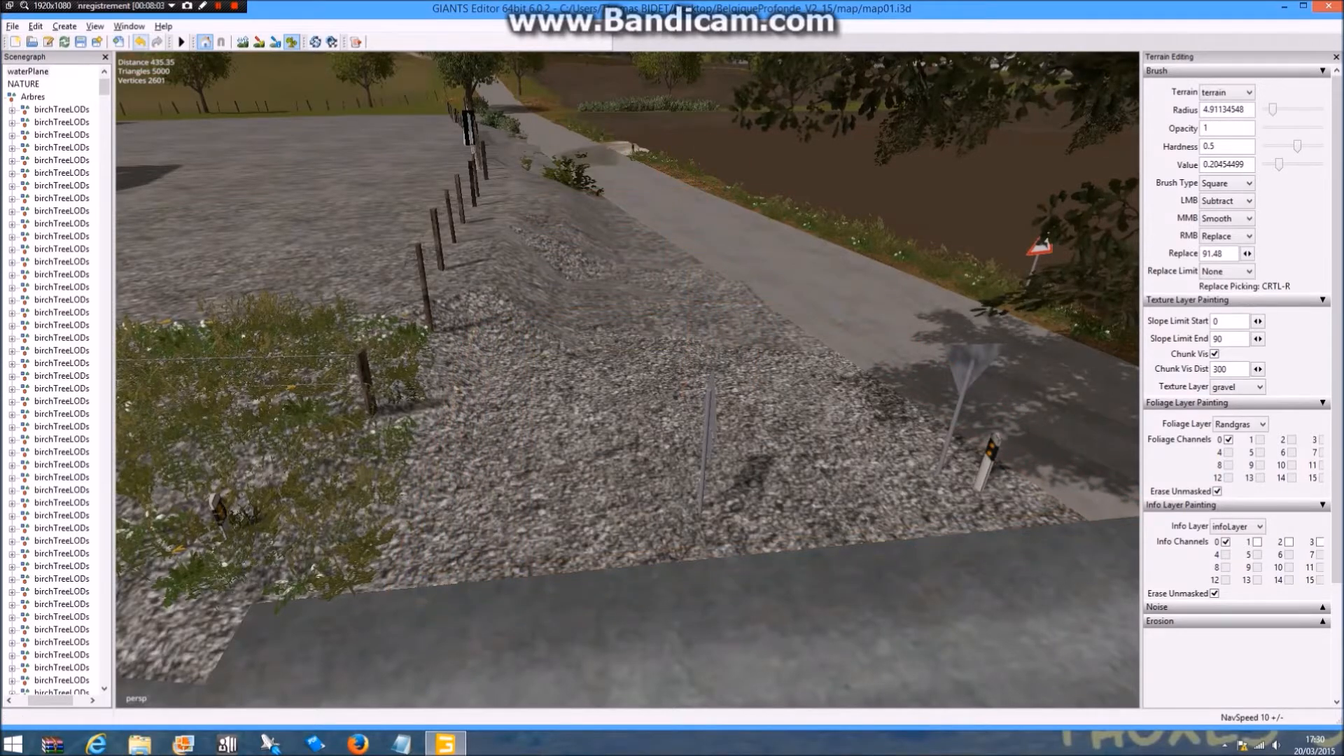
pyautogui.click(139, 42)
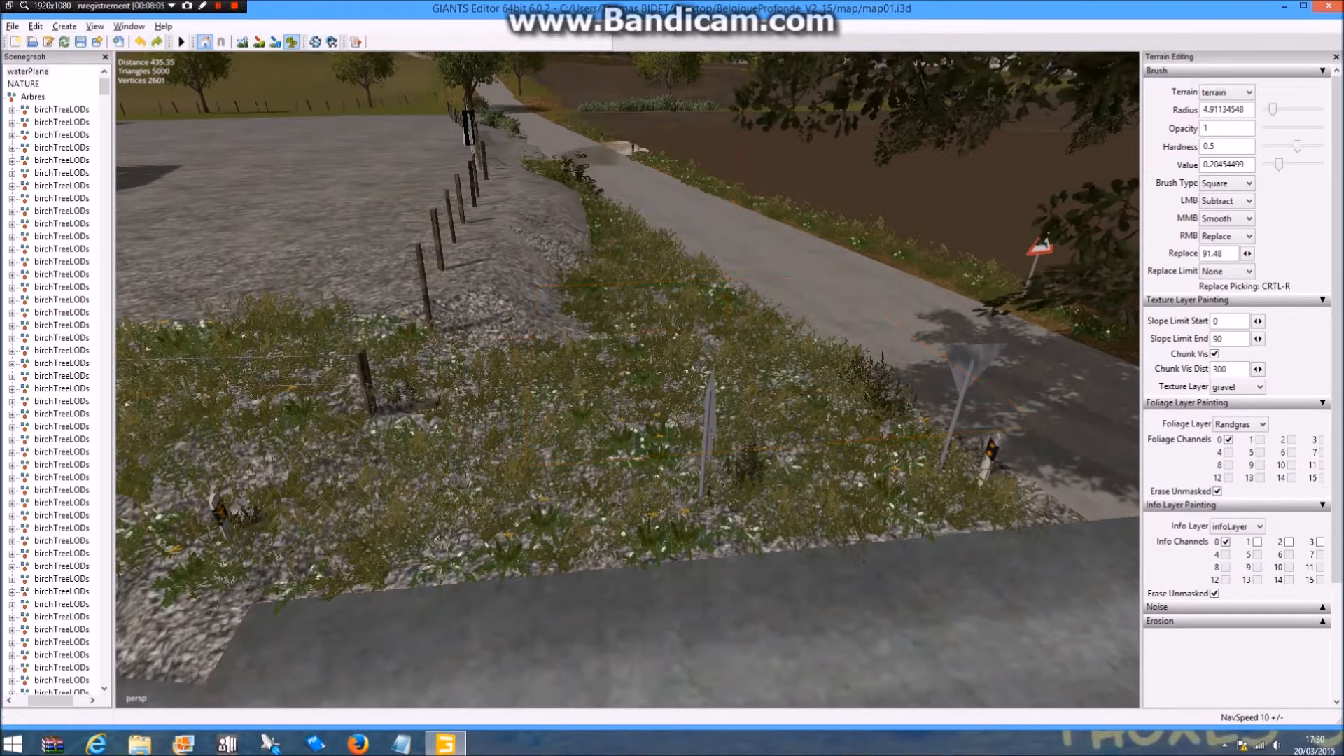
pyautogui.click(157, 41)
# Inspect the verge, fence line and gravel bank along the side road from several angles
pyautogui.keyDown('alt'); pyautogui.moveTo(585, 288); pyautogui.dragTo(571, 175); pyautogui.keyUp('alt')
pyautogui.scroll(5, 609, 217)
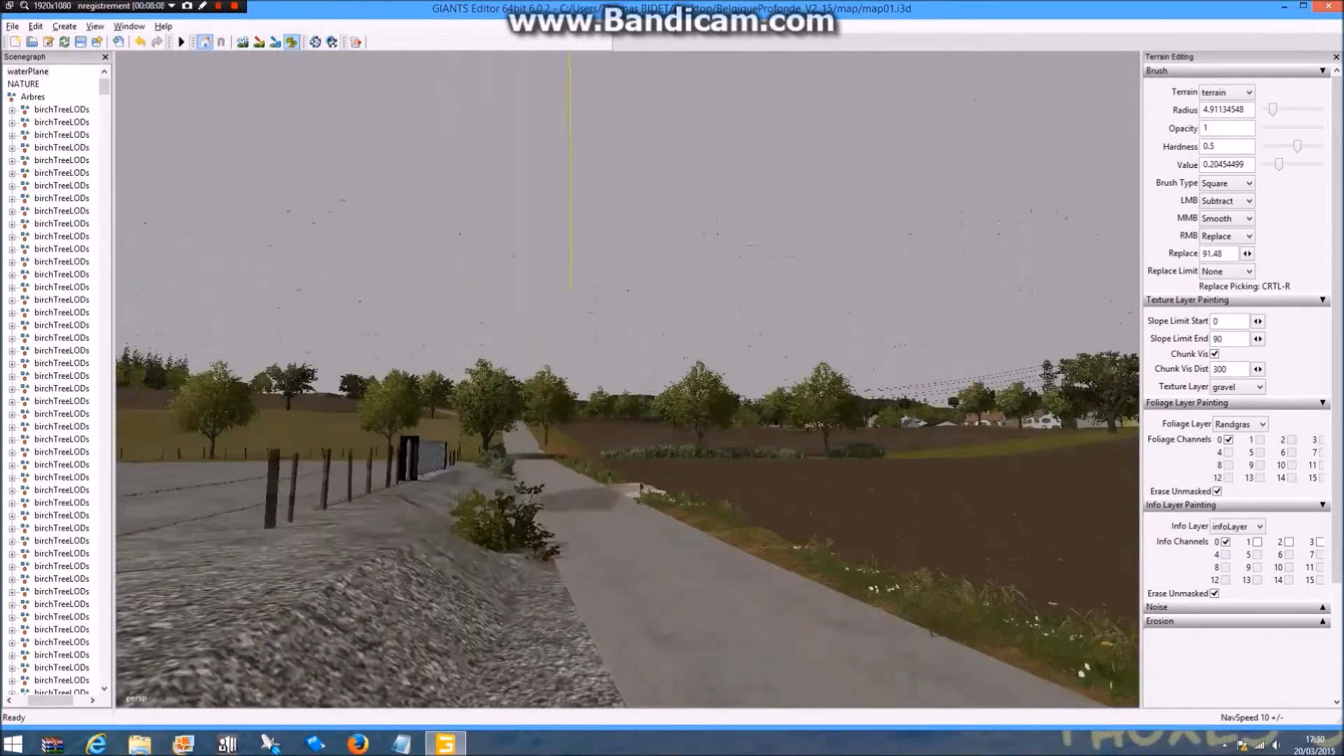
pyautogui.scroll(5, 570, 290)
pyautogui.keyDown('alt'); pyautogui.moveTo(571, 290); pyautogui.dragTo(147, 379); pyautogui.keyUp('alt')
pyautogui.scroll(-4, 343, 378)
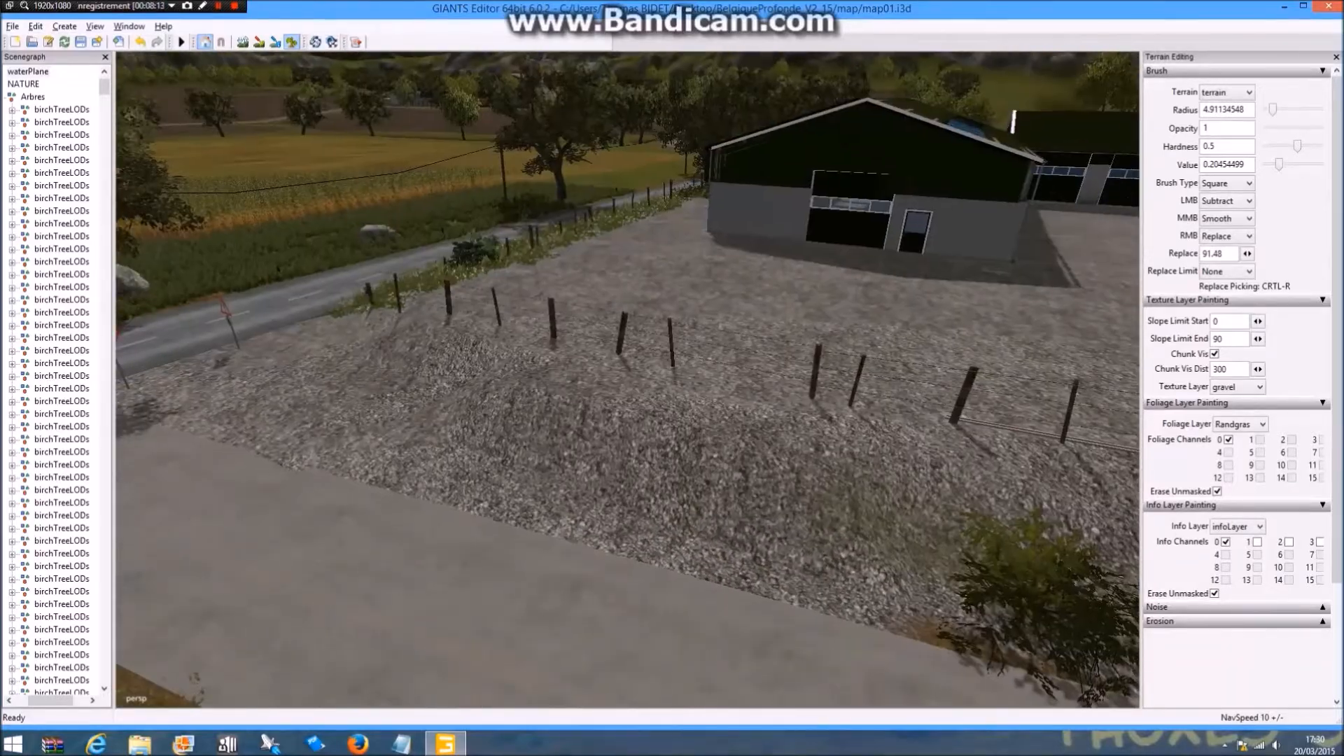
pyautogui.keyDown('alt'); pyautogui.moveTo(628, 380); pyautogui.dragTo(473, 414); pyautogui.keyUp('alt')
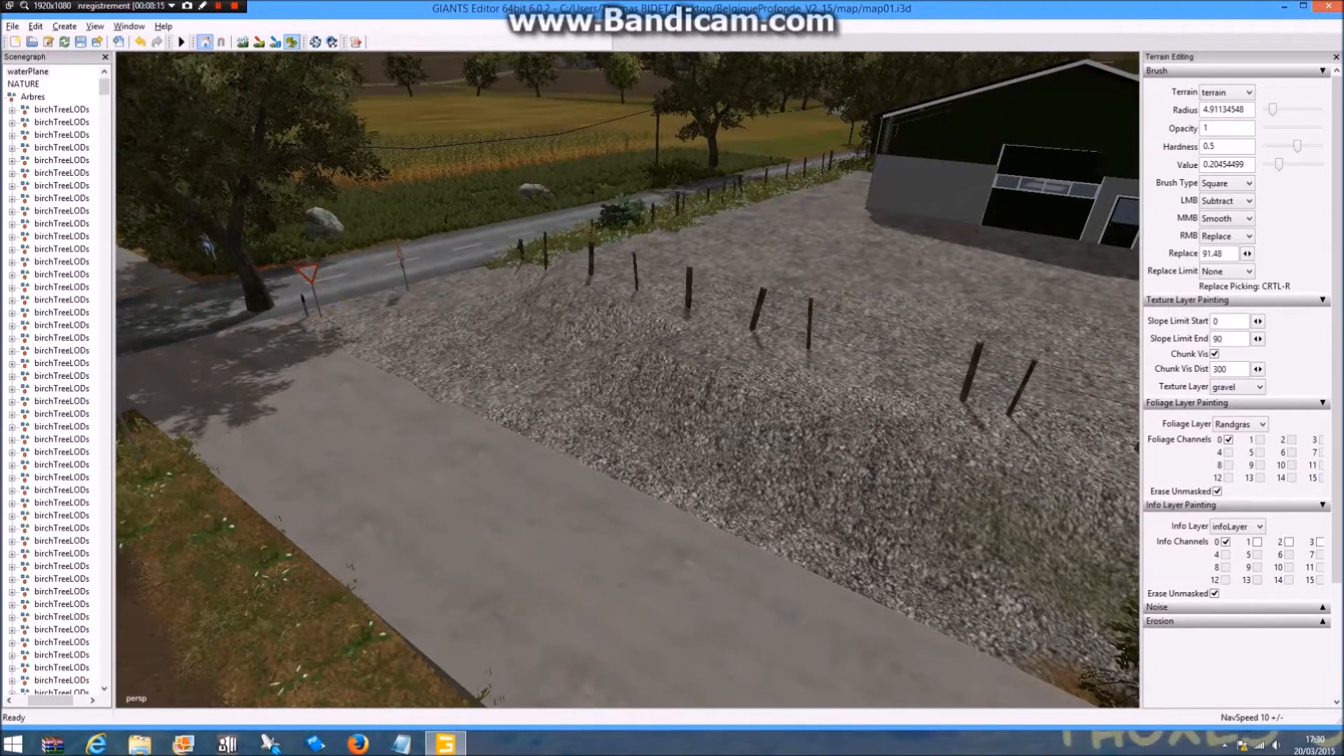
pyautogui.keyDown('alt'); pyautogui.moveTo(208, 319); pyautogui.dragTo(550, 342); pyautogui.keyUp('alt')
pyautogui.keyDown('alt'); pyautogui.moveTo(628, 380); pyautogui.dragTo(364, 330); pyautogui.keyUp('alt')
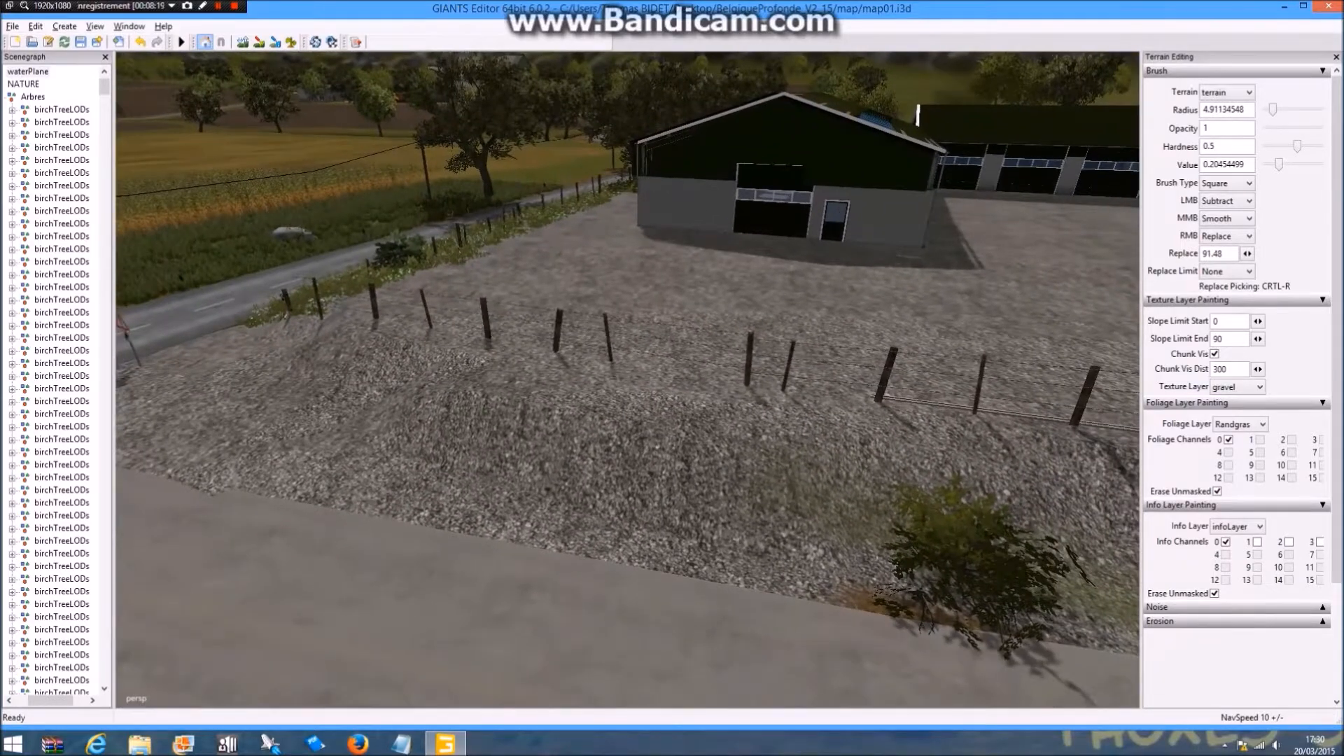
# Copy the bush growing beside the side road and place the copy near the junction end of the main road fence
pyautogui.click(971, 553)
pyautogui.keyDown('alt'); pyautogui.moveTo(972, 553); pyautogui.dragTo(982, 489); pyautogui.keyUp('alt')
pyautogui.scroll(5, 532, 364)
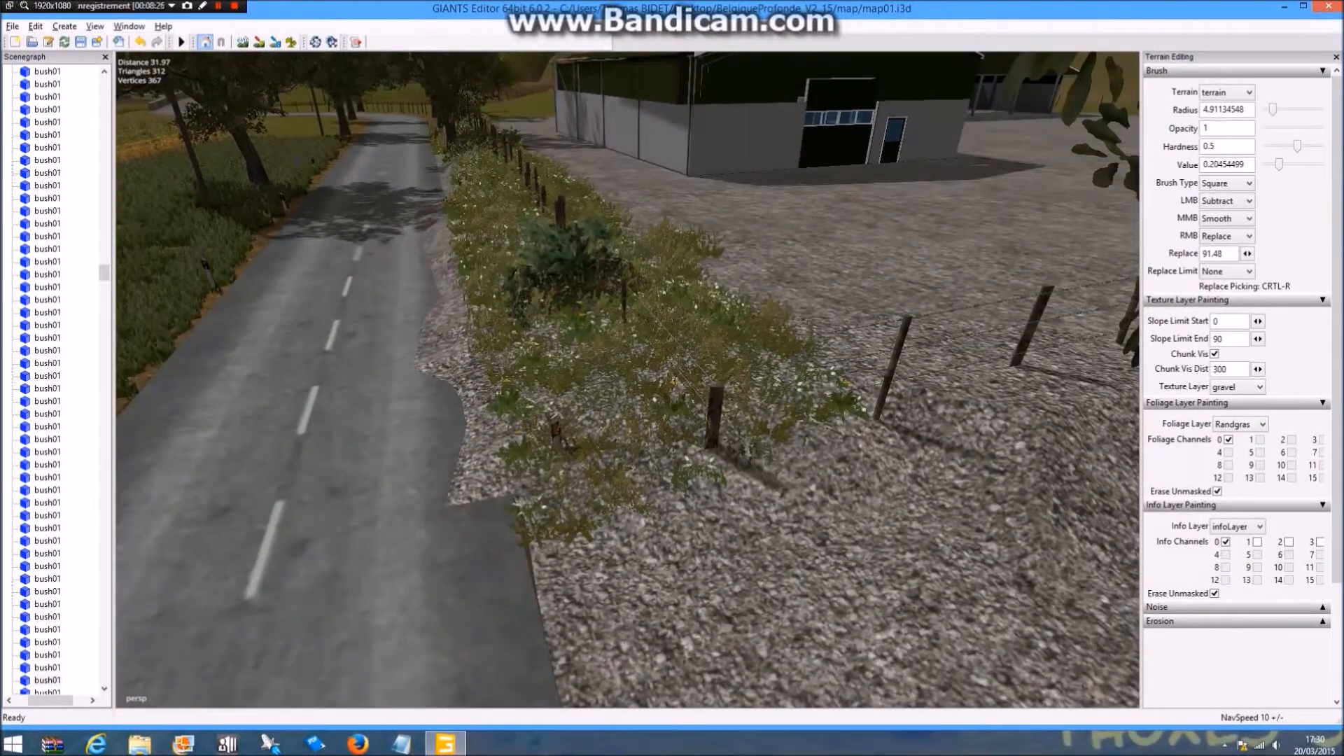
pyautogui.scroll(5, 628, 378)
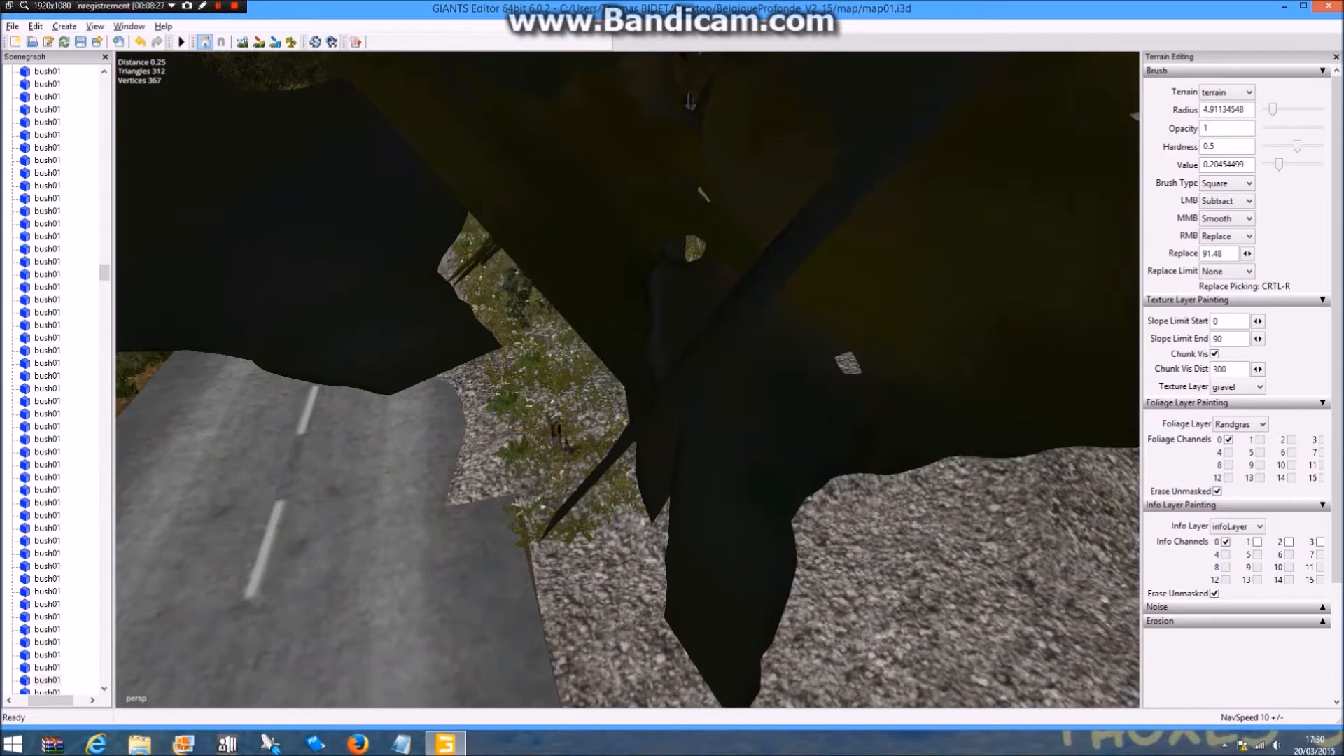
pyautogui.scroll(-5, 628, 378)
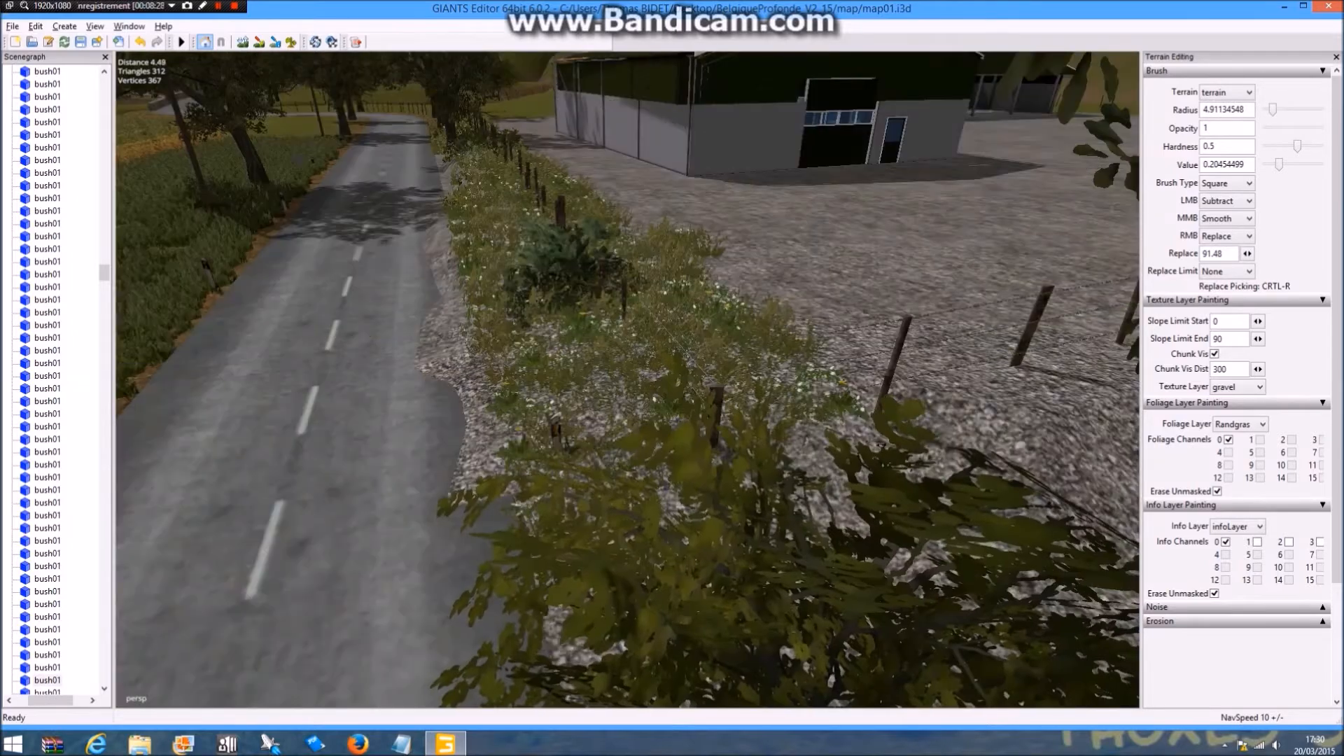
pyautogui.scroll(2, 628, 378)
pyautogui.scroll(-3, 628, 378)
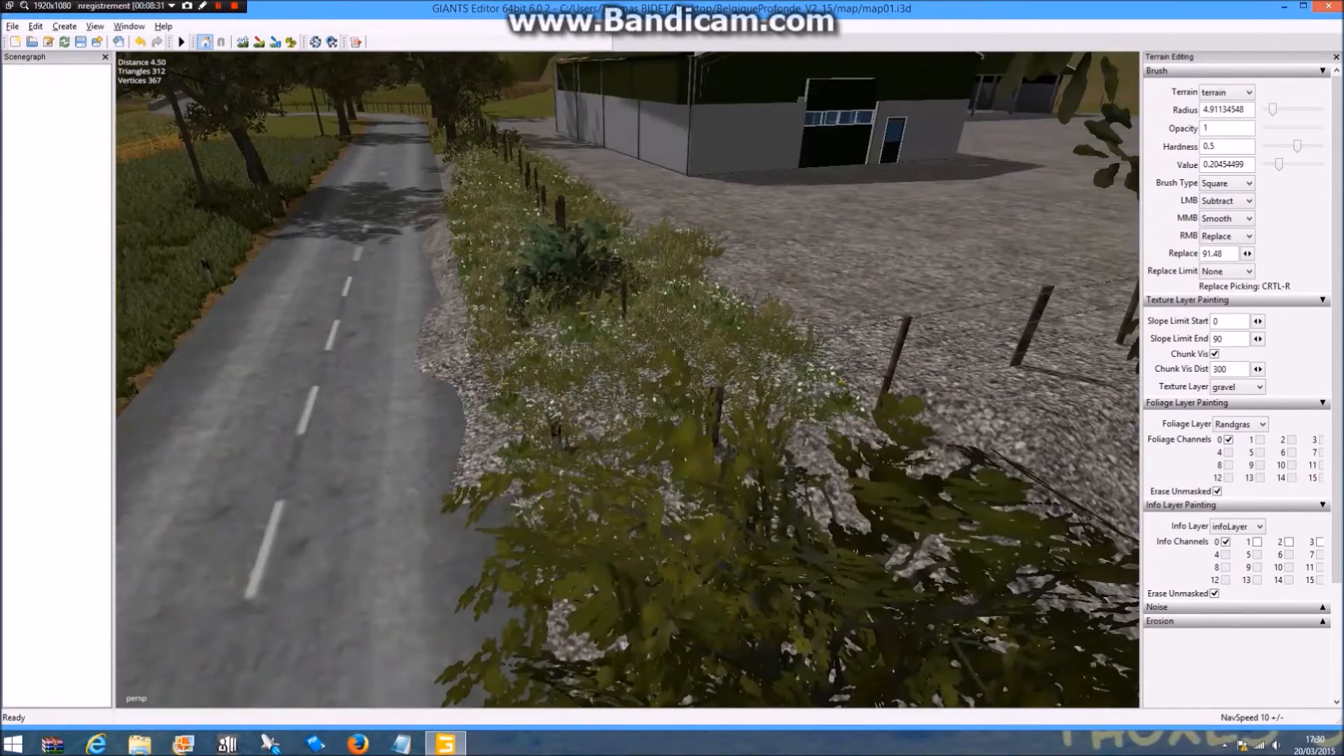
# Shift the copied bush over the gravel corner beside the junction and lower it to the ground
pyautogui.click(728, 546)
pyautogui.keyDown('alt'); pyautogui.moveTo(728, 546); pyautogui.dragTo(322, 384); pyautogui.keyUp('alt')
pyautogui.scroll(2, 628, 378)
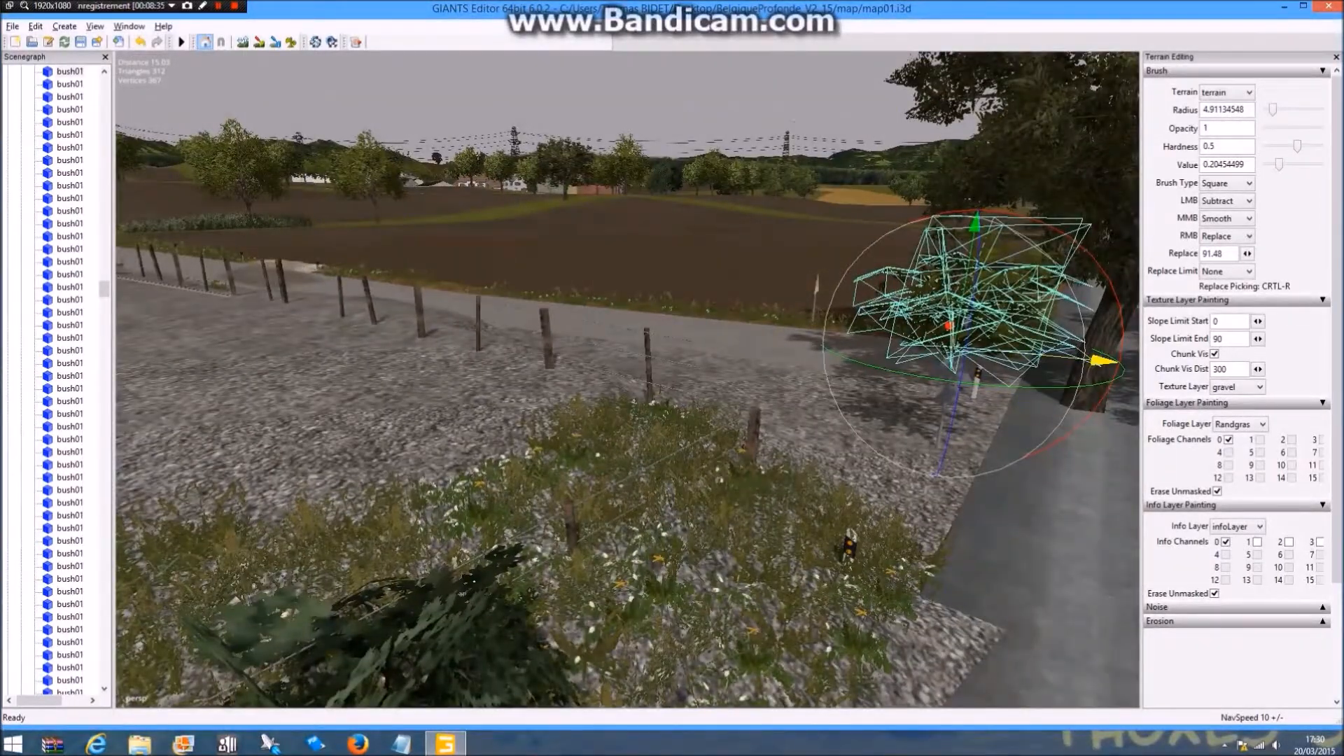
pyautogui.moveTo(1103, 360); pyautogui.dragTo(1008, 352)
pyautogui.moveTo(879, 321); pyautogui.dragTo(874, 334)
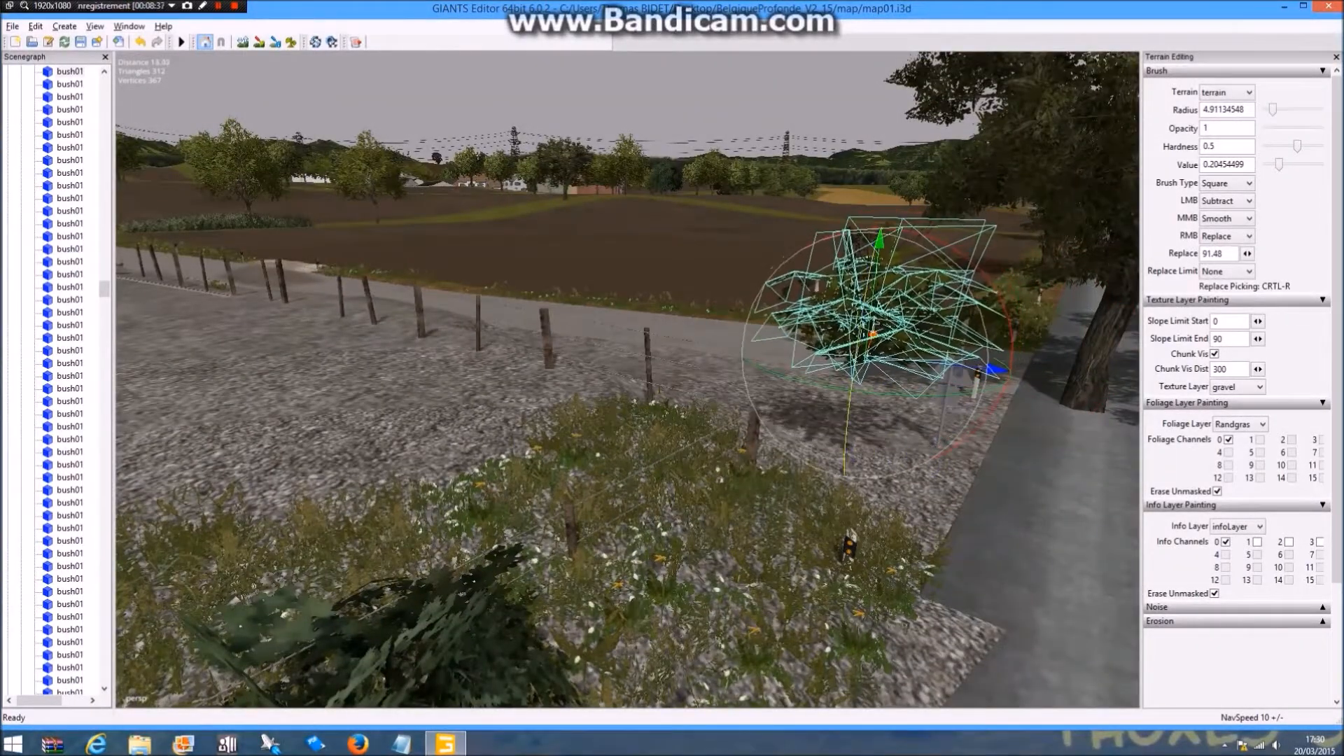
pyautogui.moveTo(880, 241); pyautogui.dragTo(874, 293)
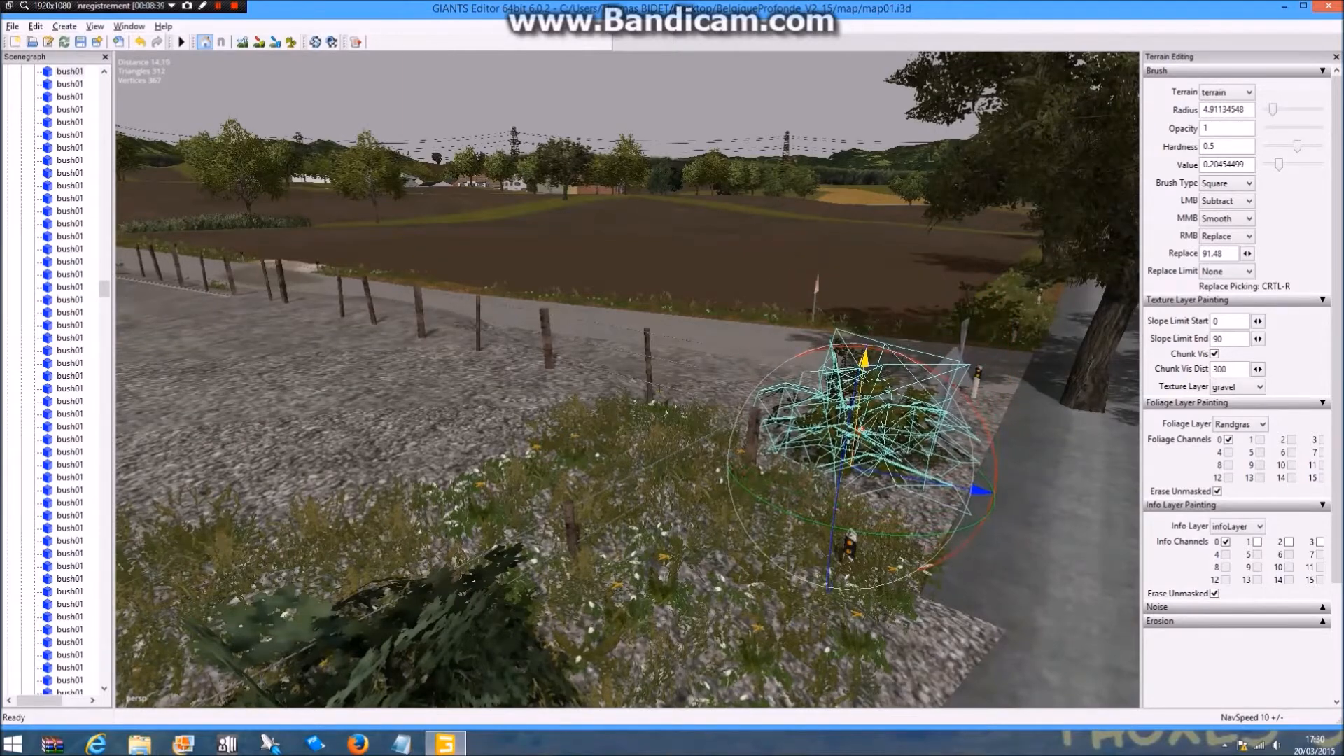
# Move the copied bush into the gap at the corner, next to the end post of the main road fence
pyautogui.keyDown('alt'); pyautogui.moveTo(867, 340); pyautogui.dragTo(963, 368); pyautogui.keyUp('alt')
pyautogui.scroll(3, 1050, 220)
pyautogui.scroll(-1, 843, 458)
pyautogui.moveTo(843, 462); pyautogui.dragTo(751, 433)
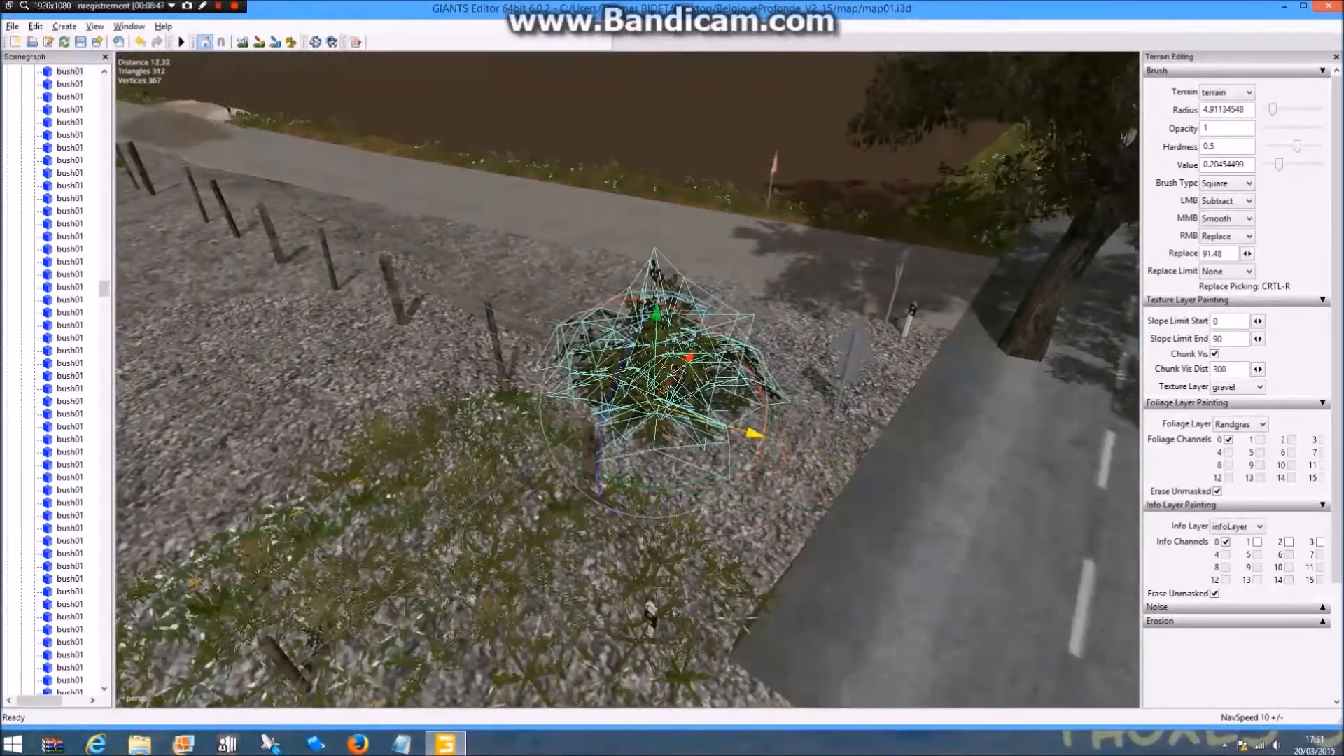
pyautogui.moveTo(690, 357); pyautogui.dragTo(678, 369)
pyautogui.hotkey('ctrl', 'd')
# Check the bush's placement at the fence corner from the main road and the yard side
pyautogui.click(932, 448)
pyautogui.keyDown('alt'); pyautogui.moveTo(931, 448); pyautogui.dragTo(1015, 378); pyautogui.keyUp('alt')
pyautogui.scroll(3, 927, 336)
pyautogui.scroll(-5, 1015, 378)
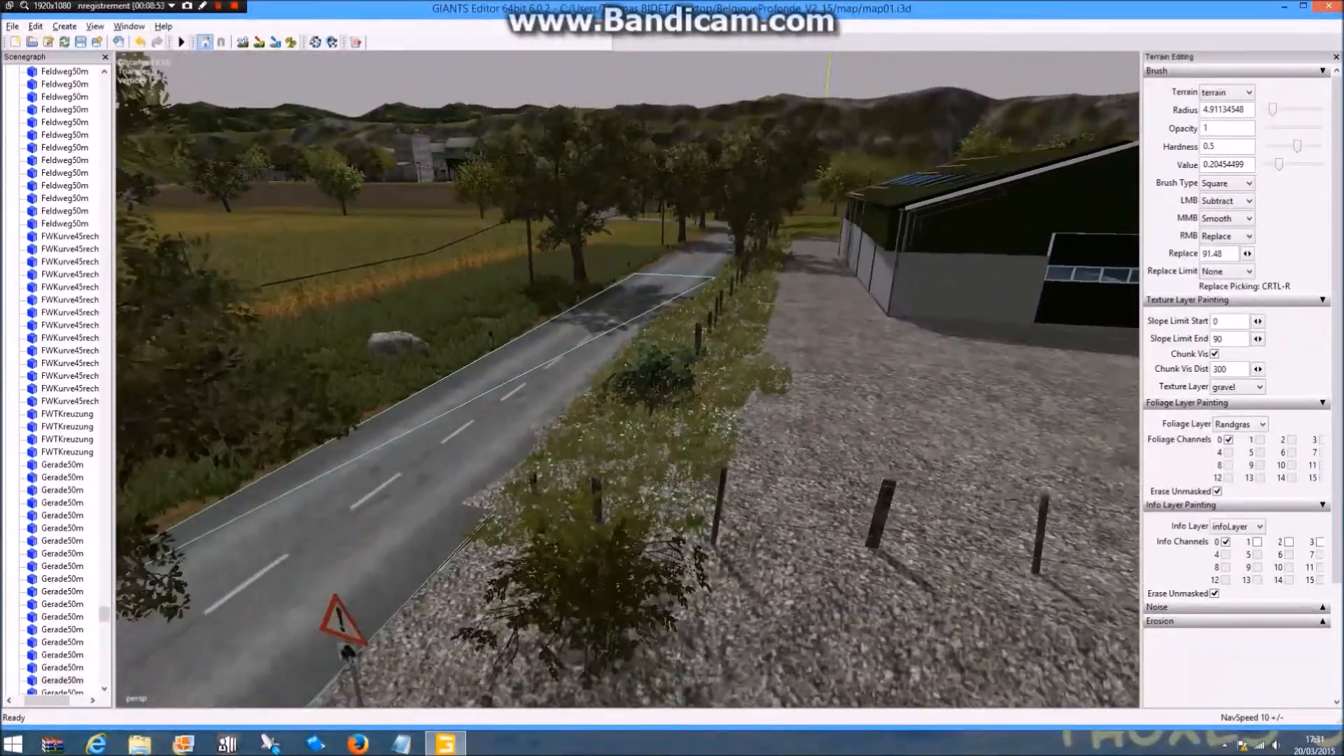
pyautogui.scroll(-1, 932, 379)
pyautogui.scroll(4, 931, 379)
pyautogui.keyDown('alt'); pyautogui.moveTo(931, 378); pyautogui.dragTo(676, 385); pyautogui.keyUp('alt')
pyautogui.scroll(-4, 749, 368)
pyautogui.click(448, 343)
pyautogui.click(639, 529)
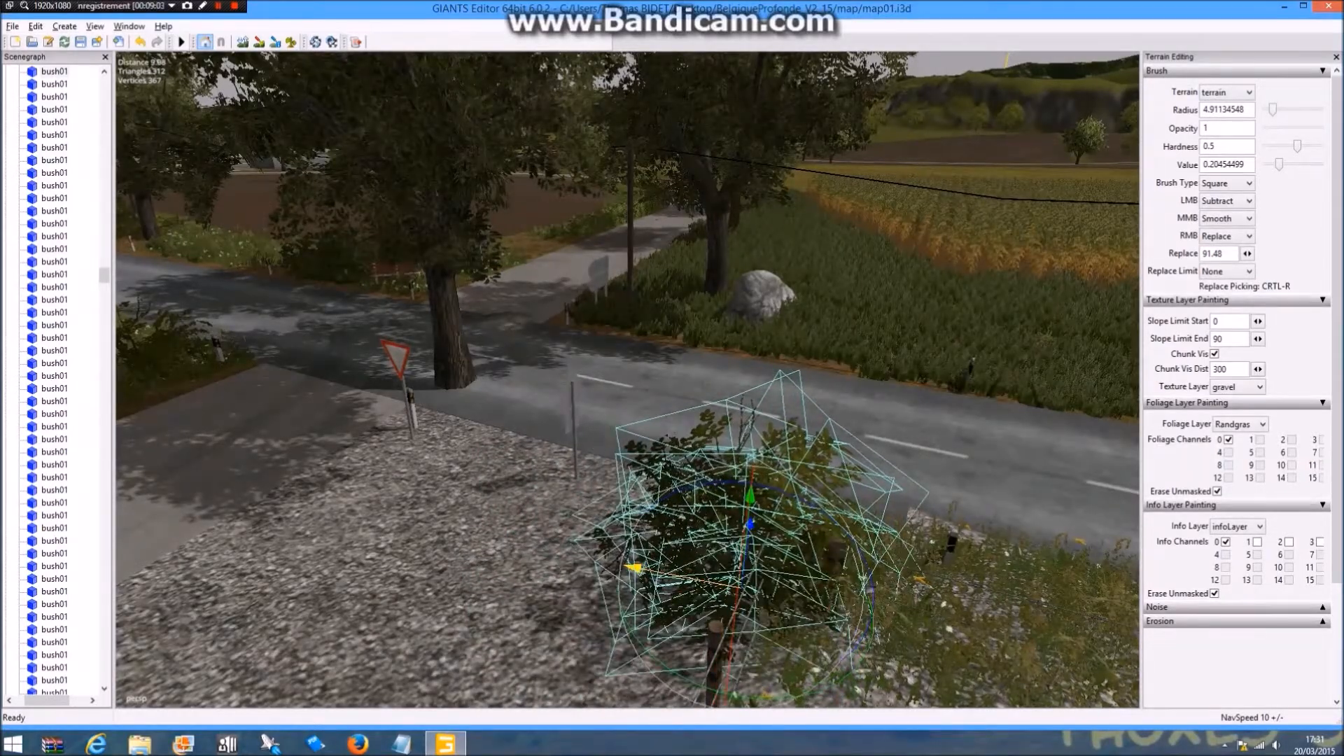
pyautogui.click(616, 402)
# Erase the leftover plant tufts from the gravel bank in front of the sliding gate
pyautogui.keyDown('alt'); pyautogui.moveTo(616, 402); pyautogui.dragTo(1057, 417); pyautogui.keyUp('alt')
pyautogui.scroll(-8, 770, 410)
pyautogui.click(291, 42)
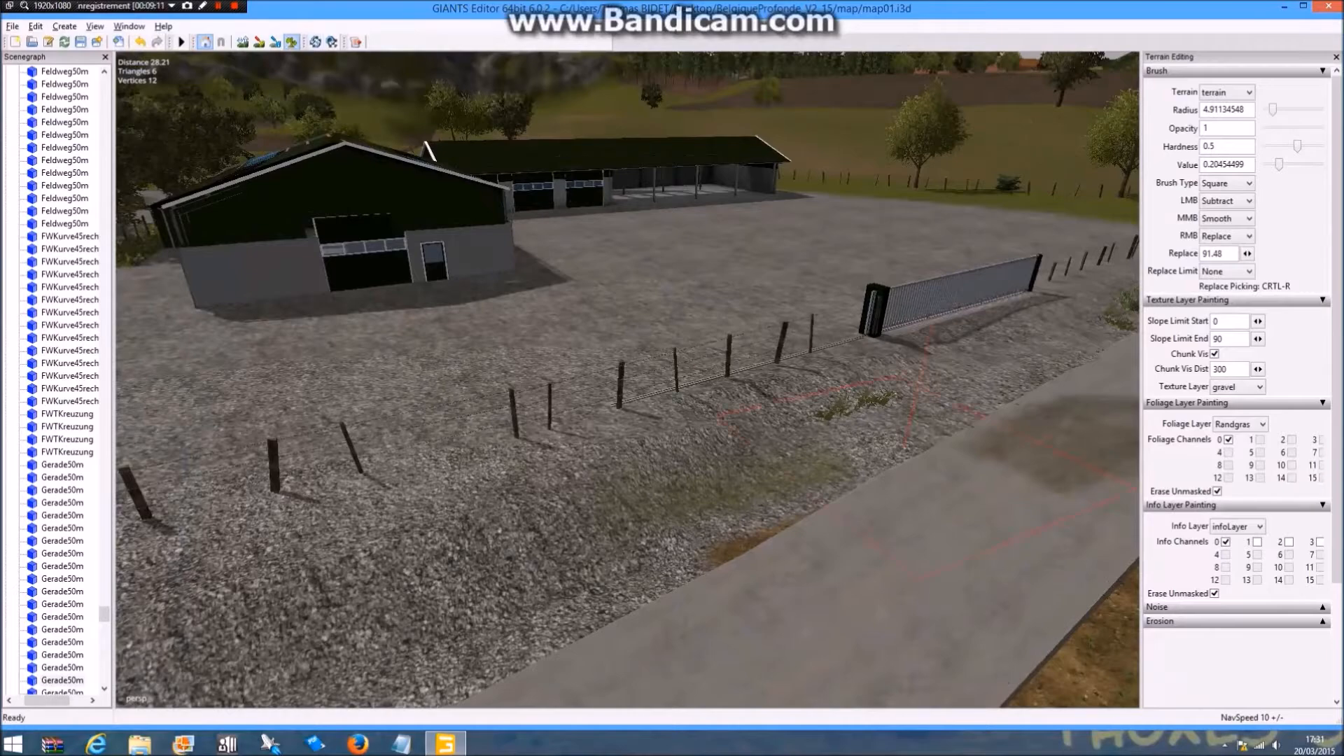
# Level the gravel bank between the roadside fence and the side road to a height of 91.471, undoing the last stroke
pyautogui.moveTo(858, 410)
pyautogui.keyDown('alt'); pyautogui.mouseDown()
pyautogui.moveTo(946, 412)
pyautogui.moveTo(977, 365)
pyautogui.moveTo(648, 375)
pyautogui.moveTo(530, 424)
pyautogui.moveTo(518, 415)
pyautogui.moveTo(553, 595)
pyautogui.moveTo(606, 522)
pyautogui.moveTo(624, 522)
pyautogui.mouseUp(); pyautogui.keyUp('alt')
pyautogui.scroll(8, 976, 366)
pyautogui.scroll(3, 518, 415)
pyautogui.scroll(3, 623, 521)
pyautogui.keyDown('alt'); pyautogui.moveTo(623, 323); pyautogui.dragTo(744, 354); pyautogui.keyUp('alt')
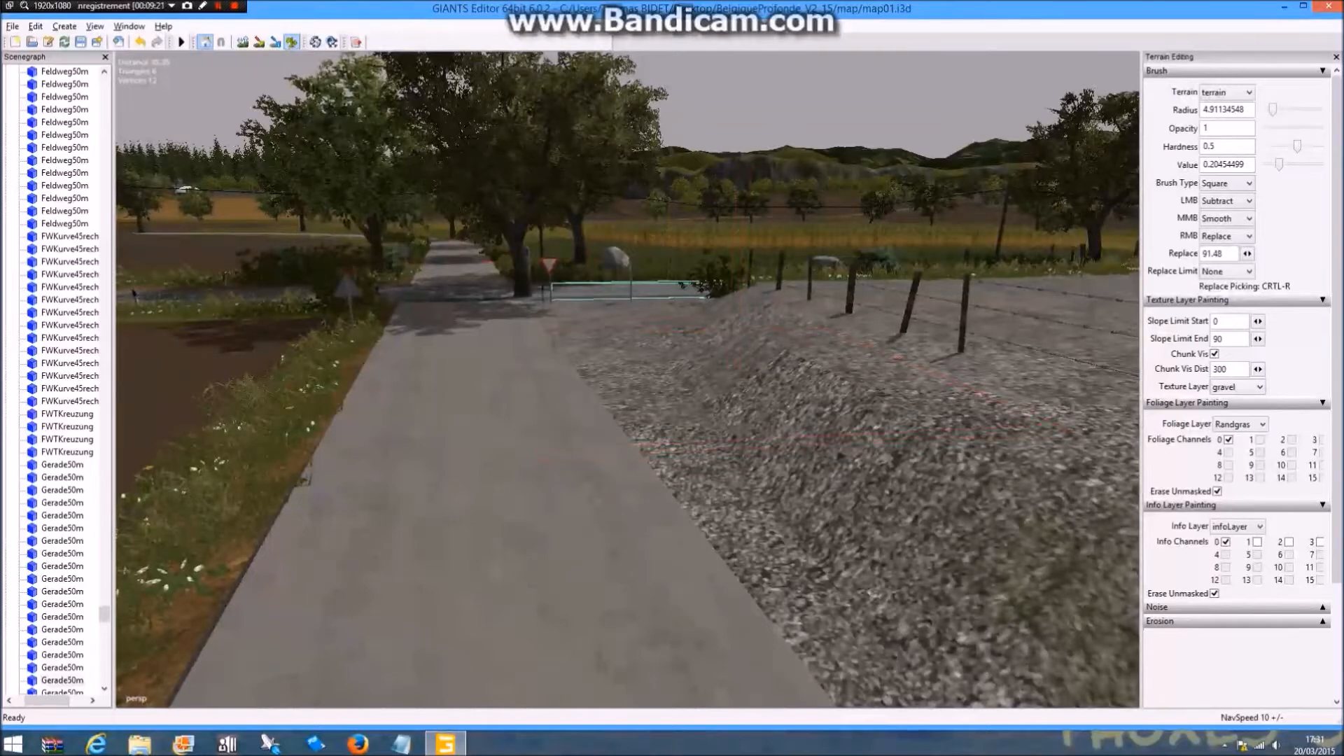
pyautogui.click(243, 42)
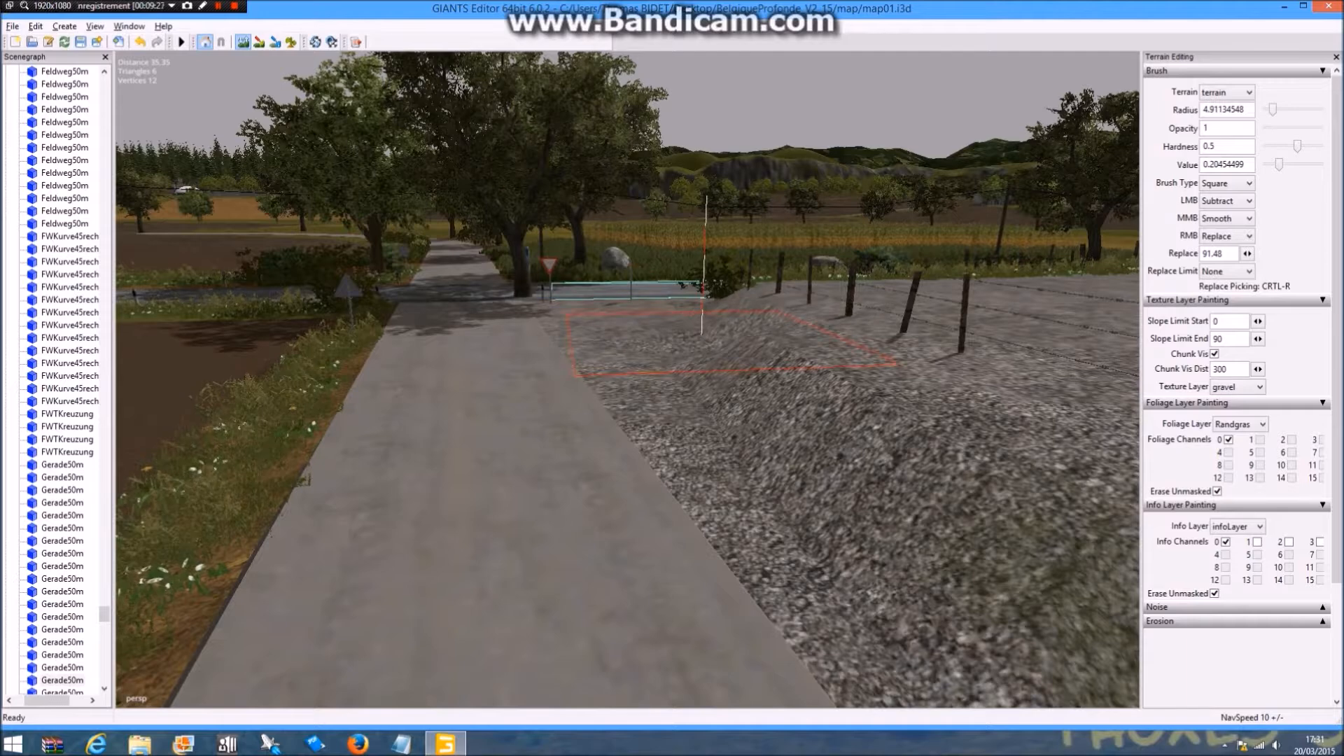
pyautogui.click(140, 42)
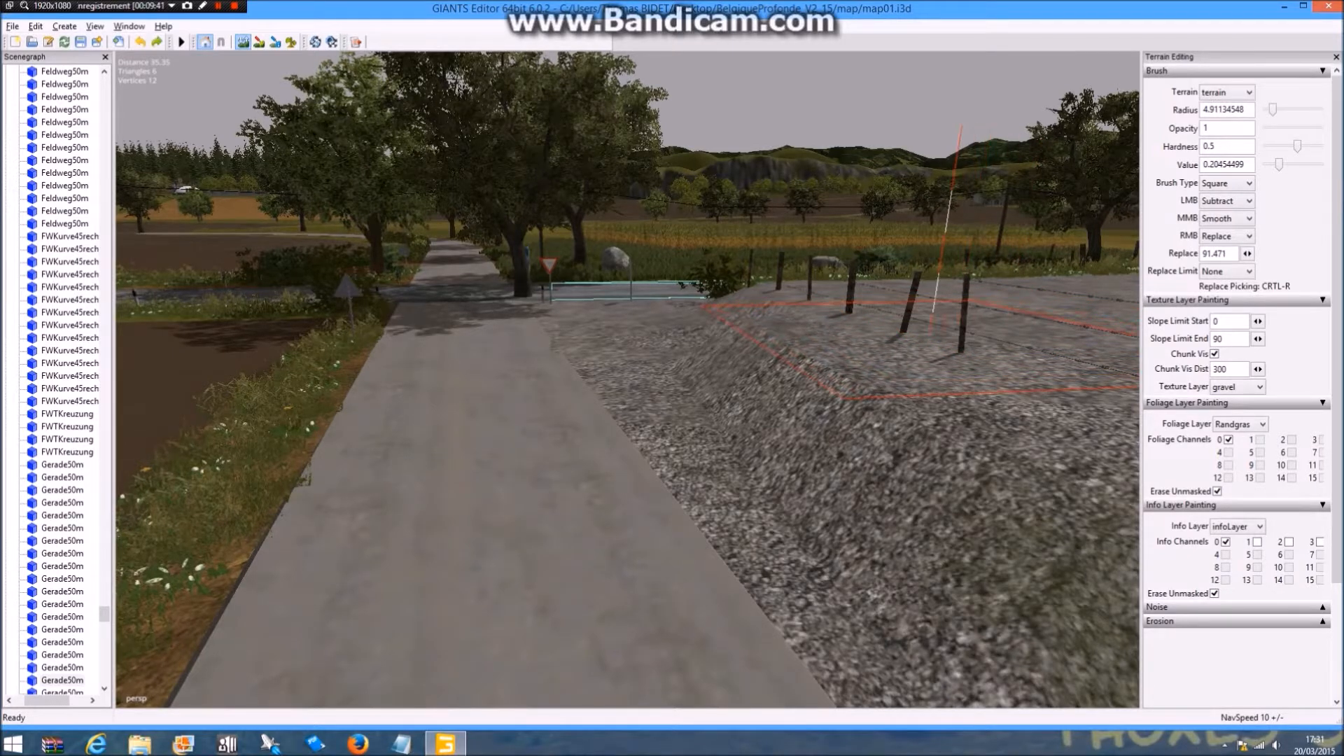
pyautogui.moveTo(903, 330); pyautogui.dragTo(876, 333)
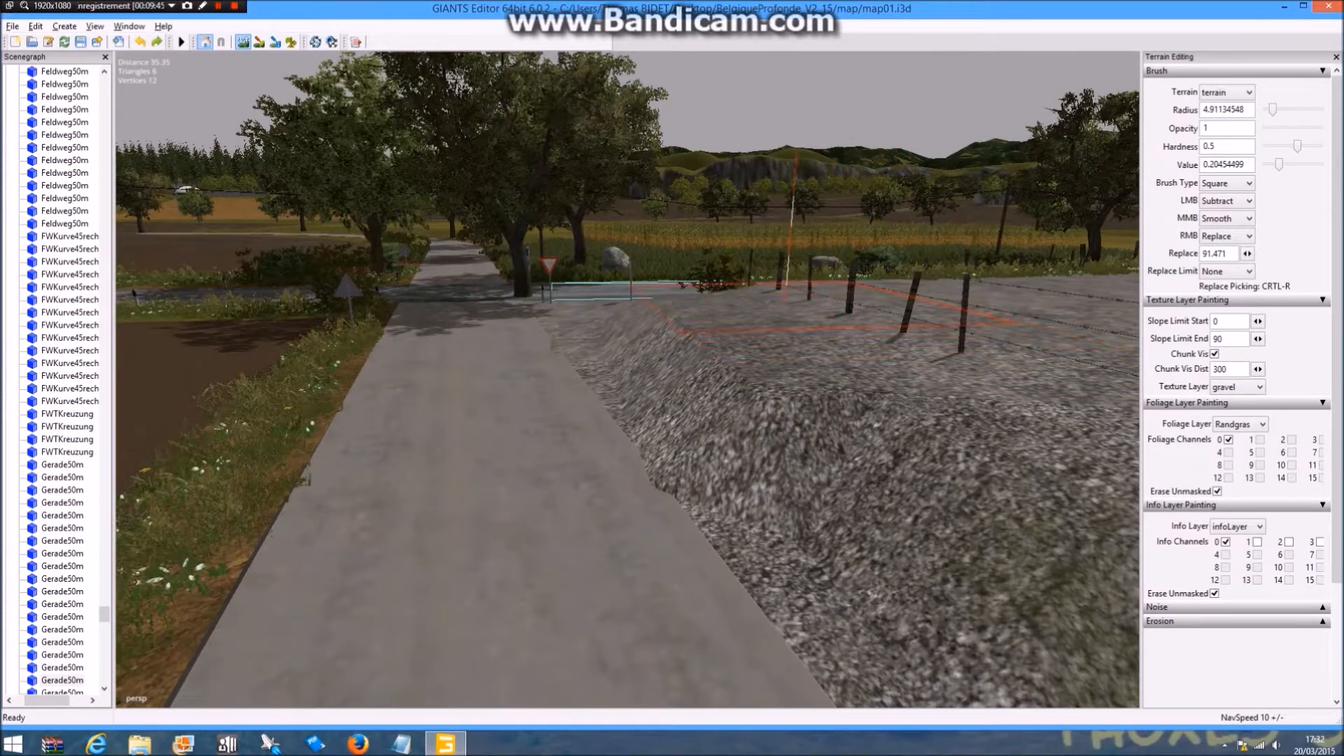
pyautogui.moveTo(798, 308); pyautogui.dragTo(794, 312)
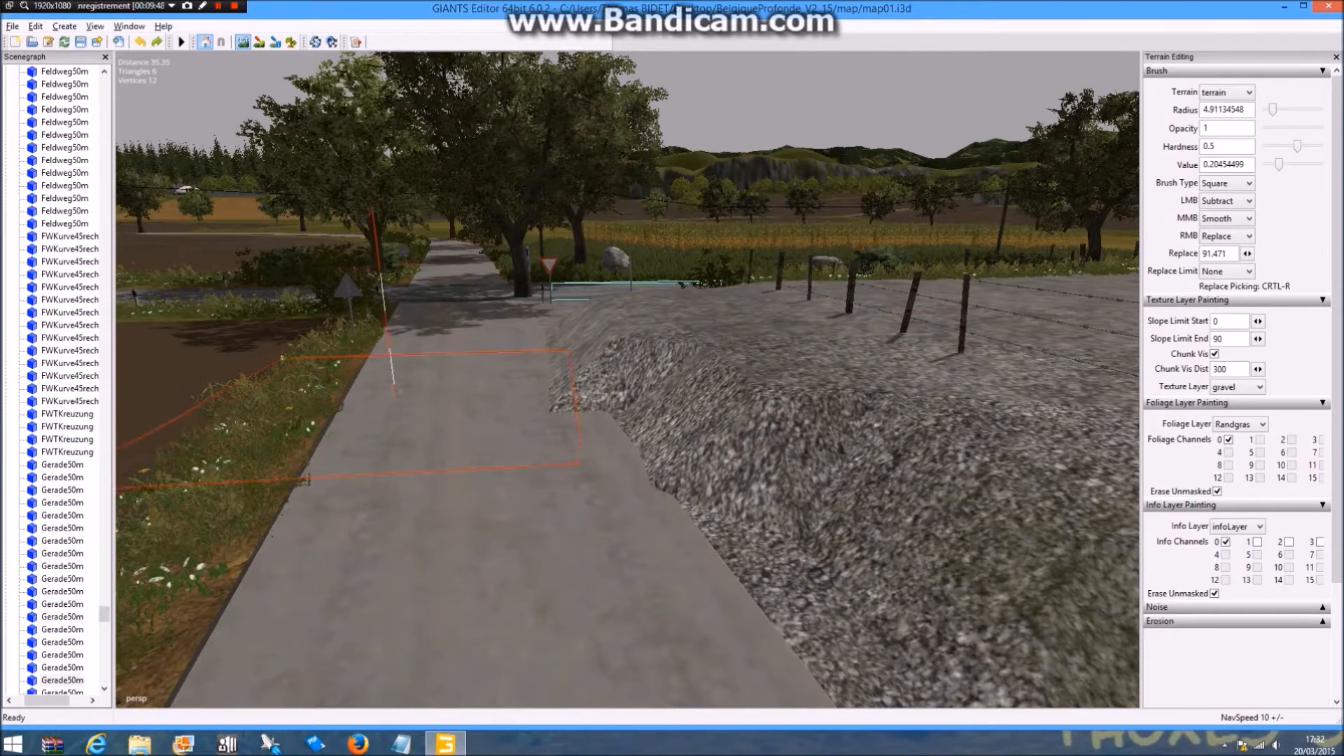
pyautogui.click(140, 42)
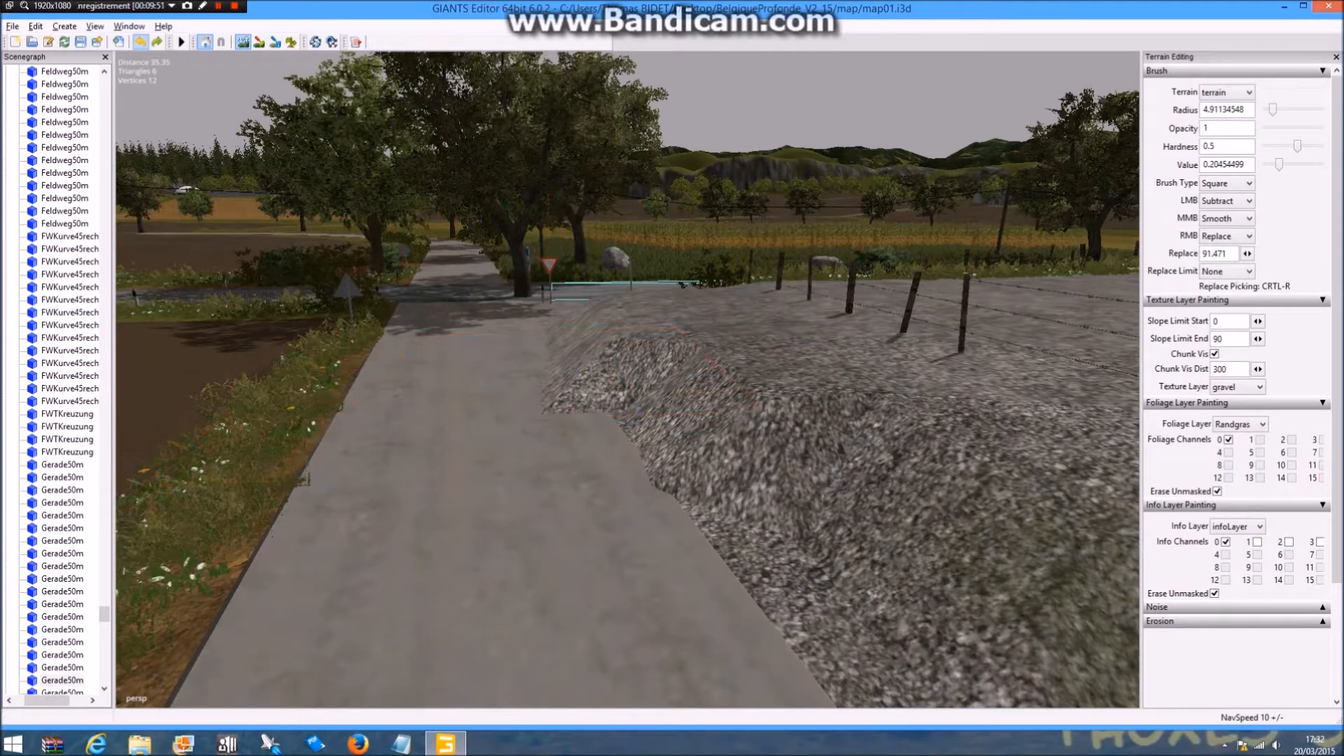
# Smooth the gravel bank near the junction and lower its edge back off the side road
pyautogui.middleClick(693, 335)
pyautogui.middleClick(643, 337)
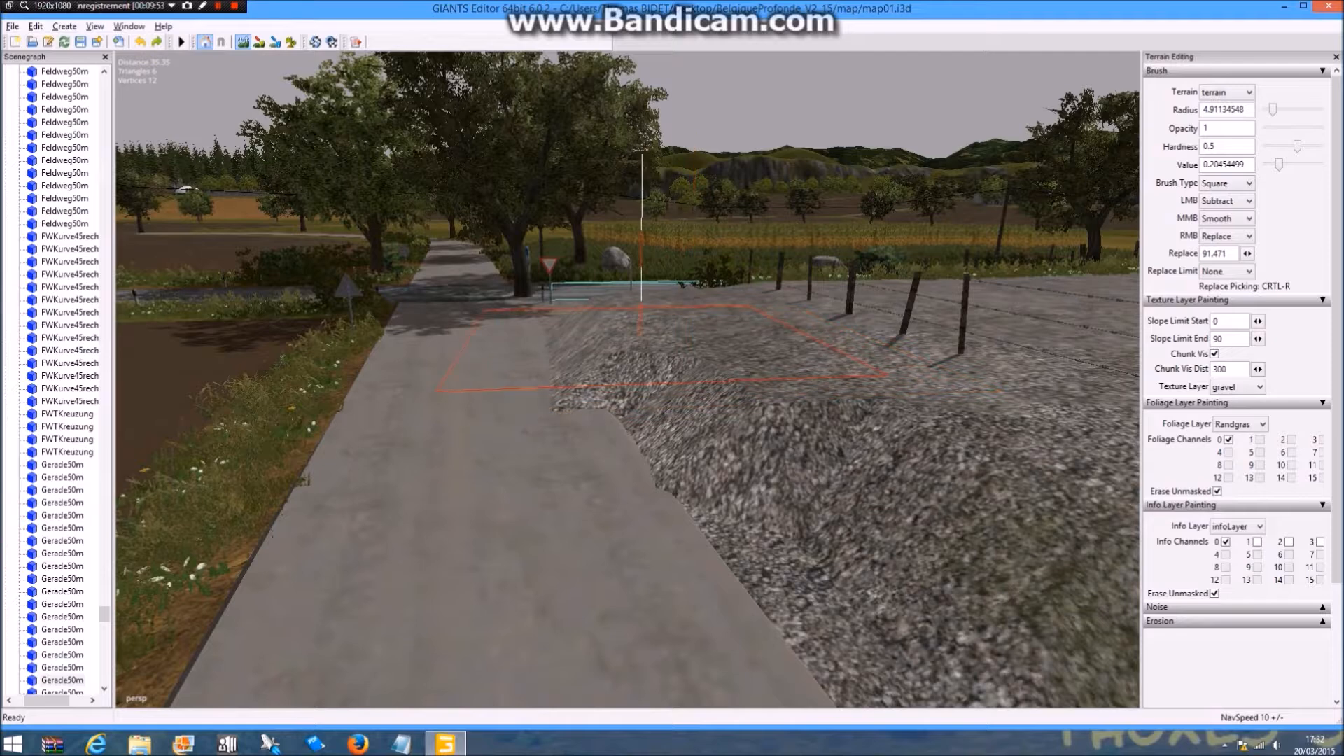
pyautogui.middleClick(633, 339)
pyautogui.middleClick(624, 340)
pyautogui.click(615, 341)
pyautogui.click(614, 342)
pyautogui.click(615, 342)
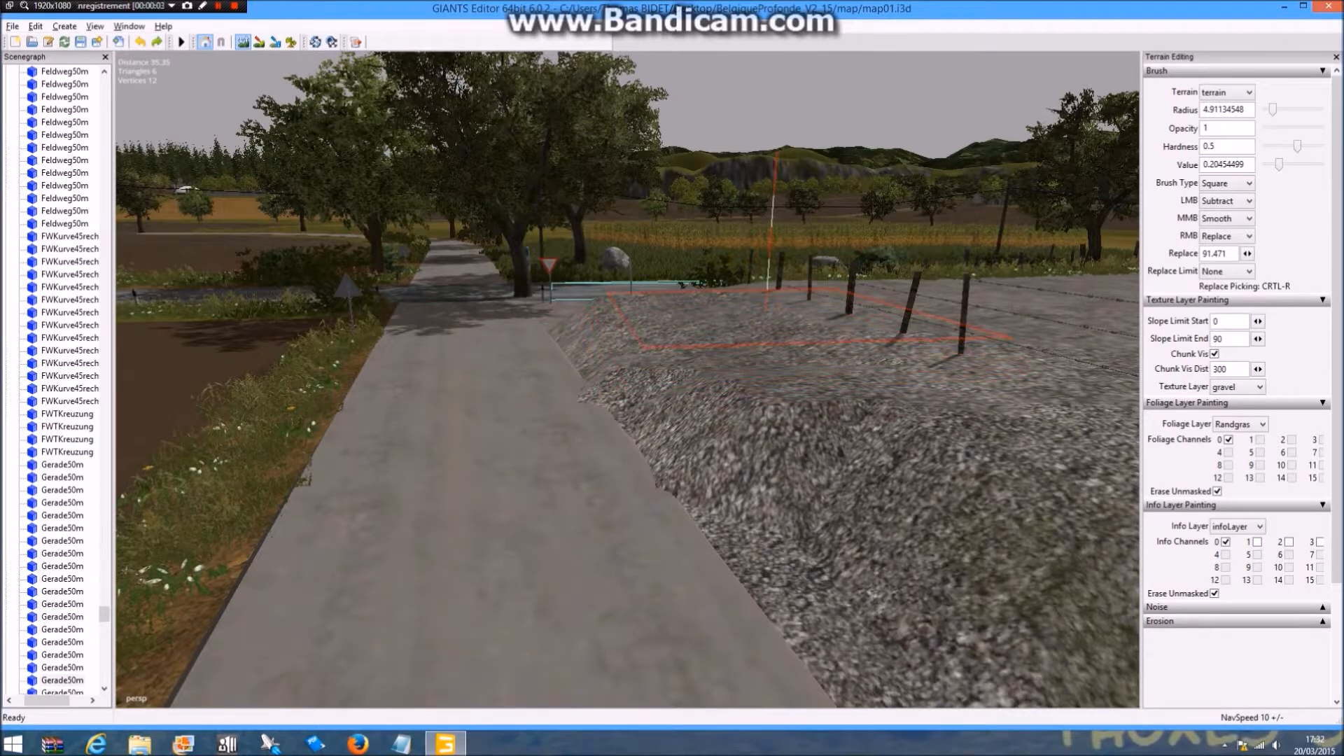
# Undo the last terrain change on the verge beyond the sliding gate, near the roadside bushes
pyautogui.keyDown('alt'); pyautogui.moveTo(608, 426); pyautogui.dragTo(803, 490); pyautogui.keyUp('alt')
pyautogui.scroll(-4, 803, 491)
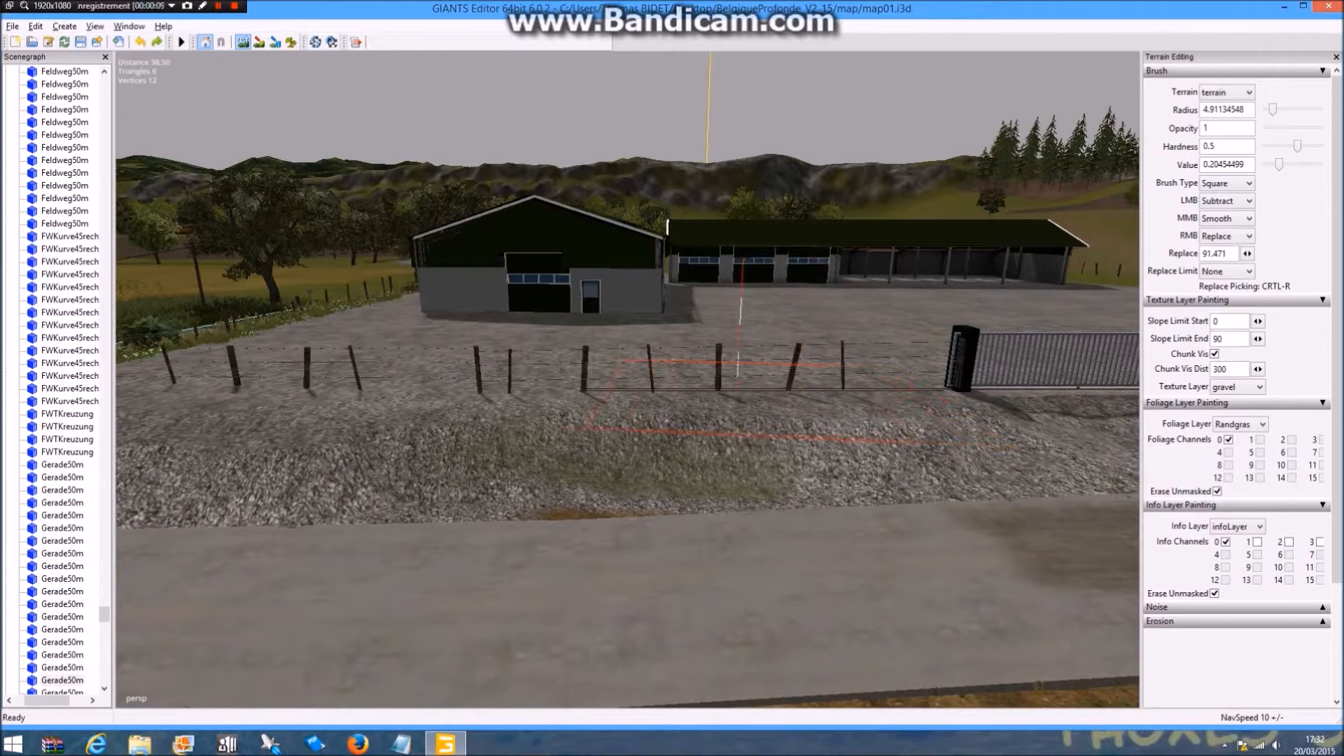
pyautogui.moveTo(572, 381)
pyautogui.keyDown('alt'); pyautogui.mouseDown()
pyautogui.moveTo(769, 349)
pyautogui.moveTo(448, 401)
pyautogui.moveTo(357, 437)
pyautogui.mouseUp(); pyautogui.keyUp('alt')
pyautogui.scroll(4, 357, 437)
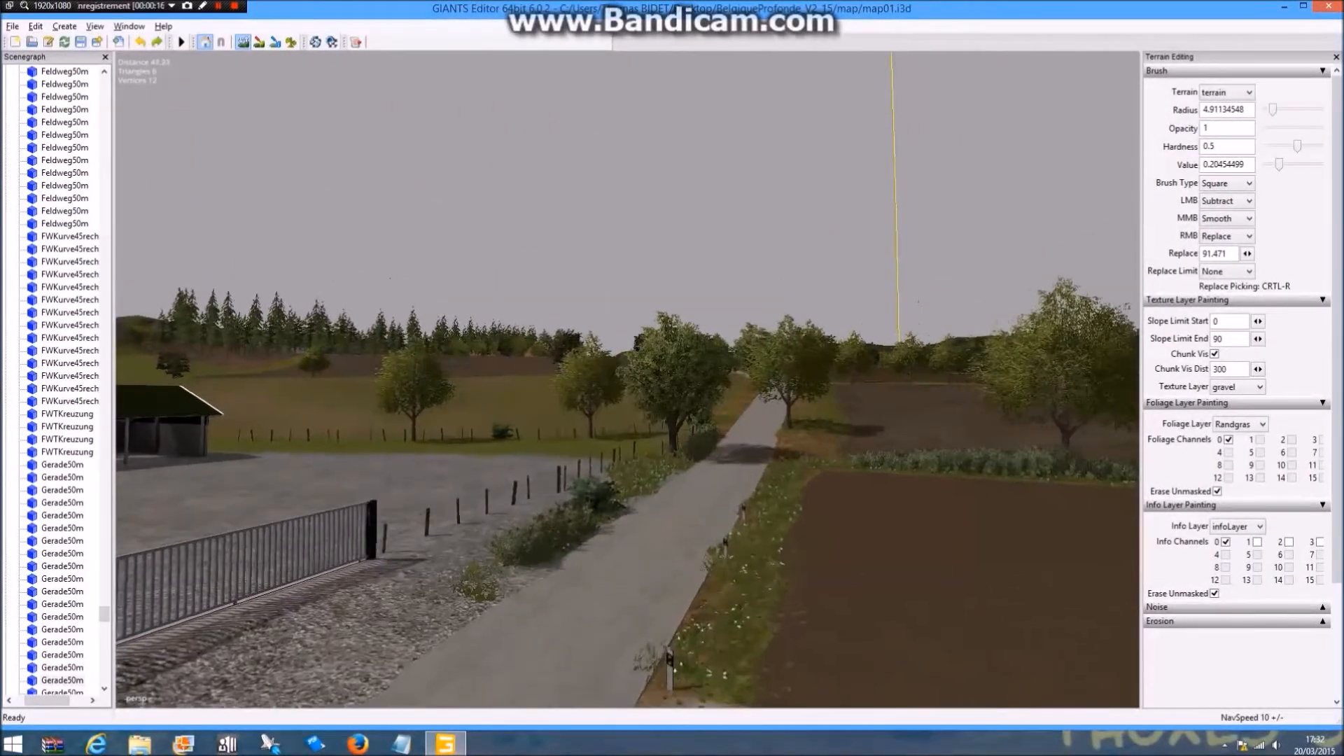
pyautogui.scroll(2, 529, 464)
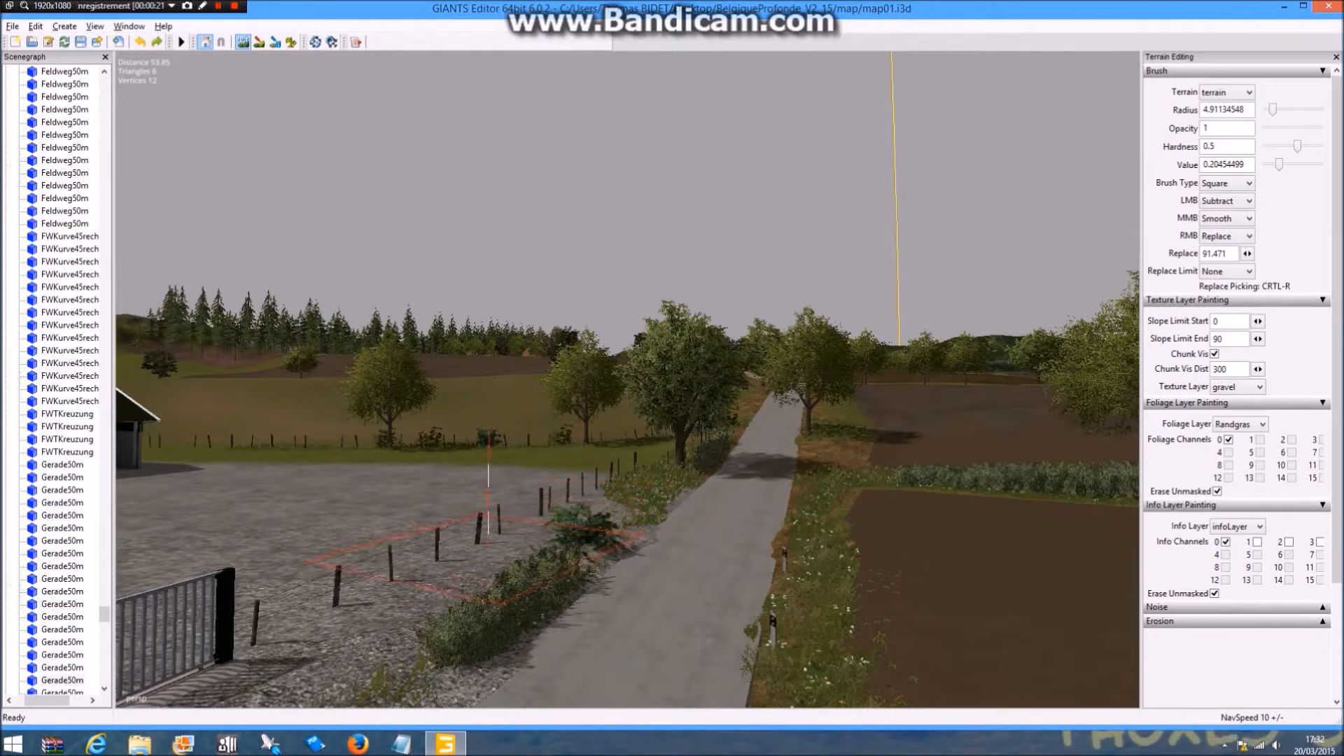
pyautogui.keyDown('alt'); pyautogui.moveTo(537, 500); pyautogui.dragTo(558, 483); pyautogui.keyUp('alt')
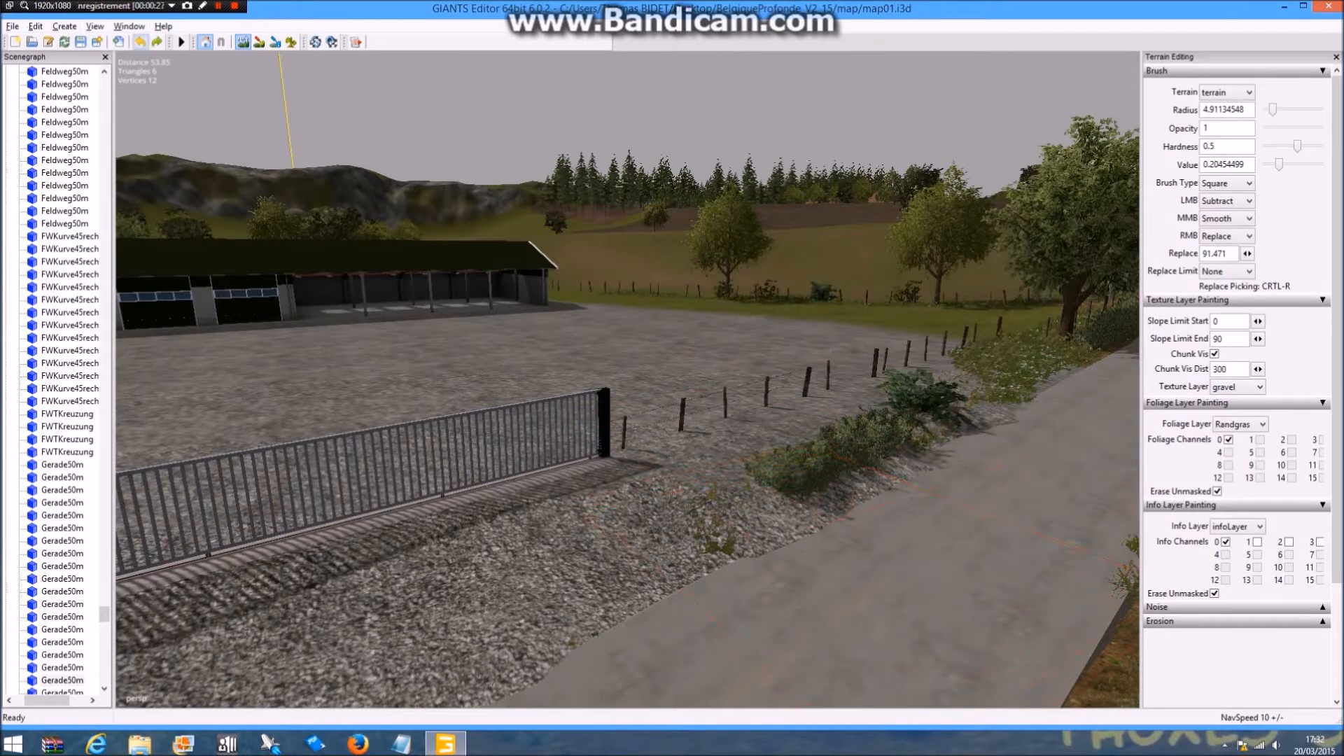
pyautogui.click(141, 42)
pyautogui.keyDown('alt'); pyautogui.moveTo(448, 294); pyautogui.dragTo(644, 358); pyautogui.keyUp('alt')
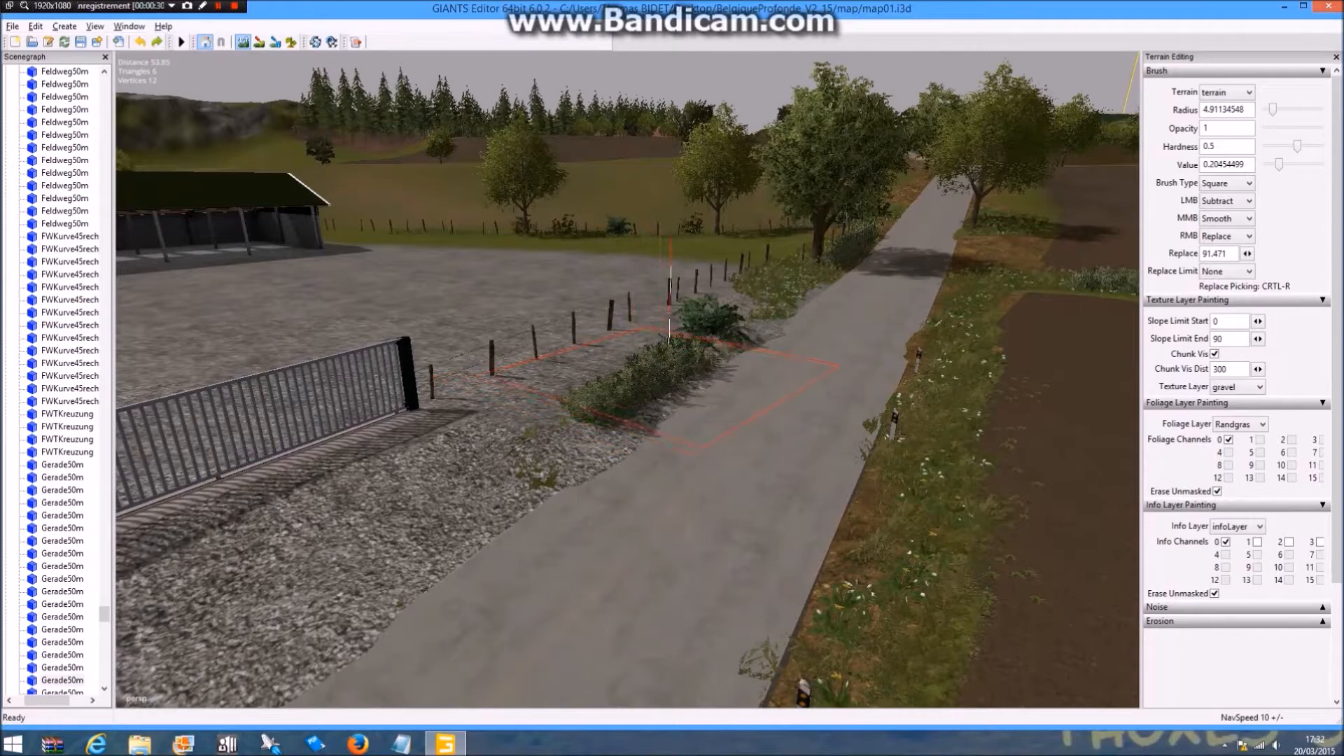
# Set the terrain brush type to Round and smooth the gravel bank along the side road between the gate and the junction
pyautogui.moveTo(653, 431)
pyautogui.keyDown('alt'); pyautogui.mouseDown()
pyautogui.moveTo(931, 455)
pyautogui.moveTo(1057, 441)
pyautogui.mouseUp(); pyautogui.keyUp('alt')
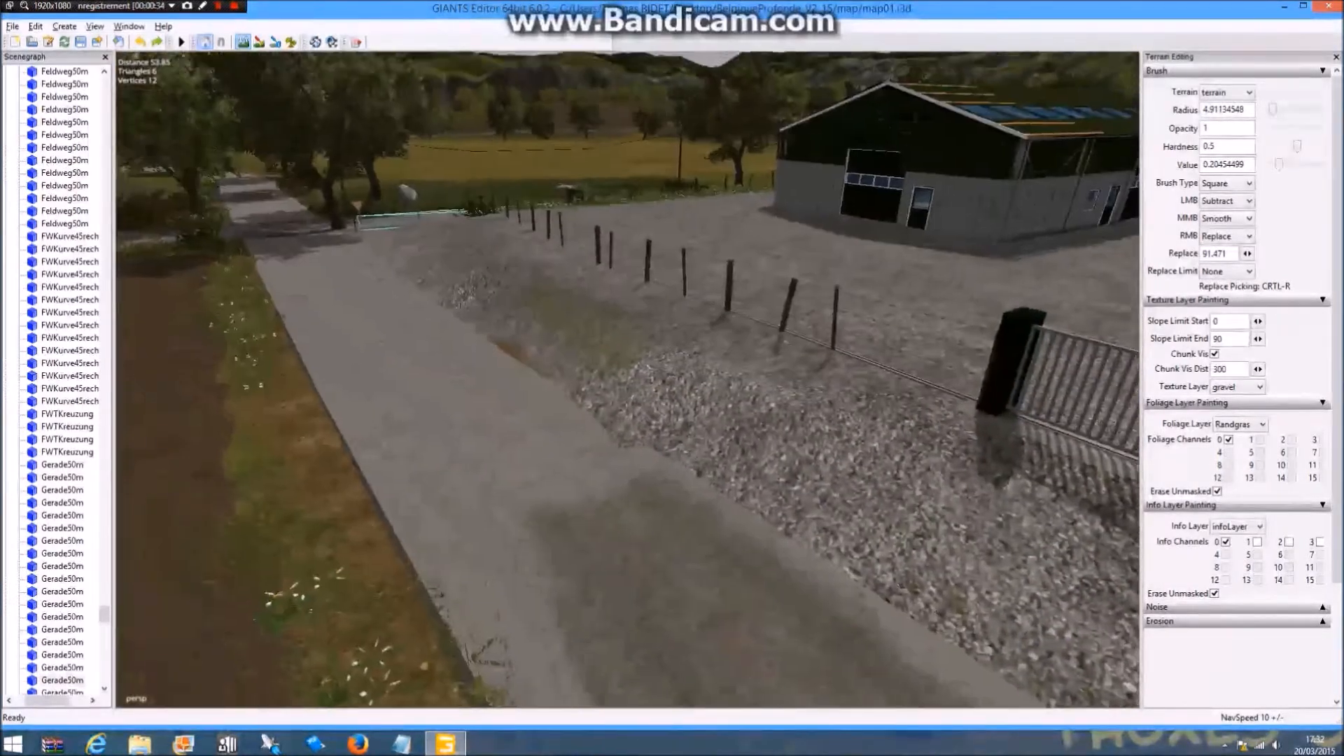
pyautogui.keyDown('alt'); pyautogui.moveTo(301, 420); pyautogui.dragTo(301, 368); pyautogui.keyUp('alt')
pyautogui.click(1227, 183)
pyautogui.click(1222, 203)
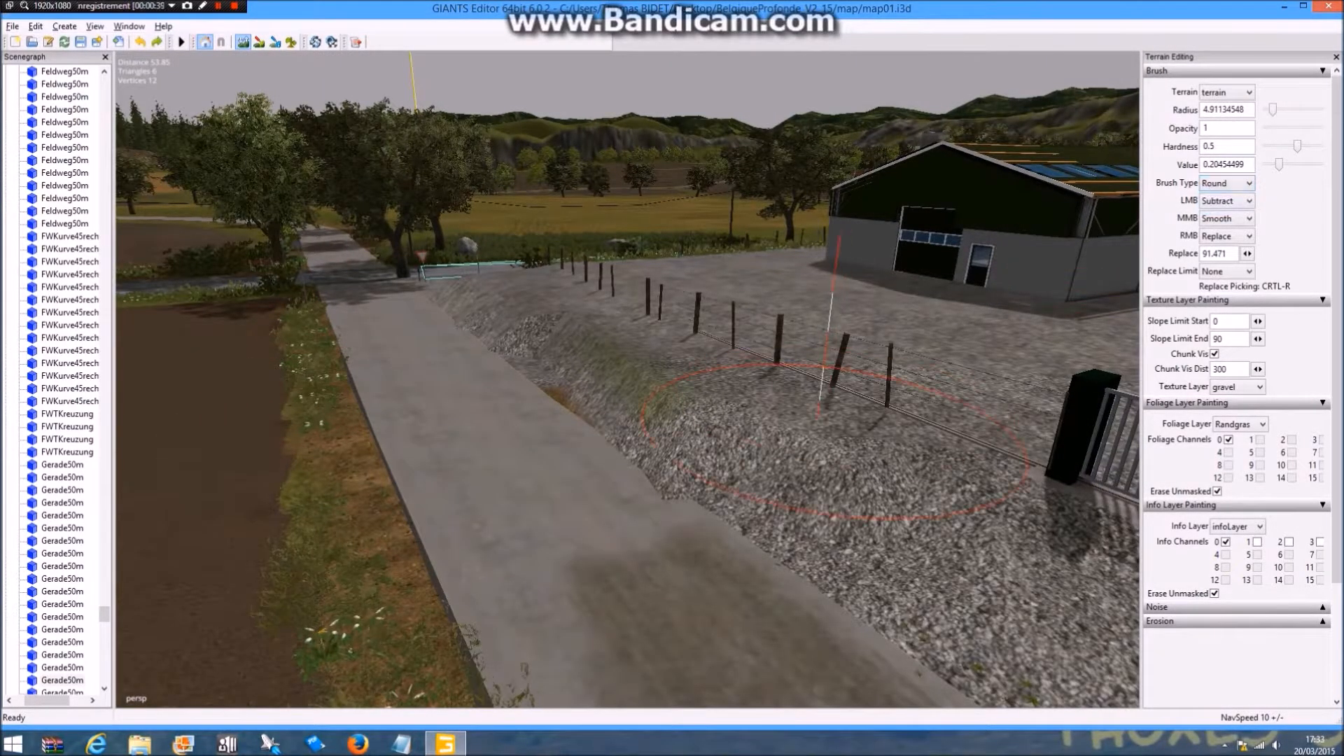
pyautogui.moveTo(675, 338); pyautogui.dragTo(515, 267, button='middle')
pyautogui.moveTo(398, 335); pyautogui.dragTo(452, 333, button='middle')
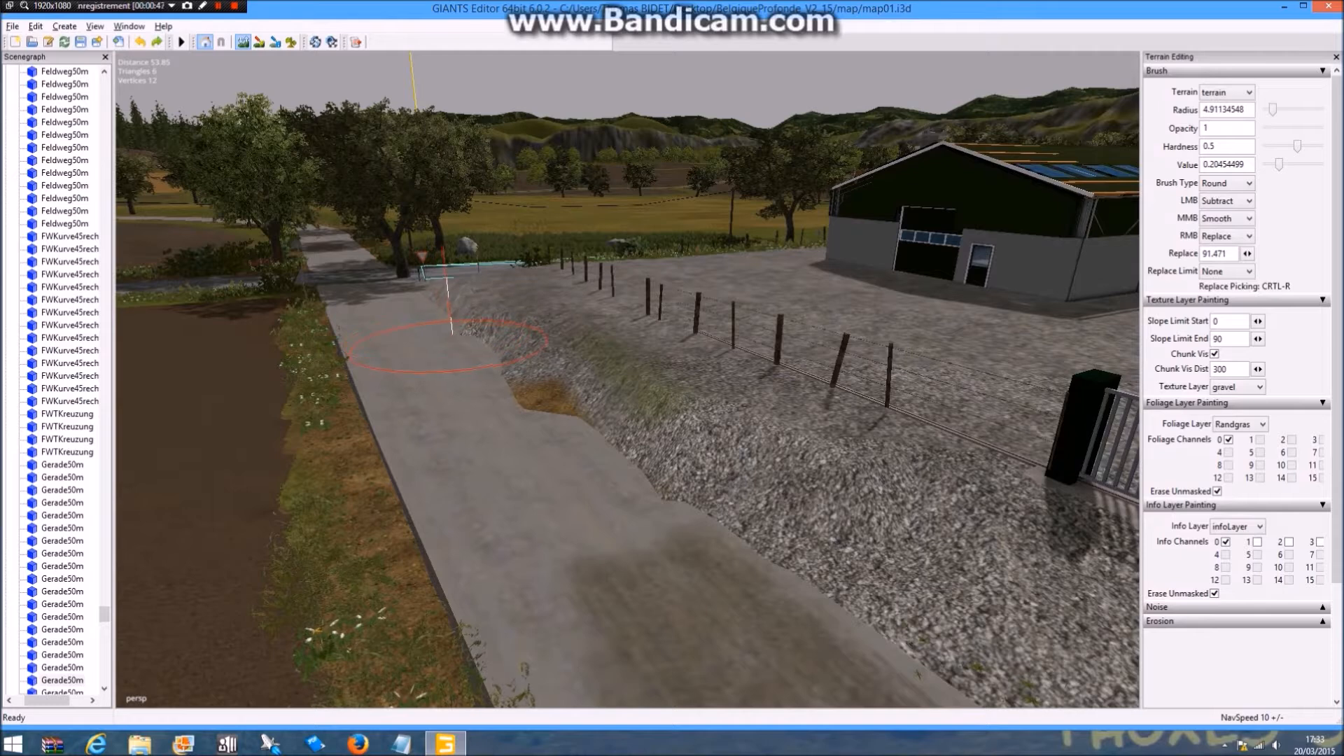
pyautogui.moveTo(531, 407); pyautogui.dragTo(504, 366, button='middle')
pyautogui.keyDown('alt'); pyautogui.moveTo(532, 397); pyautogui.dragTo(545, 414); pyautogui.keyUp('alt')
pyautogui.moveTo(544, 413); pyautogui.dragTo(549, 405, button='middle')
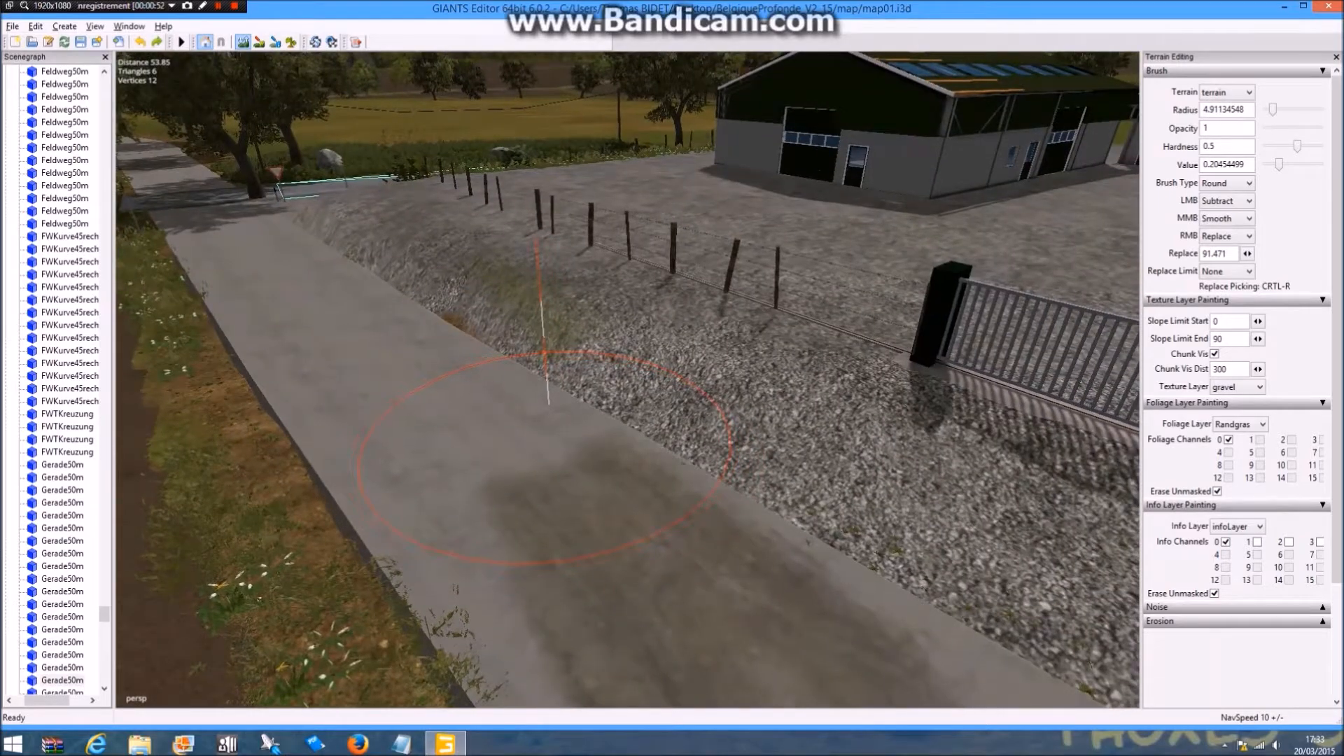
# Level the soil bump at the field-side edge of the side road to a height of 90.069
pyautogui.moveTo(575, 401)
pyautogui.keyDown('alt'); pyautogui.mouseDown()
pyautogui.moveTo(495, 386)
pyautogui.moveTo(506, 399)
pyautogui.mouseUp(); pyautogui.keyUp('alt')
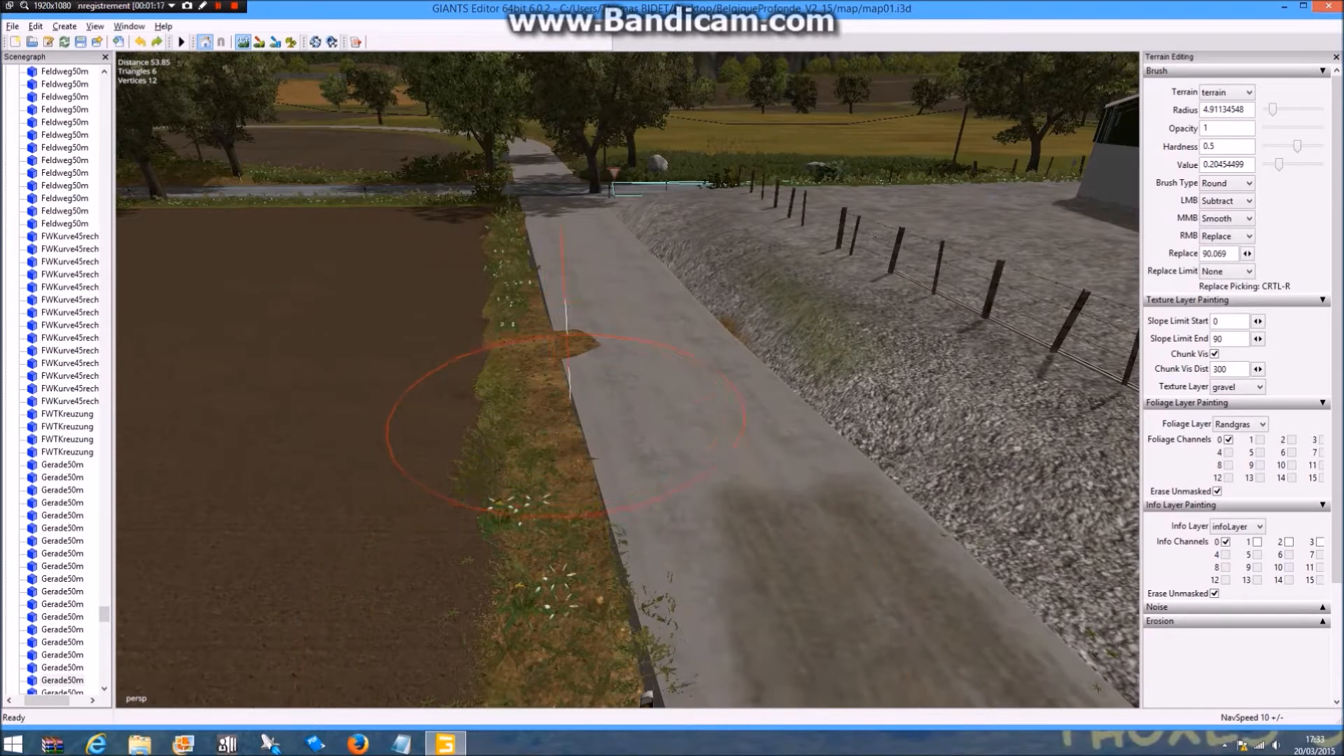
pyautogui.moveTo(531, 367)
pyautogui.mouseDown(button='right')
pyautogui.moveTo(538, 326)
pyautogui.moveTo(445, 322)
pyautogui.moveTo(562, 317)
pyautogui.mouseUp(button='right')
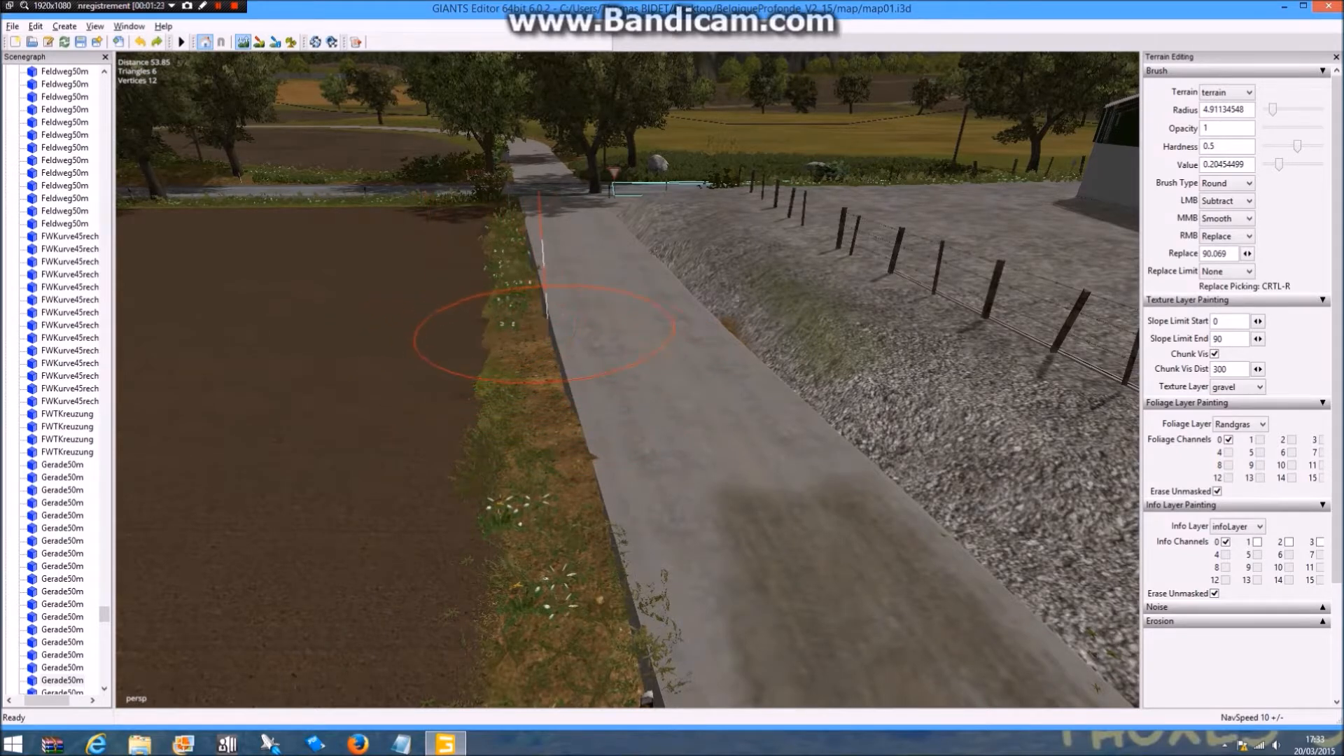
pyautogui.click(242, 42)
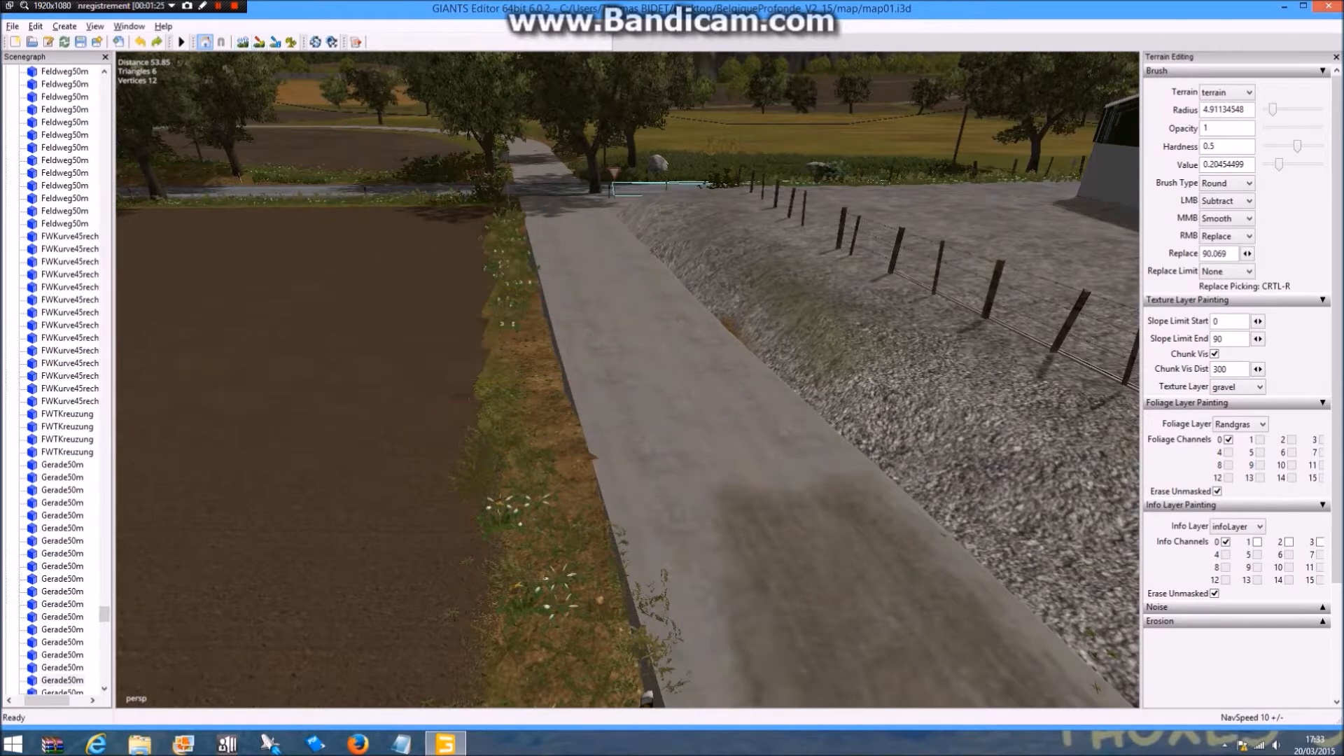
# Paint the grass texture layer over the gravel bank between the roadside fence and the side road
pyautogui.keyDown('alt'); pyautogui.moveTo(617, 336); pyautogui.dragTo(537, 354); pyautogui.keyUp('alt')
pyautogui.scroll(3, 564, 365)
pyautogui.scroll(3, 630, 266)
pyautogui.scroll(3, 630, 266)
pyautogui.click(622, 354)
pyautogui.keyDown('alt'); pyautogui.moveTo(621, 354); pyautogui.dragTo(777, 445); pyautogui.keyUp('alt')
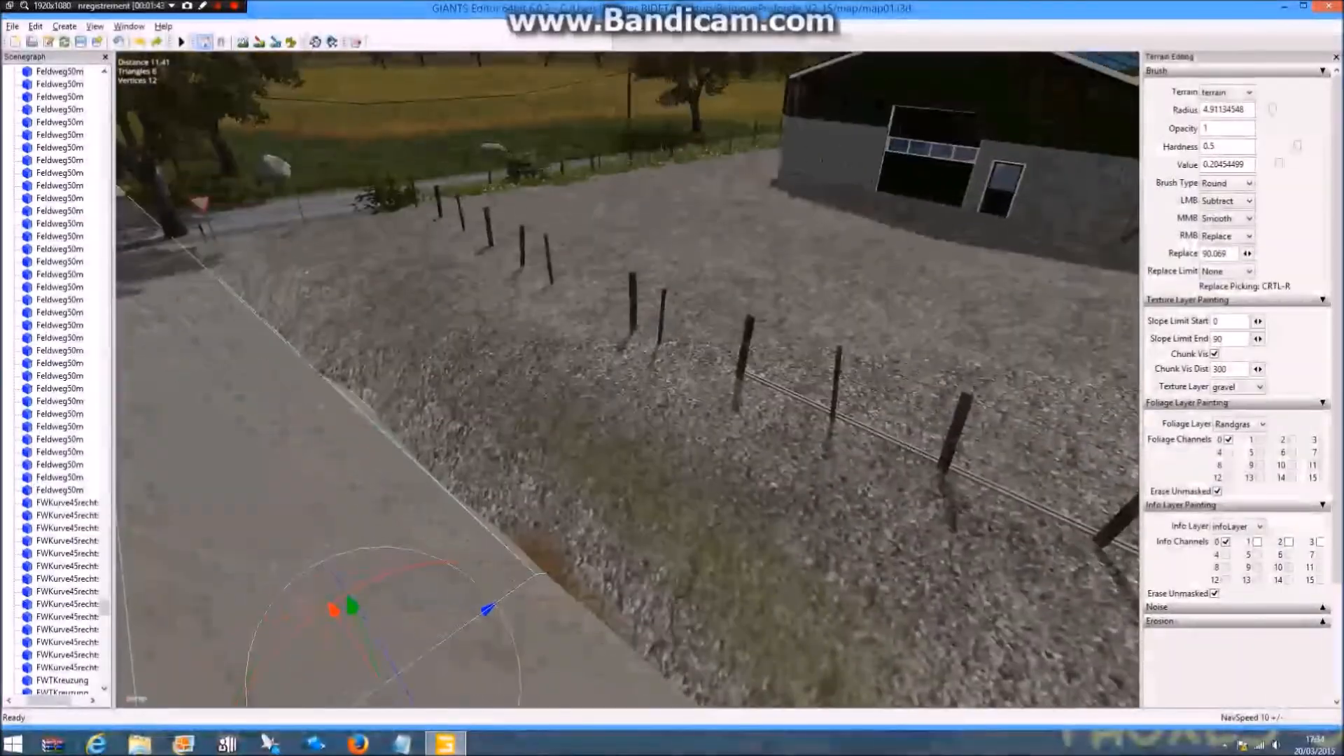
pyautogui.click(1238, 386)
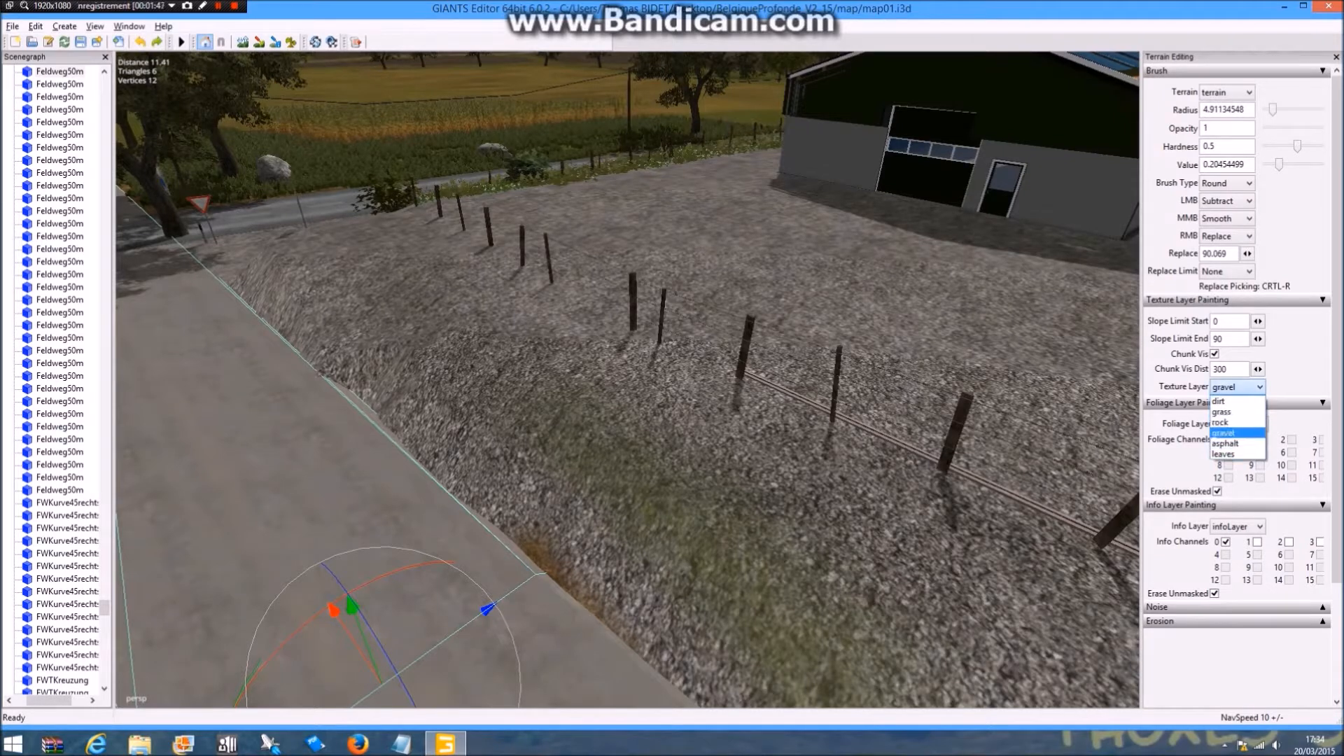
pyautogui.click(1222, 412)
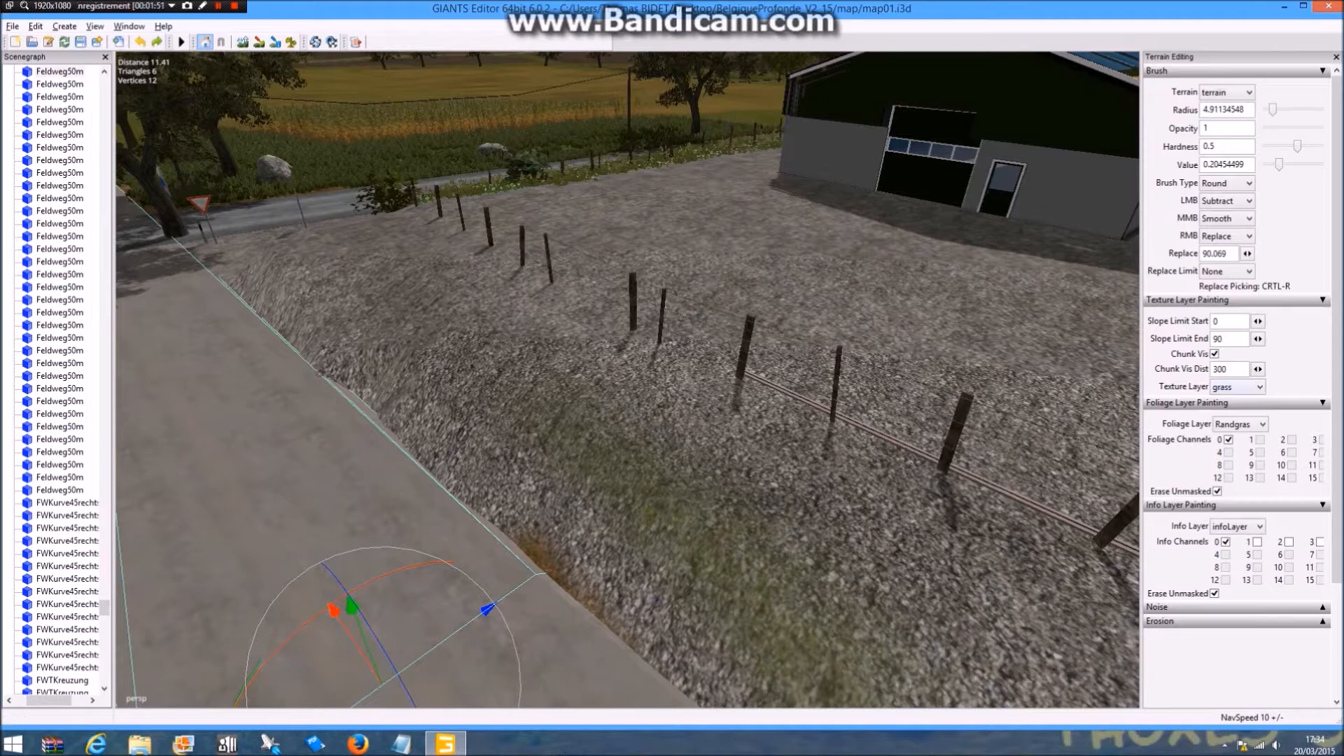
pyautogui.click(259, 42)
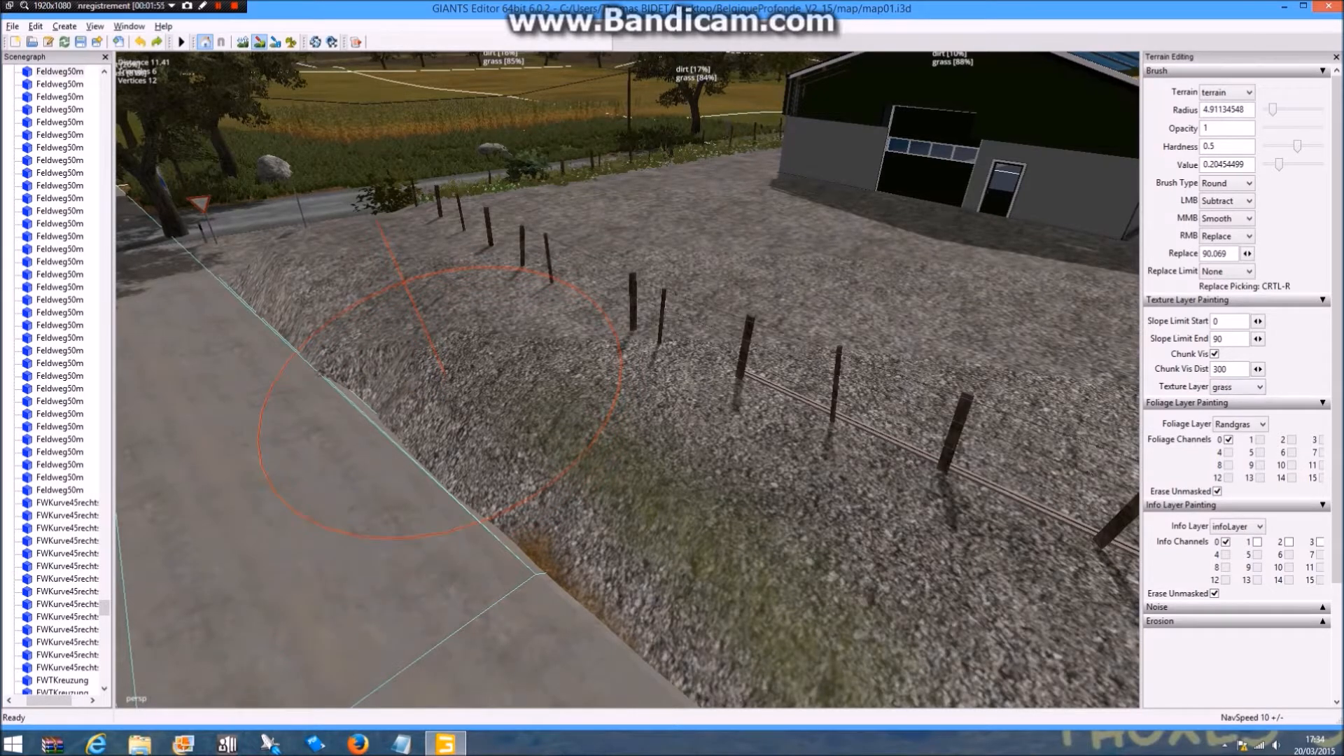
pyautogui.moveTo(442, 382)
pyautogui.mouseDown()
pyautogui.moveTo(270, 292)
pyautogui.moveTo(469, 476)
pyautogui.moveTo(616, 455)
pyautogui.moveTo(588, 521)
pyautogui.mouseUp()
pyautogui.moveTo(395, 259)
pyautogui.mouseDown()
pyautogui.moveTo(331, 247)
pyautogui.moveTo(406, 301)
pyautogui.moveTo(465, 375)
pyautogui.mouseUp()
# Extend the grass texture along the fence to the area in front of the sliding gate, using a brush radius of 3.41134548
pyautogui.moveTo(521, 437)
pyautogui.mouseDown()
pyautogui.moveTo(444, 466)
pyautogui.moveTo(630, 514)
pyautogui.moveTo(494, 515)
pyautogui.moveTo(560, 491)
pyautogui.moveTo(744, 469)
pyautogui.moveTo(1024, 406)
pyautogui.moveTo(812, 437)
pyautogui.mouseUp()
pyautogui.scroll(-5, 630, 514)
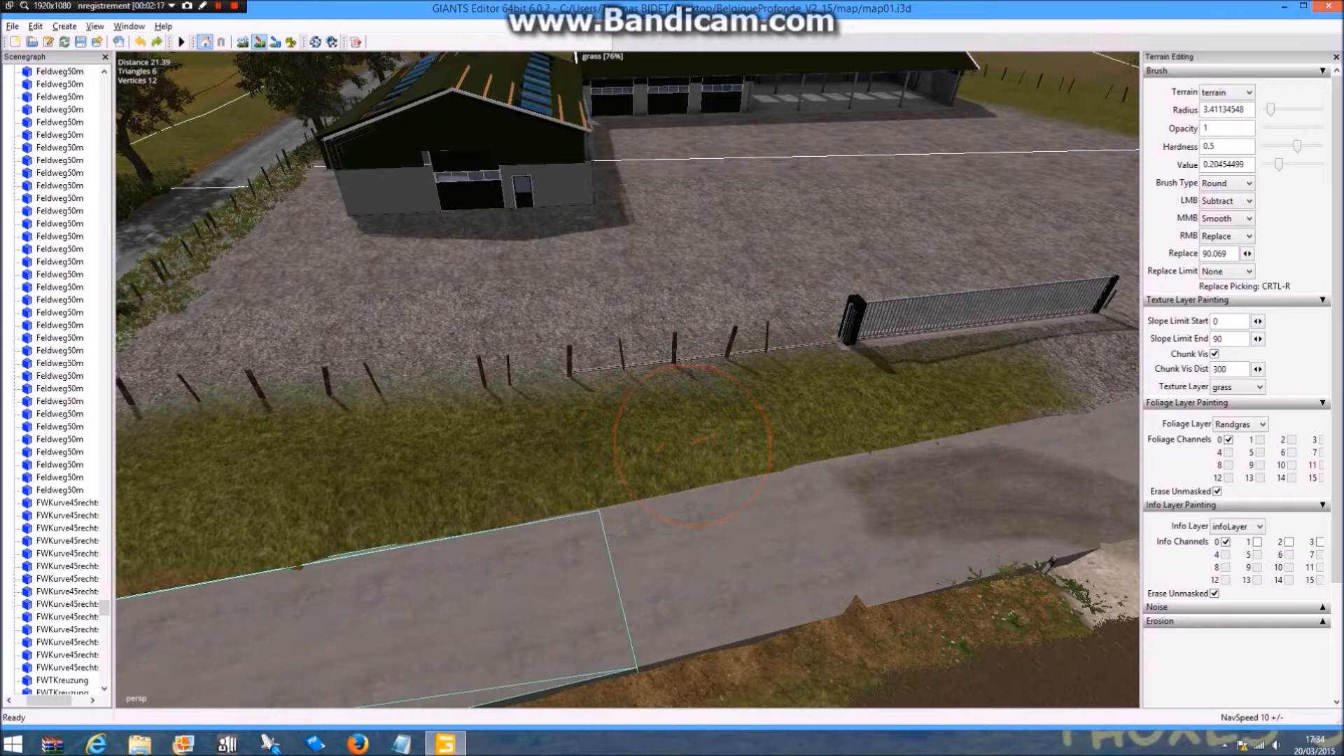
pyautogui.moveTo(694, 434)
pyautogui.mouseDown()
pyautogui.moveTo(686, 419)
pyautogui.moveTo(715, 415)
pyautogui.mouseUp()
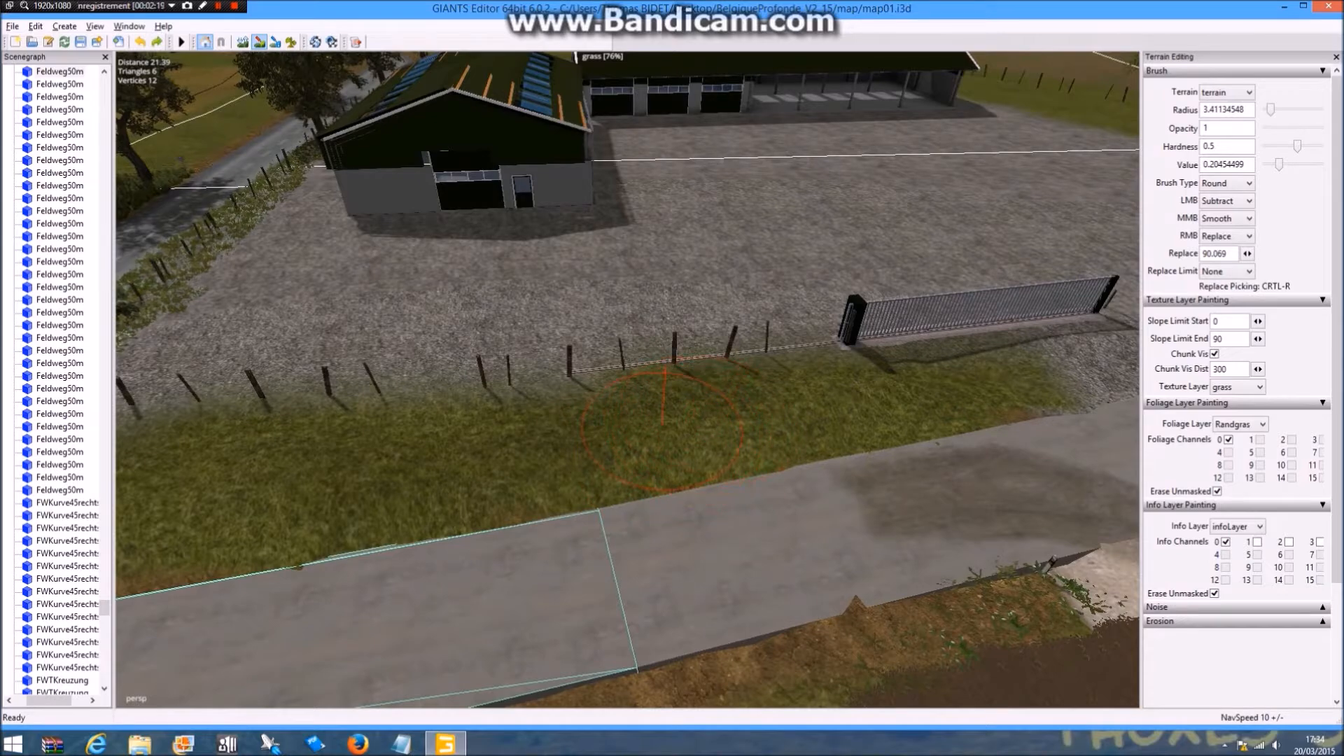
# Erase the flowering plants from the verge beyond the sliding gate, near the roadside tree
pyautogui.keyDown('alt'); pyautogui.moveTo(616, 454); pyautogui.dragTo(791, 378); pyautogui.keyUp('alt')
pyautogui.scroll(5, 791, 378)
pyautogui.keyDown('alt'); pyautogui.moveTo(805, 441); pyautogui.dragTo(791, 462); pyautogui.keyUp('alt')
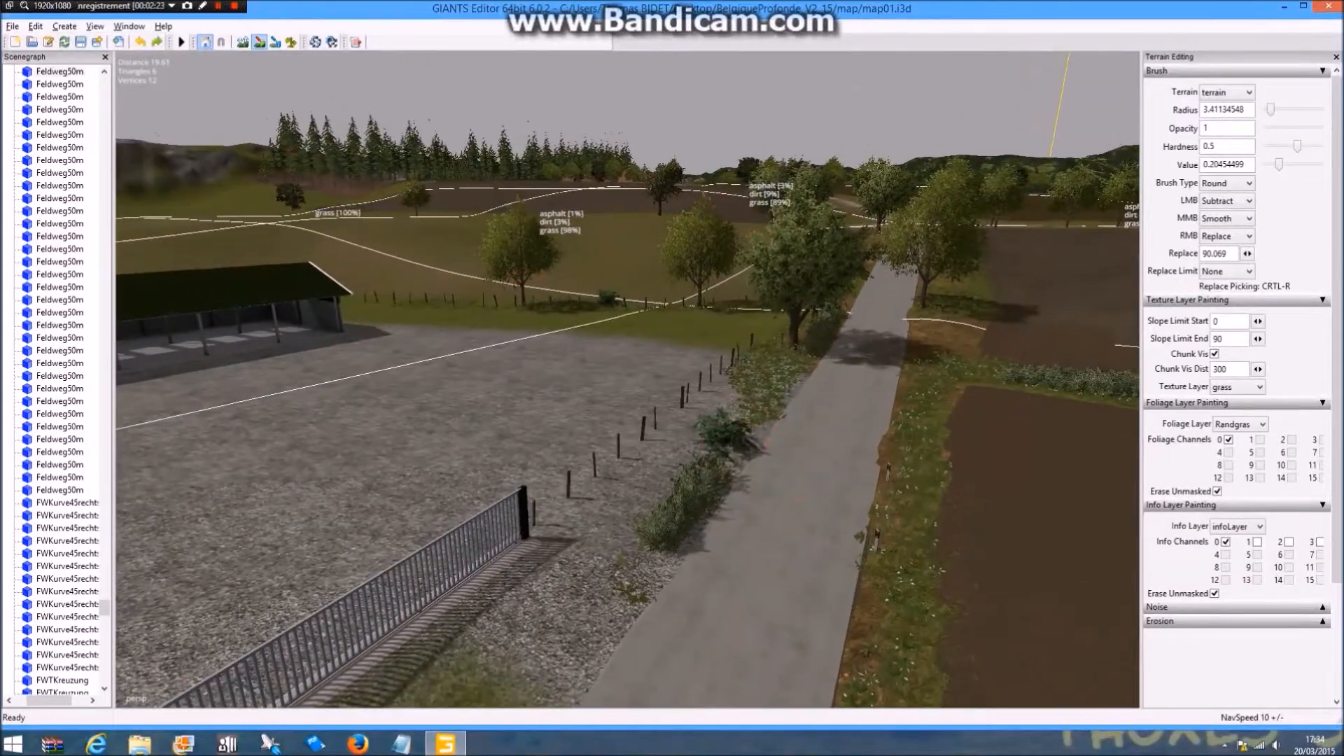
pyautogui.click(243, 43)
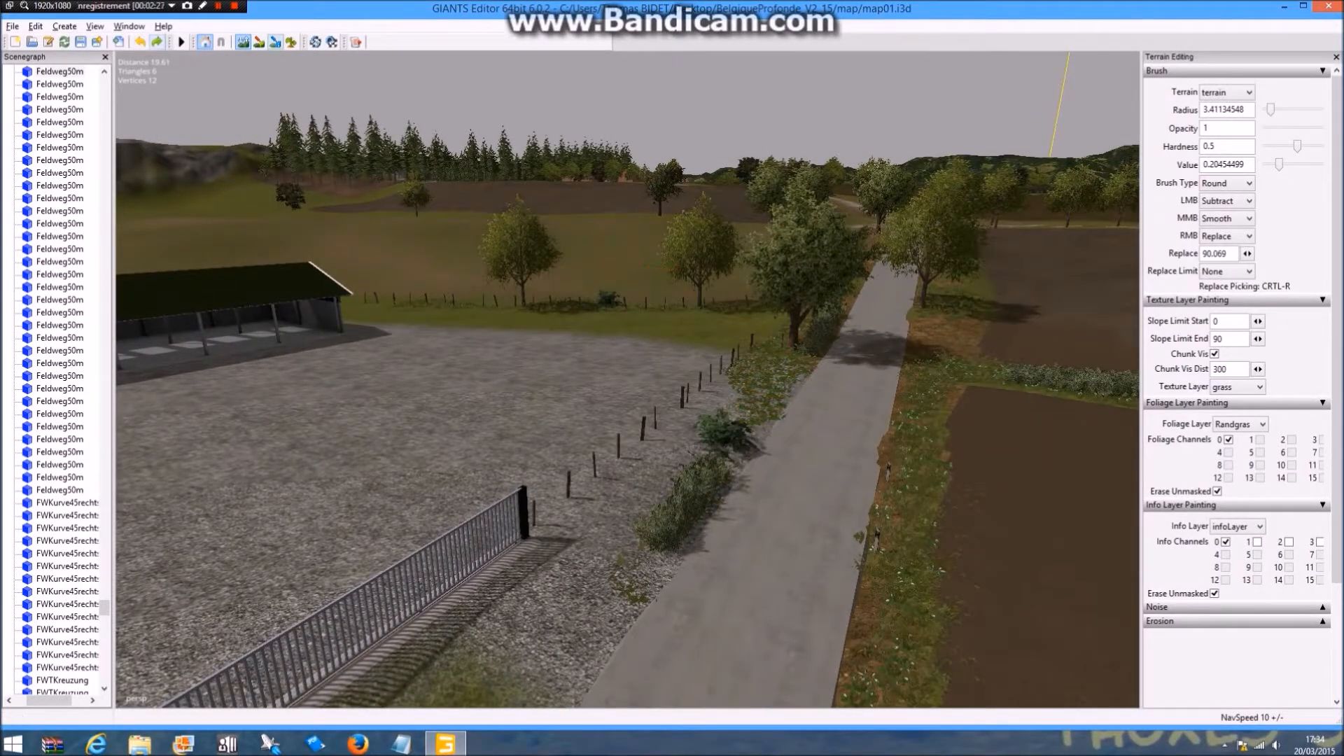
pyautogui.click(291, 42)
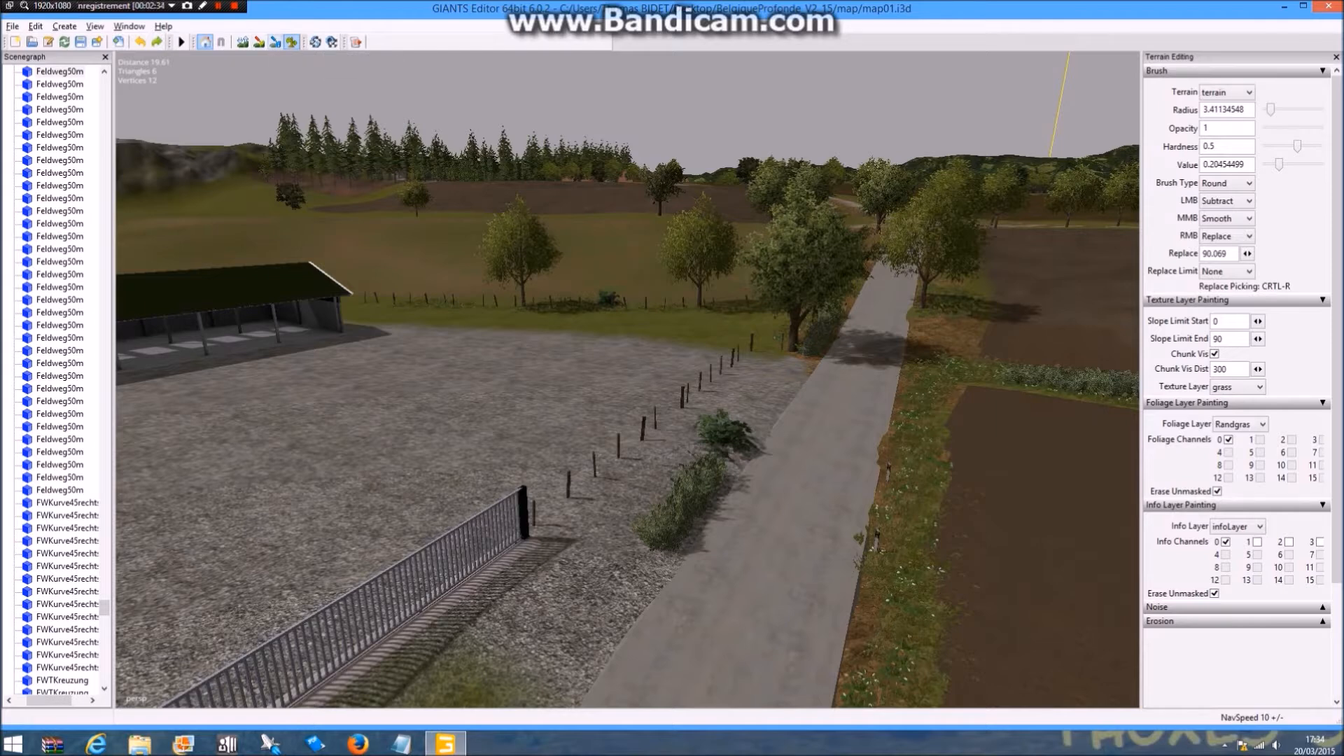
# Paint the grass texture along the verge from the roadside tree past the bushes to the front of the sliding gate
pyautogui.click(259, 42)
pyautogui.moveTo(774, 395)
pyautogui.mouseDown()
pyautogui.moveTo(736, 412)
pyautogui.moveTo(791, 363)
pyautogui.mouseUp()
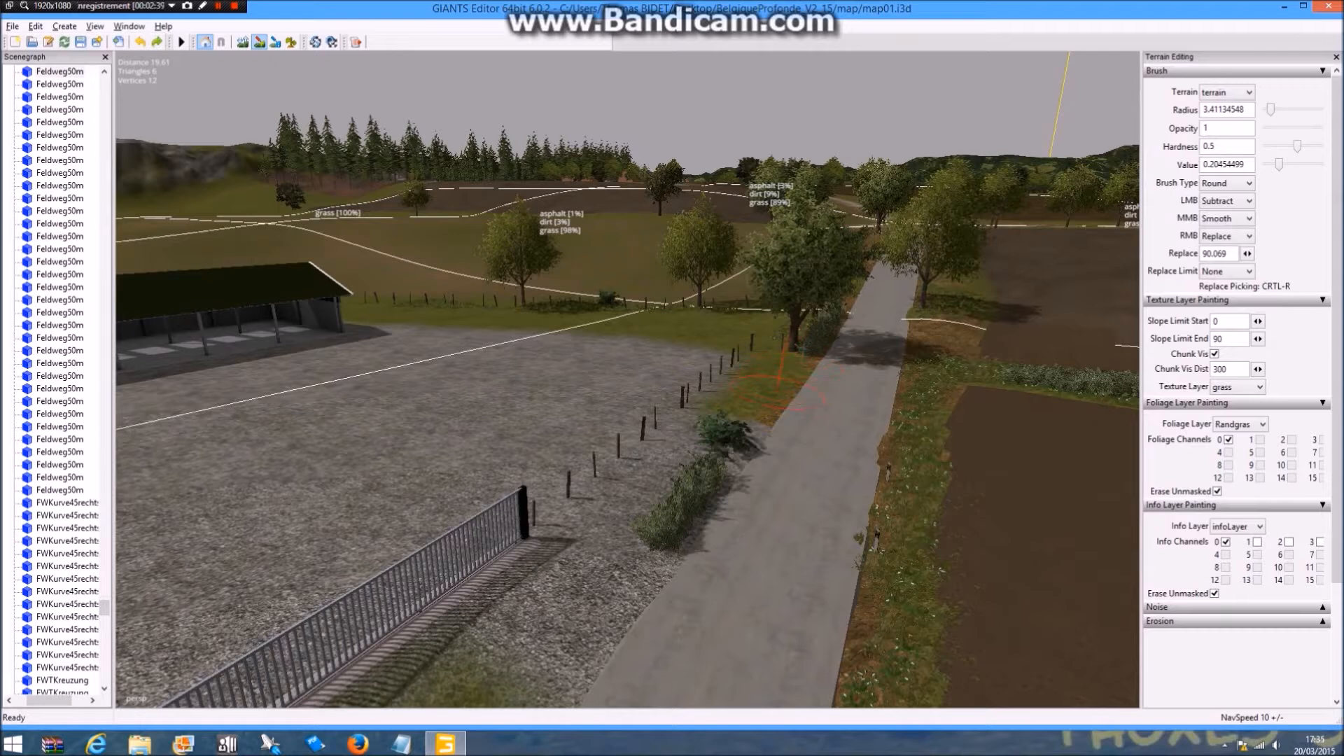
pyautogui.moveTo(781, 423)
pyautogui.mouseDown()
pyautogui.moveTo(630, 539)
pyautogui.moveTo(588, 622)
pyautogui.mouseUp()
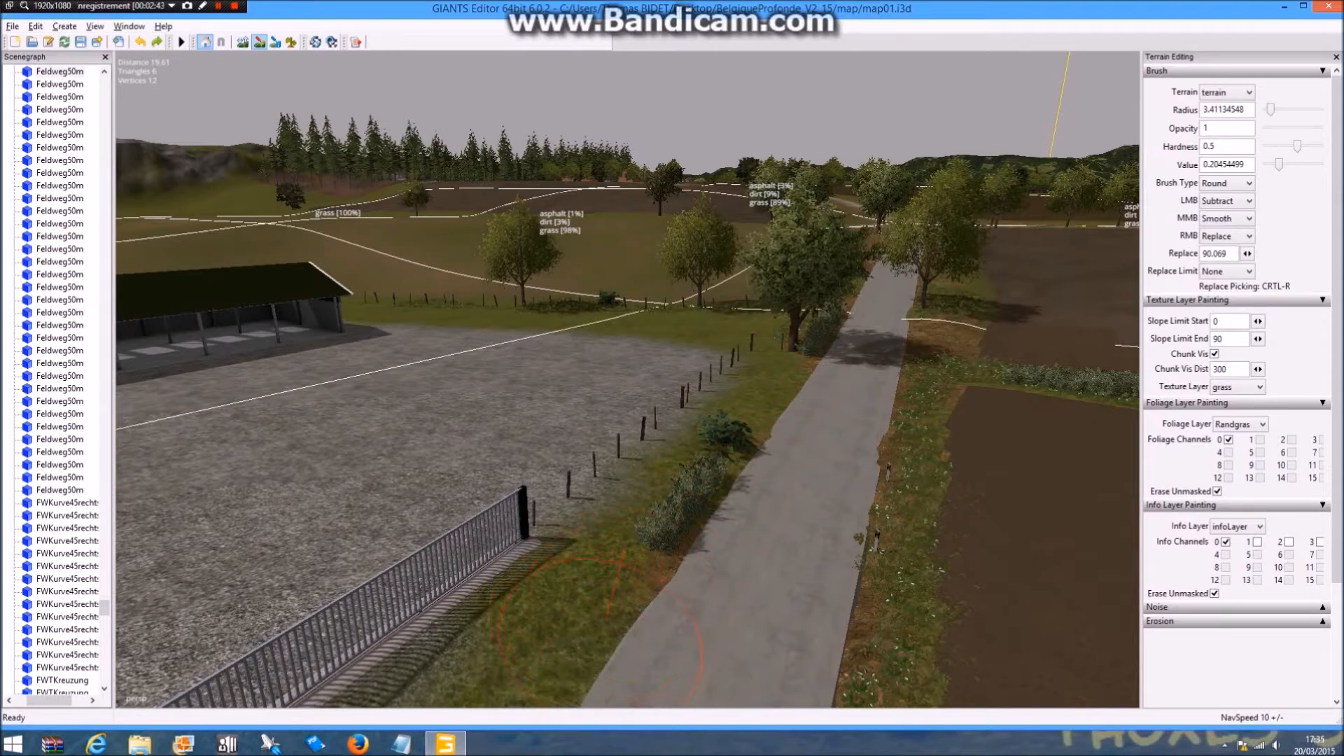
pyautogui.moveTo(698, 432)
pyautogui.mouseDown()
pyautogui.moveTo(751, 391)
pyautogui.moveTo(903, 448)
pyautogui.moveTo(928, 403)
pyautogui.moveTo(875, 406)
pyautogui.mouseUp()
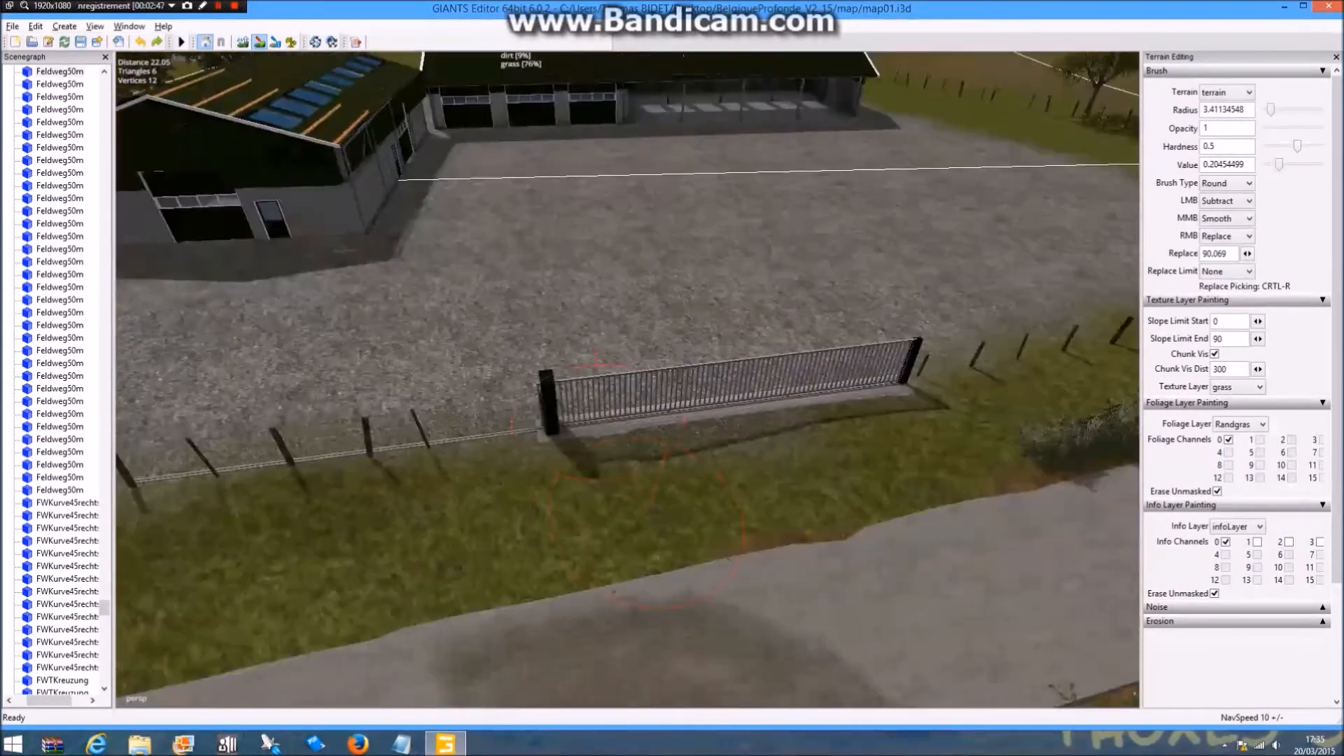
# Paint the asphalt texture layer over the grass between the sliding gate and the road to surface the entrance
pyautogui.click(1238, 387)
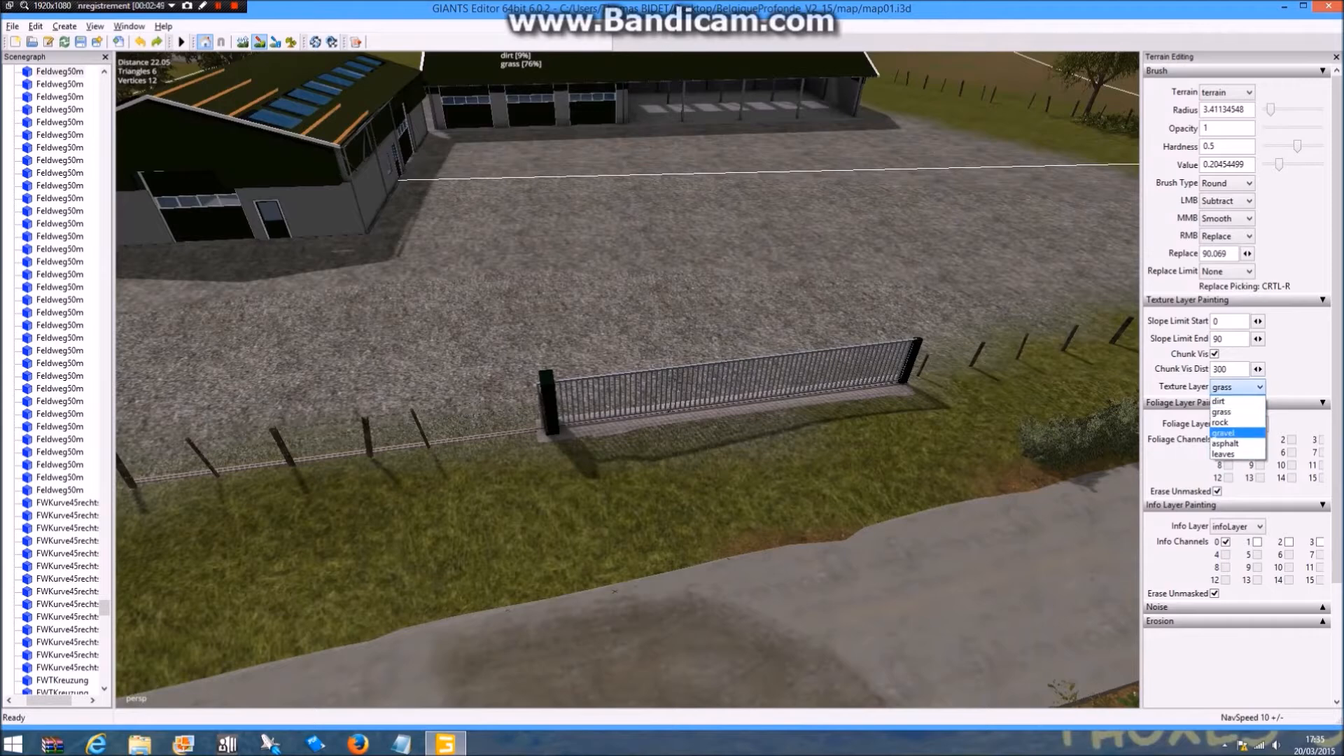
pyautogui.click(1227, 444)
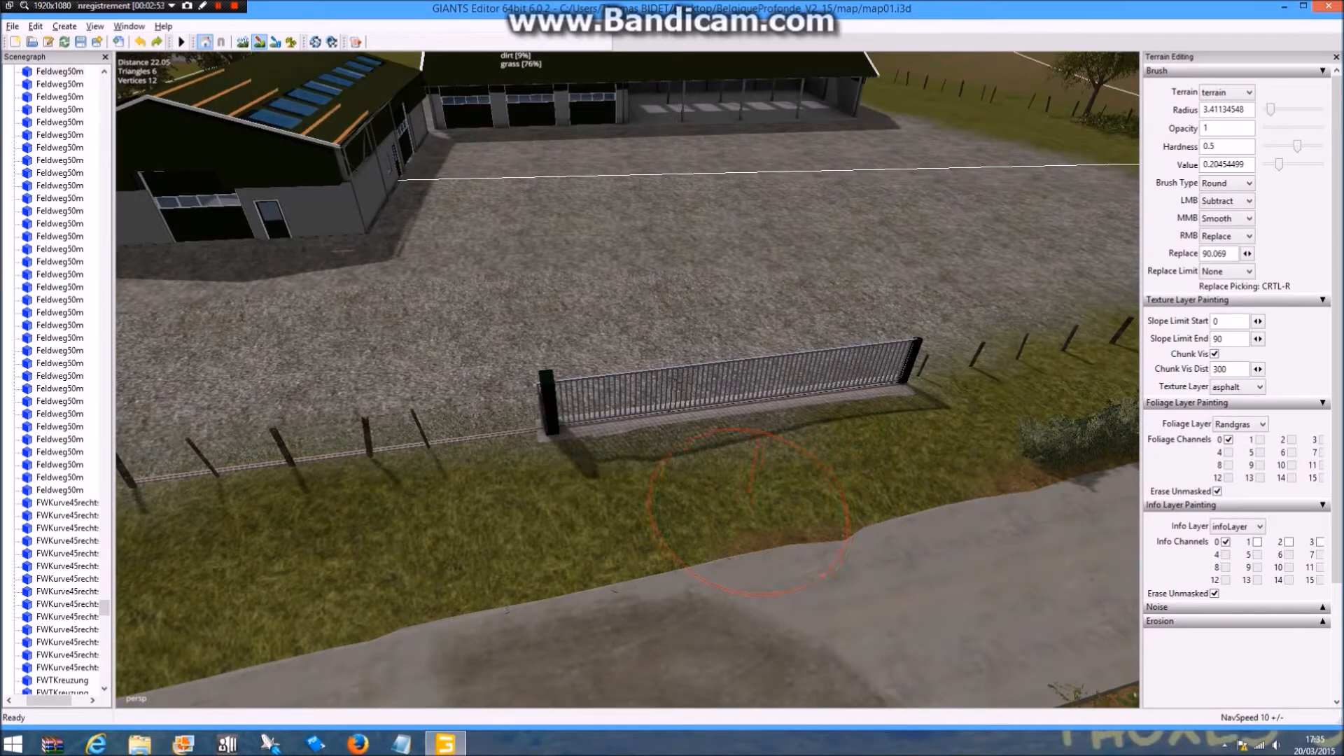
pyautogui.moveTo(696, 491); pyautogui.dragTo(861, 462)
pyautogui.moveTo(722, 487)
pyautogui.mouseDown()
pyautogui.moveTo(633, 490)
pyautogui.moveTo(574, 553)
pyautogui.moveTo(596, 610)
pyautogui.moveTo(556, 634)
pyautogui.mouseUp()
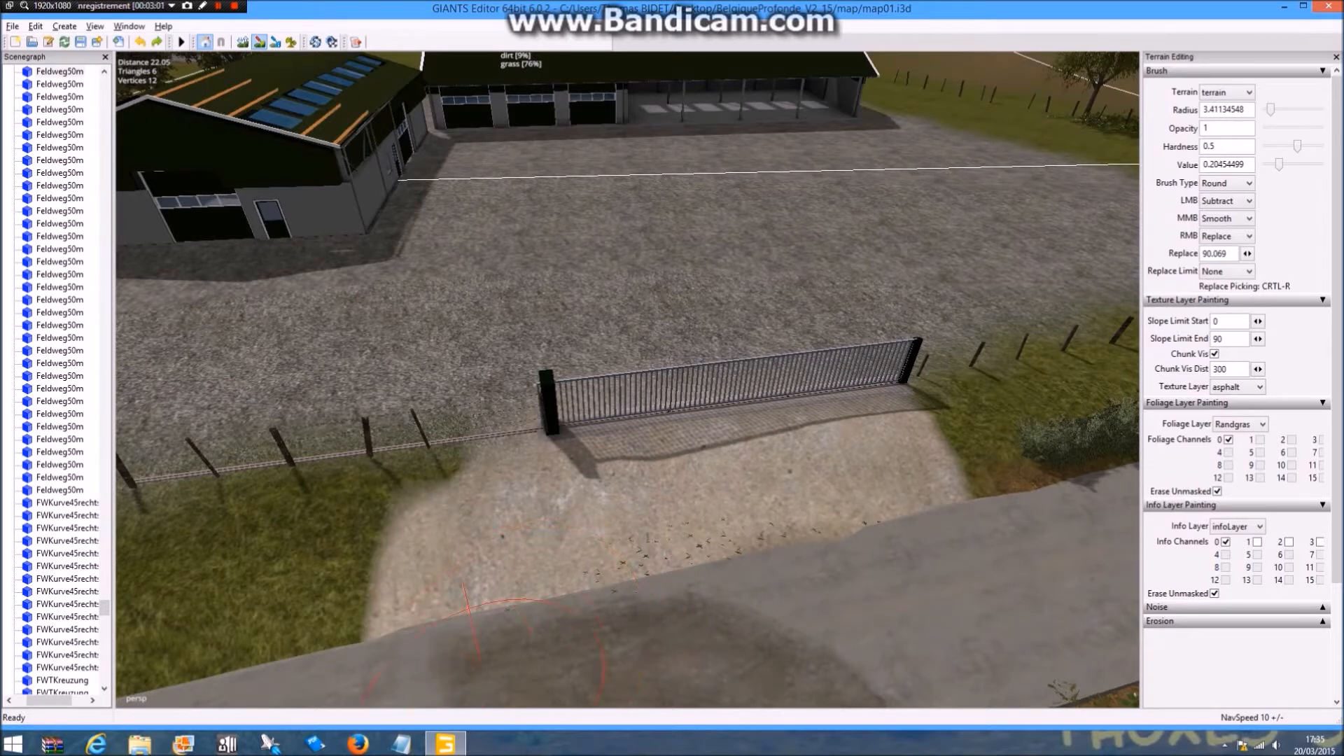
pyautogui.moveTo(468, 608); pyautogui.dragTo(457, 622)
# Delete the long shrub and the smaller bush from the verge beside the gate entrance
pyautogui.moveTo(917, 546)
pyautogui.mouseDown()
pyautogui.moveTo(994, 532)
pyautogui.moveTo(1099, 553)
pyautogui.moveTo(935, 497)
pyautogui.moveTo(1060, 483)
pyautogui.moveTo(889, 400)
pyautogui.moveTo(844, 357)
pyautogui.mouseUp()
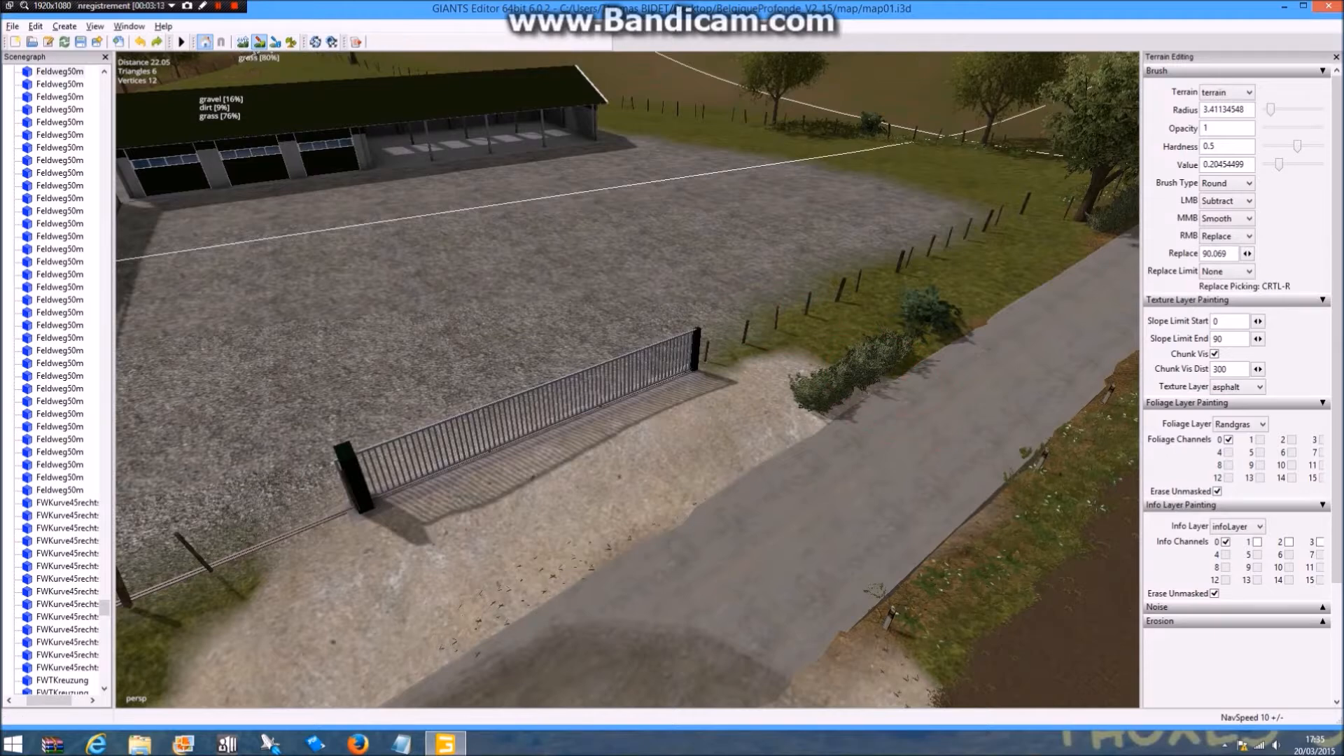
pyautogui.click(852, 371)
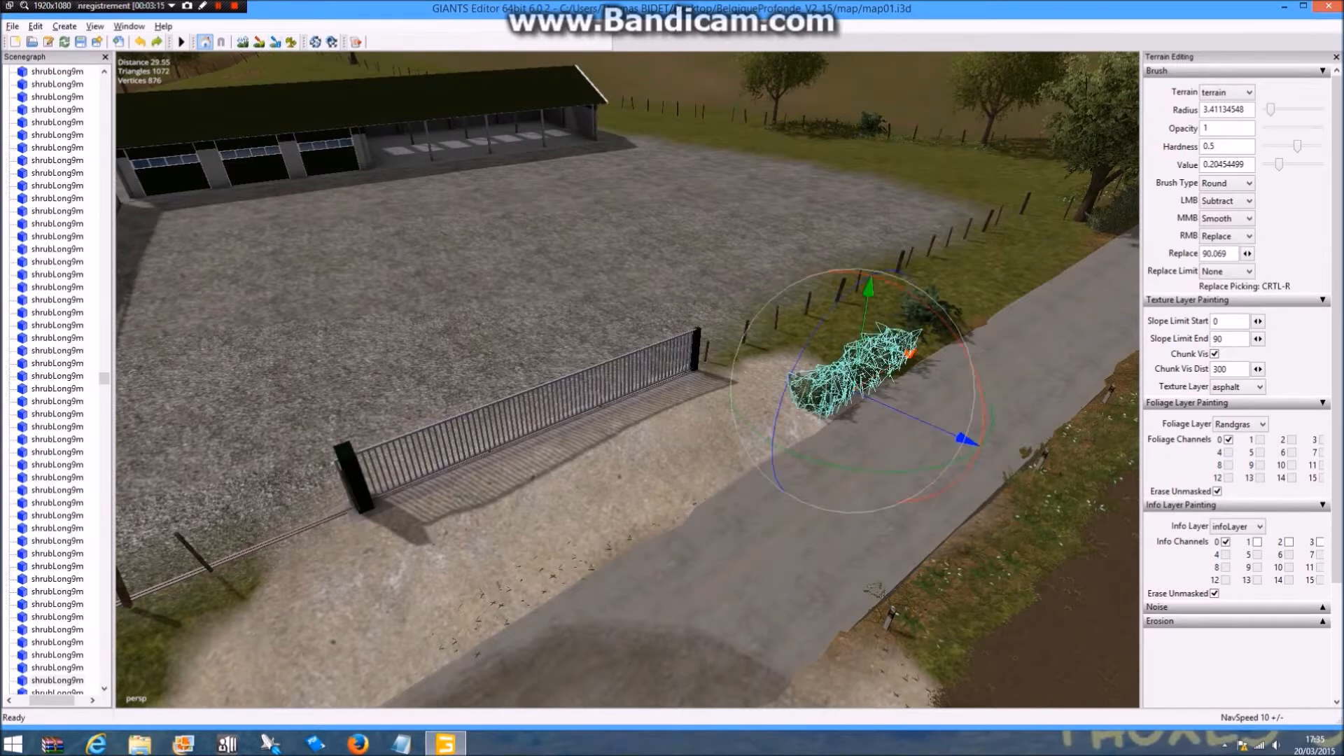
pyautogui.press('Delete')
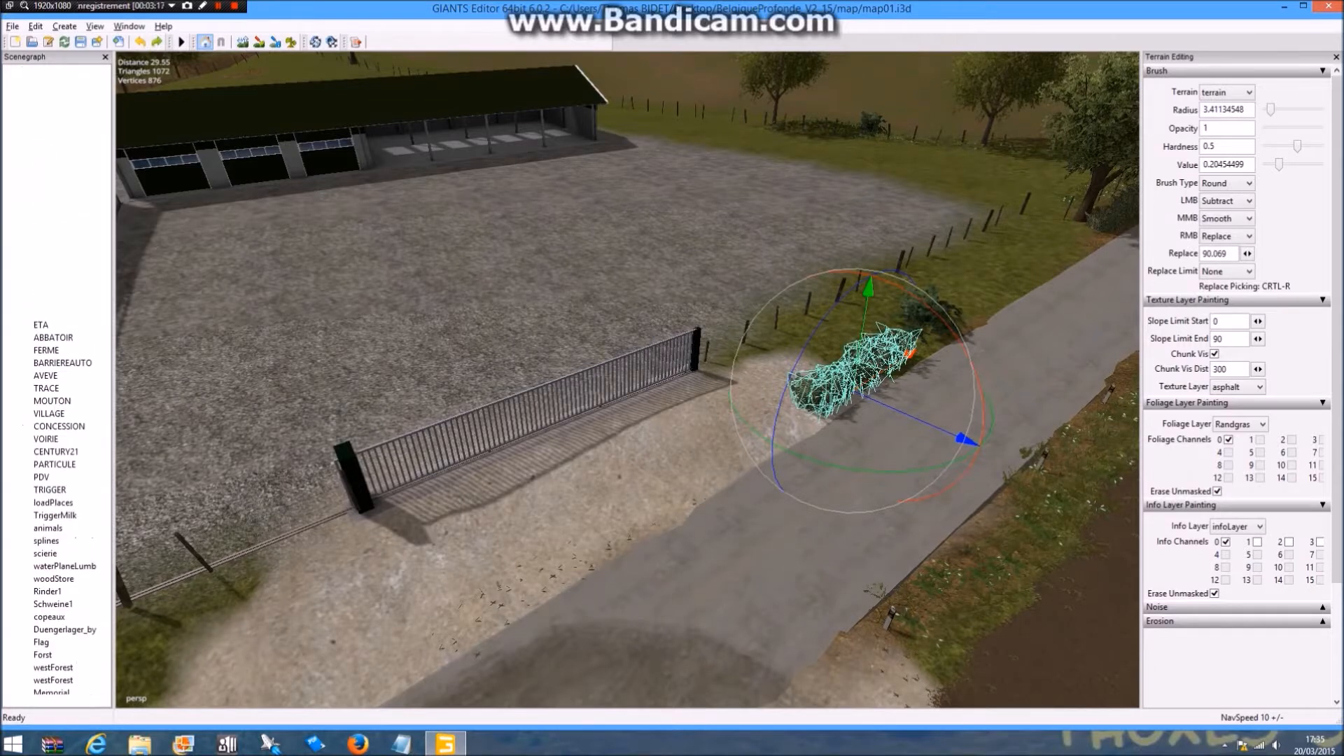
pyautogui.hotkey('ctrl', 'z')
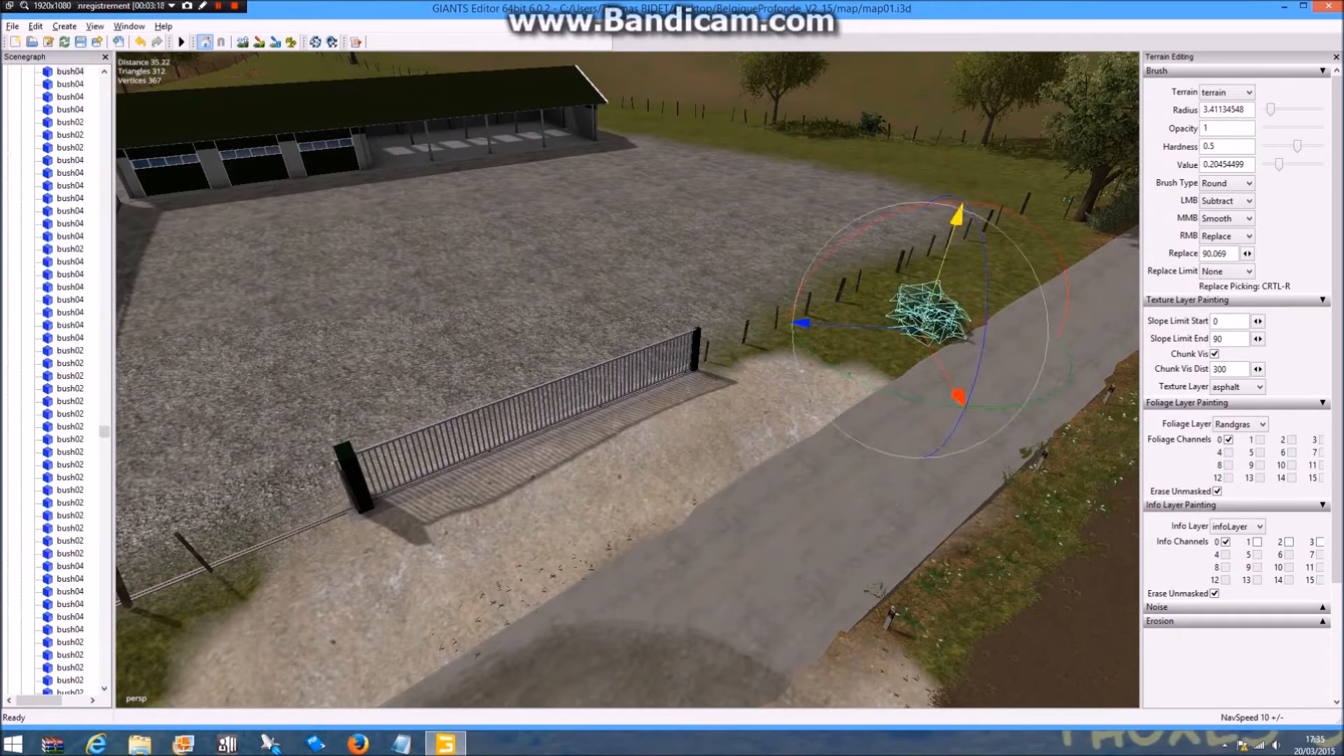
pyautogui.press('Delete')
# Extend the asphalt texture along the verge on both sides of the gate entrance
pyautogui.keyDown('alt'); pyautogui.moveTo(630, 378); pyautogui.dragTo(805, 350); pyautogui.keyUp('alt')
pyautogui.scroll(-8, 628, 379)
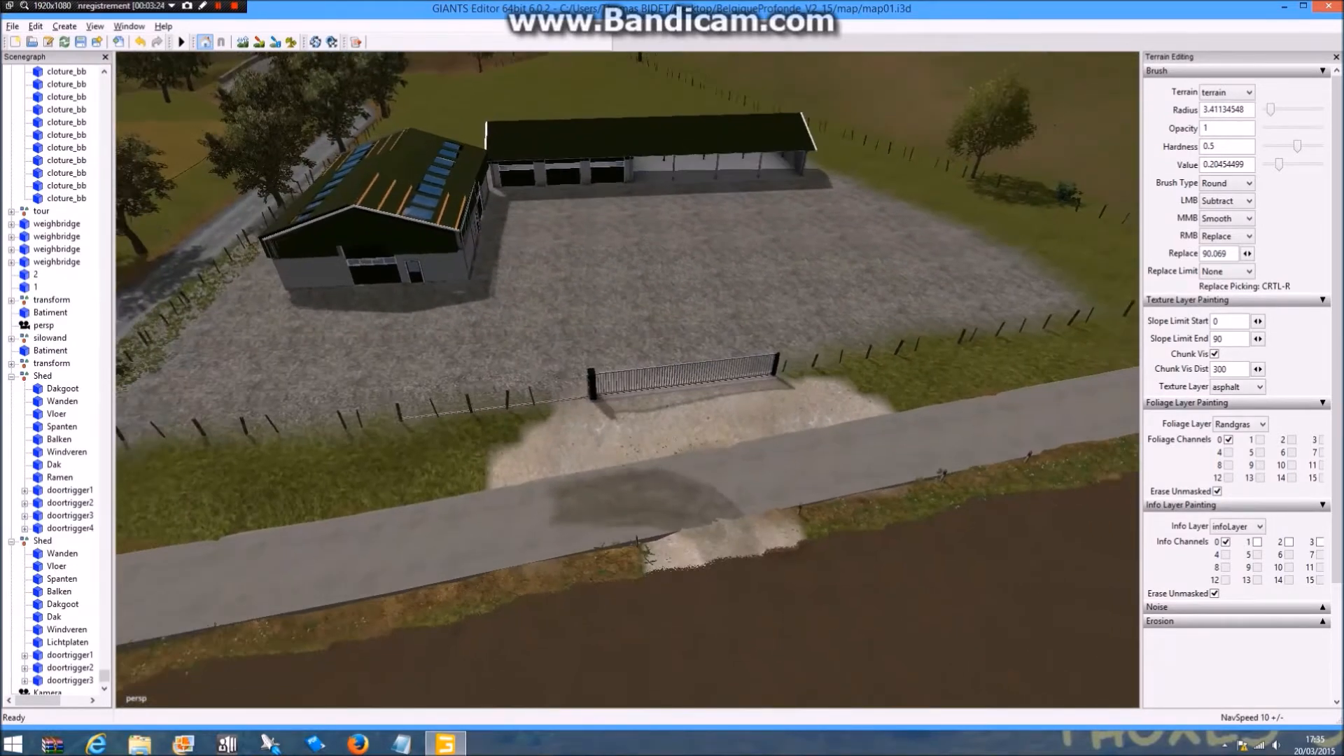
pyautogui.scroll(-3, 628, 378)
pyautogui.keyDown('alt'); pyautogui.moveTo(630, 378); pyautogui.dragTo(721, 385); pyautogui.keyUp('alt')
pyautogui.scroll(3, 628, 378)
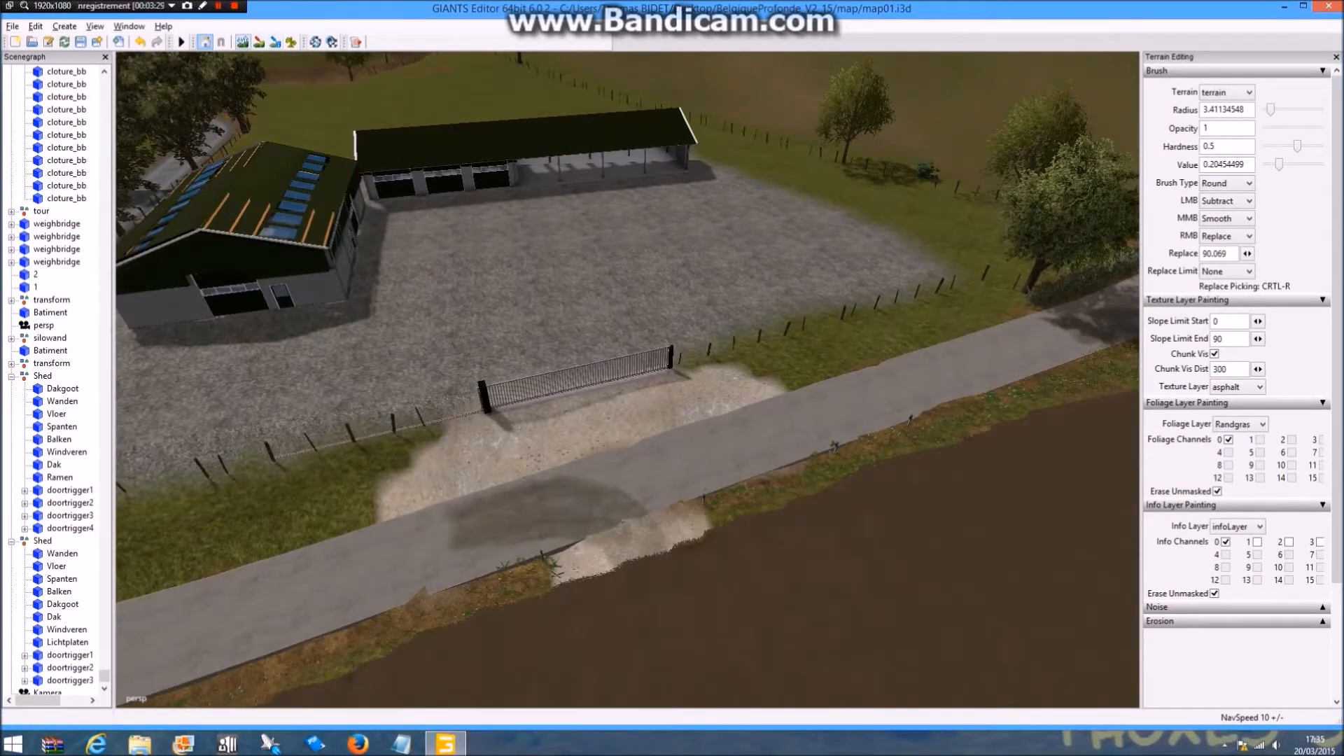
pyautogui.click(259, 42)
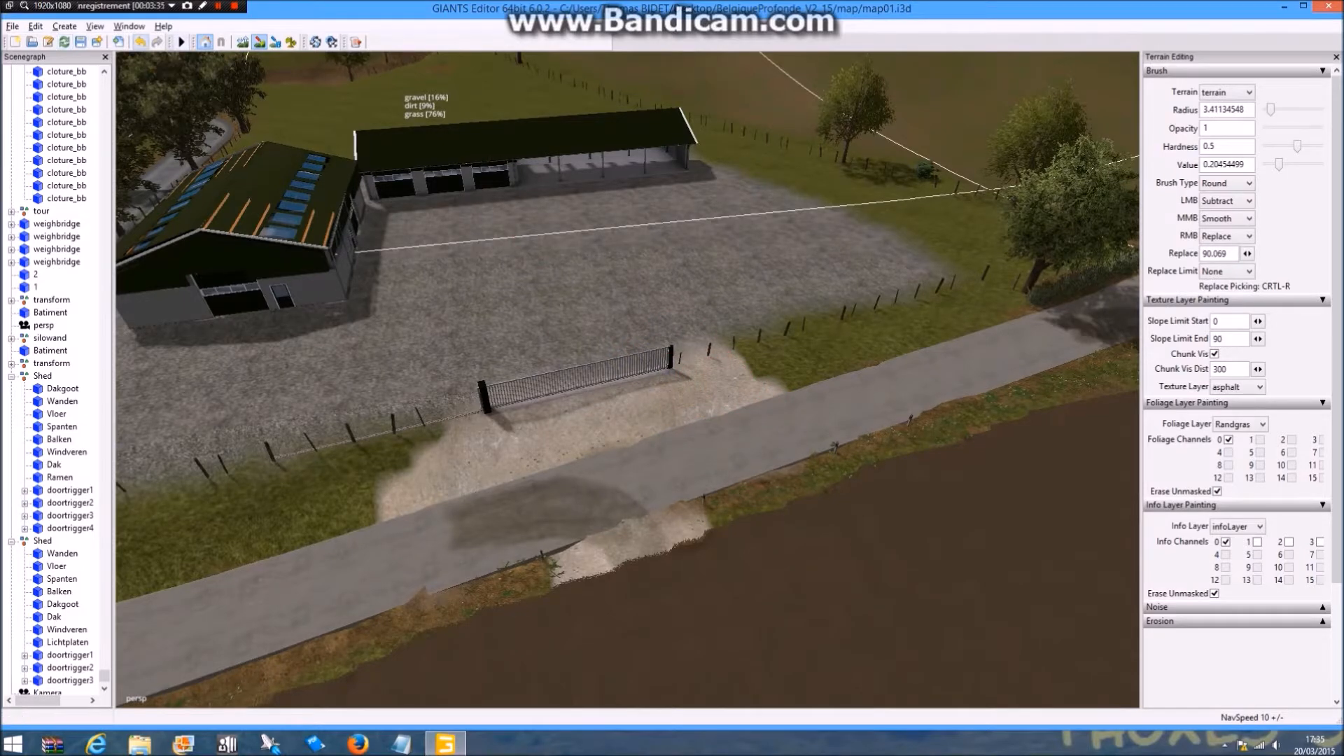
pyautogui.hotkey('ctrl', 'z')
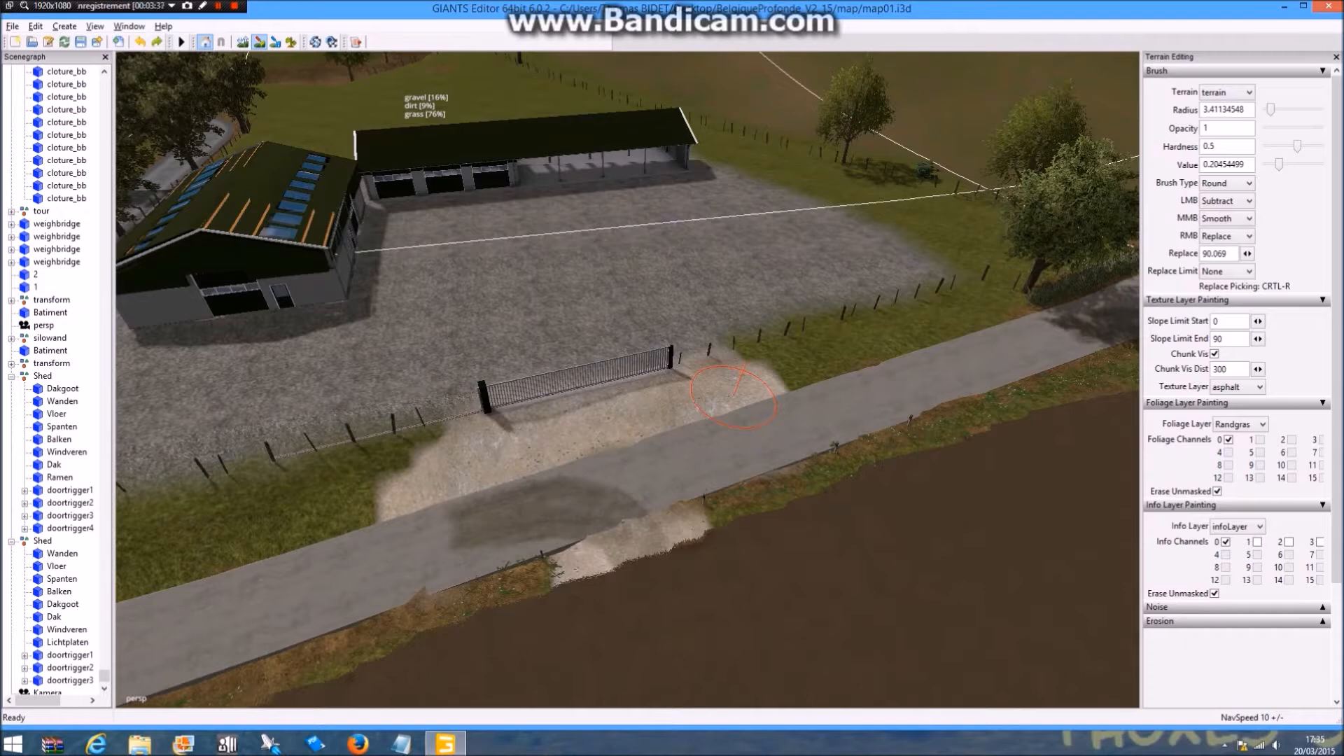
pyautogui.moveTo(781, 401); pyautogui.dragTo(813, 406)
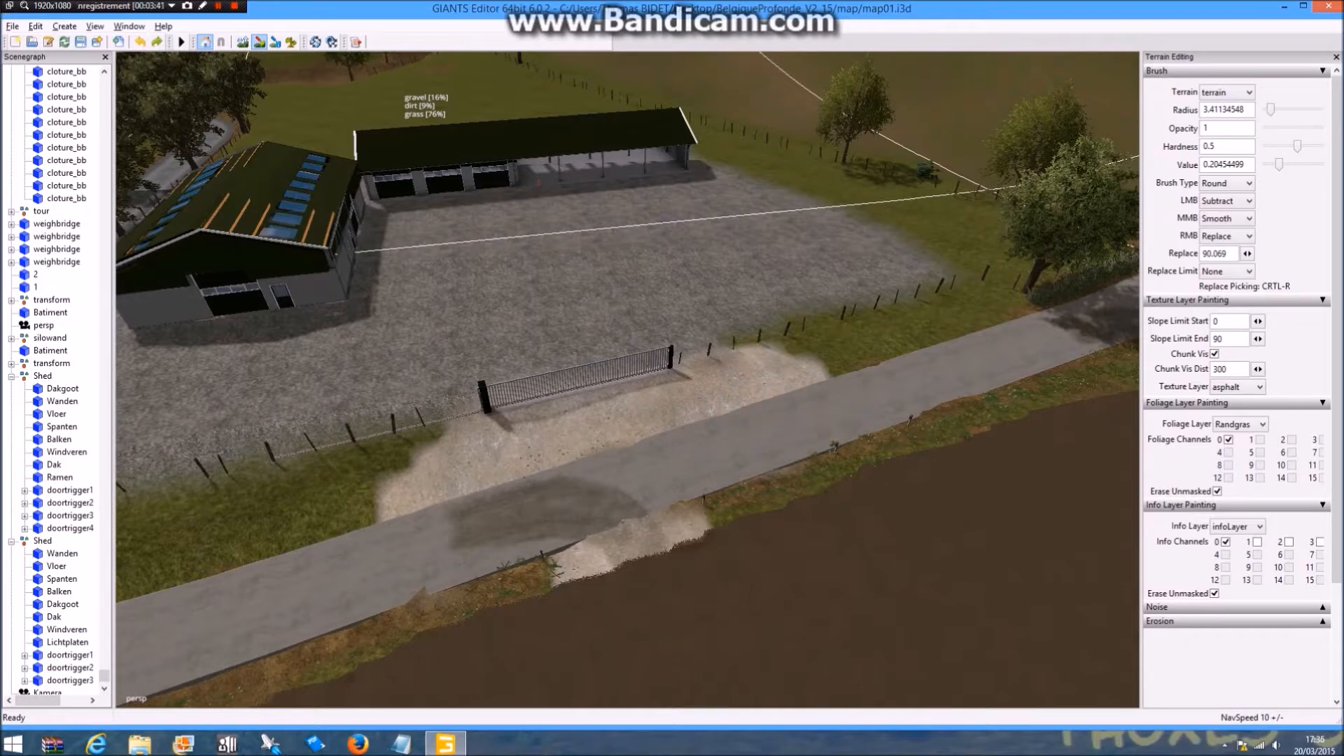
pyautogui.hotkey('ctrl', 'z')
pyautogui.moveTo(802, 402); pyautogui.dragTo(838, 406)
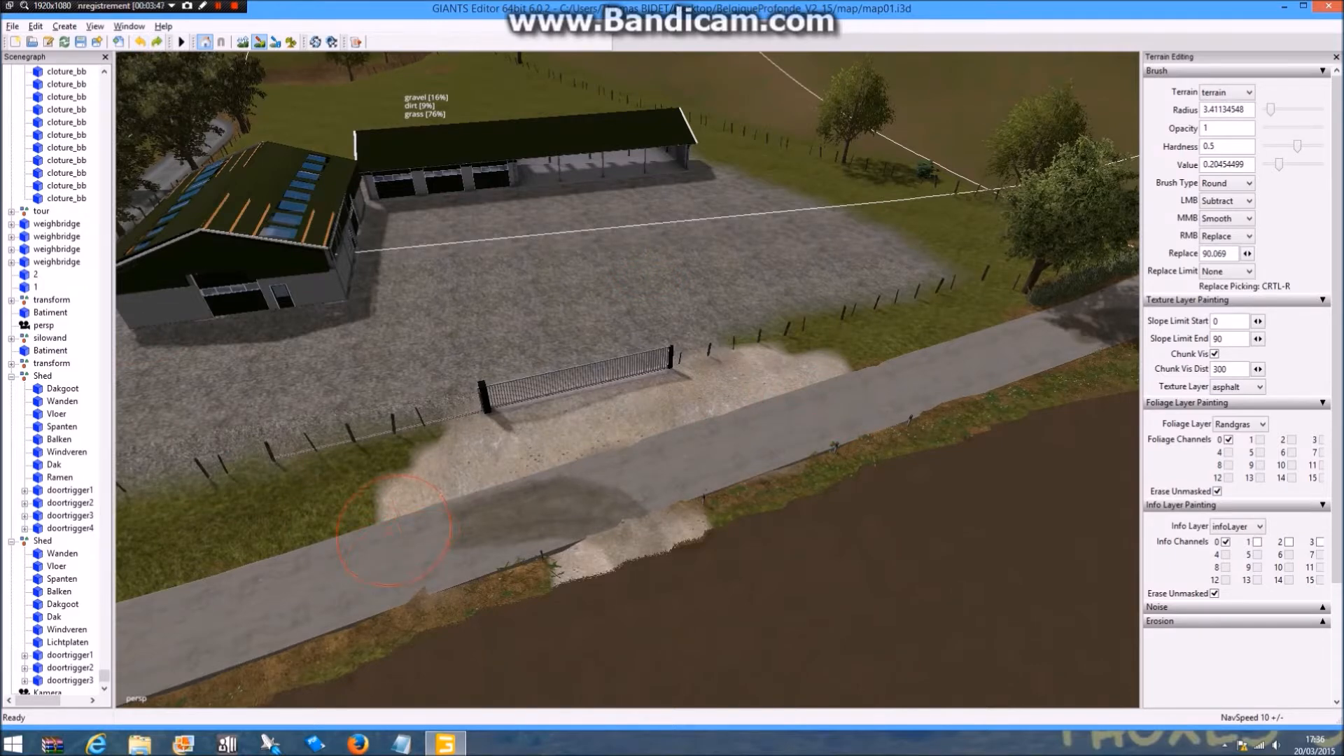
pyautogui.moveTo(393, 530); pyautogui.dragTo(391, 533)
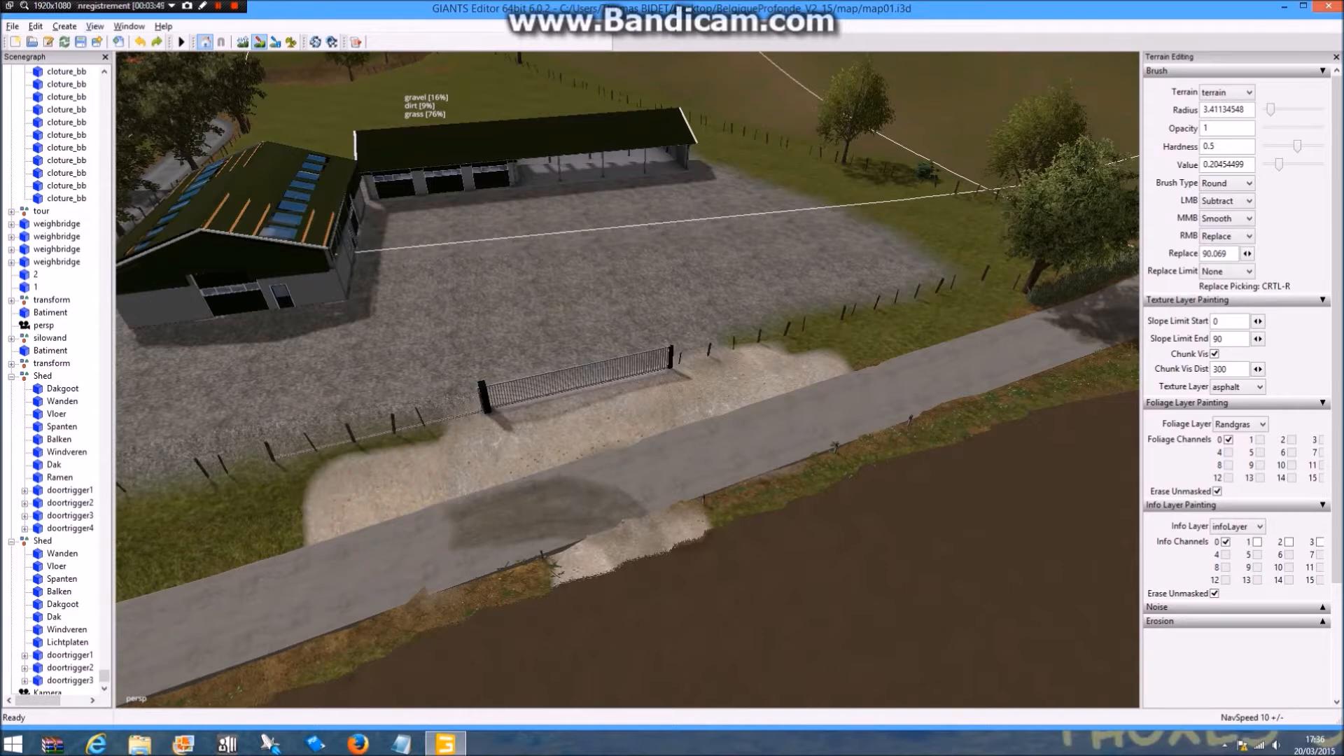
pyautogui.click(140, 41)
pyautogui.moveTo(363, 562); pyautogui.dragTo(369, 536)
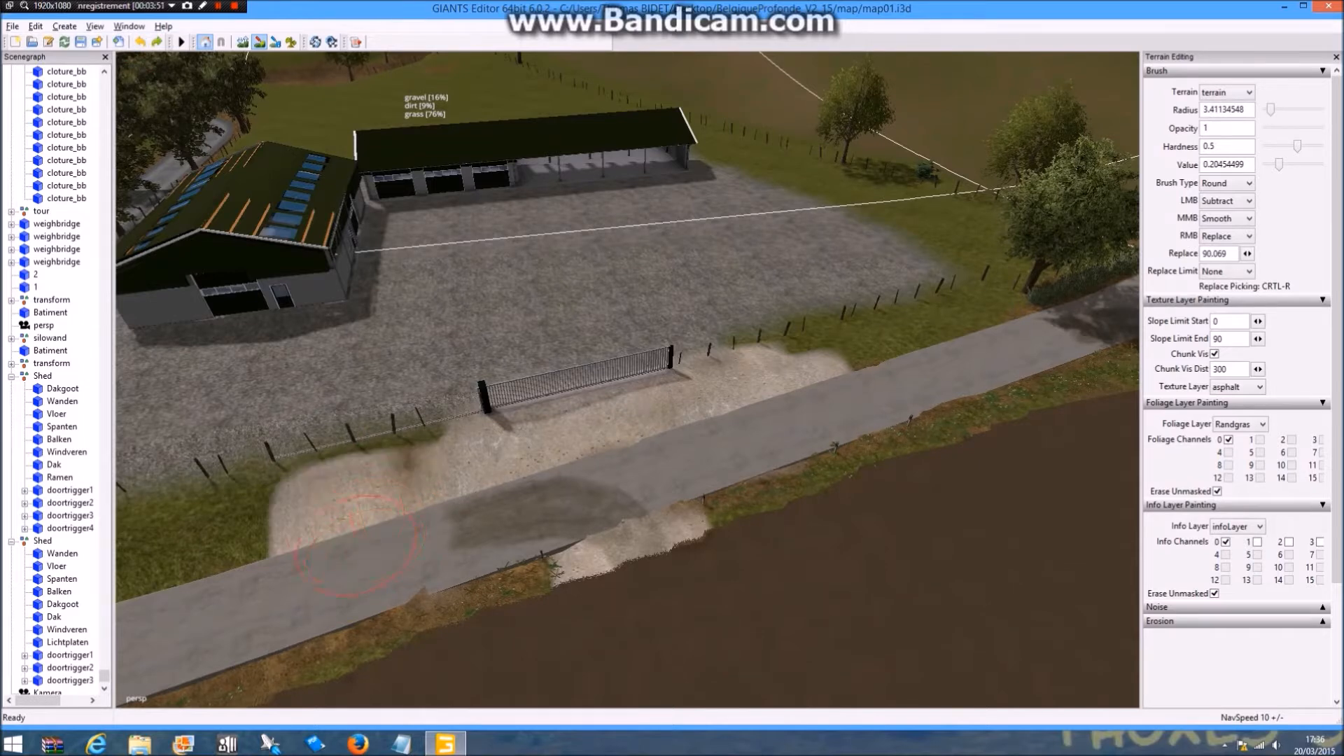
pyautogui.click(140, 41)
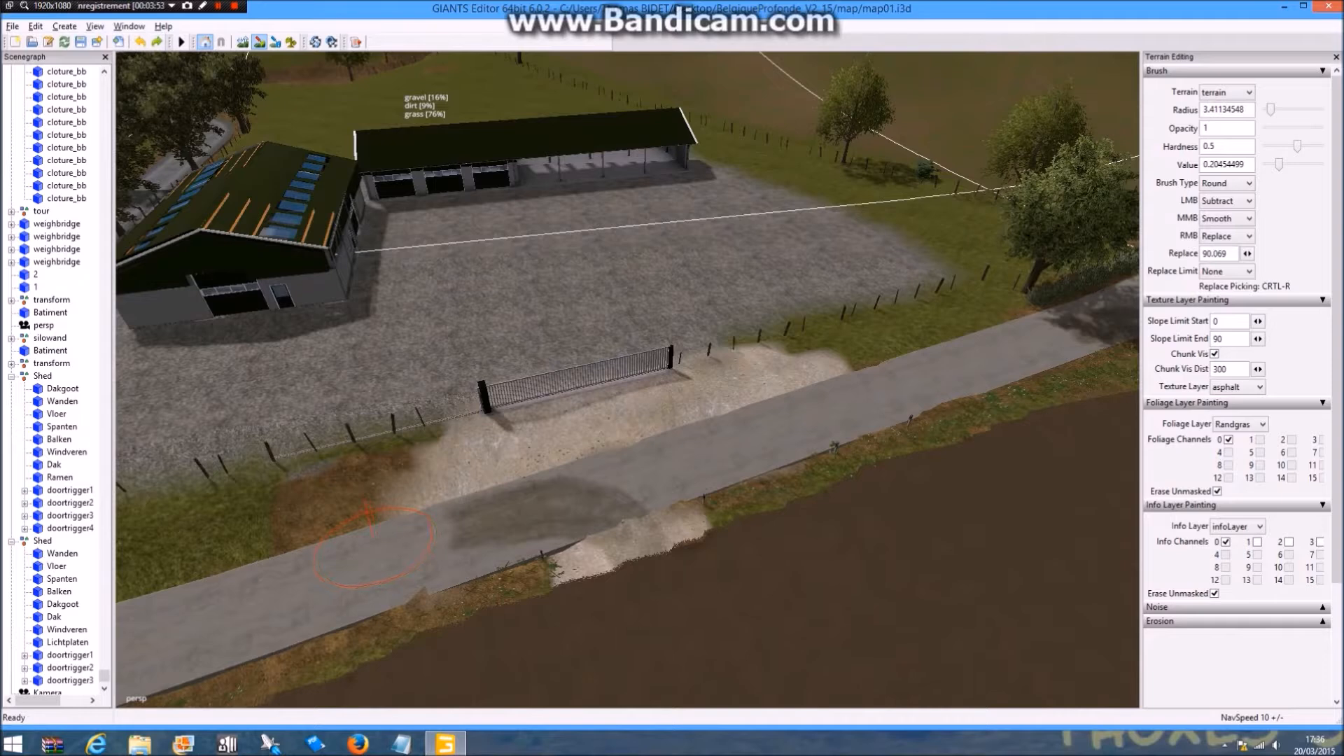
pyautogui.moveTo(367, 516); pyautogui.dragTo(439, 510)
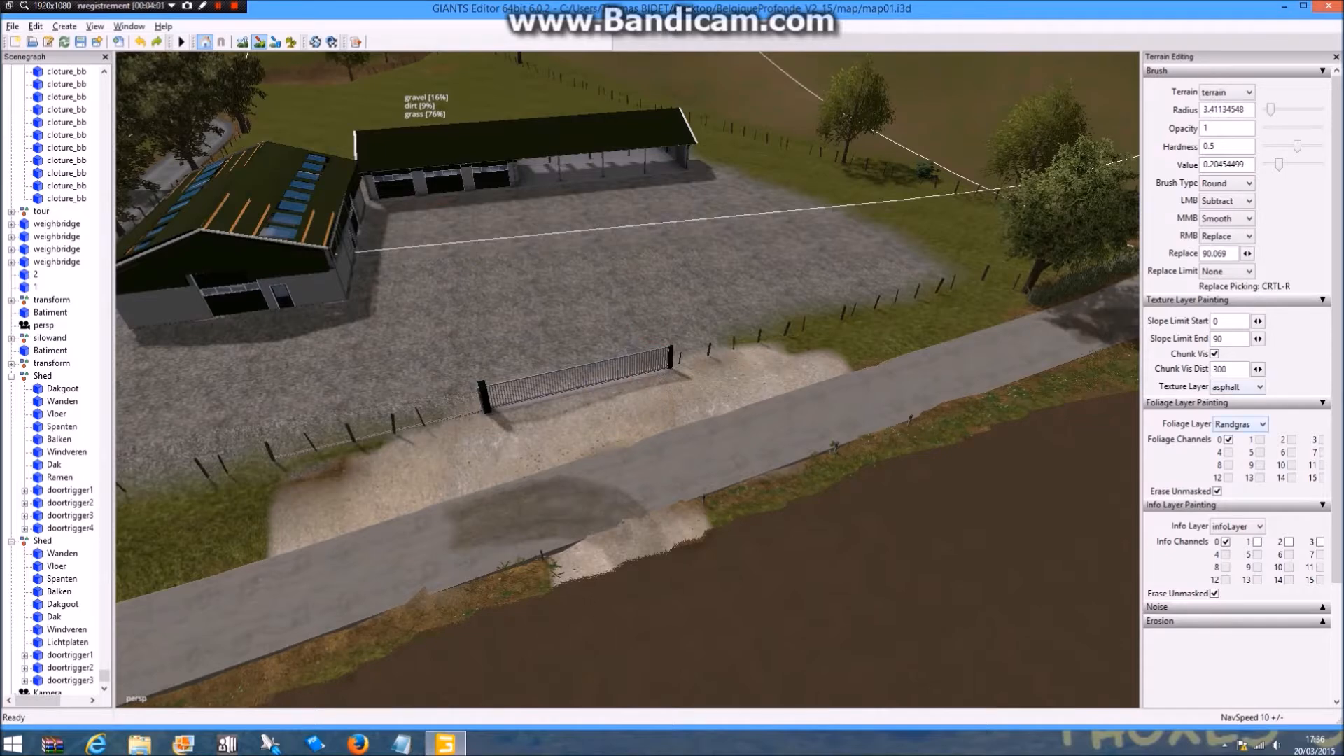
# Paint the grass texture over the verge on both sides of the entrance, narrowing the surfaced strip to about the gate's width
pyautogui.click(1237, 387)
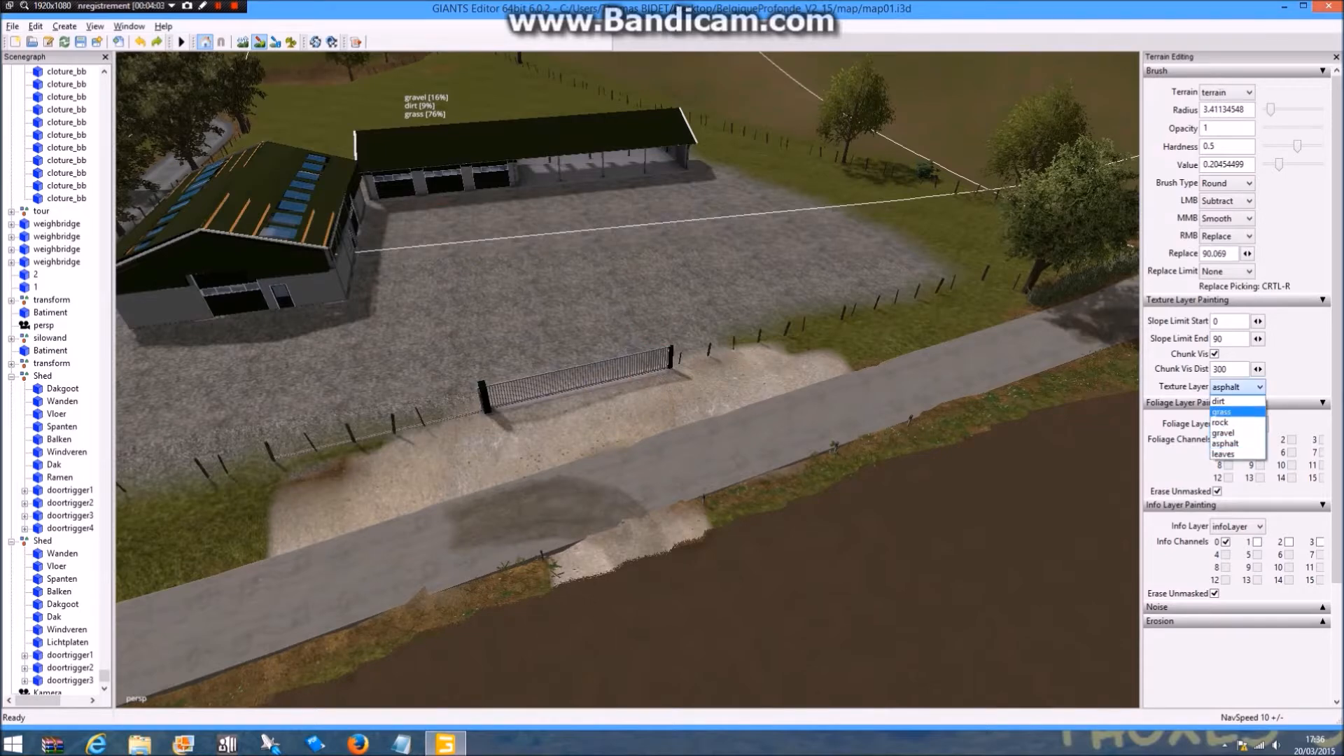
pyautogui.click(1232, 412)
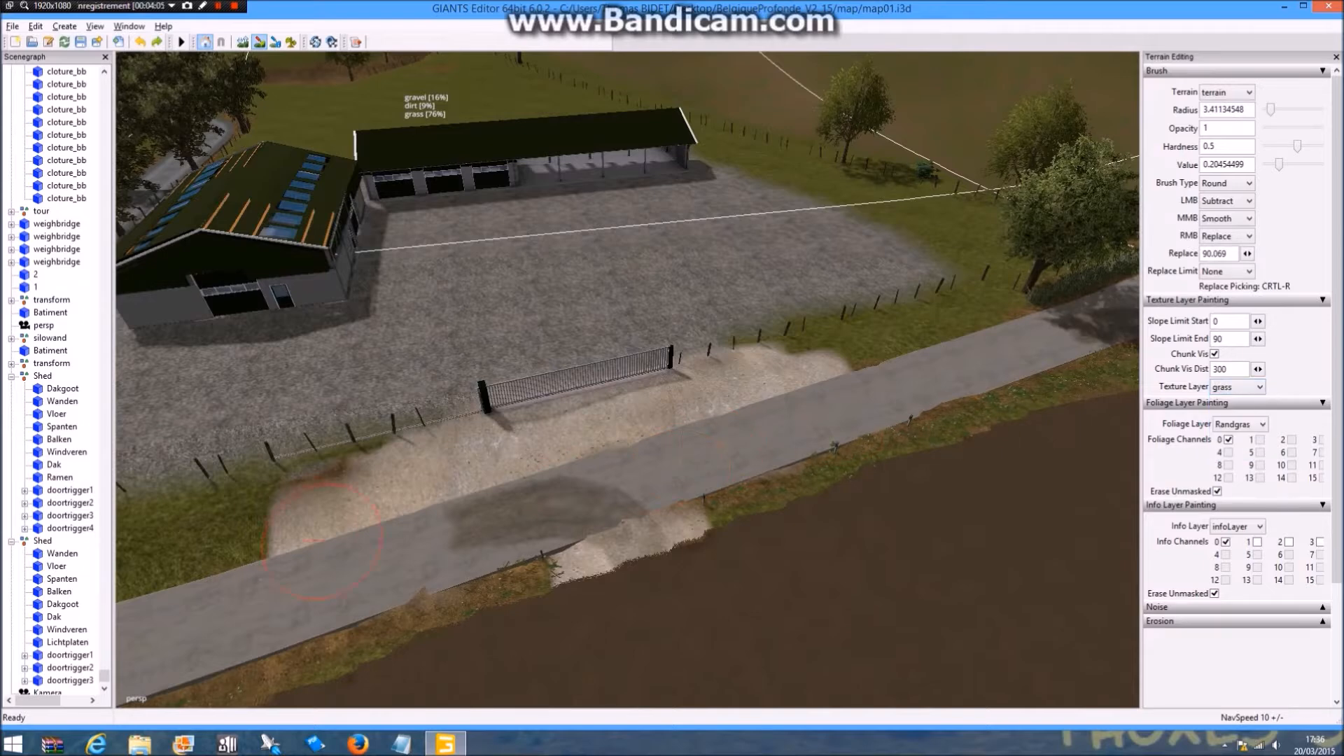
pyautogui.moveTo(313, 526)
pyautogui.mouseDown()
pyautogui.moveTo(337, 507)
pyautogui.moveTo(403, 517)
pyautogui.moveTo(414, 484)
pyautogui.mouseUp()
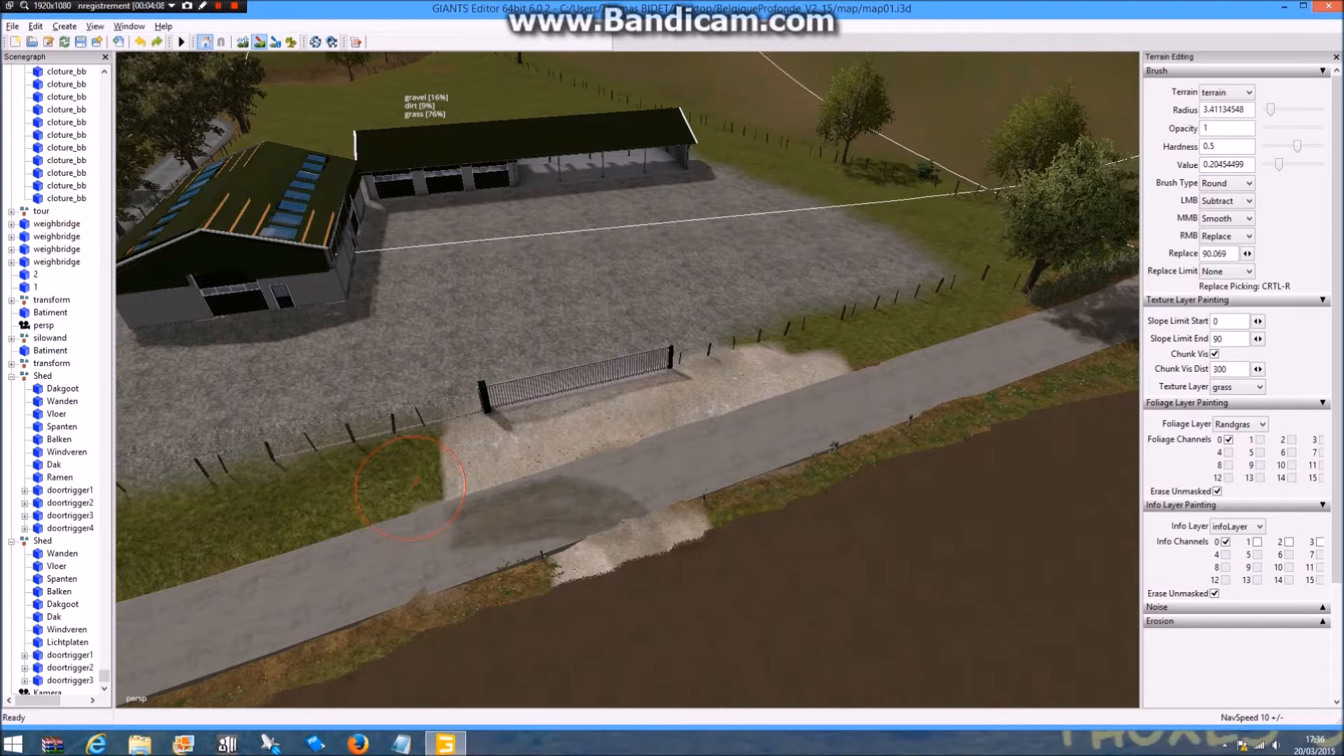
pyautogui.moveTo(856, 394)
pyautogui.mouseDown()
pyautogui.moveTo(805, 372)
pyautogui.moveTo(754, 371)
pyautogui.mouseUp()
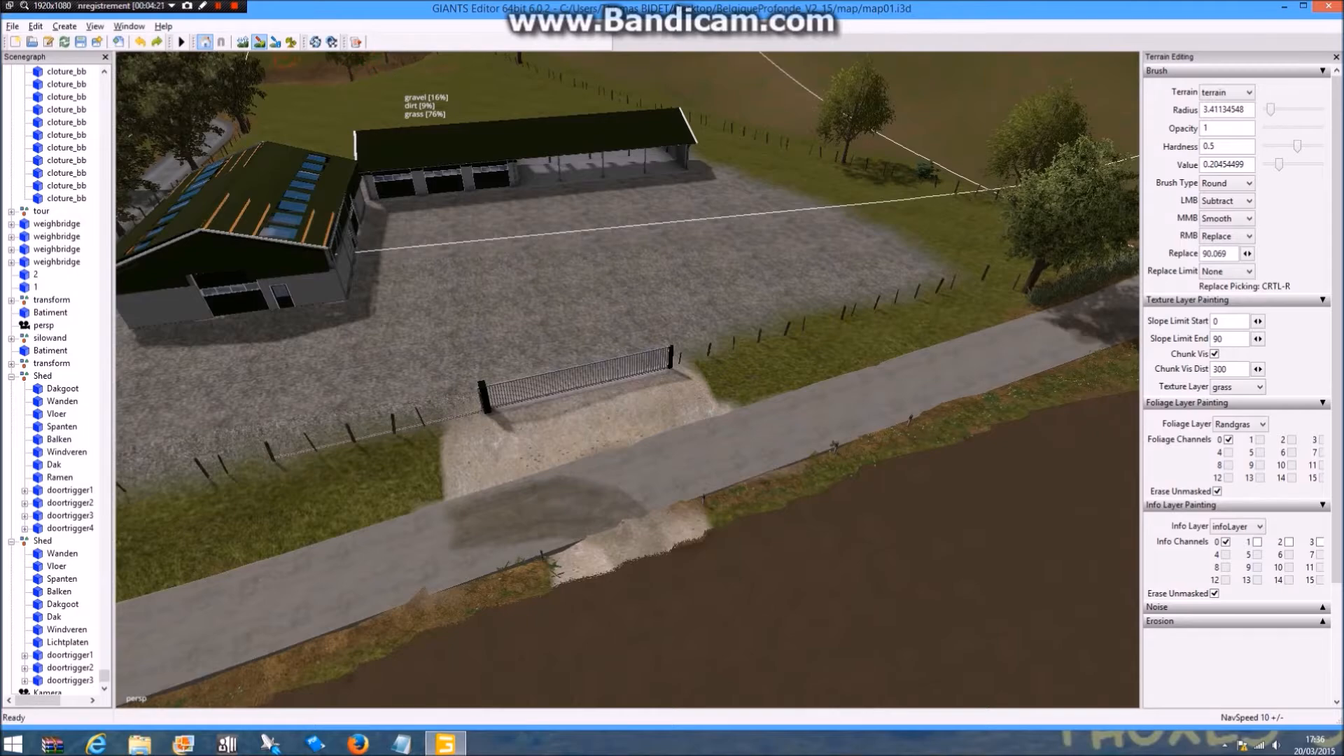
pyautogui.click(260, 42)
# Examine the surfaced entrance, the sliding gate and the adjoining road at close range
pyautogui.moveTo(448, 280)
pyautogui.keyDown('alt'); pyautogui.mouseDown()
pyautogui.moveTo(468, 272)
pyautogui.moveTo(393, 287)
pyautogui.moveTo(413, 238)
pyautogui.moveTo(574, 242)
pyautogui.moveTo(567, 210)
pyautogui.moveTo(693, 201)
pyautogui.mouseUp(); pyautogui.keyUp('alt')
pyautogui.scroll(3, 627, 380)
pyautogui.scroll(4, 628, 379)
pyautogui.scroll(3, 627, 379)
pyautogui.scroll(3, 627, 379)
pyautogui.scroll(3, 627, 380)
pyautogui.scroll(-6, 628, 379)
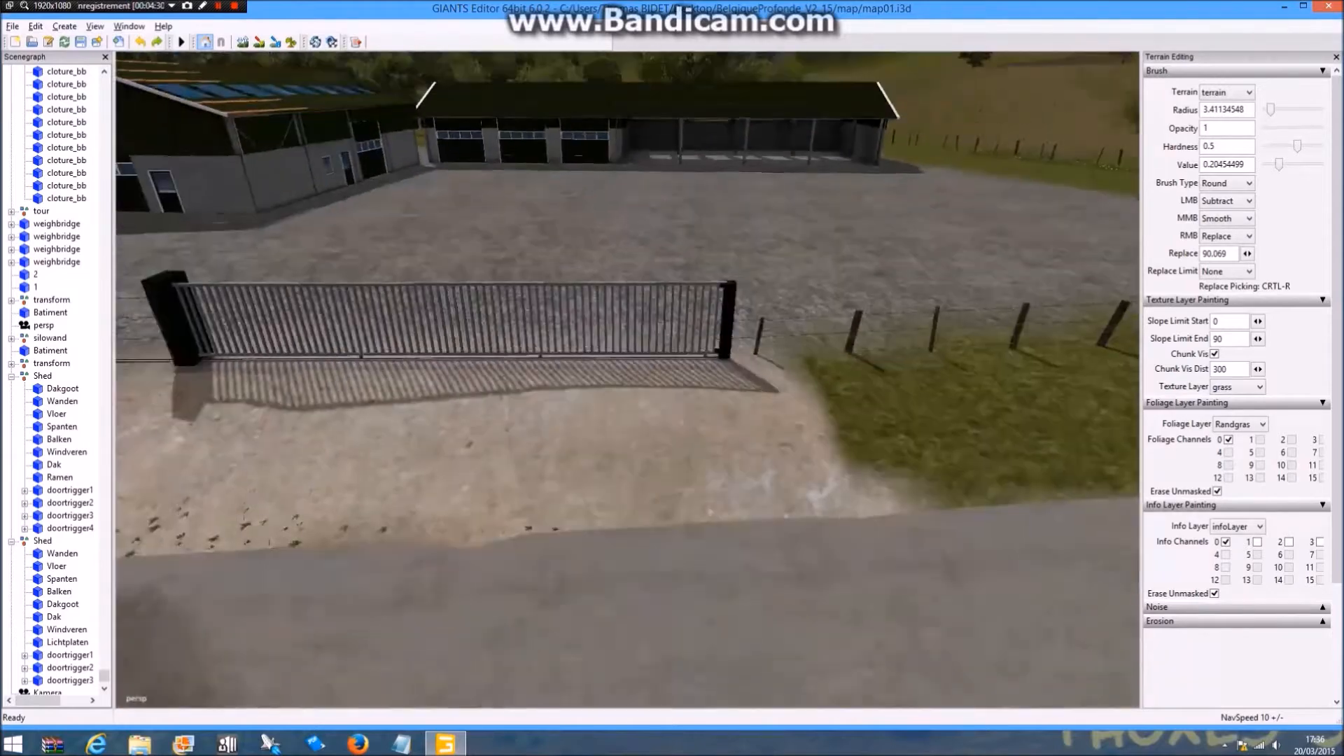
pyautogui.click(504, 323)
pyautogui.keyDown('alt'); pyautogui.moveTo(504, 324); pyautogui.dragTo(434, 336); pyautogui.keyUp('alt')
pyautogui.click(476, 469)
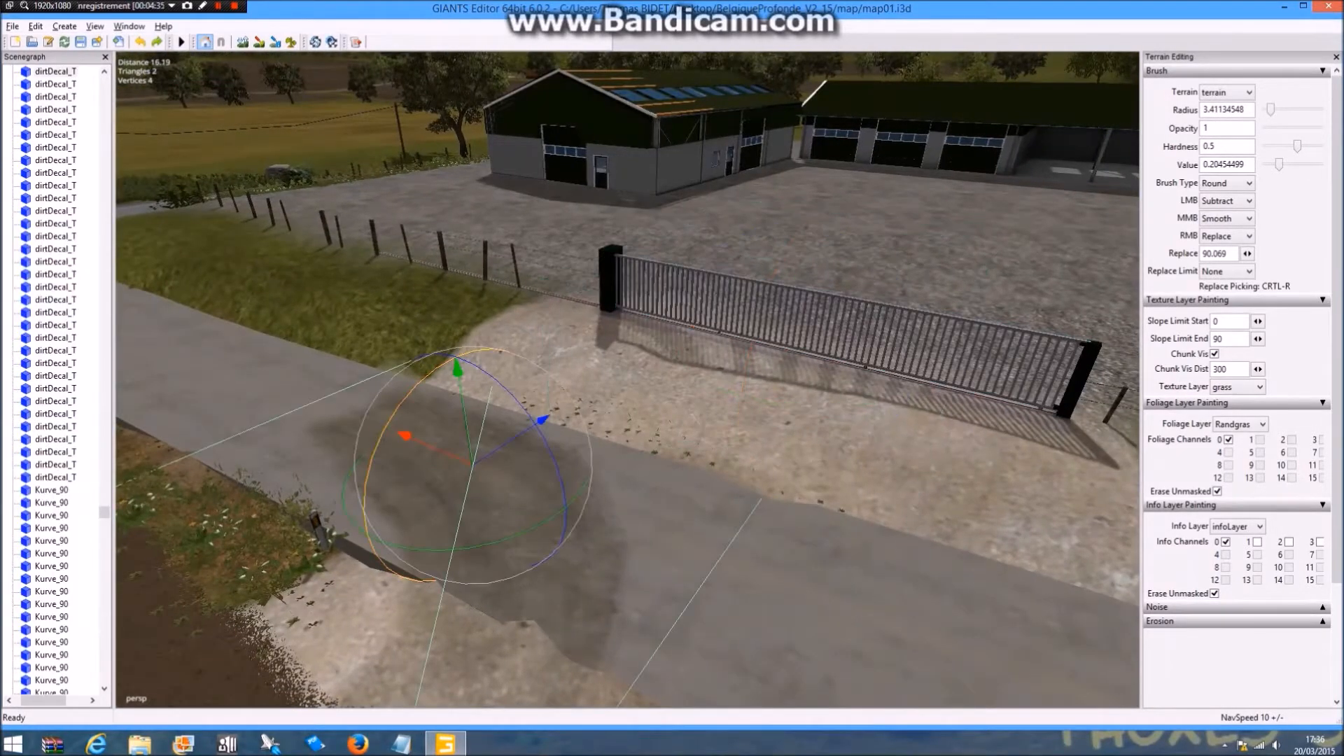
# Place an oak tree on the verge next to the sliding gate's post on the shed side
pyautogui.keyDown('alt'); pyautogui.moveTo(473, 455); pyautogui.dragTo(578, 416); pyautogui.keyUp('alt')
pyautogui.click(581, 413)
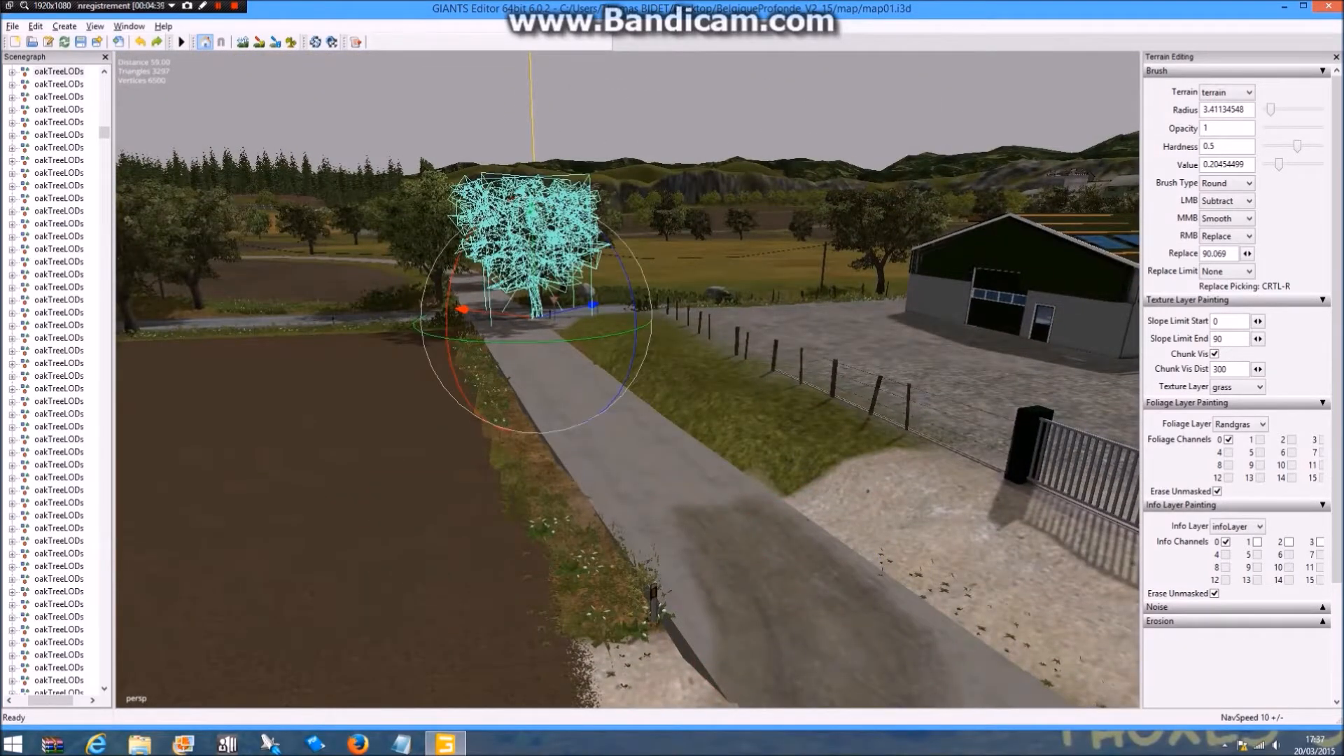
pyautogui.hotkey('ctrl', 'b')
pyautogui.click(895, 448)
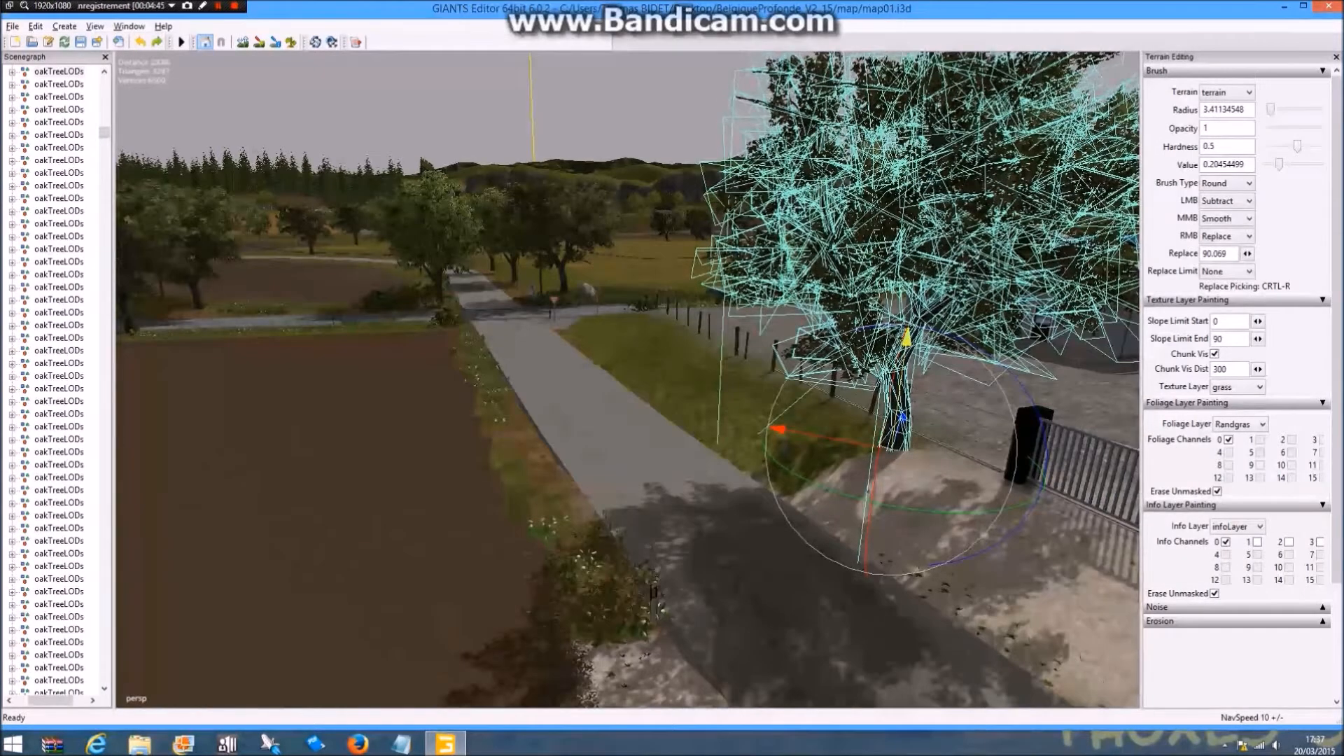
# Place a maple tree on the roadside verge in front of the gabled shed, in line with the oak
pyautogui.click(566, 382)
pyautogui.keyDown('alt'); pyautogui.moveTo(566, 381); pyautogui.dragTo(931, 269); pyautogui.keyUp('alt')
pyautogui.scroll(5, 501, 439)
pyautogui.scroll(5, 628, 379)
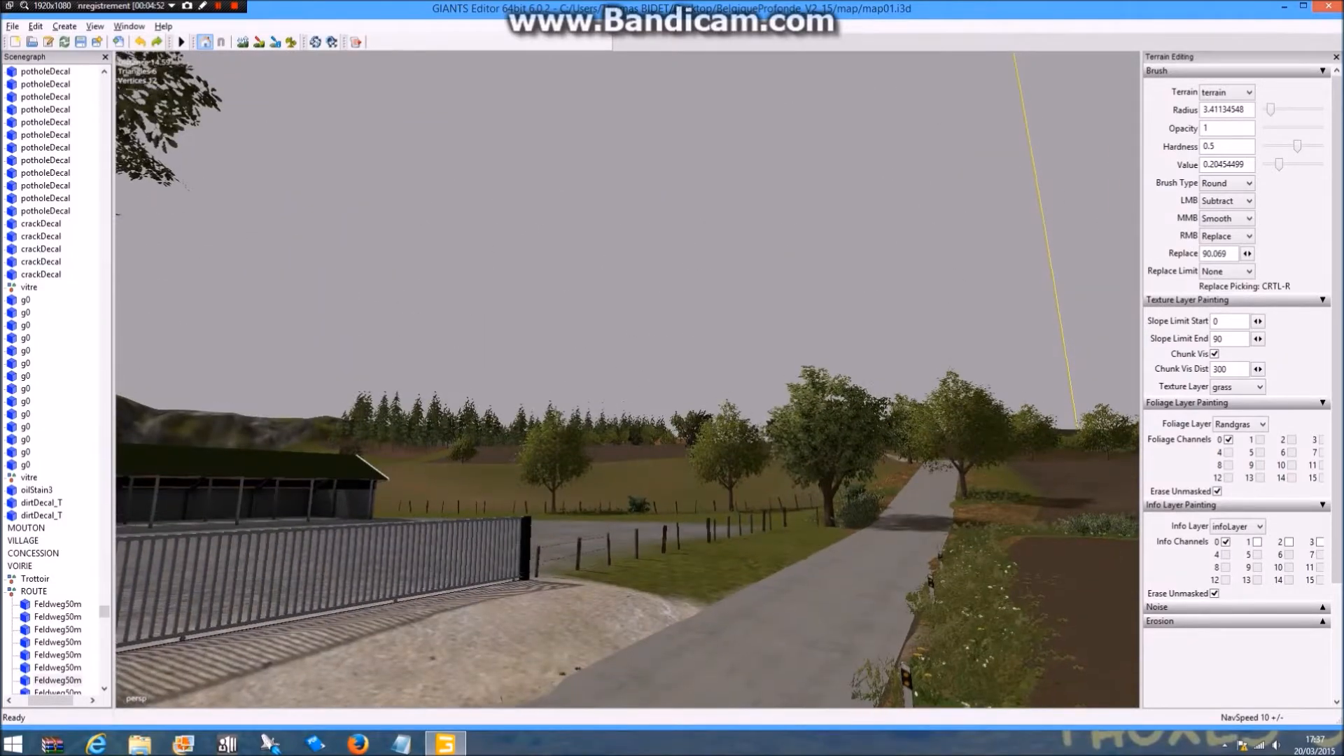
pyautogui.keyDown('alt'); pyautogui.moveTo(840, 316); pyautogui.dragTo(420, 189); pyautogui.keyUp('alt')
pyautogui.scroll(5, 420, 189)
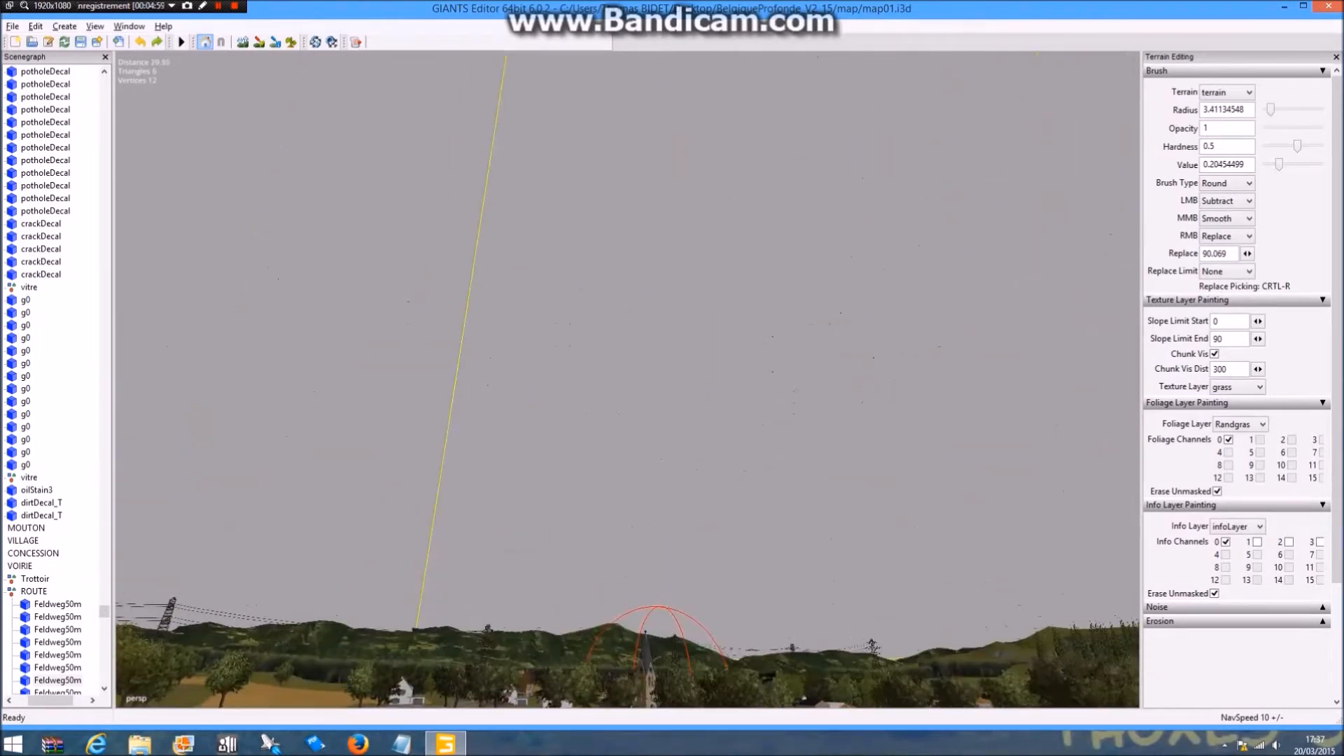
pyautogui.scroll(4, 420, 189)
pyautogui.keyDown('alt'); pyautogui.moveTo(420, 189); pyautogui.dragTo(978, 378); pyautogui.keyUp('alt')
pyautogui.click(721, 340)
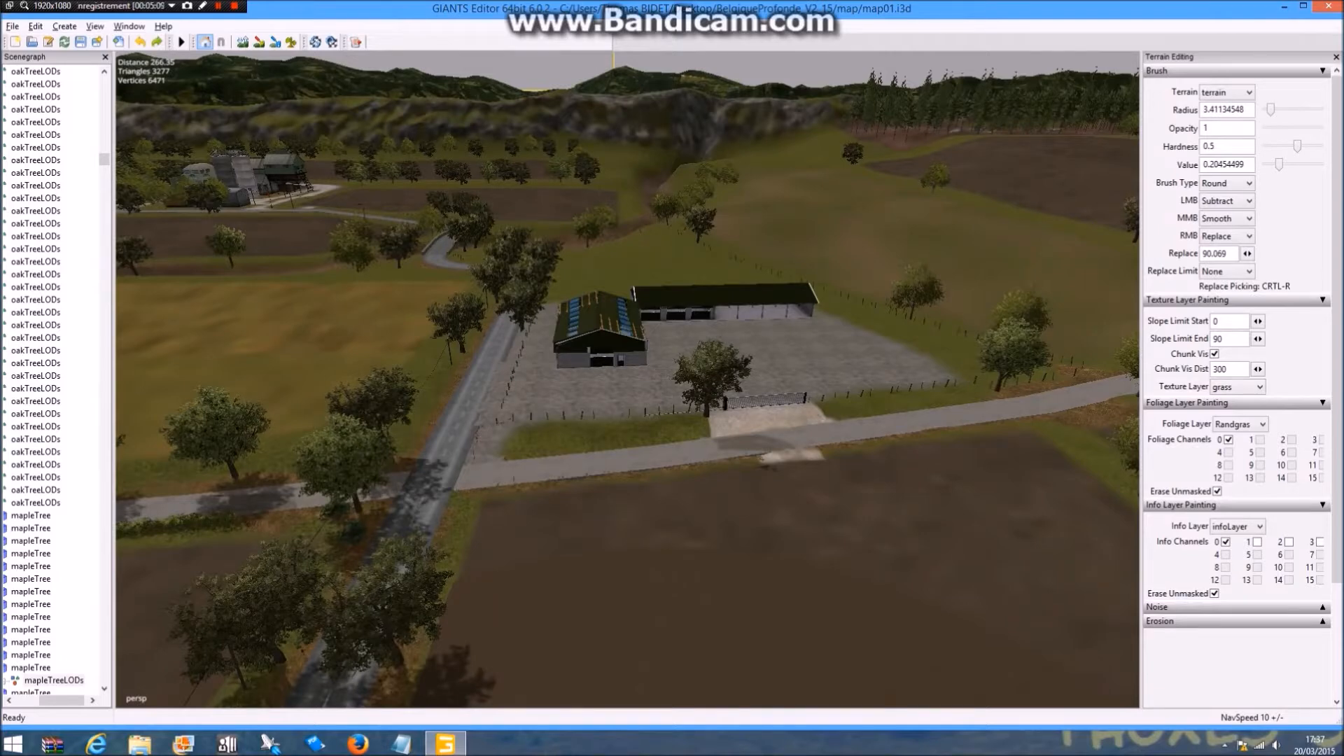
pyautogui.hotkey('ctrl', 'b')
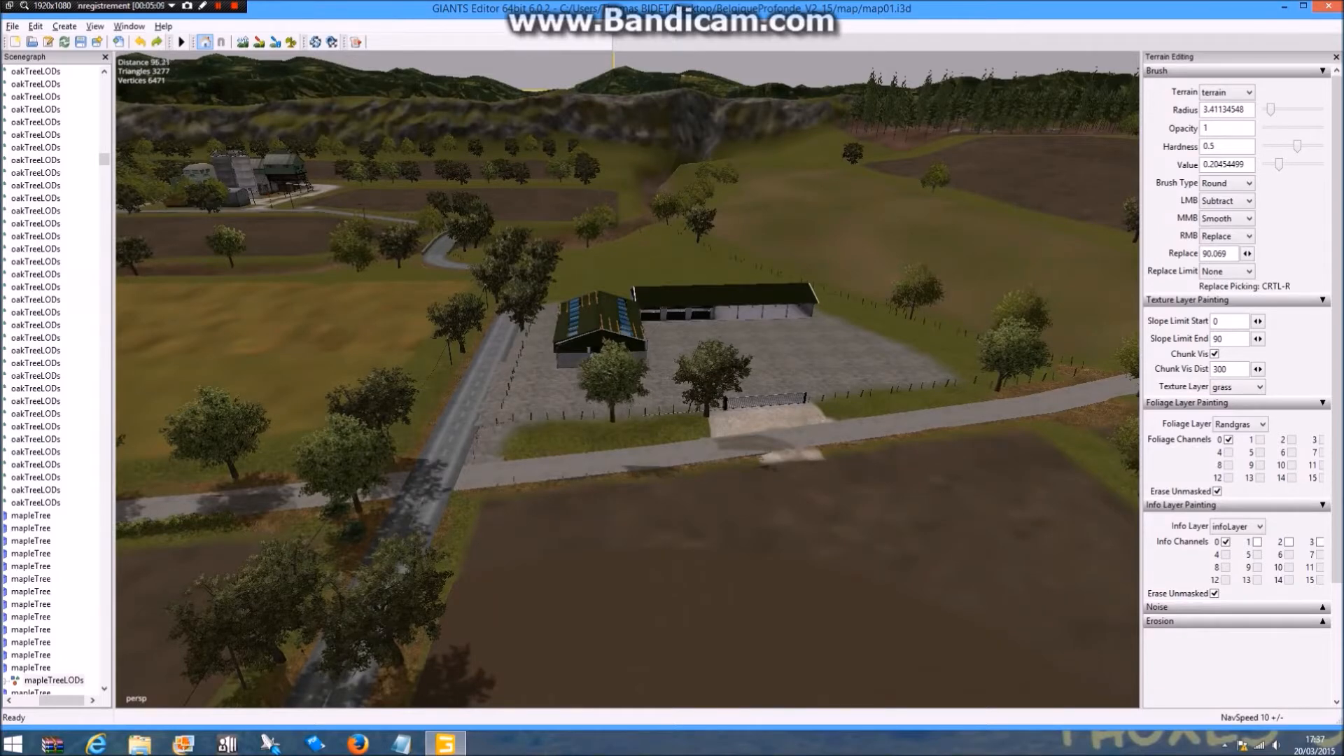
pyautogui.click(611, 419)
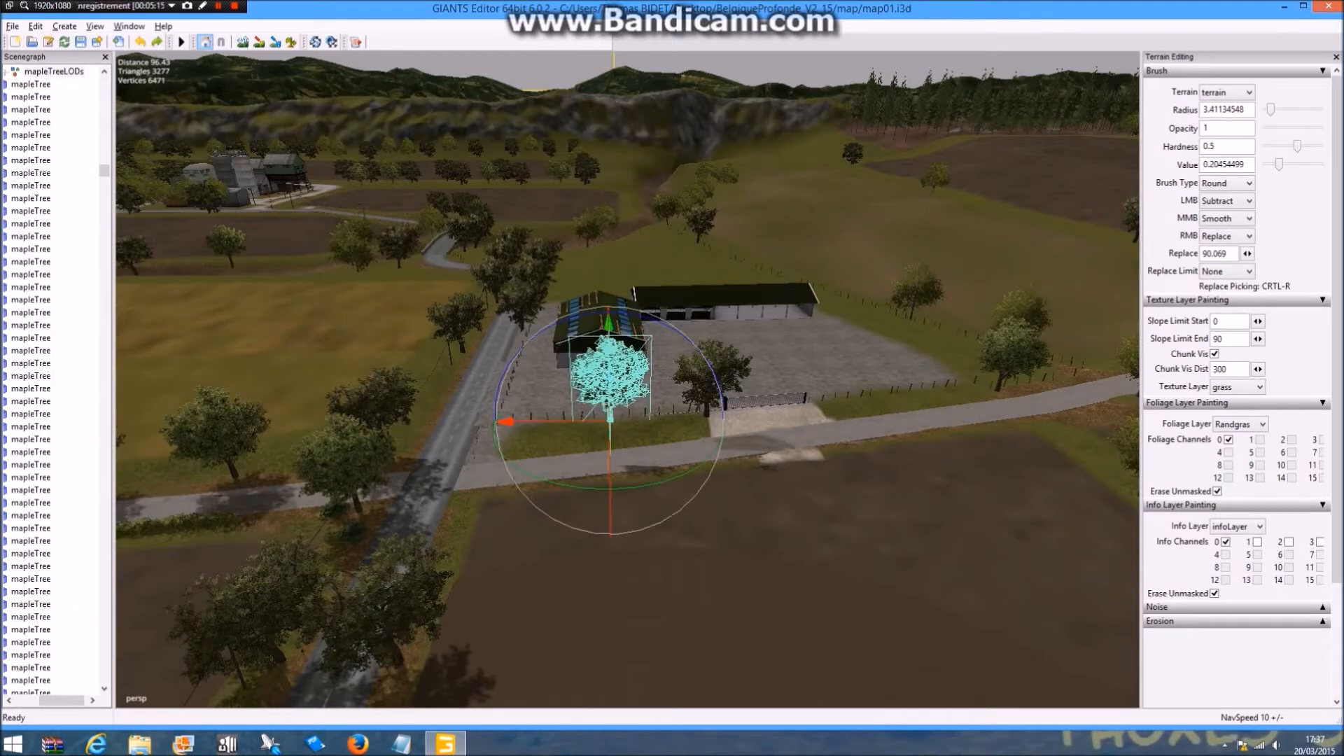
# Place another maple tree on the verge along the fence on the far side of the sliding gate
pyautogui.keyDown('alt'); pyautogui.moveTo(610, 434); pyautogui.dragTo(903, 504); pyautogui.keyUp('alt')
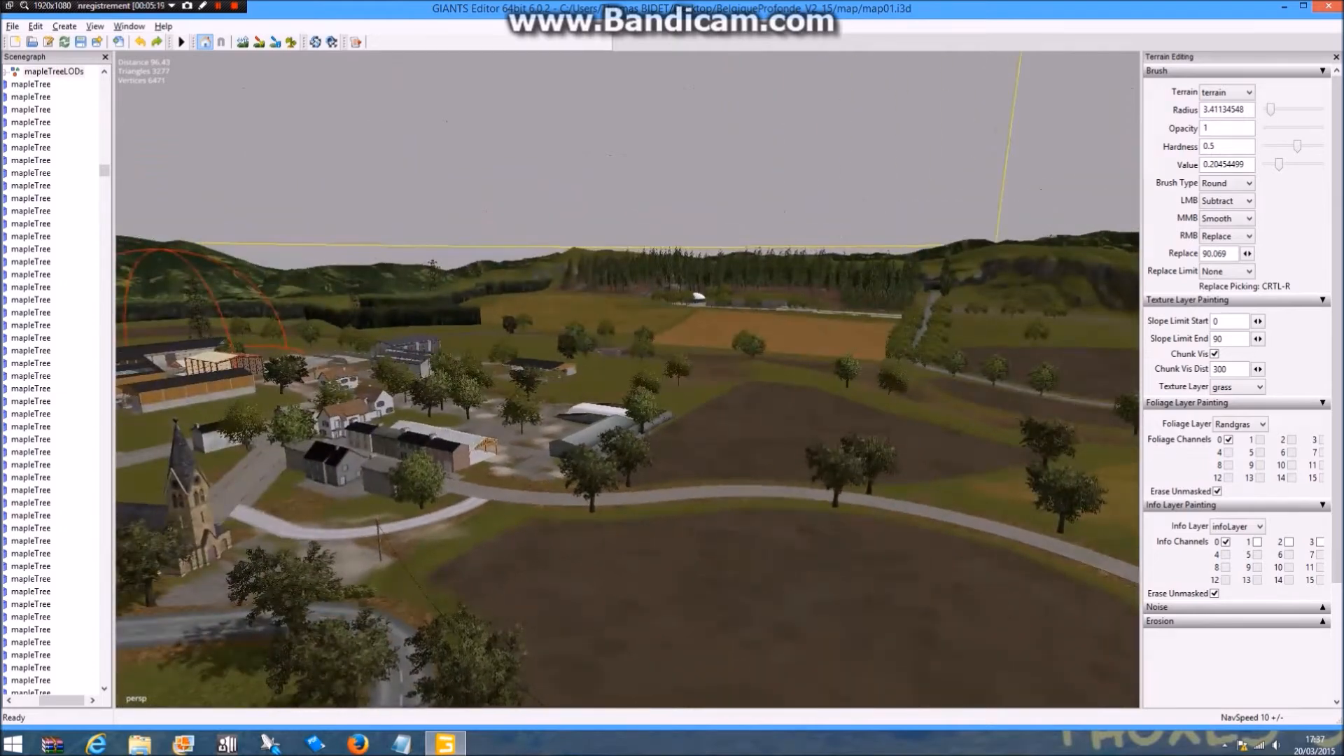
pyautogui.click(752, 343)
pyautogui.keyDown('alt'); pyautogui.moveTo(752, 344); pyautogui.dragTo(455, 290); pyautogui.keyUp('alt')
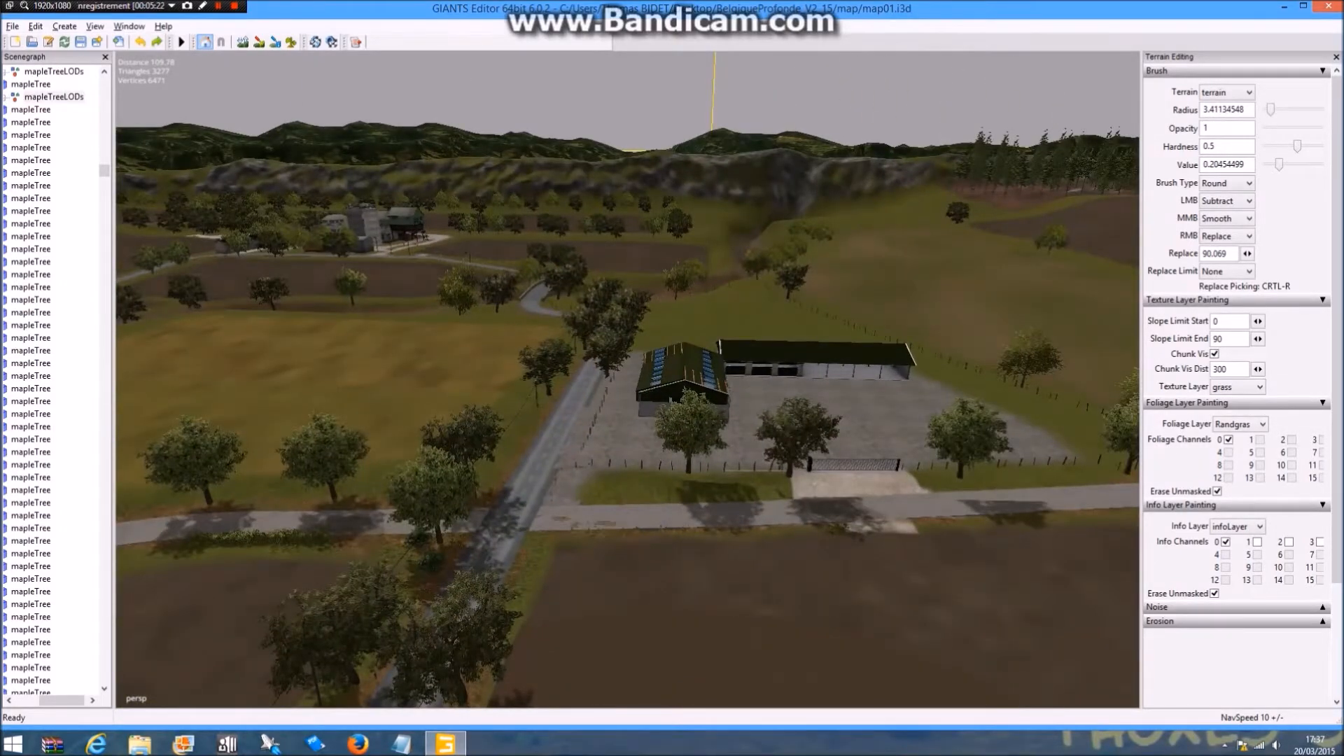
pyautogui.hotkey('ctrl', 'b')
# Place a birch tree farther along the roadside verge, beyond the maple on the far side of the gate
pyautogui.hotkey('ctrl', 'd')
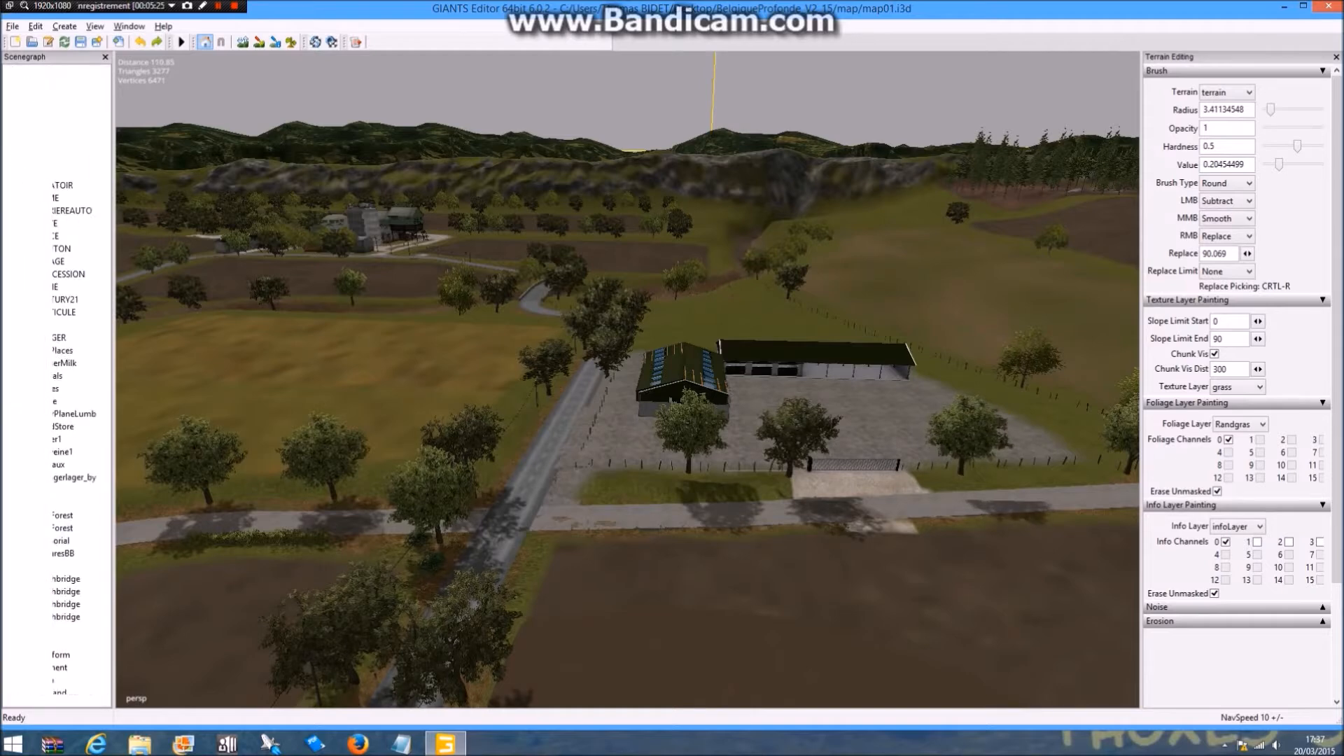
pyautogui.keyDown('alt'); pyautogui.moveTo(968, 427); pyautogui.dragTo(869, 466); pyautogui.keyUp('alt')
pyautogui.click(720, 282)
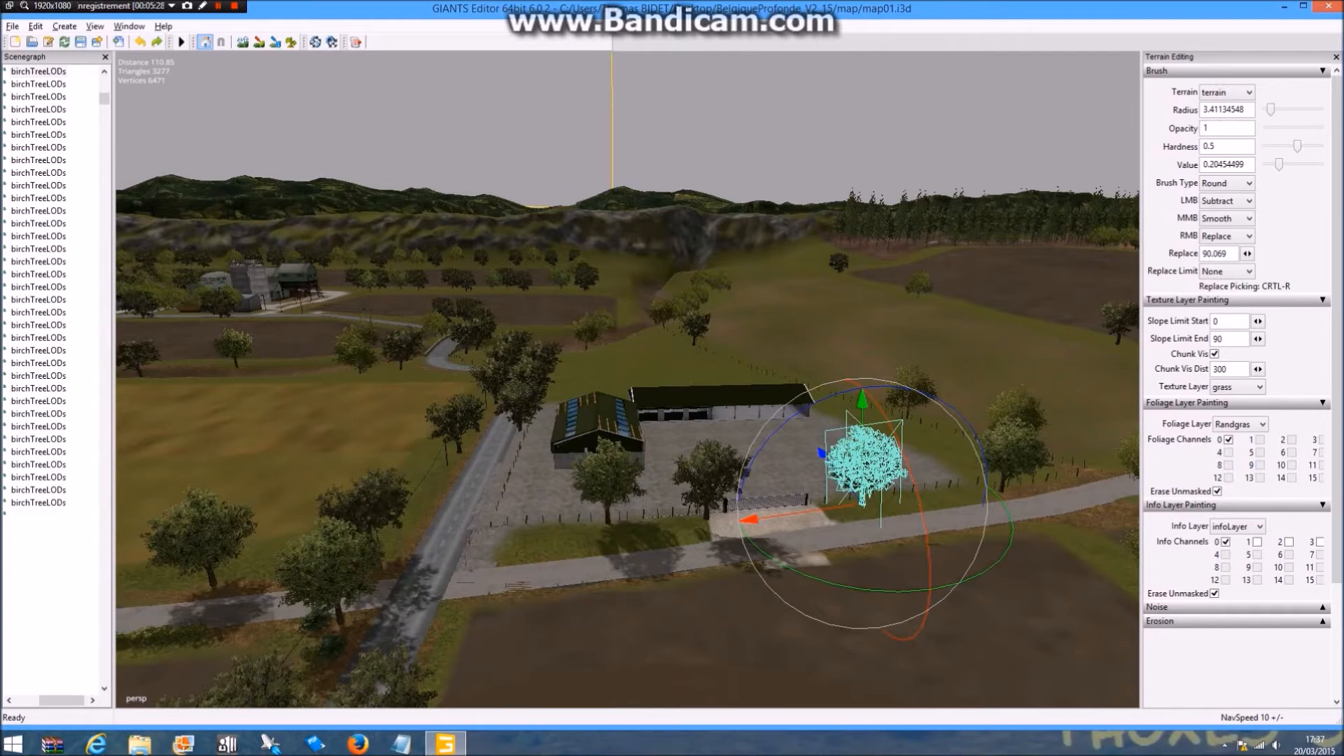
pyautogui.keyDown('alt'); pyautogui.moveTo(721, 281); pyautogui.dragTo(670, 253); pyautogui.keyUp('alt')
pyautogui.hotkey('ctrl', 'b')
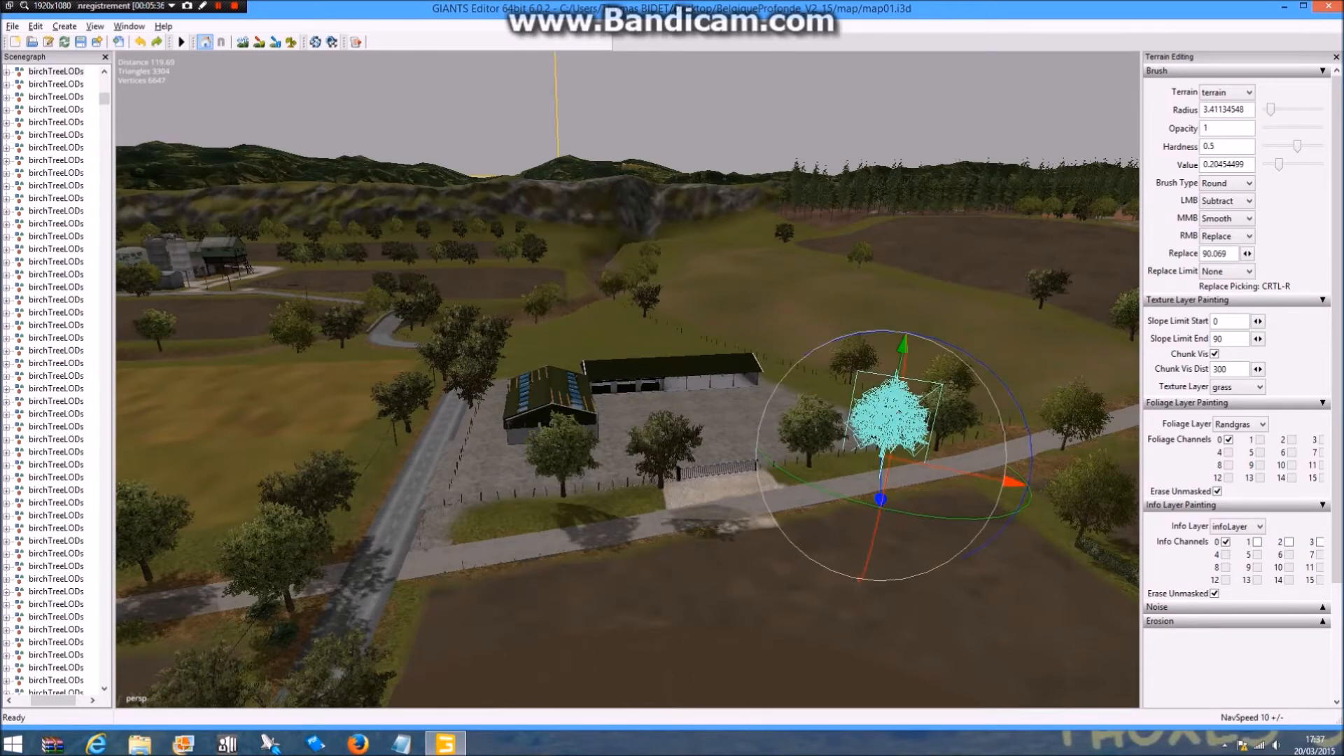
# Place a birch tree on the grassed verge at the road junction corner, beyond the maple in front of the gabled shed
pyautogui.hotkey('ctrl', 'b')
pyautogui.click(465, 506)
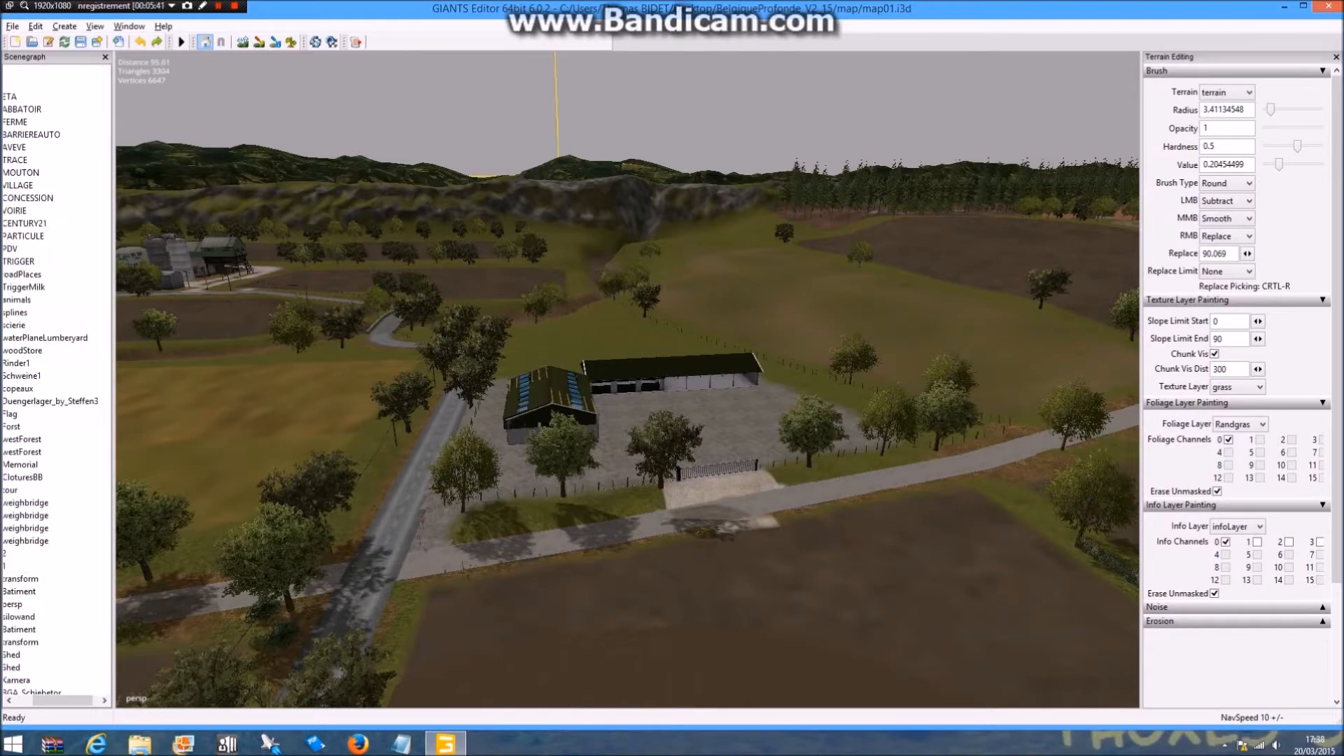
# Shift the oak beside the sliding gate along the verge, slightly away from the entrance
pyautogui.keyDown('alt'); pyautogui.moveTo(465, 507); pyautogui.dragTo(617, 441); pyautogui.keyUp('alt')
pyautogui.scroll(5, 627, 378)
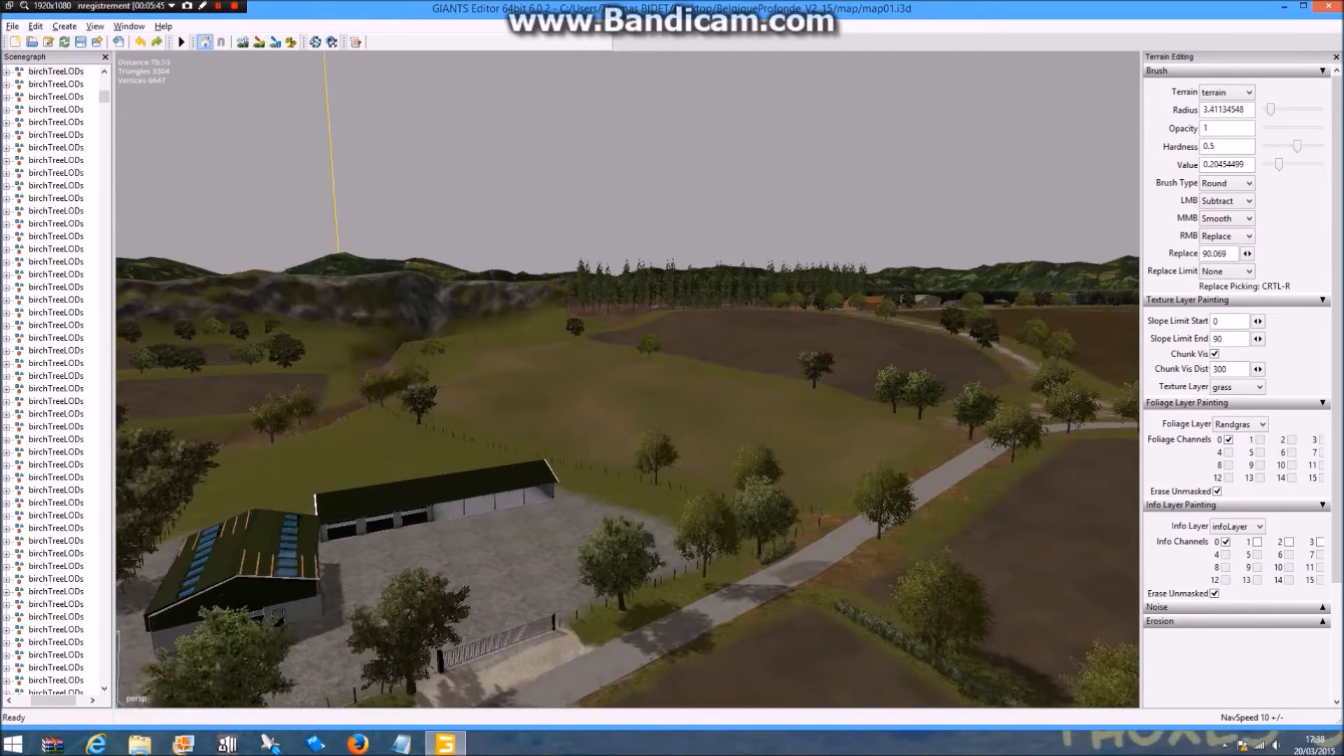
pyautogui.keyDown('alt'); pyautogui.moveTo(616, 392); pyautogui.dragTo(602, 533); pyautogui.keyUp('alt')
pyautogui.scroll(5, 627, 378)
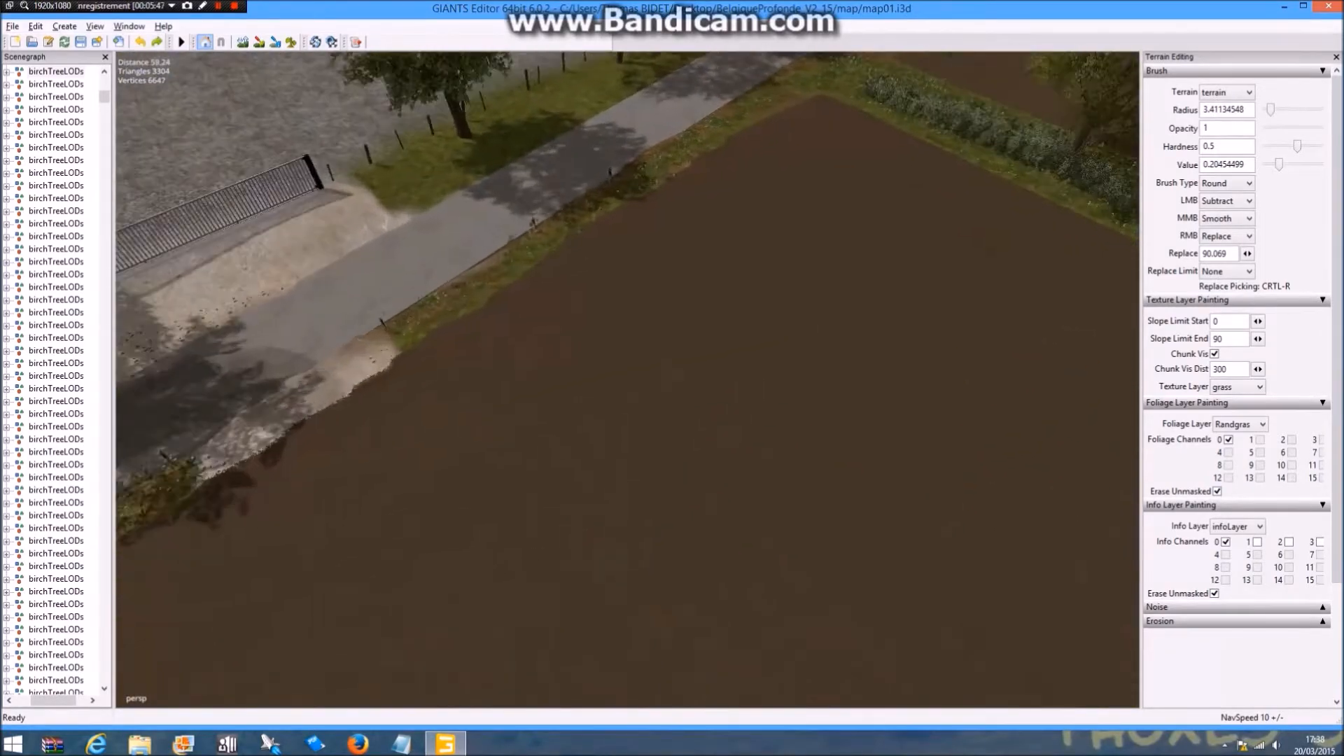
pyautogui.keyDown('alt'); pyautogui.moveTo(627, 449); pyautogui.dragTo(480, 434); pyautogui.keyUp('alt')
pyautogui.click(502, 385)
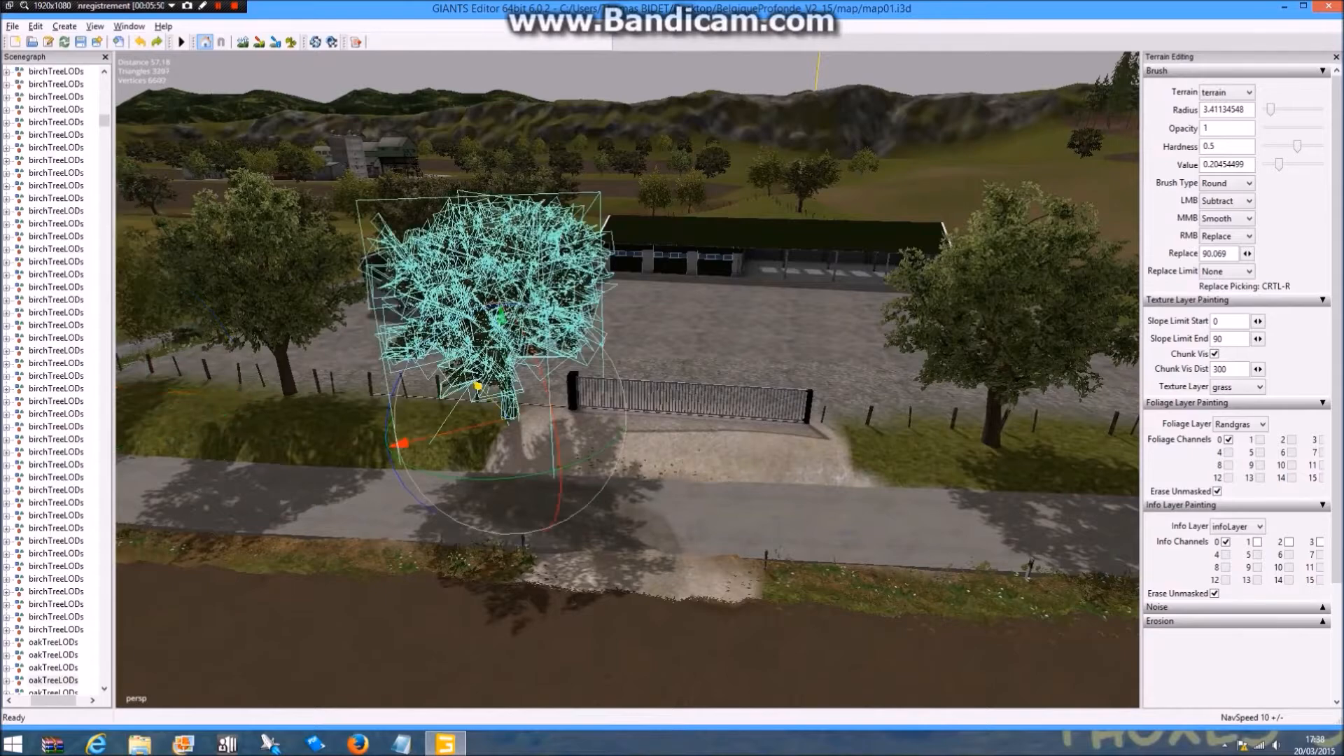
pyautogui.moveTo(400, 443); pyautogui.dragTo(371, 451)
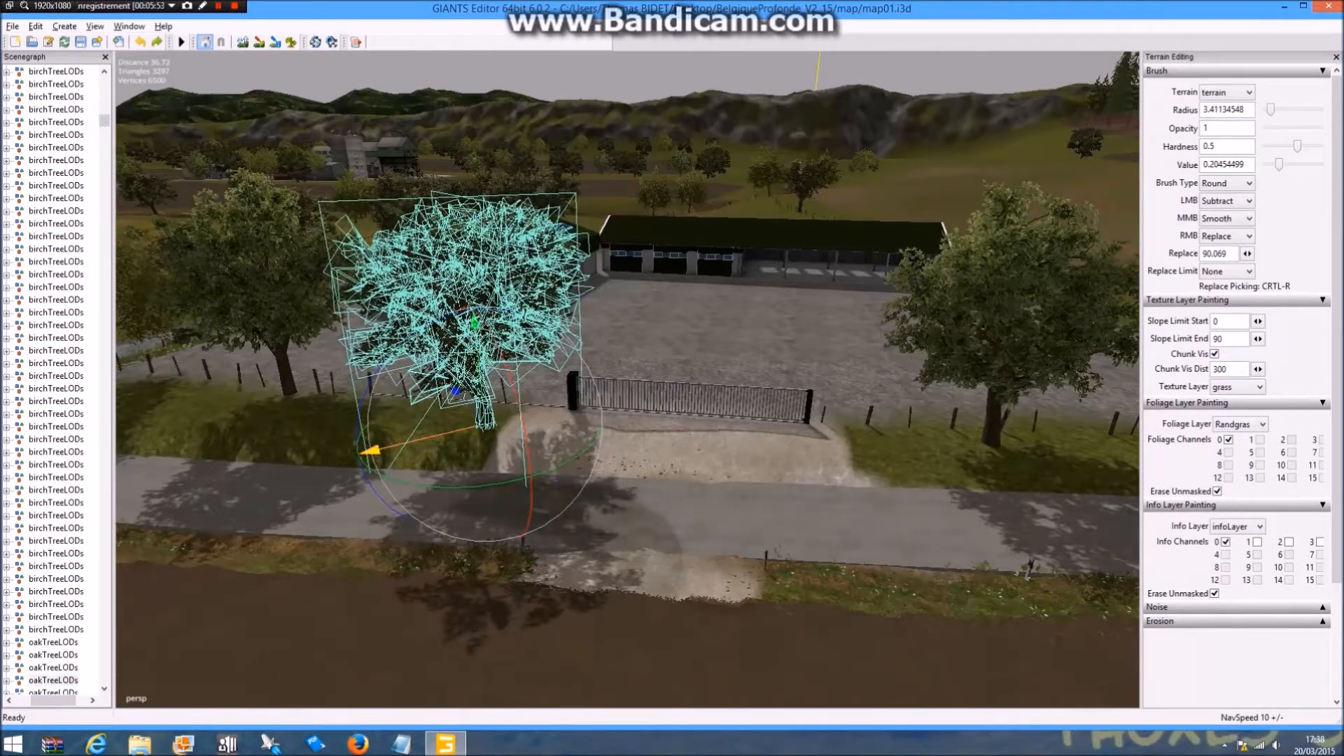
# Move the maple on the far side of the sliding gate closer to the road and the entrance
pyautogui.click(630, 515)
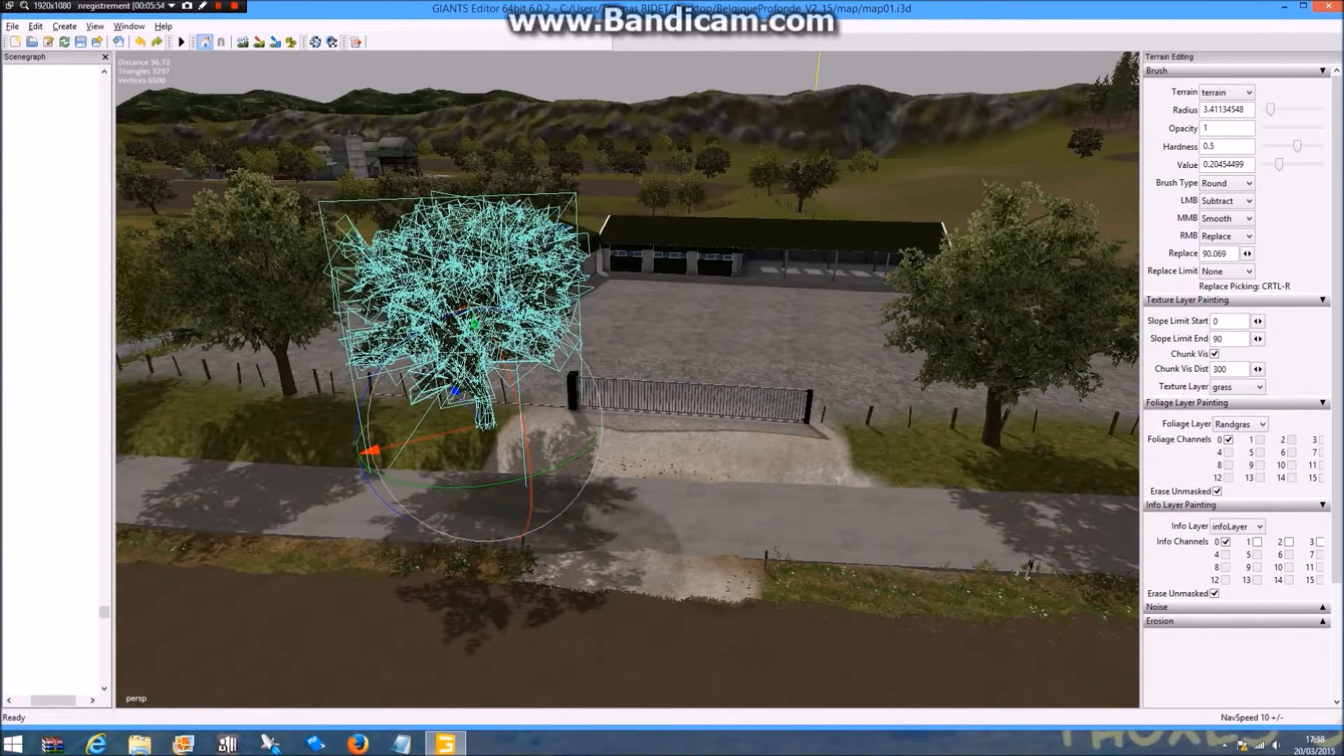
pyautogui.keyDown('alt'); pyautogui.moveTo(630, 515); pyautogui.dragTo(423, 509); pyautogui.keyUp('alt')
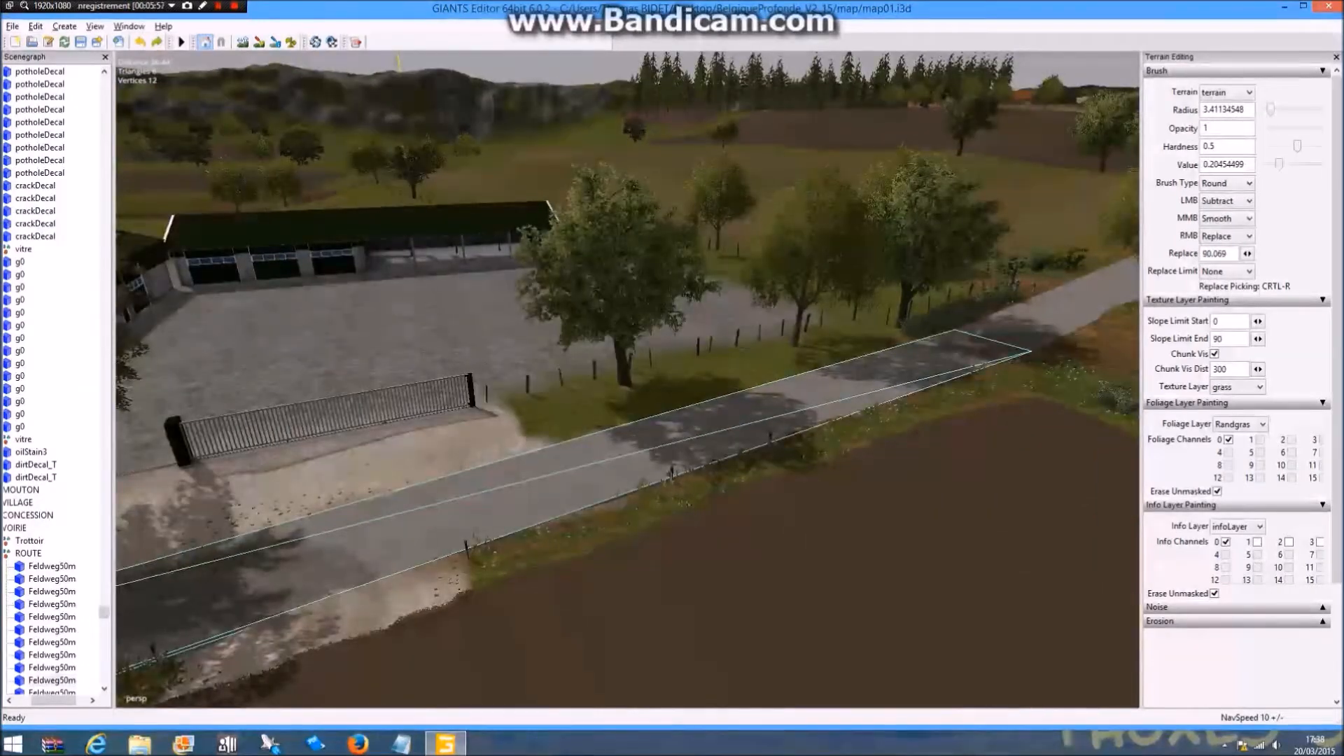
pyautogui.click(620, 312)
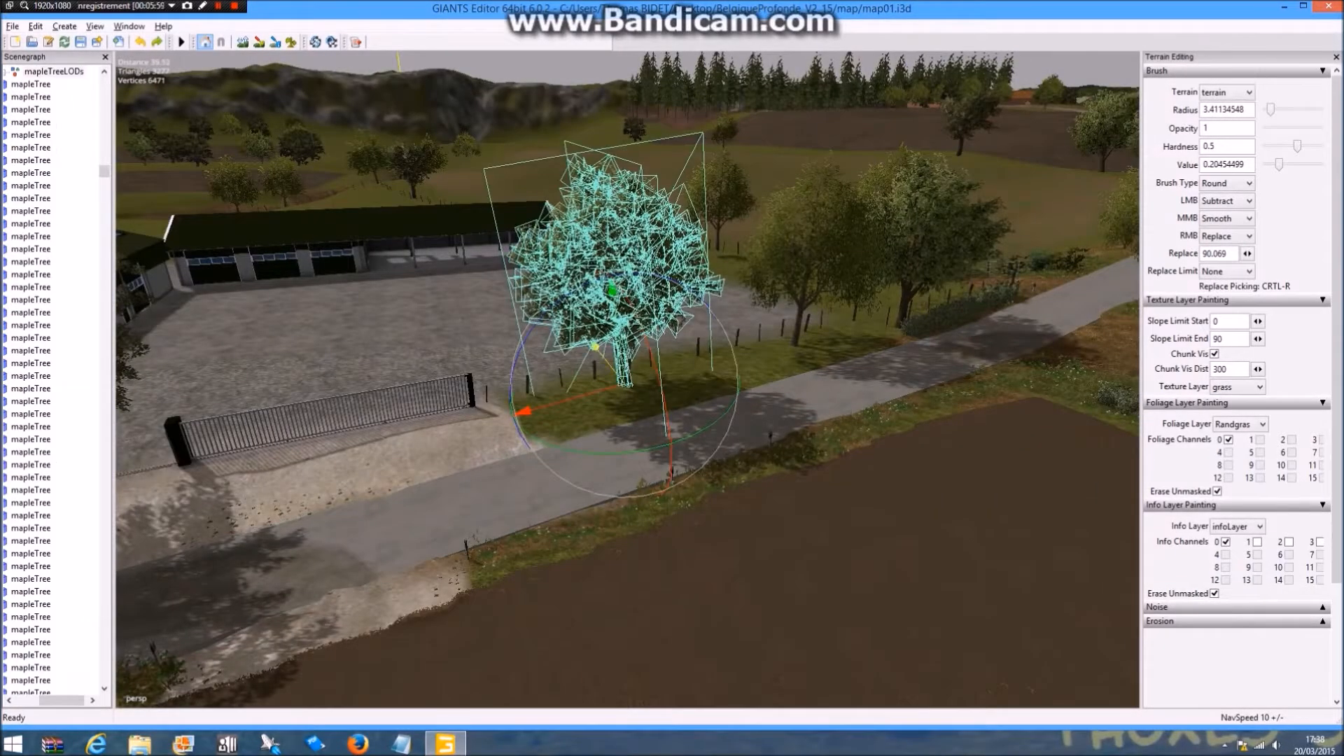
pyautogui.moveTo(595, 347); pyautogui.dragTo(602, 357)
pyautogui.moveTo(530, 421); pyautogui.dragTo(479, 420)
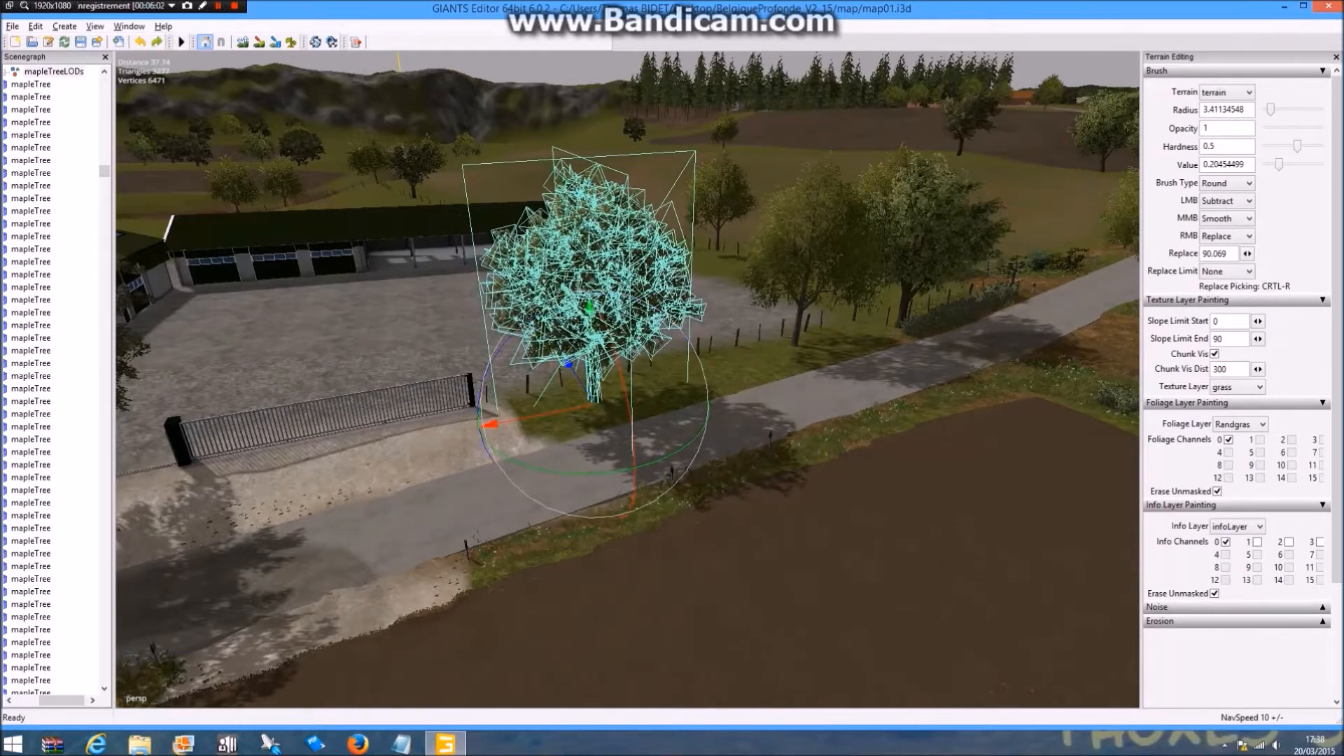
# Rotate and reposition the birch tree that stands just beyond the maple on the far side of the gate
pyautogui.click(854, 308)
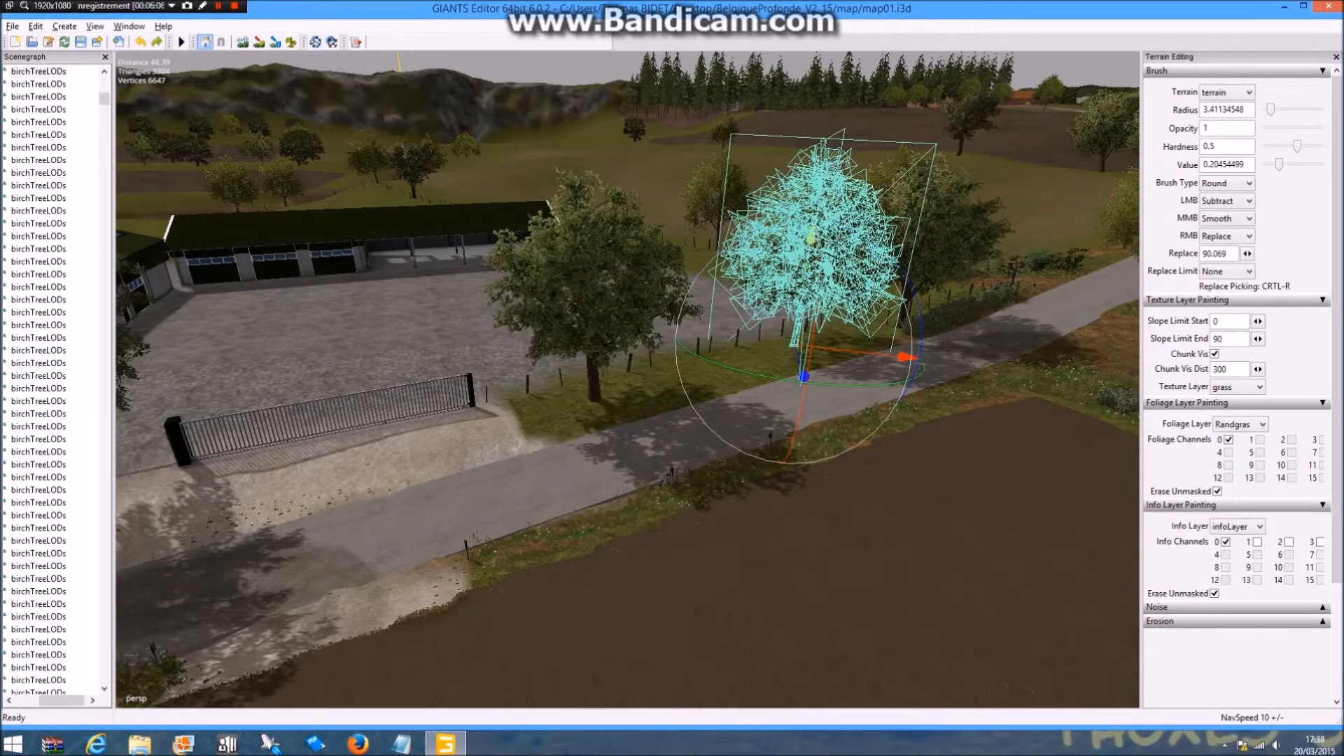
pyautogui.moveTo(902, 273); pyautogui.dragTo(892, 259)
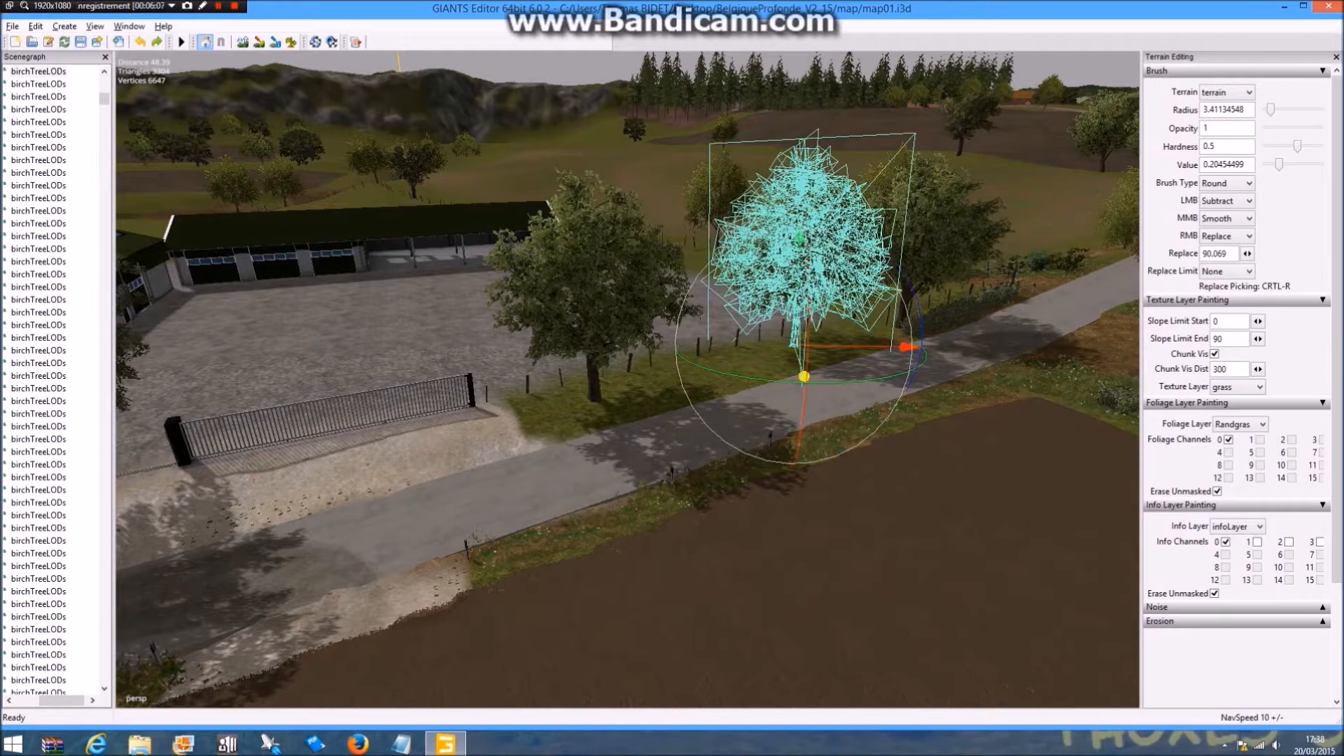
pyautogui.moveTo(804, 377); pyautogui.dragTo(903, 420)
# Reposition the maple on the verge in front of the gabled shed
pyautogui.scroll(4, 903, 420)
pyautogui.click(691, 371)
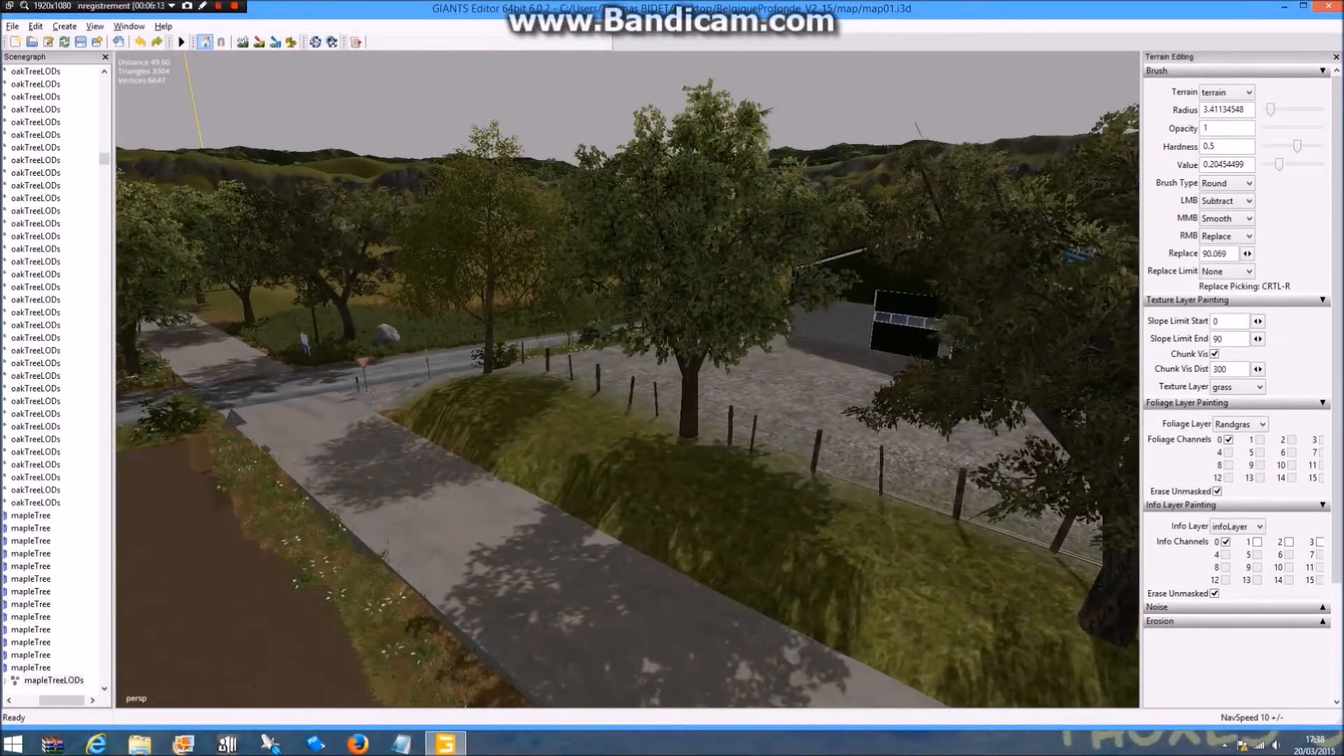
pyautogui.moveTo(753, 415); pyautogui.dragTo(816, 339)
# Adjust the position of the birch tree at the junction corner of the verge
pyautogui.scroll(5, 861, 483)
pyautogui.click(787, 403)
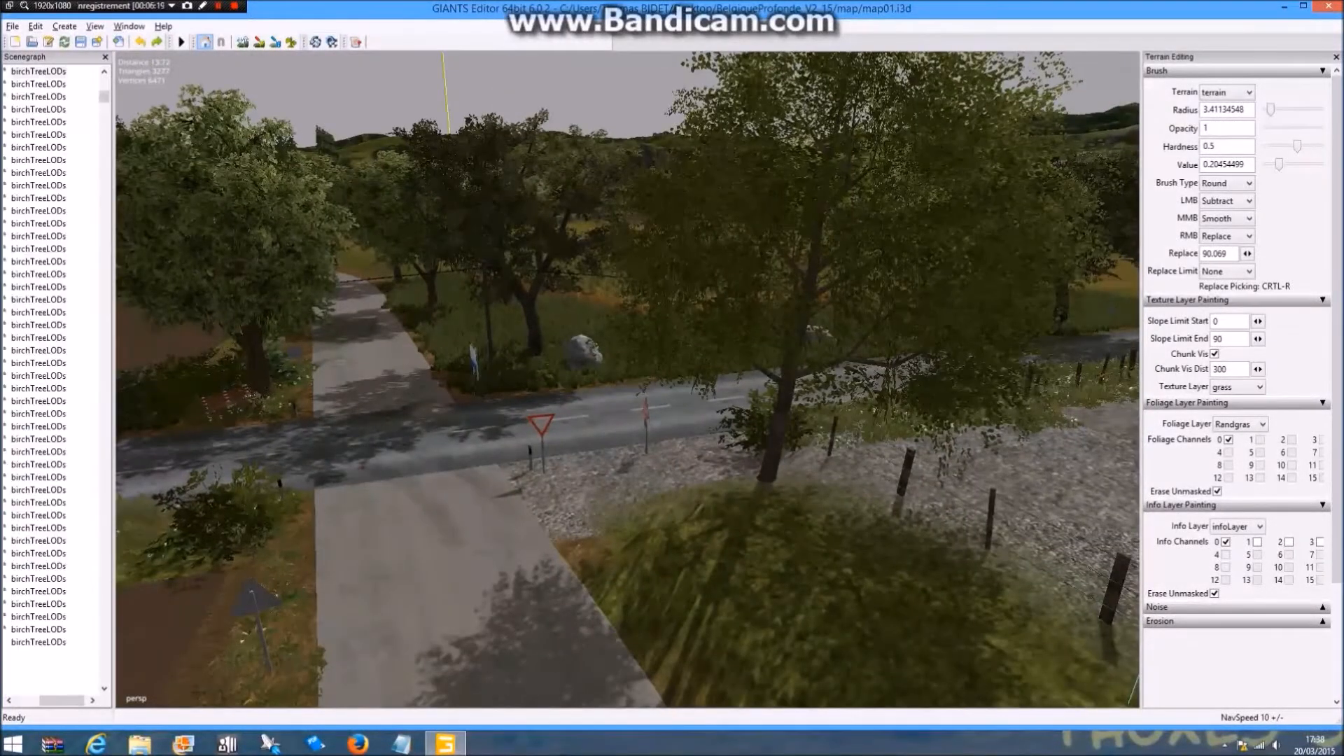
pyautogui.keyDown('alt'); pyautogui.moveTo(690, 514); pyautogui.dragTo(483, 549); pyautogui.keyUp('alt')
pyautogui.moveTo(649, 484); pyautogui.dragTo(647, 463)
pyautogui.moveTo(480, 552); pyautogui.dragTo(458, 568)
pyautogui.hotkey('ctrl', 'd')
pyautogui.click(301, 623)
# Fine-tune the placement of the maple standing between the corner birch and the oak
pyautogui.keyDown('alt'); pyautogui.moveTo(532, 518); pyautogui.dragTo(336, 490); pyautogui.keyUp('alt')
pyautogui.scroll(-3, 628, 379)
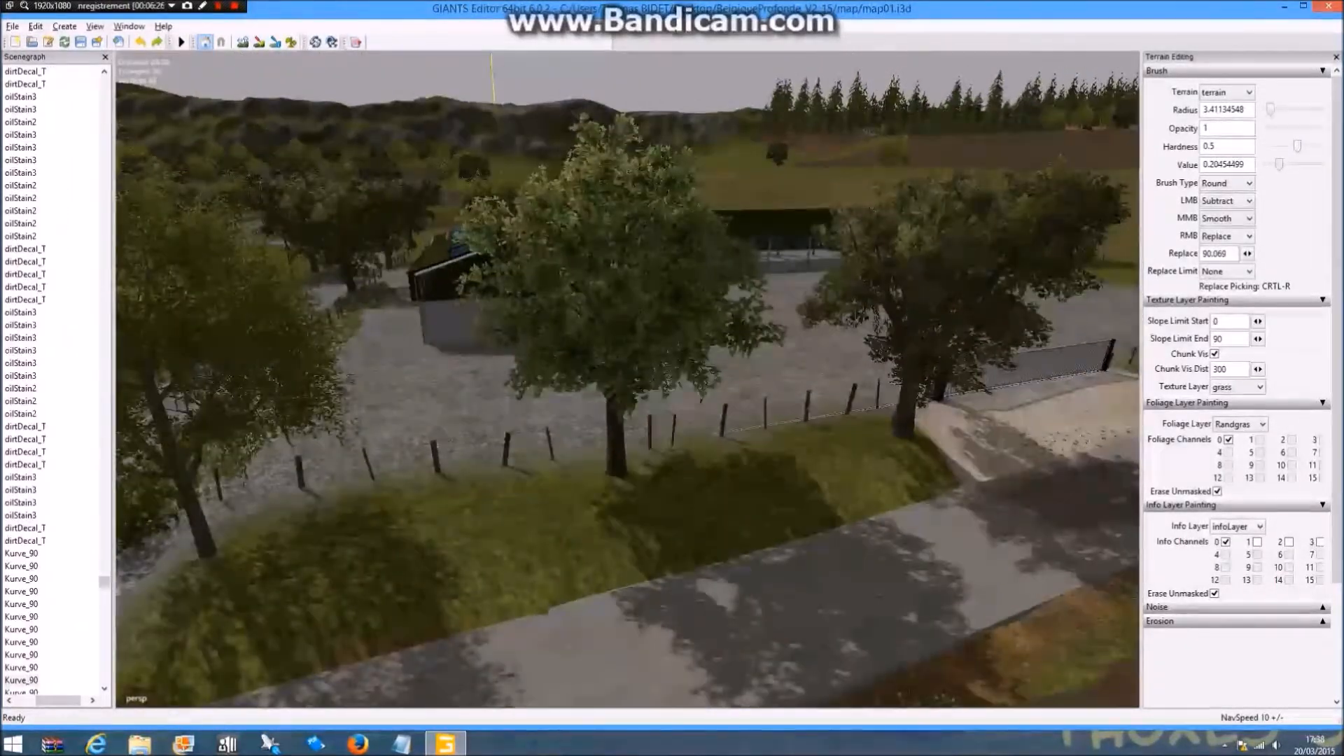
pyautogui.click(617, 413)
pyautogui.moveTo(600, 420); pyautogui.dragTo(603, 426)
# Paint the grass texture over the gravel patch around the road signs at the junction corner
pyautogui.click(640, 588)
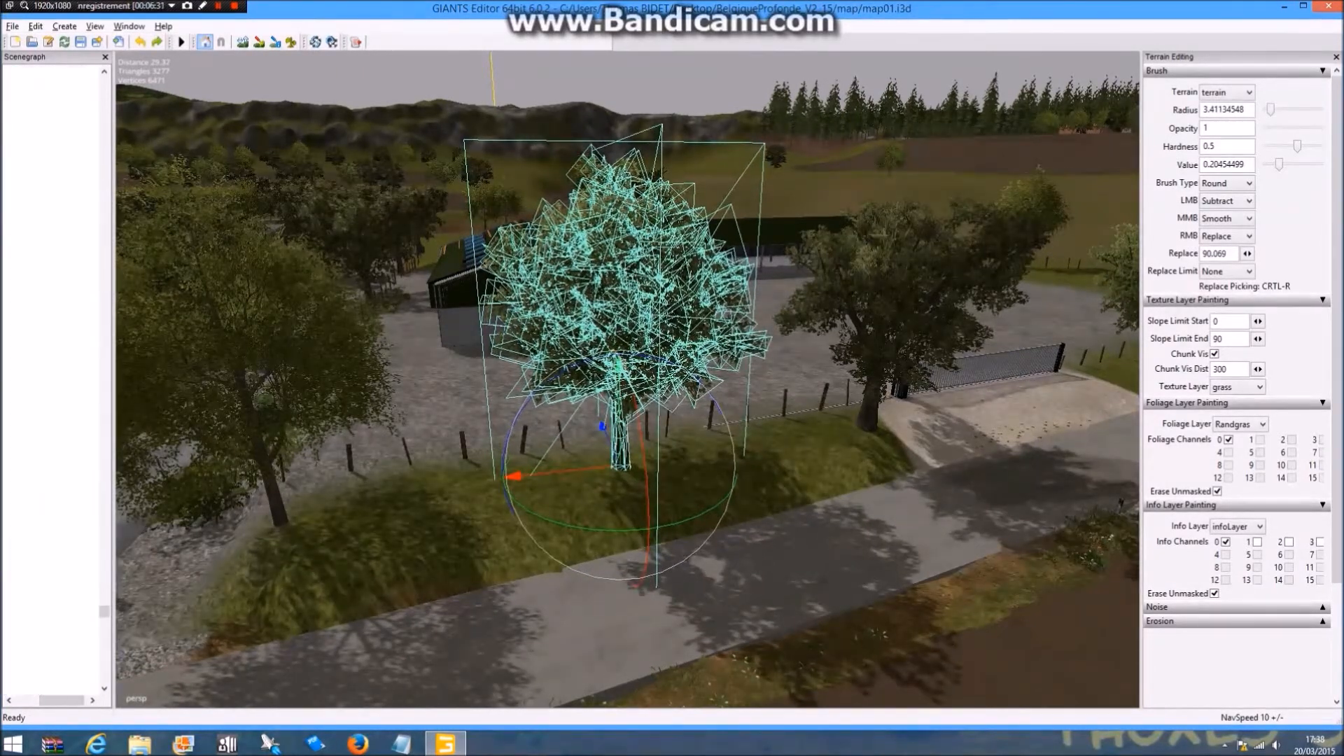
pyautogui.keyDown('alt'); pyautogui.moveTo(640, 588); pyautogui.dragTo(846, 590); pyautogui.keyUp('alt')
pyautogui.scroll(-2, 845, 590)
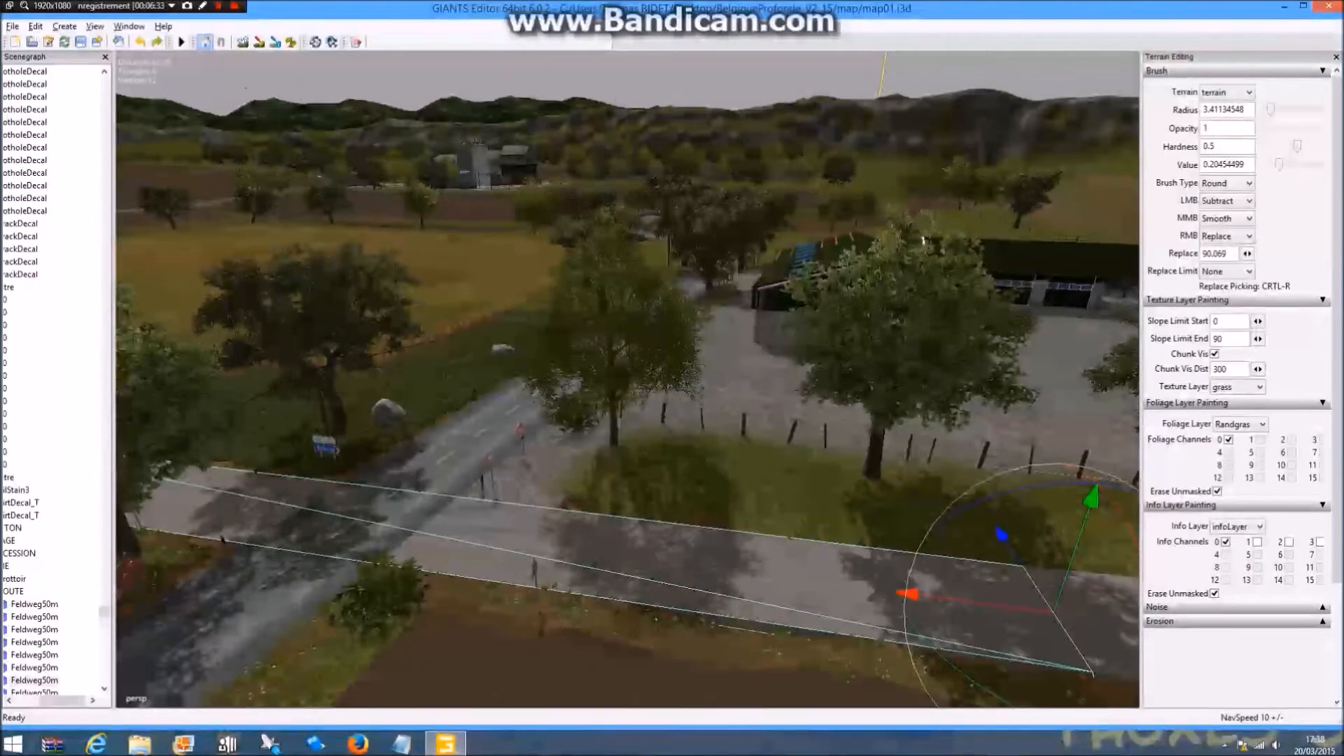
pyautogui.keyDown('alt'); pyautogui.moveTo(911, 238); pyautogui.dragTo(875, 211); pyautogui.keyUp('alt')
pyautogui.scroll(3, 875, 211)
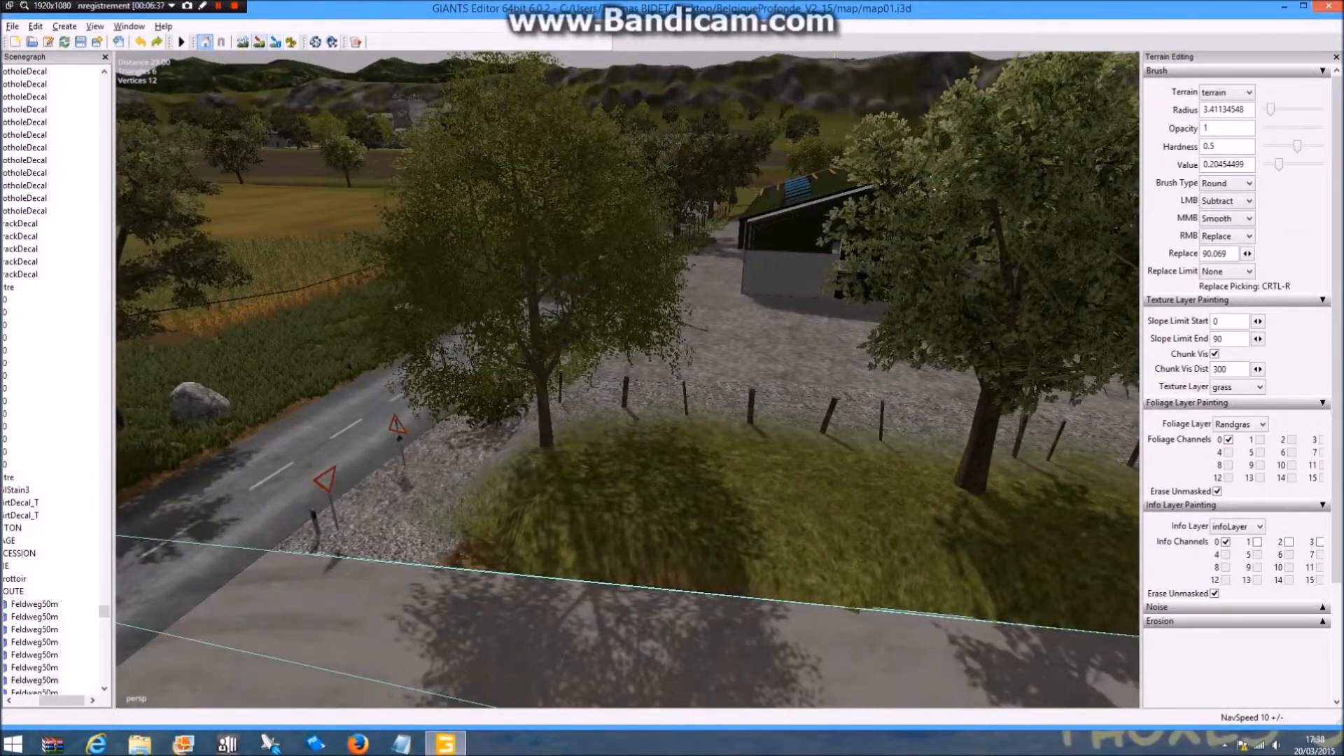
pyautogui.click(259, 42)
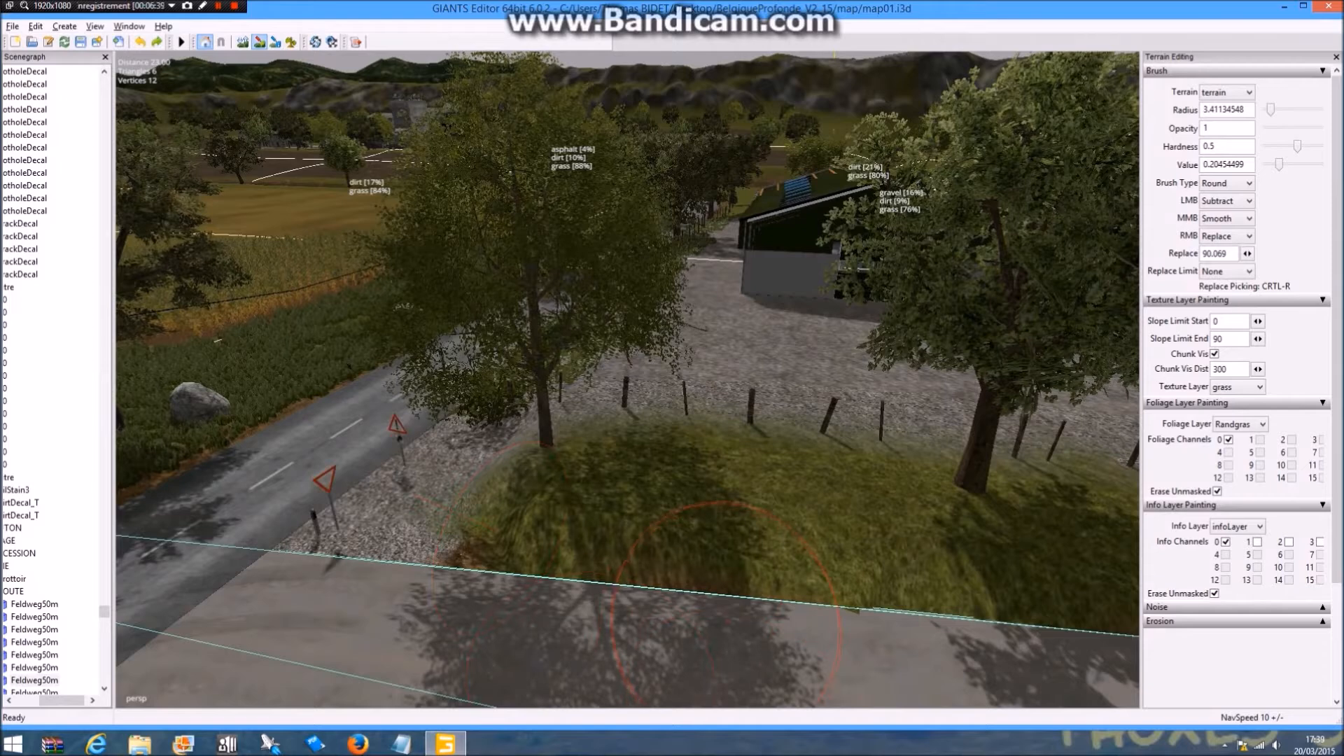
pyautogui.moveTo(596, 616)
pyautogui.mouseDown()
pyautogui.moveTo(427, 539)
pyautogui.moveTo(372, 544)
pyautogui.mouseUp()
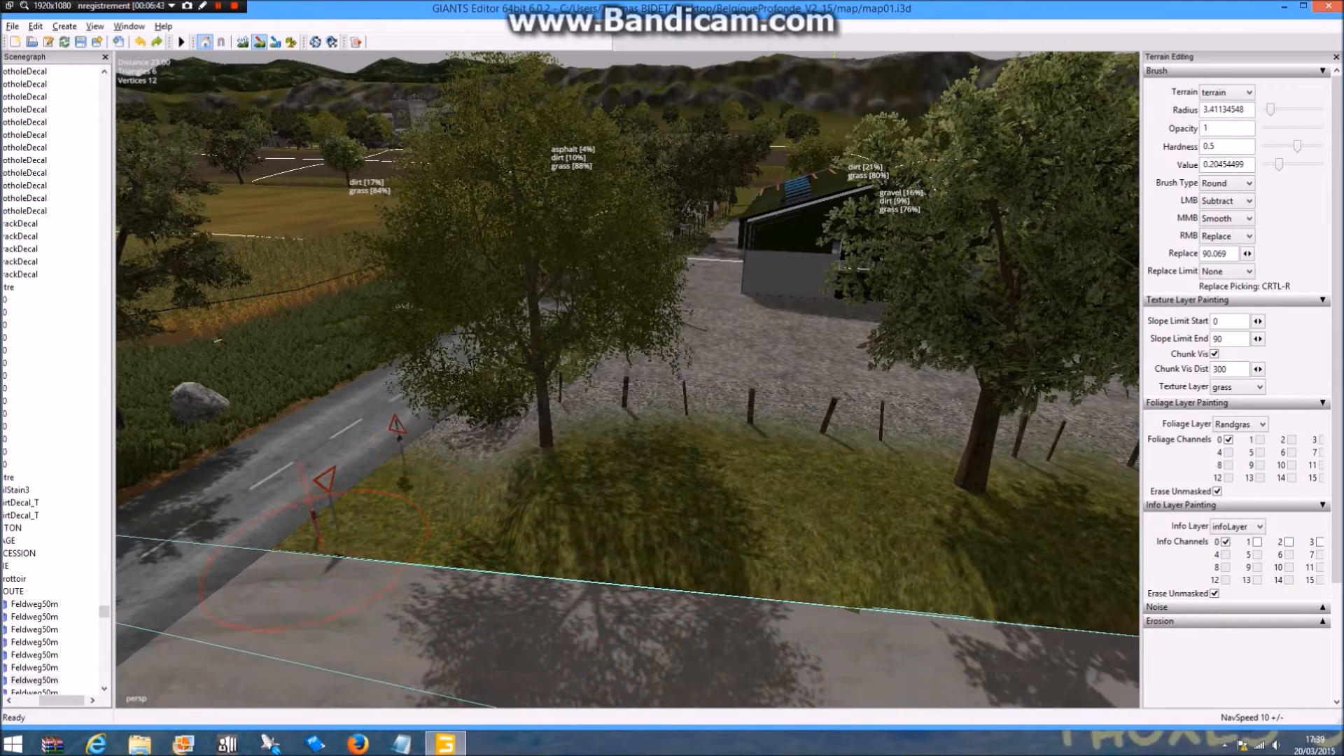
pyautogui.moveTo(420, 510); pyautogui.dragTo(448, 448)
pyautogui.keyDown('alt'); pyautogui.moveTo(758, 564); pyautogui.dragTo(804, 547); pyautogui.keyUp('alt')
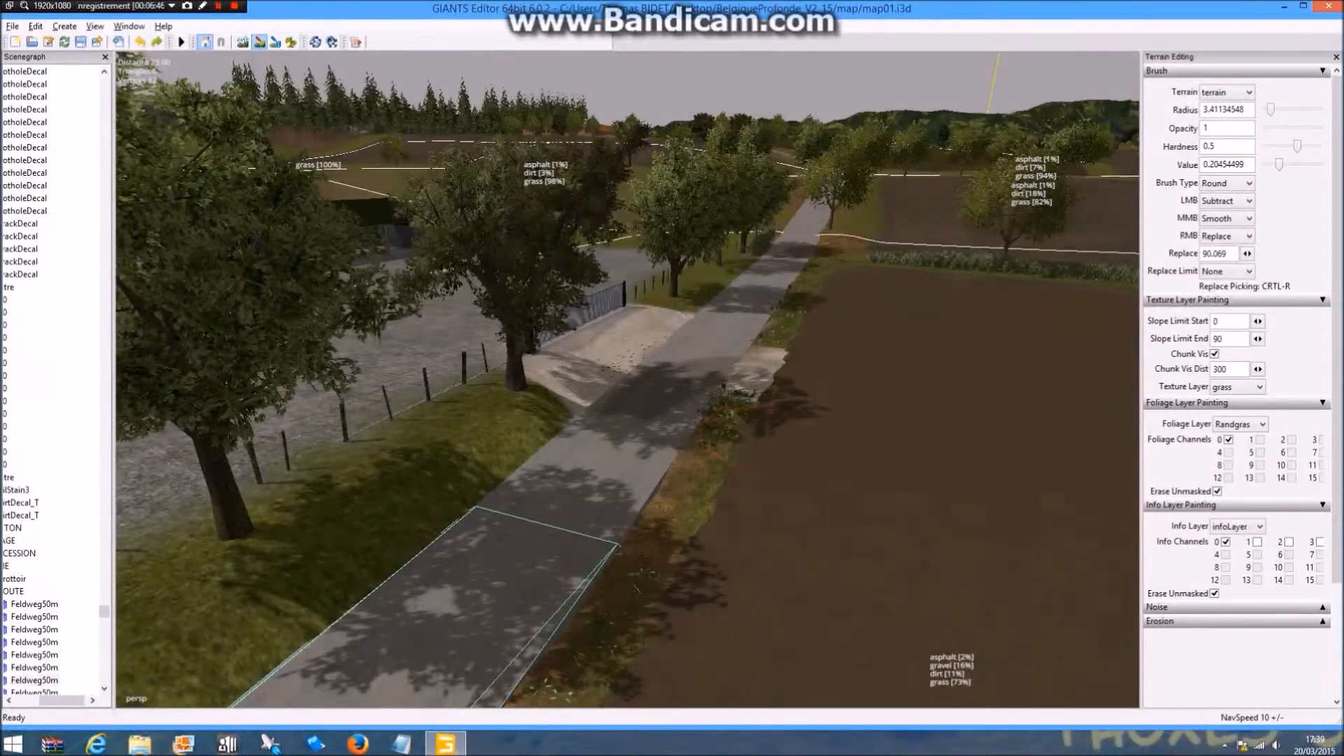
pyautogui.click(259, 43)
# Copy a shrubLong9m hedge from the field edge onto the verge between the maple and the oak
pyautogui.keyDown('alt'); pyautogui.moveTo(631, 420); pyautogui.dragTo(784, 435); pyautogui.keyUp('alt')
pyautogui.scroll(3, 690, 395)
pyautogui.scroll(3, 683, 372)
pyautogui.scroll(3, 682, 371)
pyautogui.scroll(-3, 683, 371)
pyautogui.scroll(3, 665, 375)
pyautogui.scroll(4, 665, 375)
pyautogui.scroll(3, 970, 345)
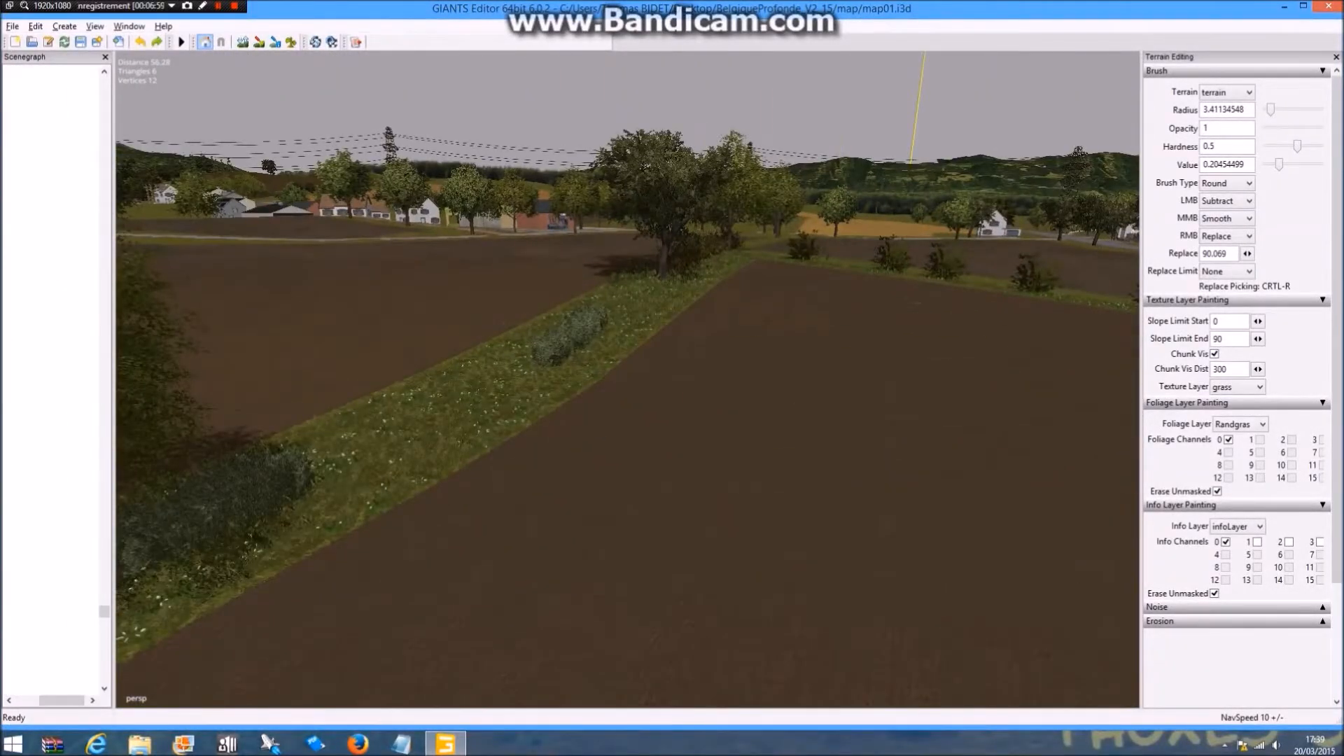
pyautogui.click(571, 337)
pyautogui.keyDown('alt'); pyautogui.moveTo(571, 332); pyautogui.dragTo(781, 353); pyautogui.keyUp('alt')
pyautogui.scroll(4, 742, 329)
pyautogui.scroll(5, 546, 270)
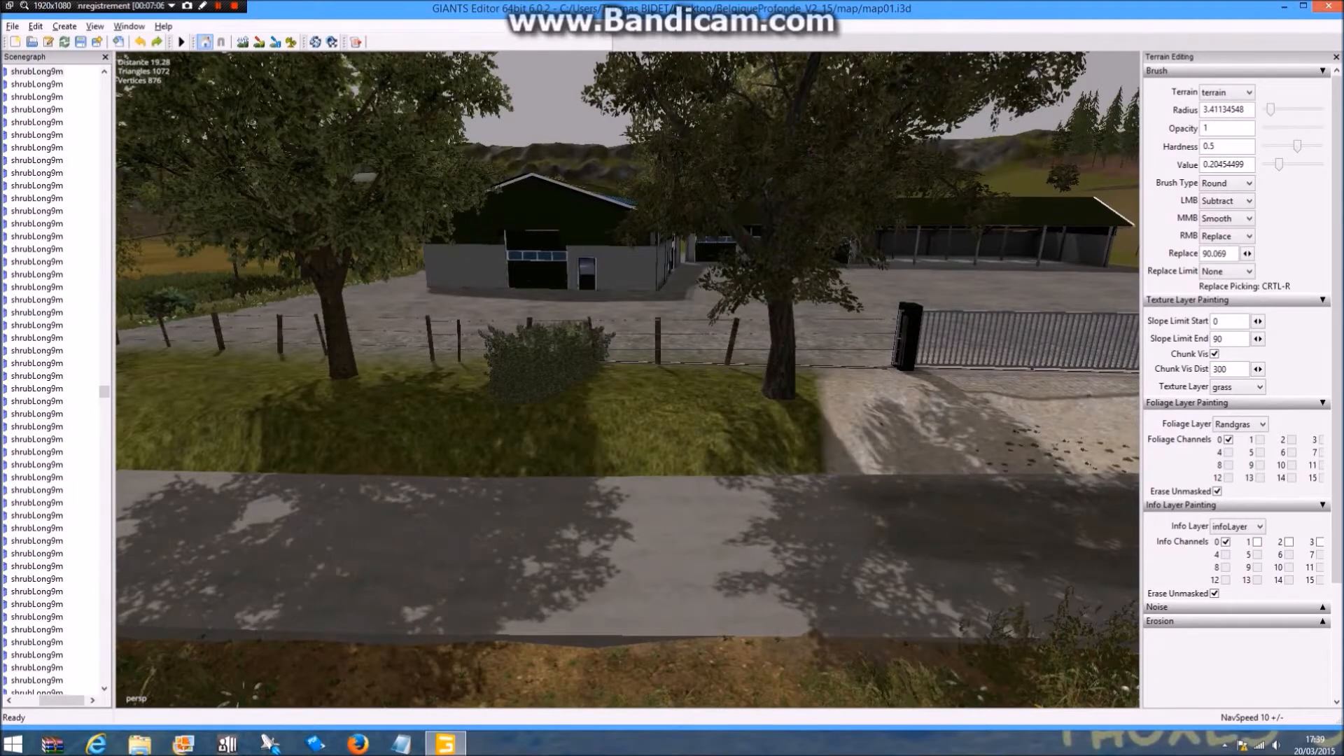
pyautogui.click(545, 389)
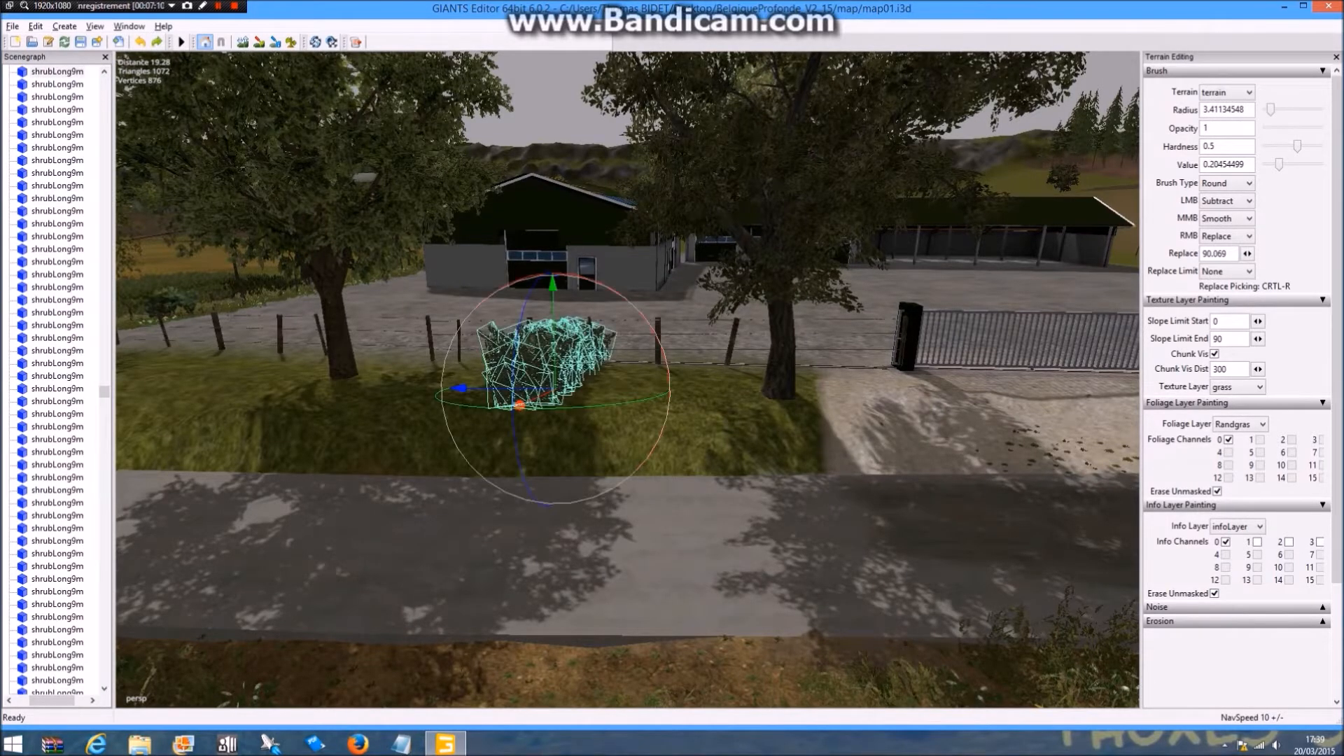
# Rotate the hedge parallel to the fence, tilt it to follow the slope and lower it slightly into the ground
pyautogui.moveTo(616, 404); pyautogui.dragTo(454, 404)
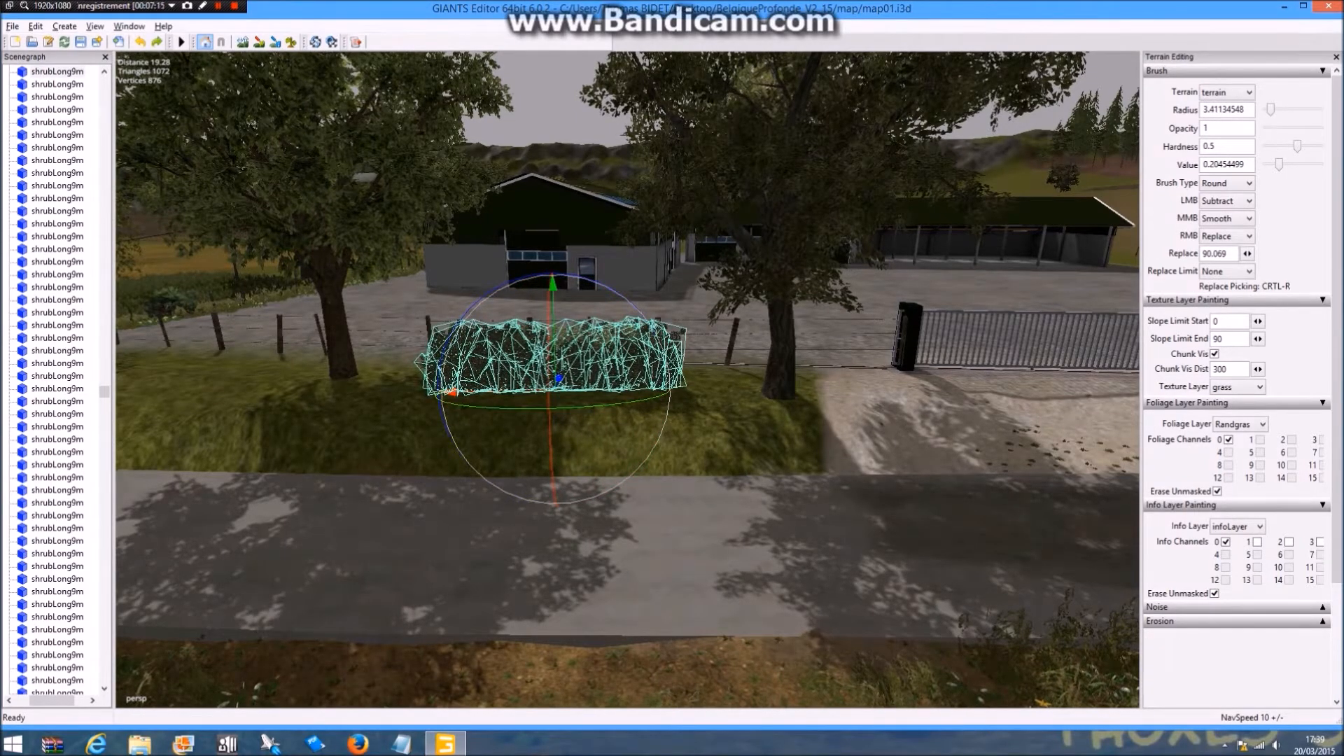
pyautogui.moveTo(550, 420); pyautogui.dragTo(551, 435)
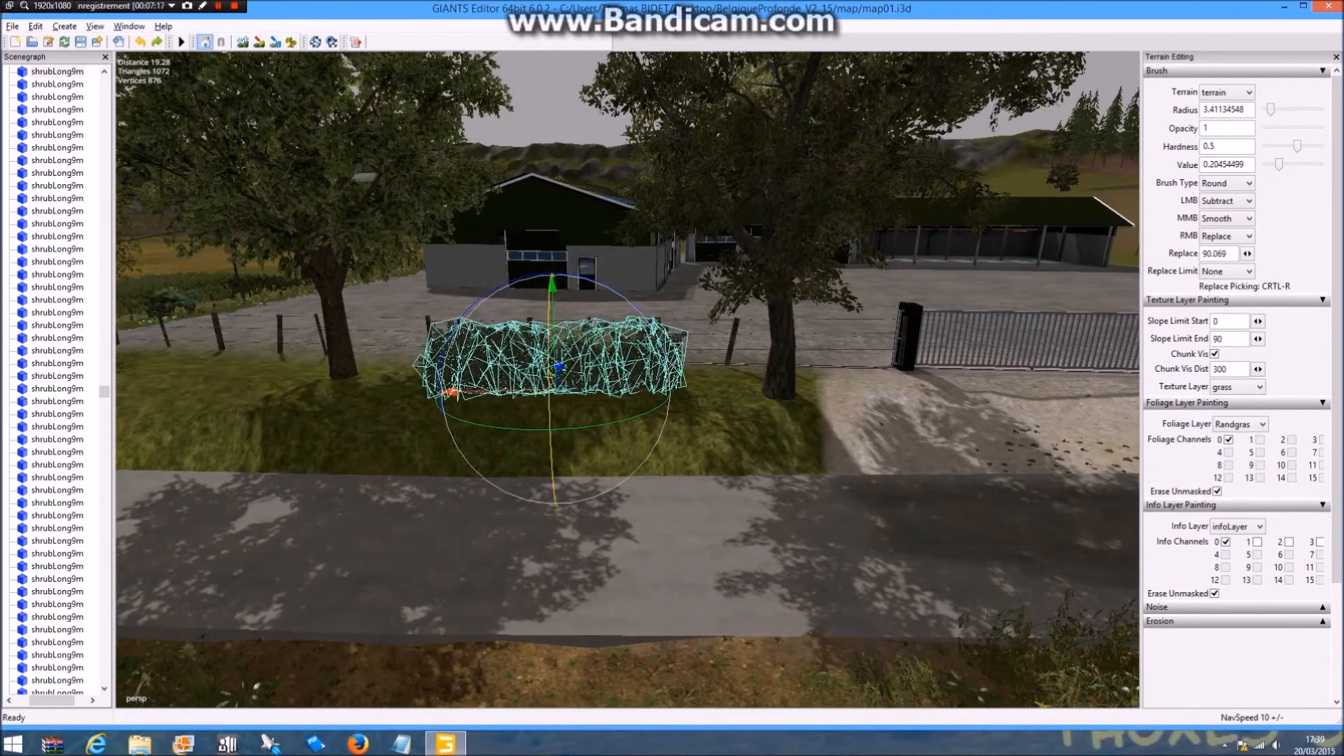
pyautogui.moveTo(552, 284); pyautogui.dragTo(553, 291)
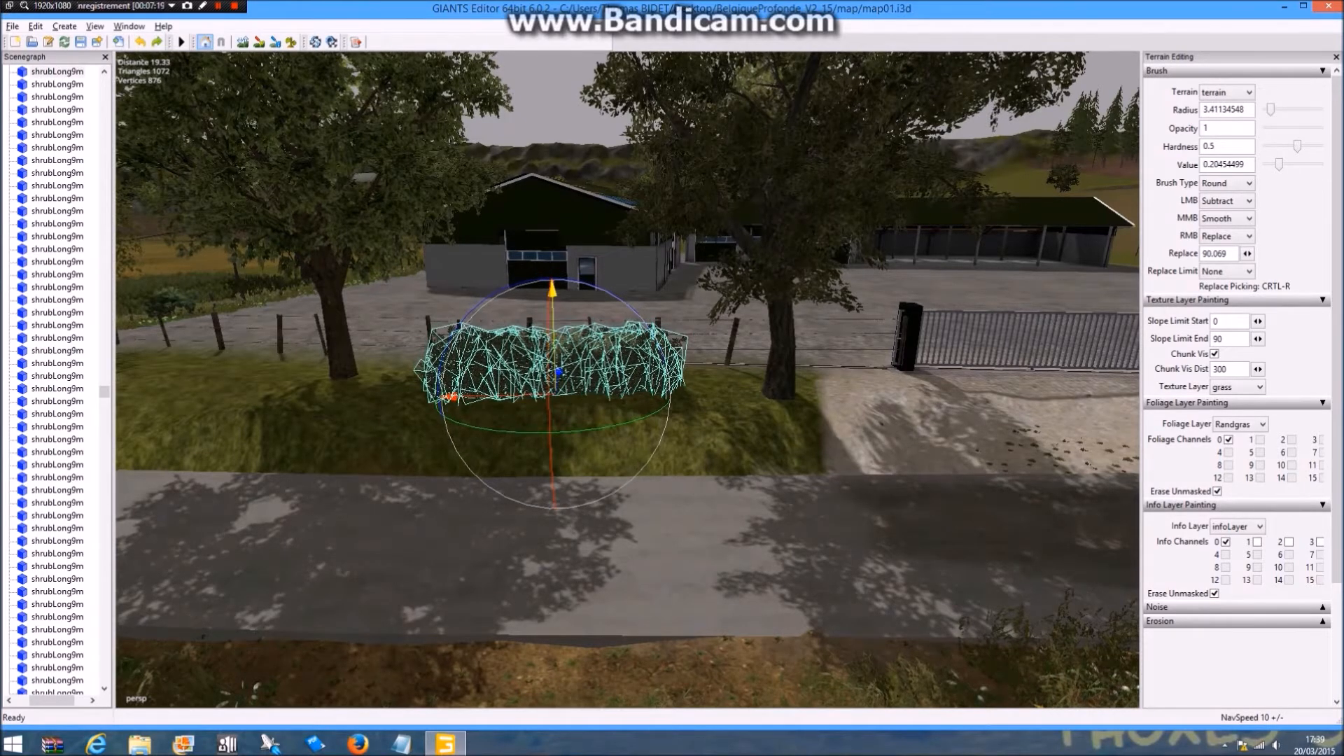
pyautogui.moveTo(559, 372); pyautogui.dragTo(560, 616)
pyautogui.scroll(3, 559, 154)
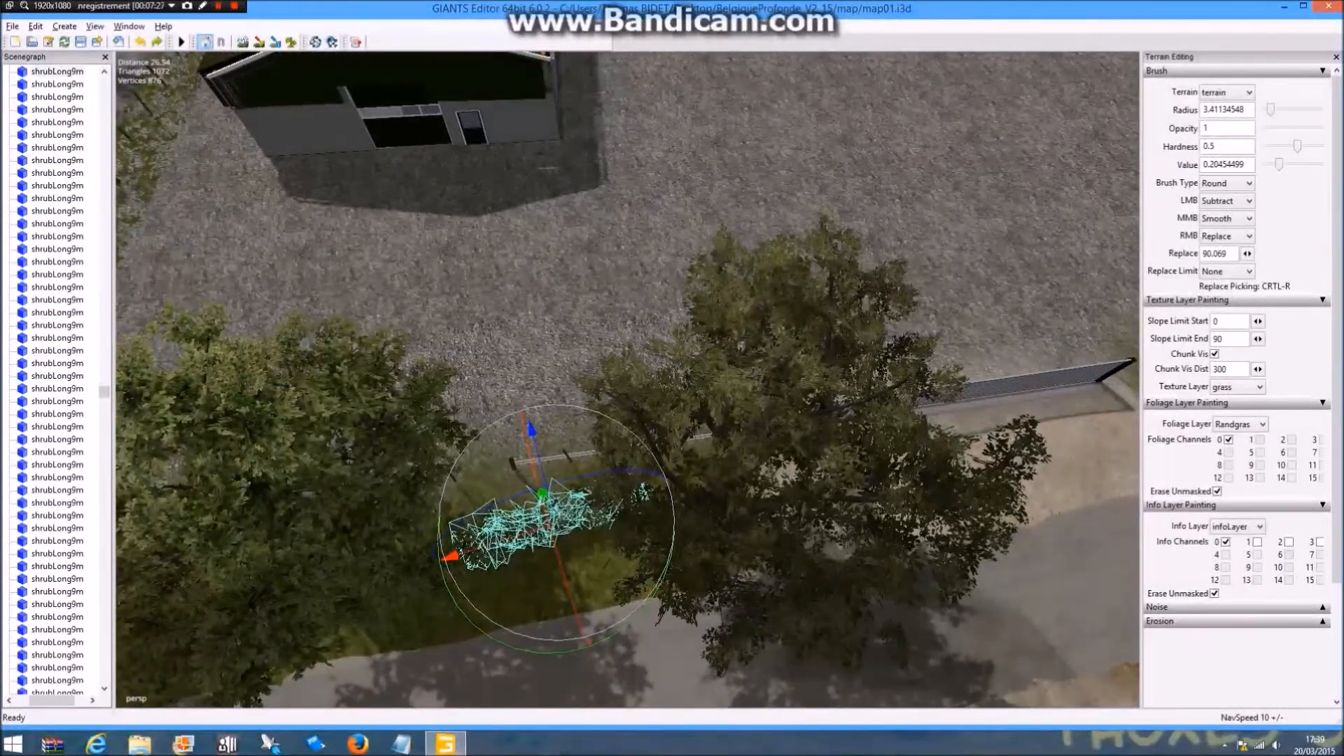
pyautogui.moveTo(642, 604); pyautogui.dragTo(631, 615)
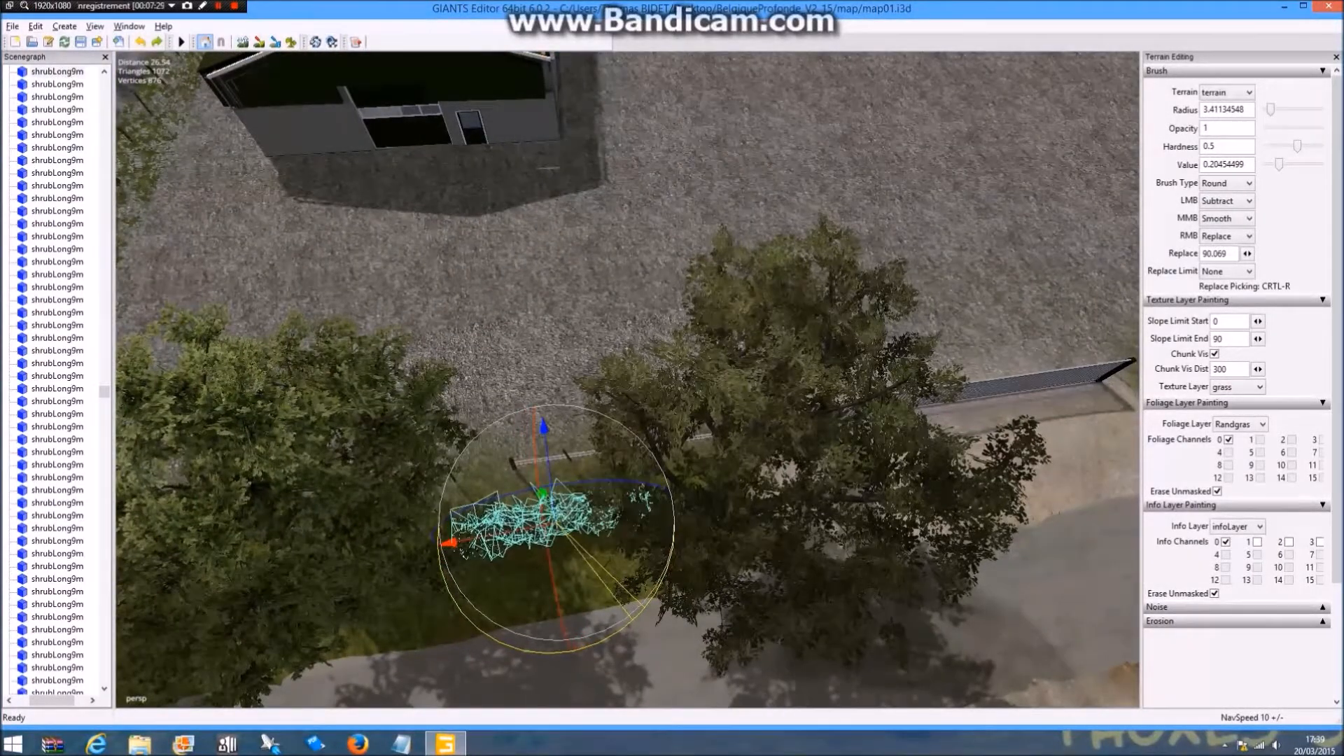
# Paint a dirt patch around the trunk of the maple on the verge, using a brush radius of about 1.16
pyautogui.click(756, 634)
pyautogui.keyDown('alt'); pyautogui.moveTo(756, 634); pyautogui.dragTo(508, 565); pyautogui.keyUp('alt')
pyautogui.scroll(-2, 672, 378)
pyautogui.scroll(5, 672, 581)
pyautogui.scroll(3, 672, 581)
pyautogui.scroll(3, 546, 624)
pyautogui.scroll(2, 742, 560)
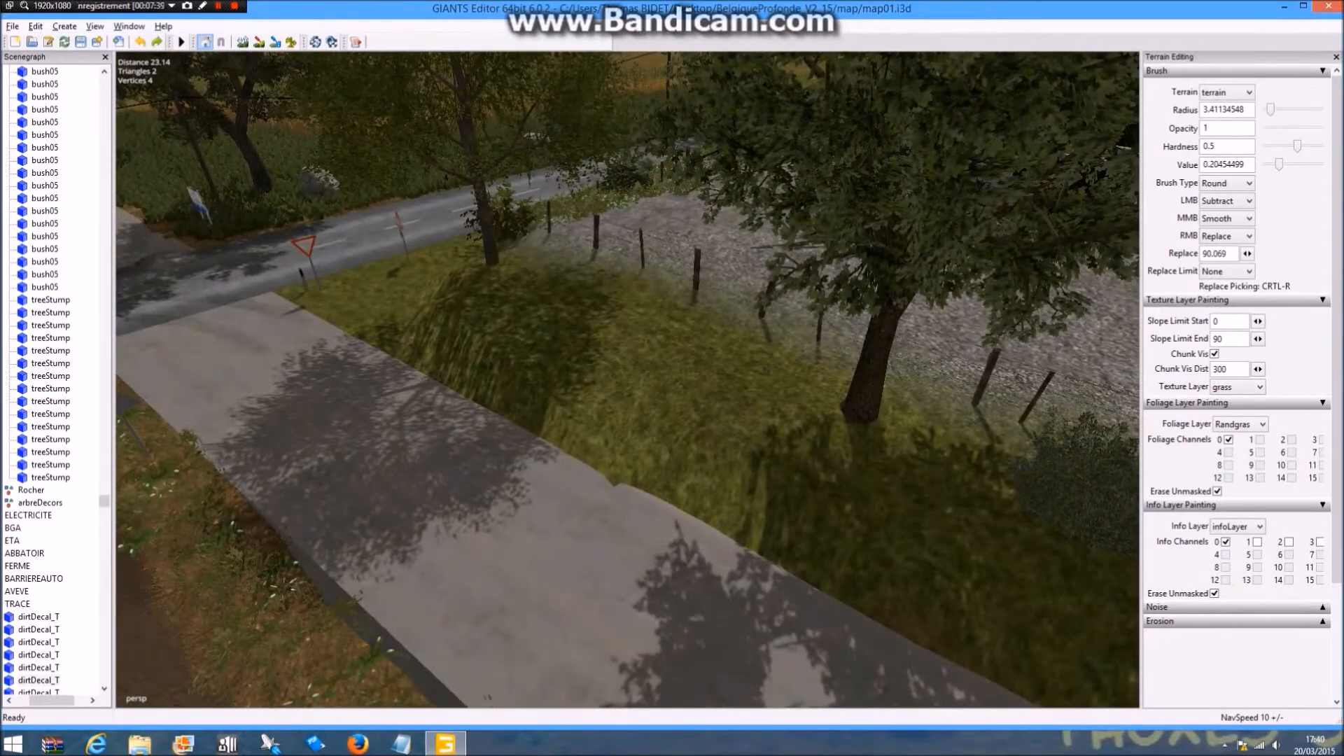
pyautogui.click(1239, 387)
pyautogui.click(1239, 388)
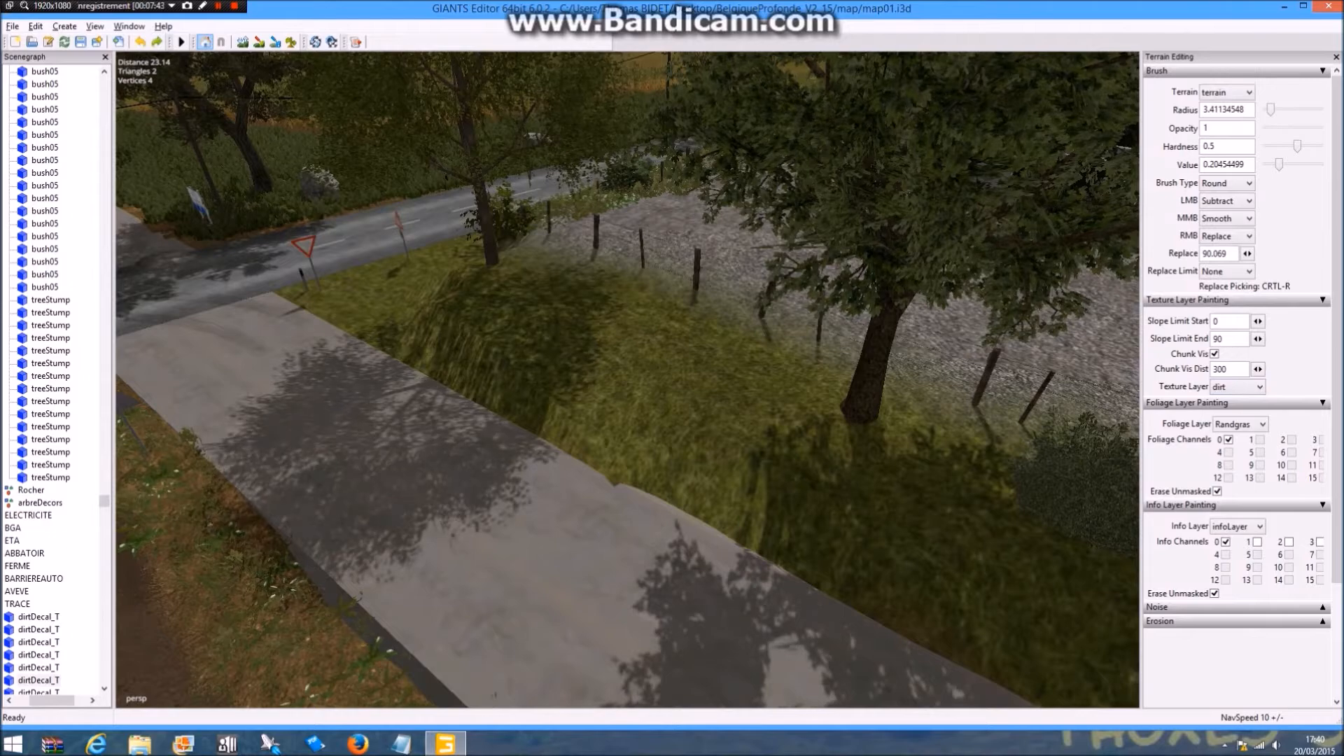
pyautogui.click(259, 42)
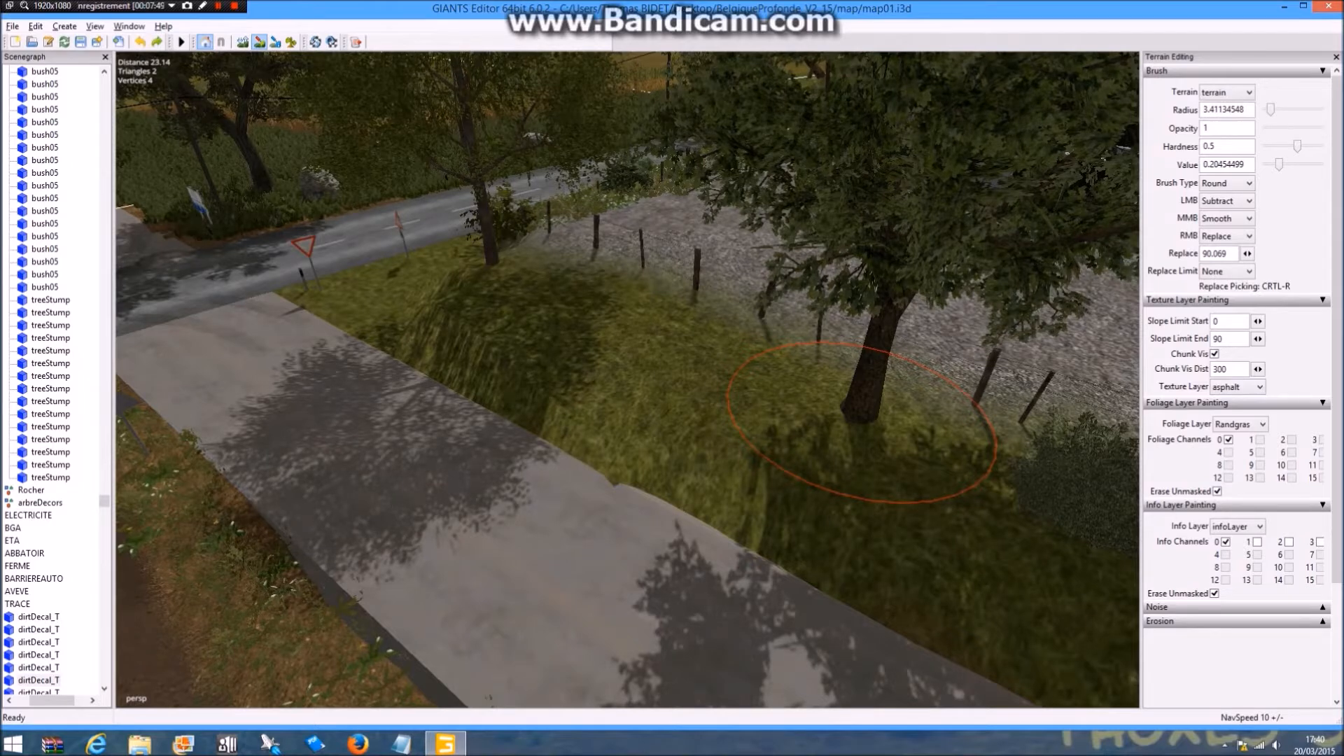
pyautogui.click(1237, 387)
pyautogui.scroll(-4, 856, 410)
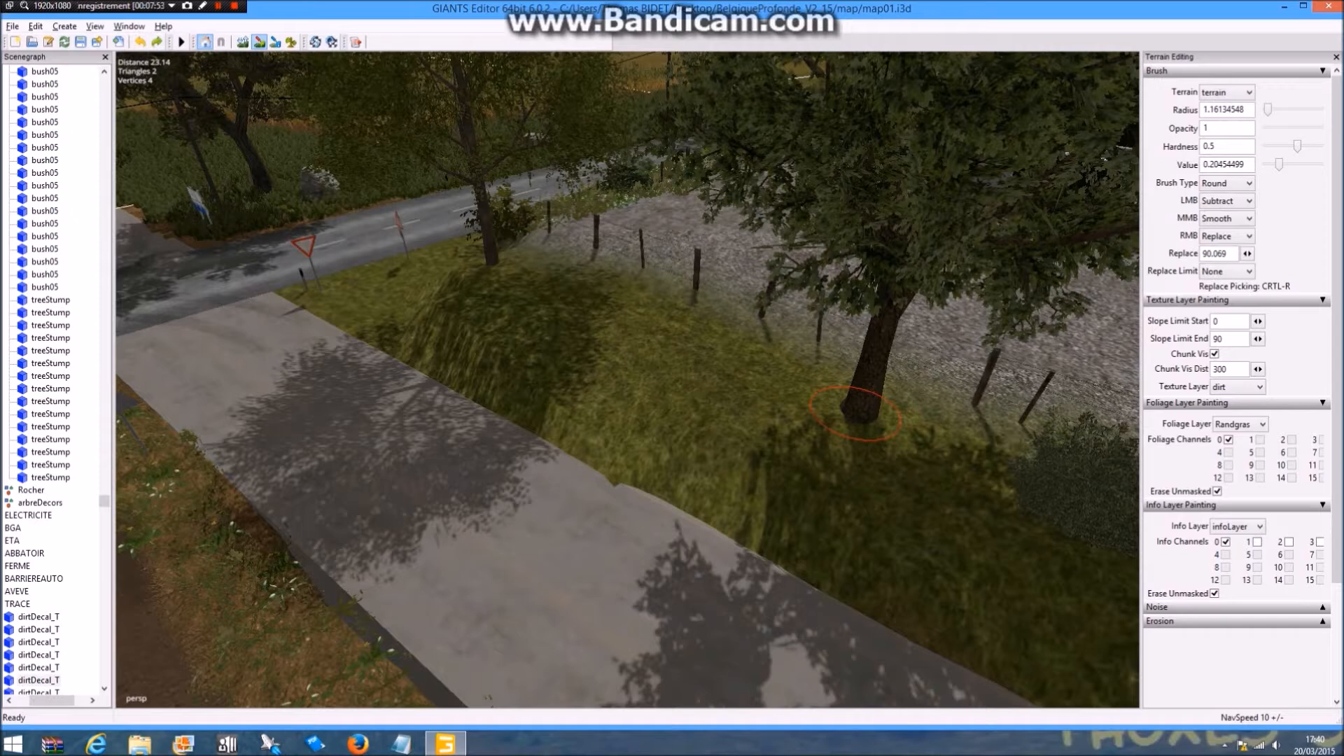
pyautogui.moveTo(856, 413); pyautogui.dragTo(858, 414)
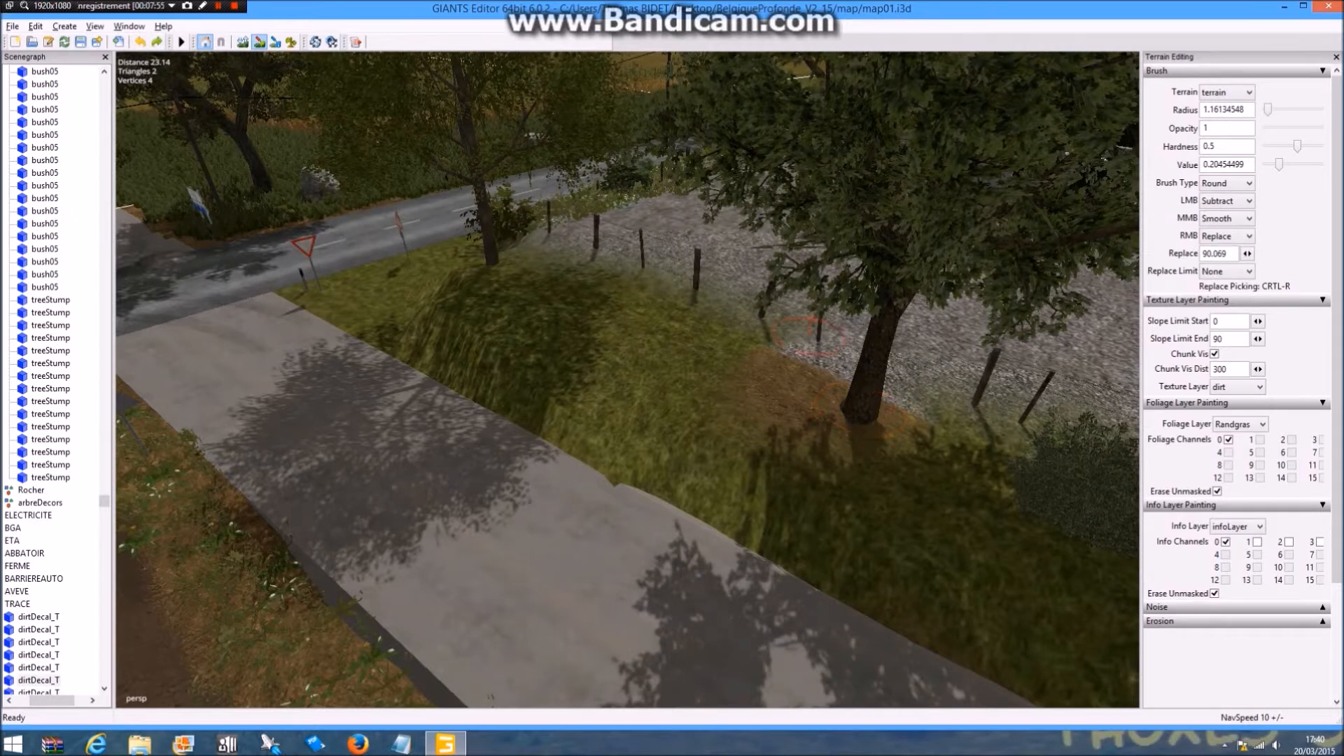
pyautogui.click(141, 42)
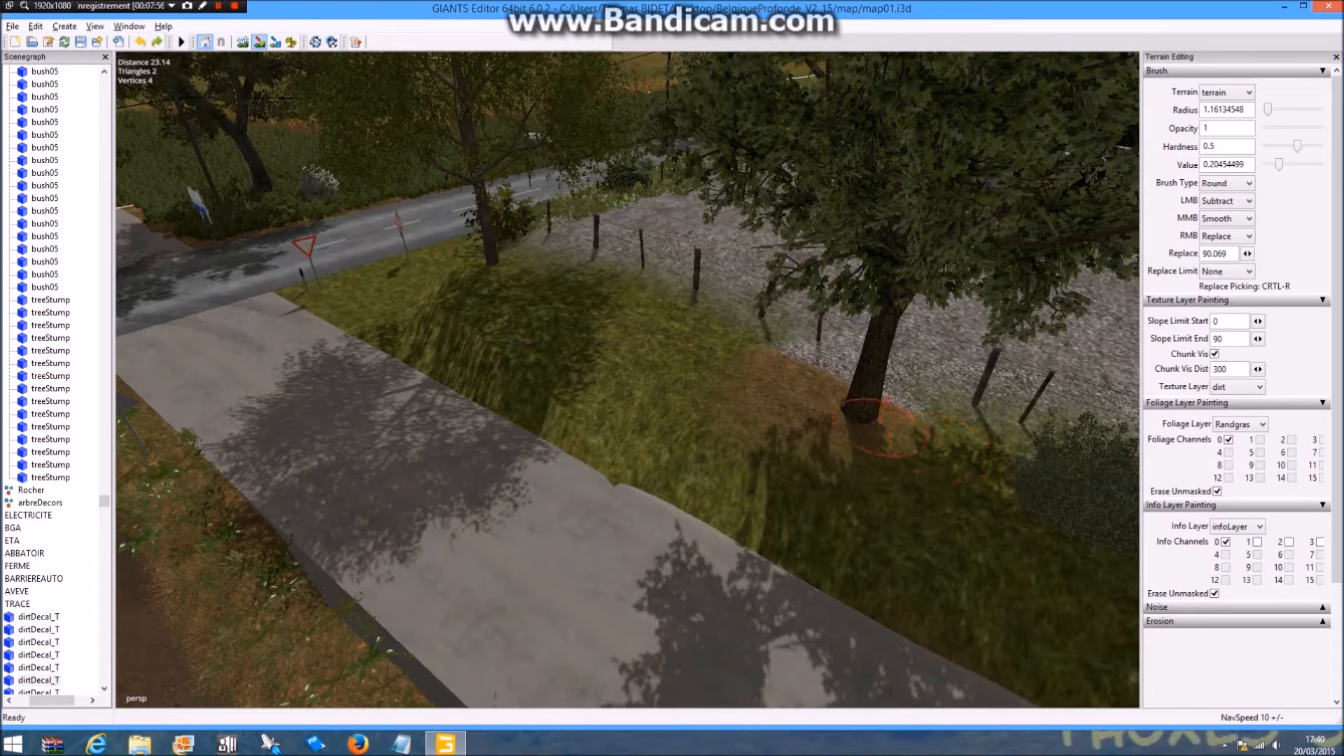
pyautogui.click(157, 42)
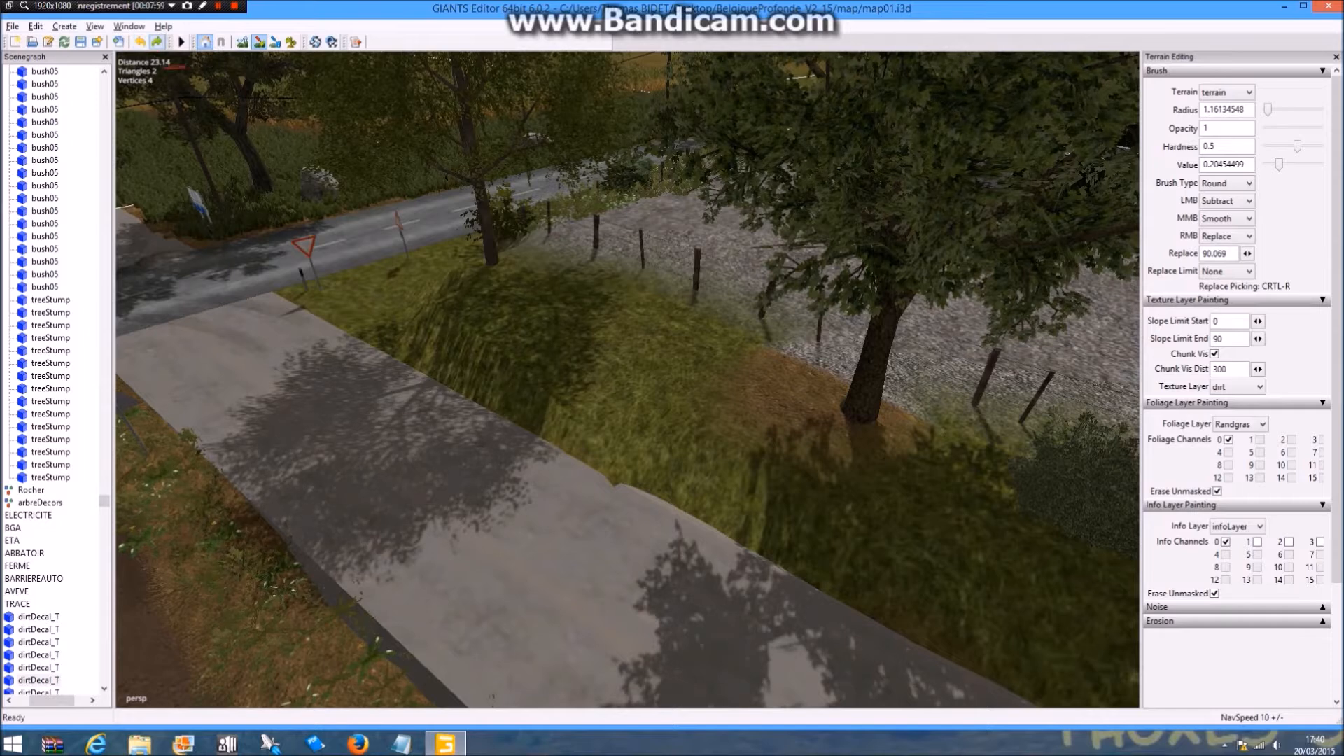
# Paint the grass texture back over the dirt patch around the maple's trunk on the verge
pyautogui.click(1239, 387)
pyautogui.click(1233, 414)
pyautogui.moveTo(819, 452)
pyautogui.mouseDown()
pyautogui.moveTo(893, 421)
pyautogui.moveTo(821, 398)
pyautogui.mouseUp()
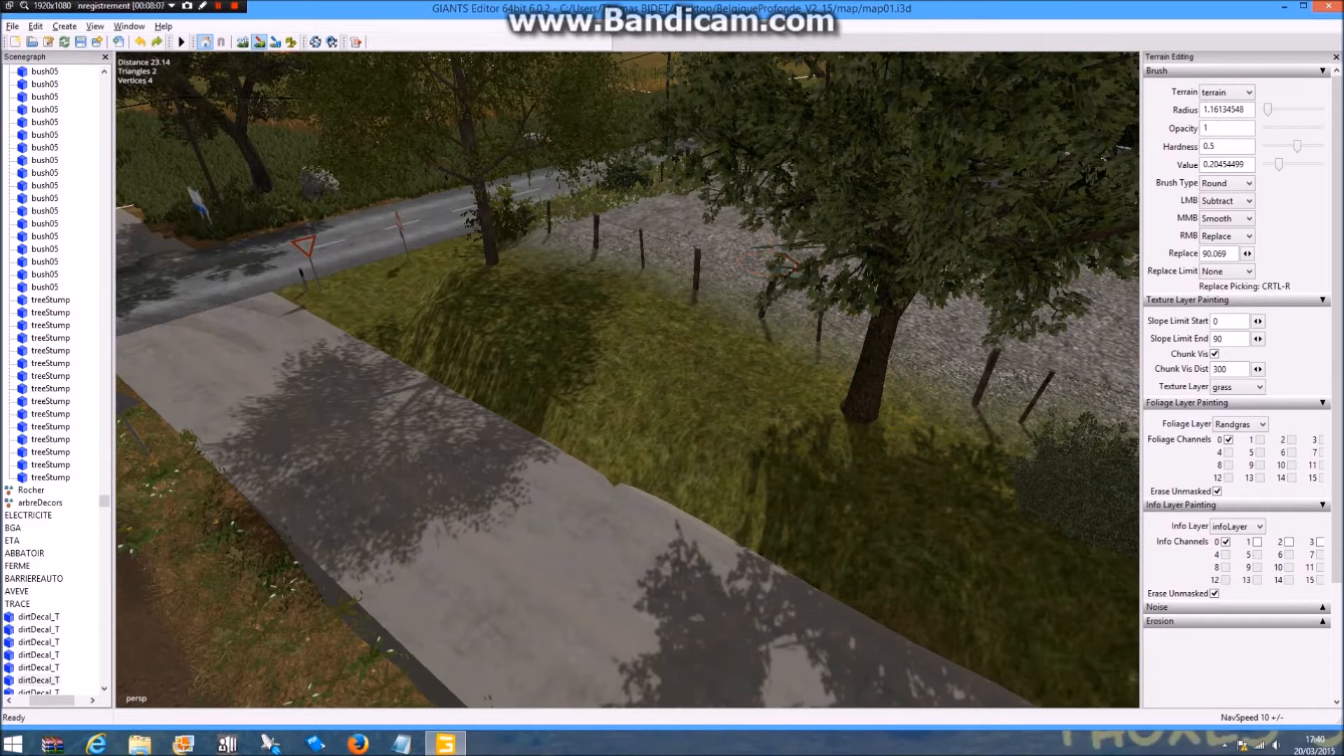
# Try to paint a dirt patch on the verge from the mound to the maple's trunk, with a brush radius of about 1.16
pyautogui.click(1237, 387)
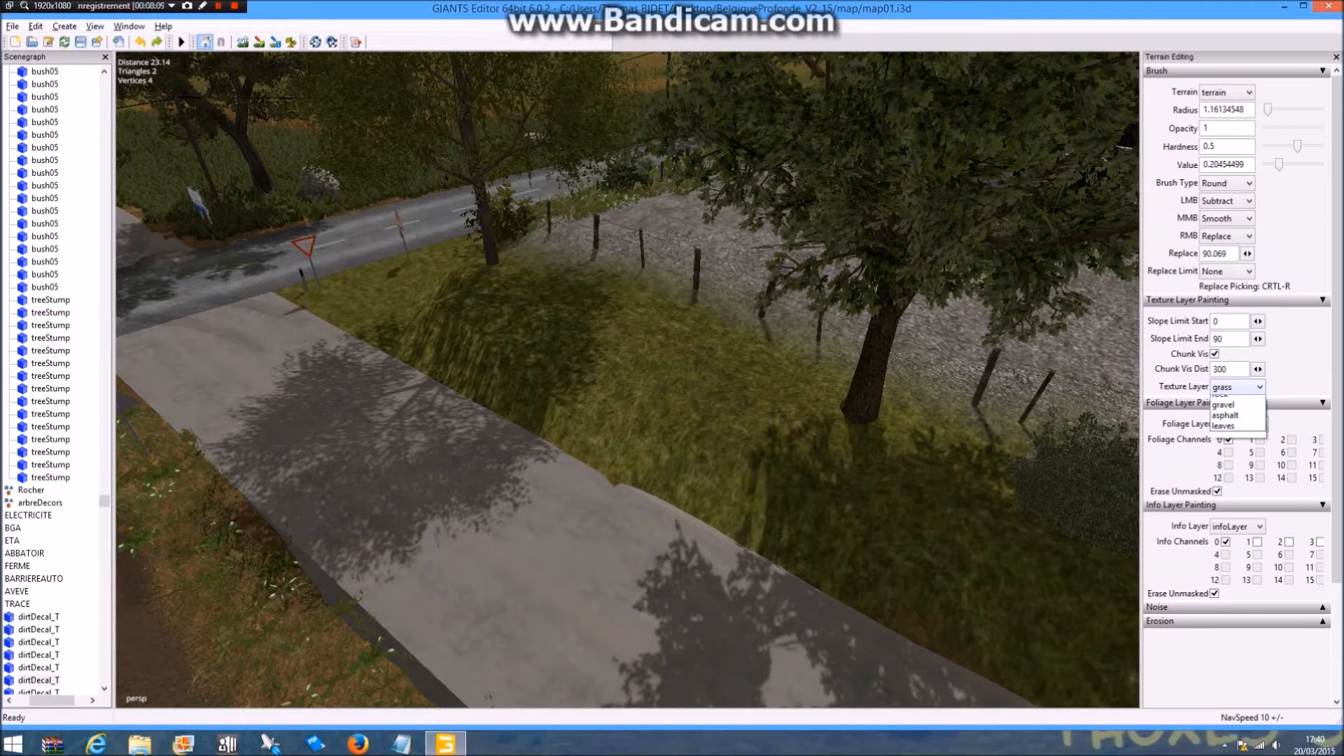
pyautogui.click(1238, 387)
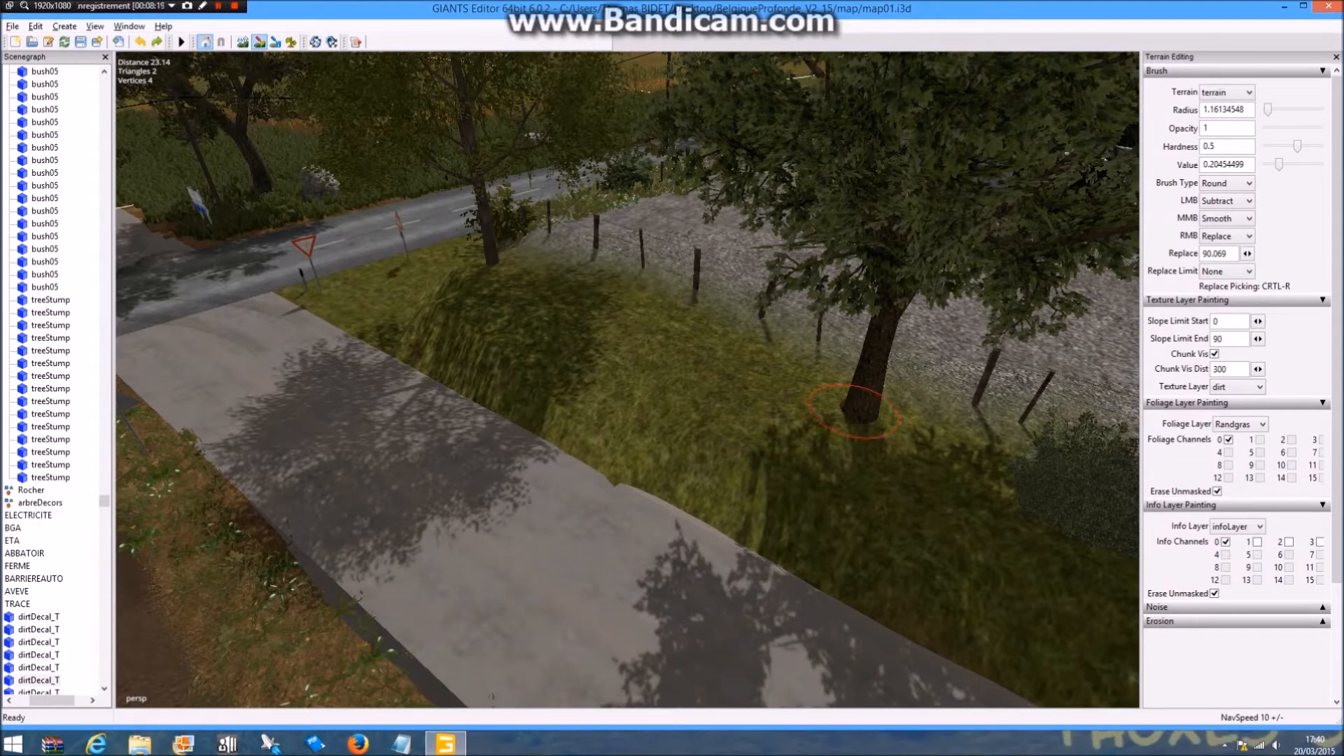
pyautogui.scroll(-3, 859, 410)
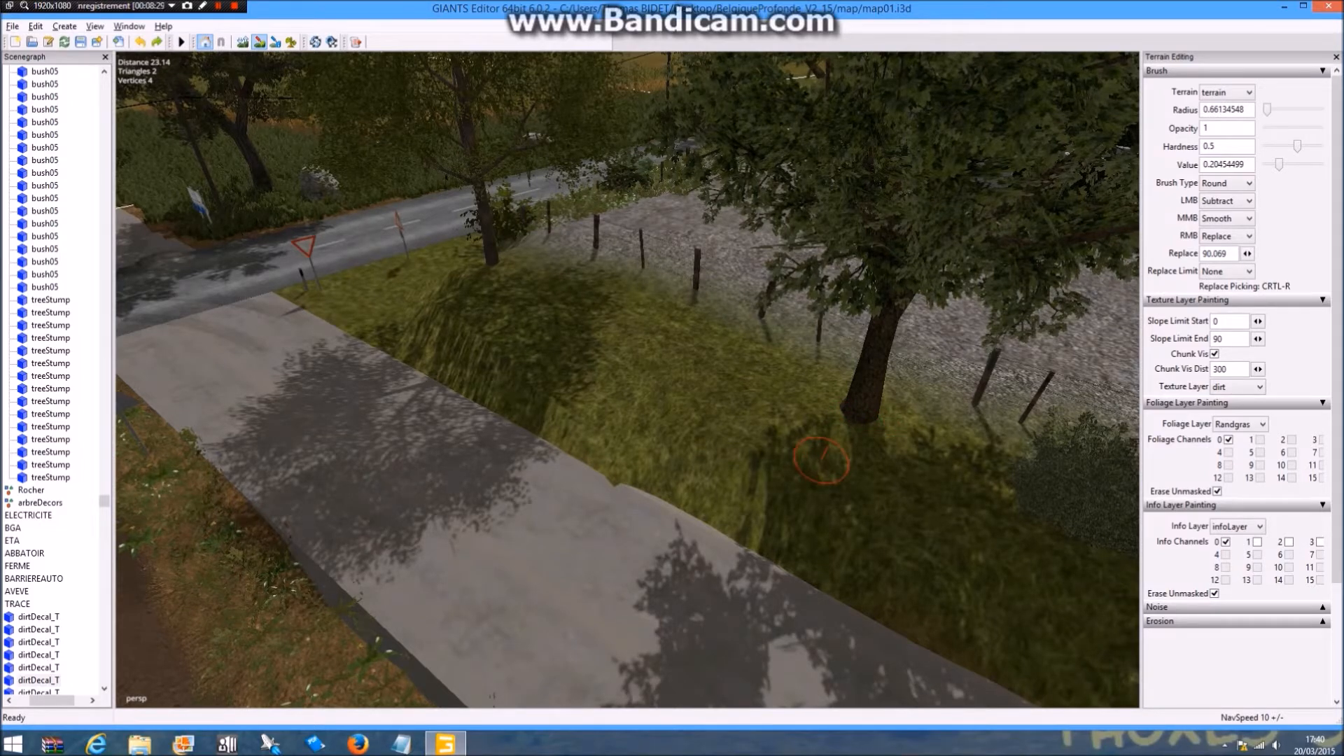
pyautogui.scroll(3, 829, 460)
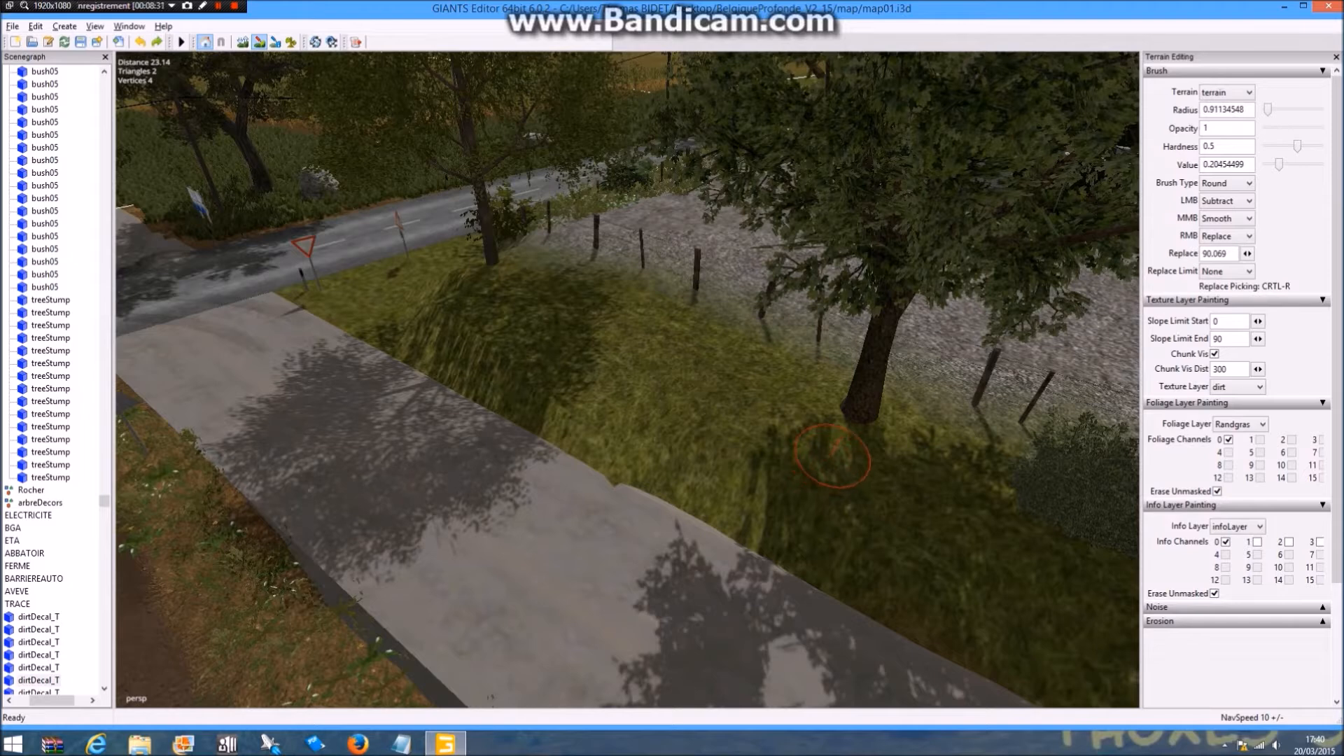
pyautogui.moveTo(688, 364); pyautogui.dragTo(659, 418)
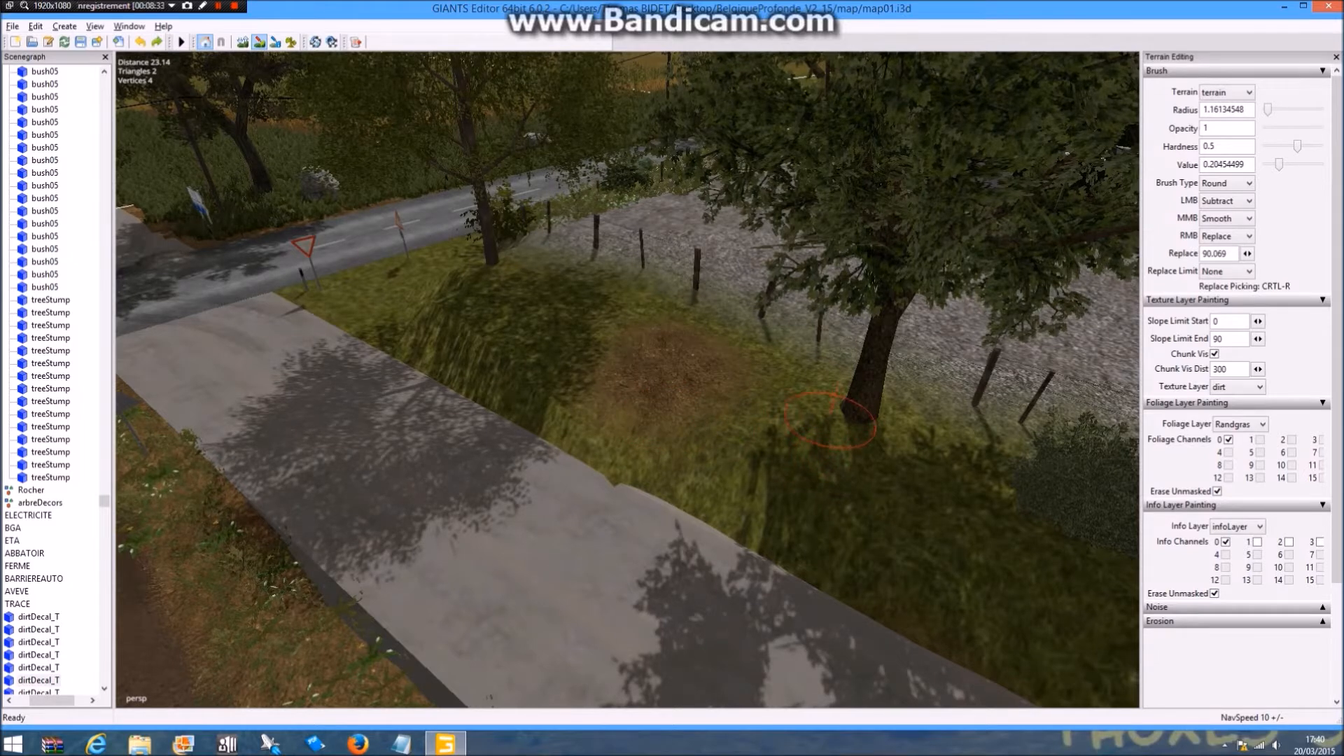
pyautogui.moveTo(849, 418); pyautogui.dragTo(854, 419)
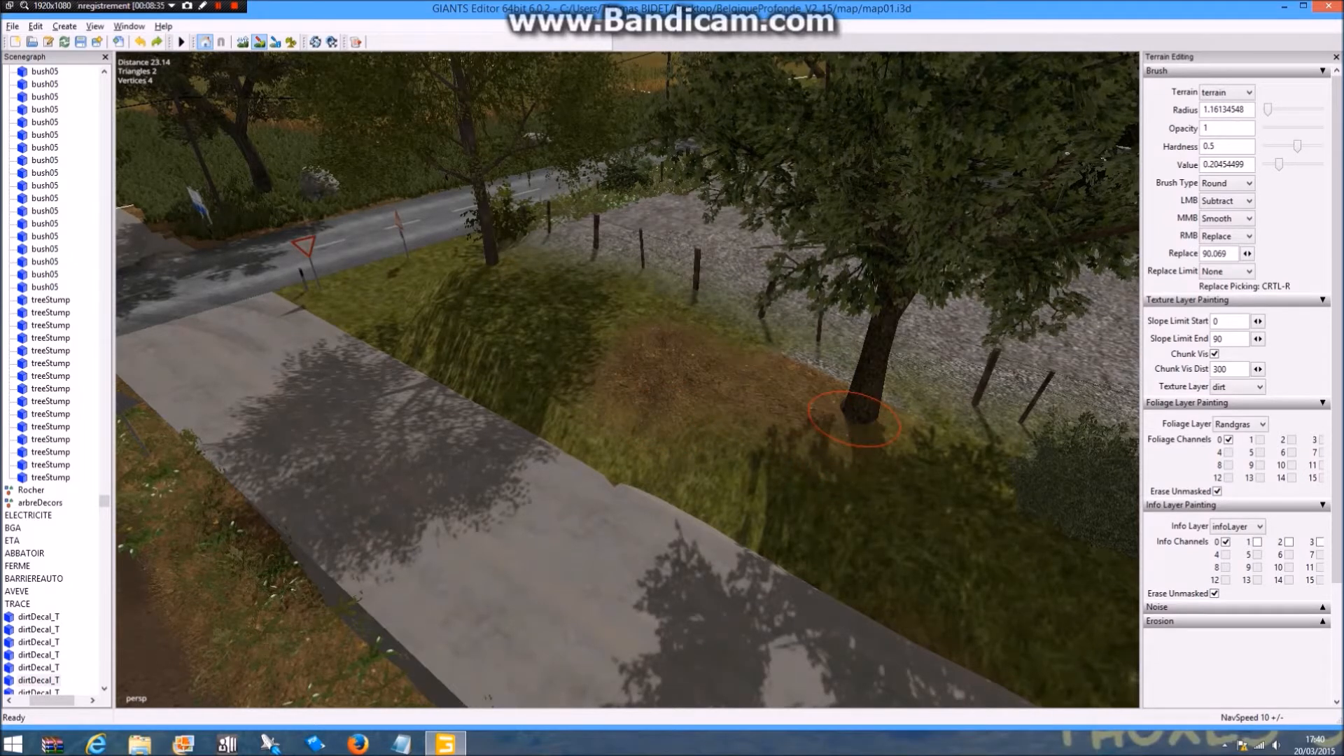
# Cover the dirt patch beside the maple with the grass texture, using a brush radius of about 1.41, and leave texture painting
pyautogui.click(1237, 386)
pyautogui.click(1232, 406)
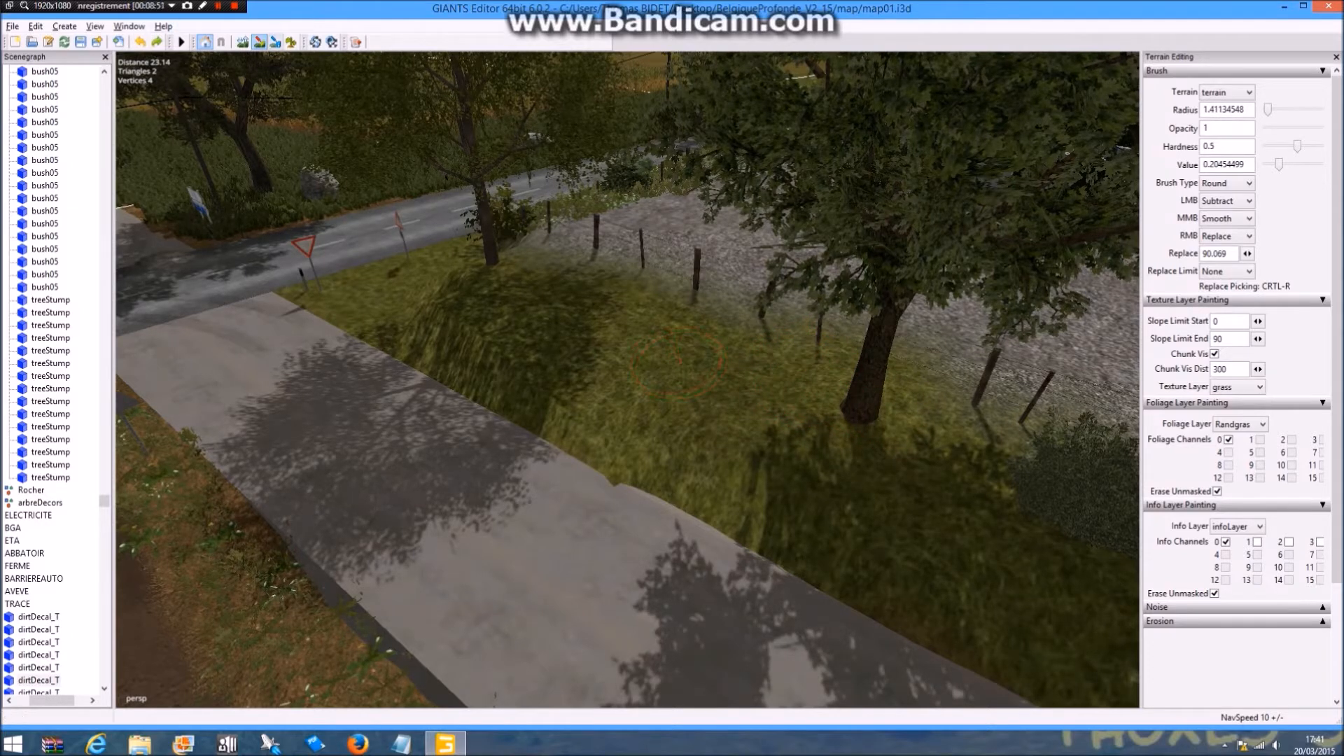
pyautogui.click(260, 42)
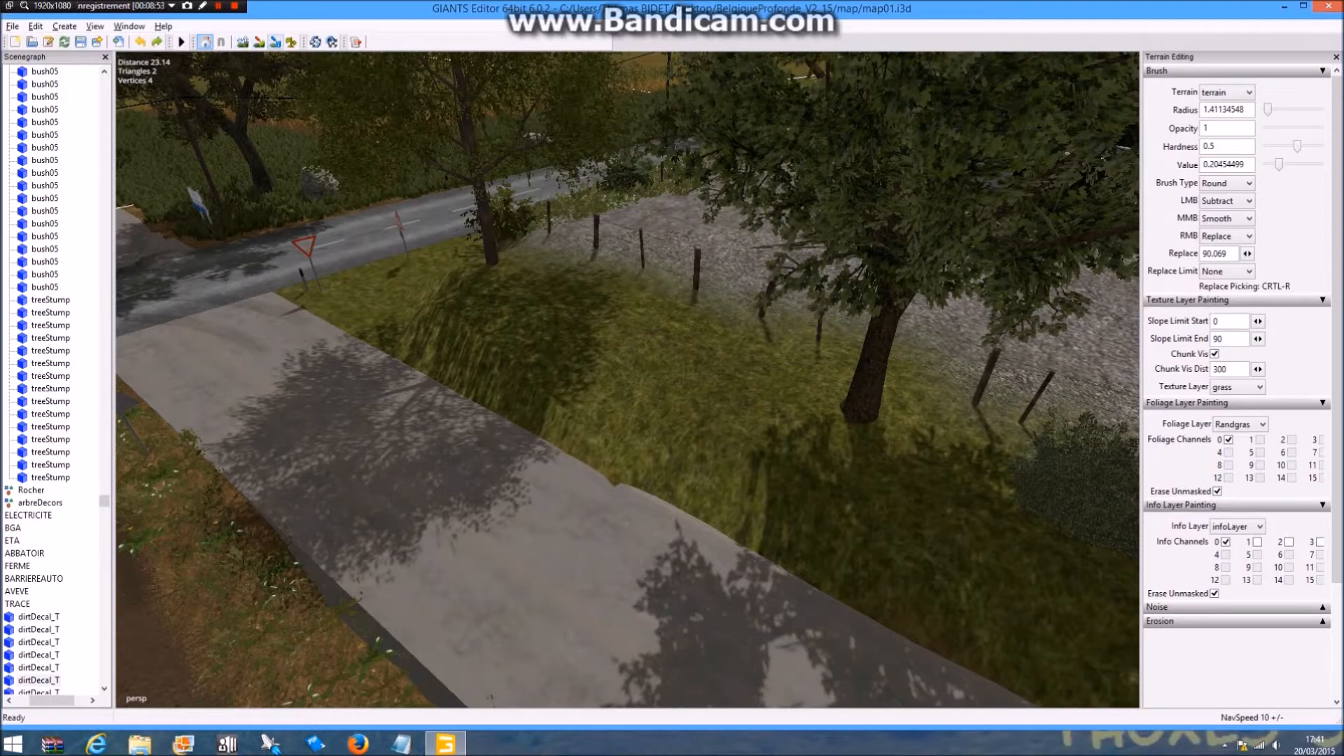
# Try to place a birch from the field on the verge between the birch at the junction and the maple
pyautogui.moveTo(700, 350)
pyautogui.keyDown('alt'); pyautogui.mouseDown()
pyautogui.moveTo(630, 322)
pyautogui.moveTo(420, 350)
pyautogui.moveTo(476, 287)
pyautogui.moveTo(280, 287)
pyautogui.mouseUp(); pyautogui.keyUp('alt')
pyautogui.keyDown('alt'); pyautogui.moveTo(630, 350); pyautogui.dragTo(245, 532); pyautogui.keyUp('alt')
pyautogui.scroll(3, 628, 380)
pyautogui.keyDown('alt'); pyautogui.moveTo(630, 504); pyautogui.dragTo(175, 280); pyautogui.keyUp('alt')
pyautogui.keyDown('alt'); pyautogui.moveTo(700, 420); pyautogui.dragTo(392, 357); pyautogui.keyUp('alt')
pyautogui.keyDown('alt'); pyautogui.moveTo(770, 392); pyautogui.dragTo(840, 392); pyautogui.keyUp('alt')
pyautogui.click(826, 350)
pyautogui.scroll(10, 627, 380)
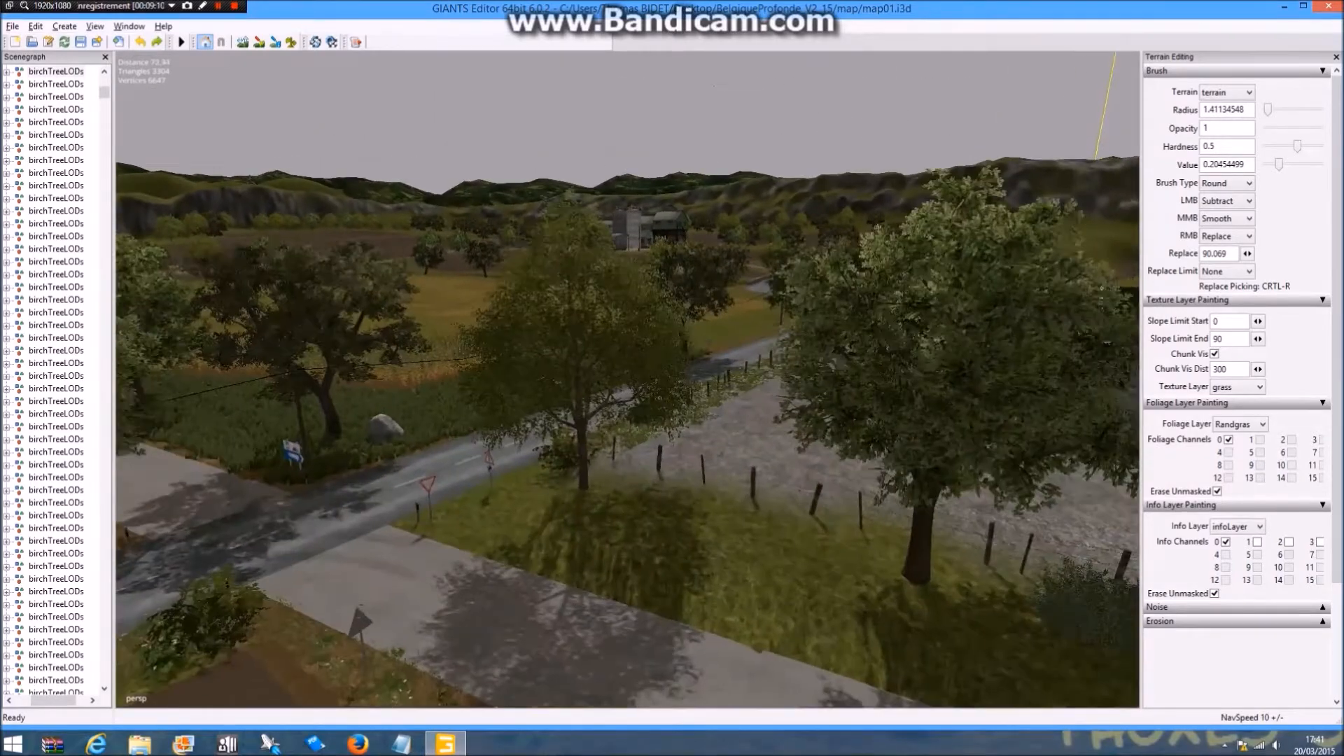
pyautogui.keyDown('alt'); pyautogui.moveTo(490, 434); pyautogui.dragTo(336, 315); pyautogui.keyUp('alt')
pyautogui.hotkey('ctrl', 'b')
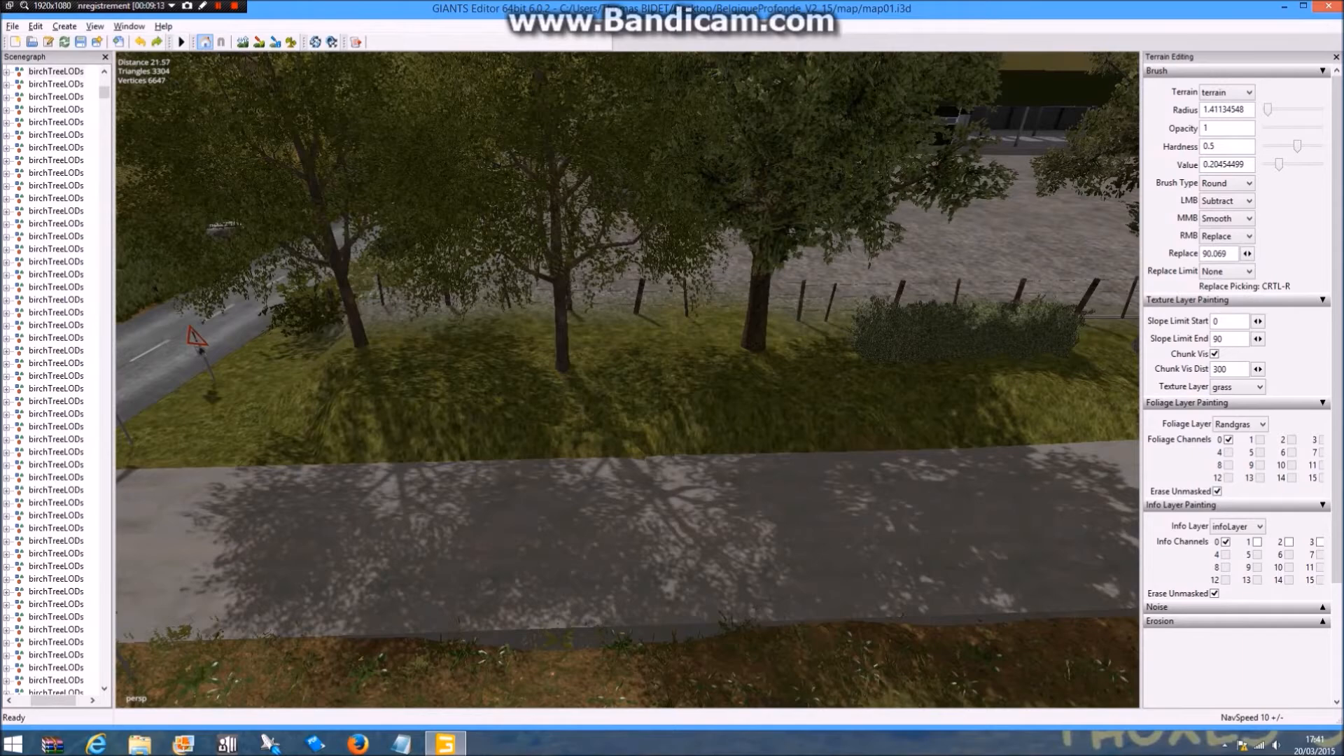
pyautogui.hotkey('ctrl', 'b')
pyautogui.hotkey('ctrl', 'b')
pyautogui.hotkey('ctrl', 'b')
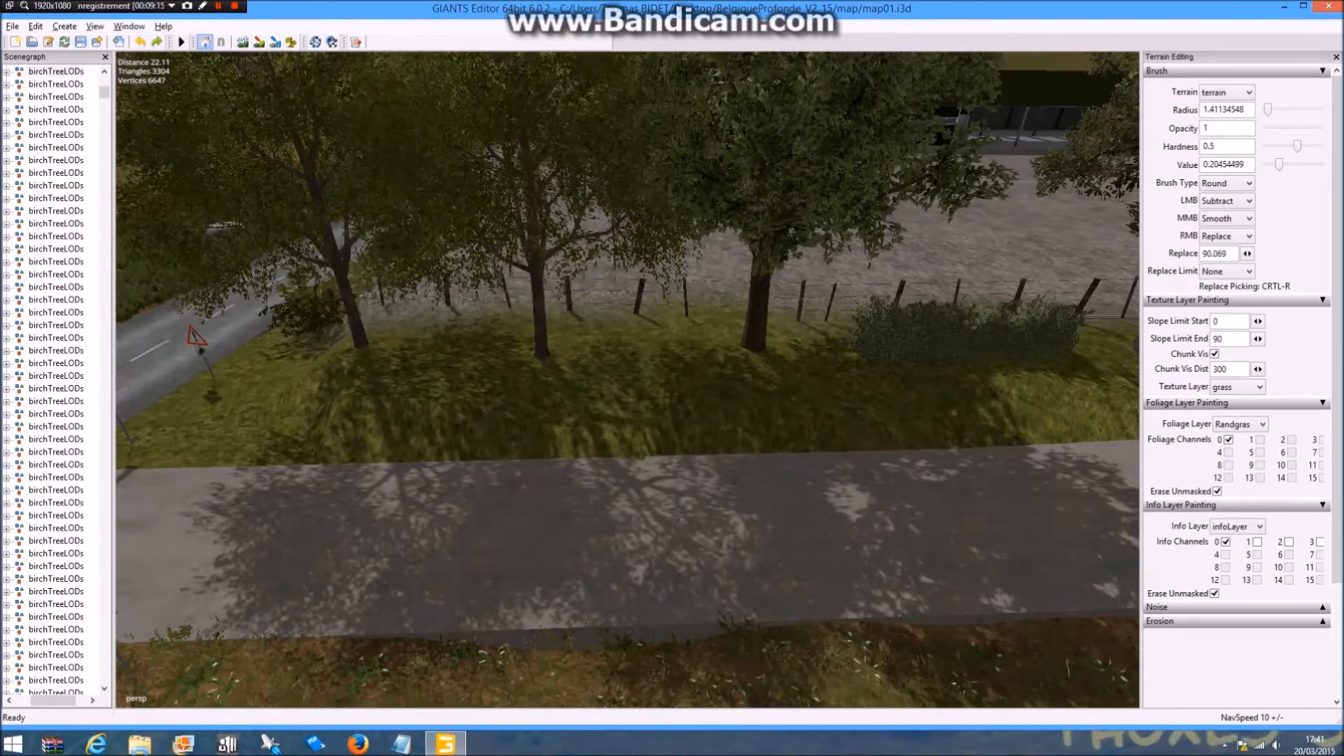
# Undo the placement of the birch on the verge between the junction birch and the maple
pyautogui.hotkey('ctrl', 'd')
pyautogui.keyDown('alt'); pyautogui.moveTo(541, 359); pyautogui.dragTo(672, 323); pyautogui.keyUp('alt')
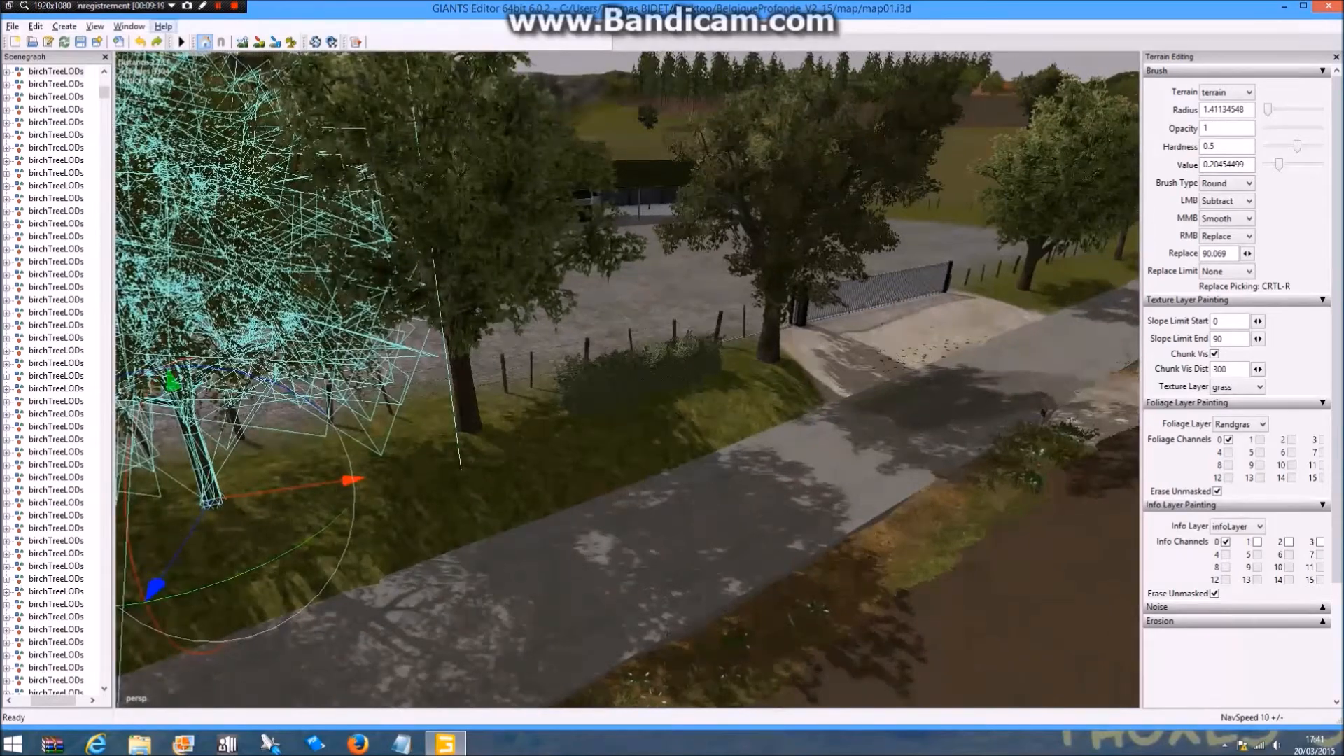
pyautogui.click(141, 42)
pyautogui.keyDown('alt'); pyautogui.moveTo(595, 315); pyautogui.dragTo(836, 340); pyautogui.keyUp('alt')
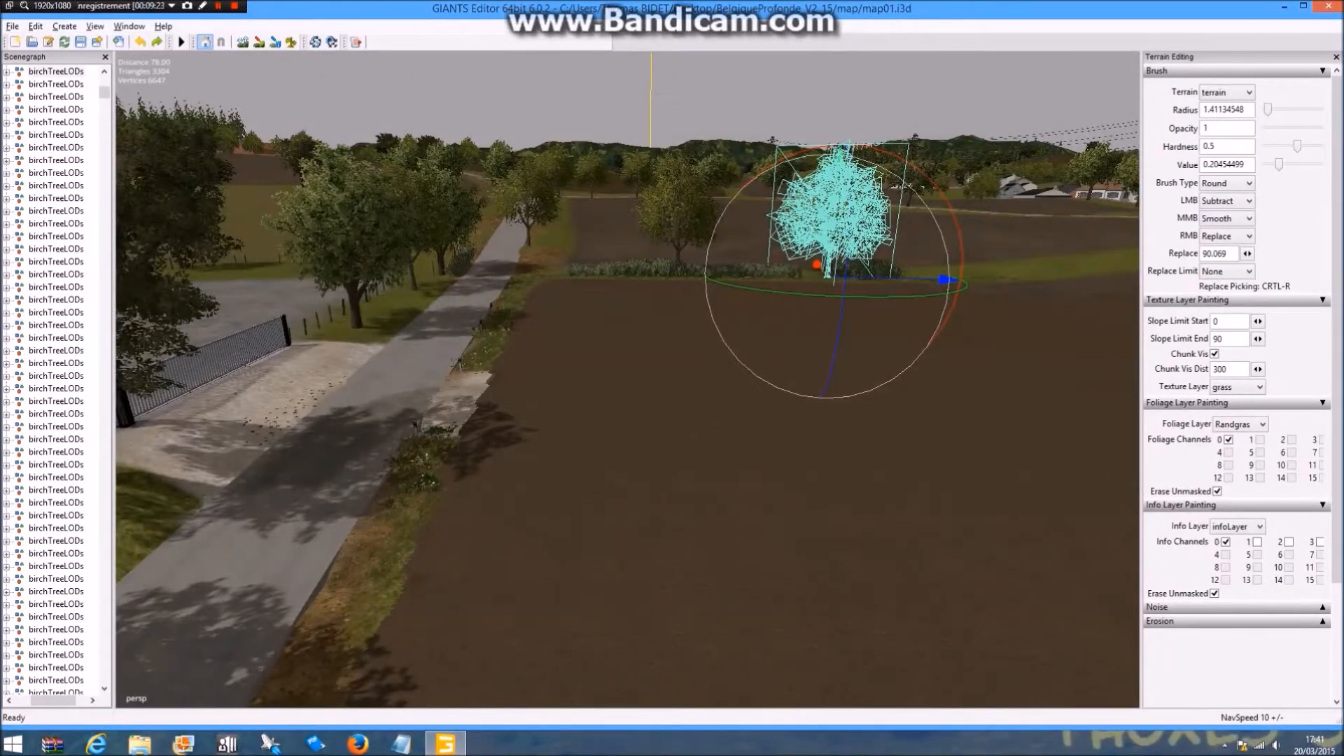
# Copy a shrubLong9m hedge from the field edge between the junction birch and the maple, and turn it parallel to the fence
pyautogui.click(887, 270)
pyautogui.keyDown('alt'); pyautogui.moveTo(931, 277); pyautogui.dragTo(448, 389); pyautogui.keyUp('alt')
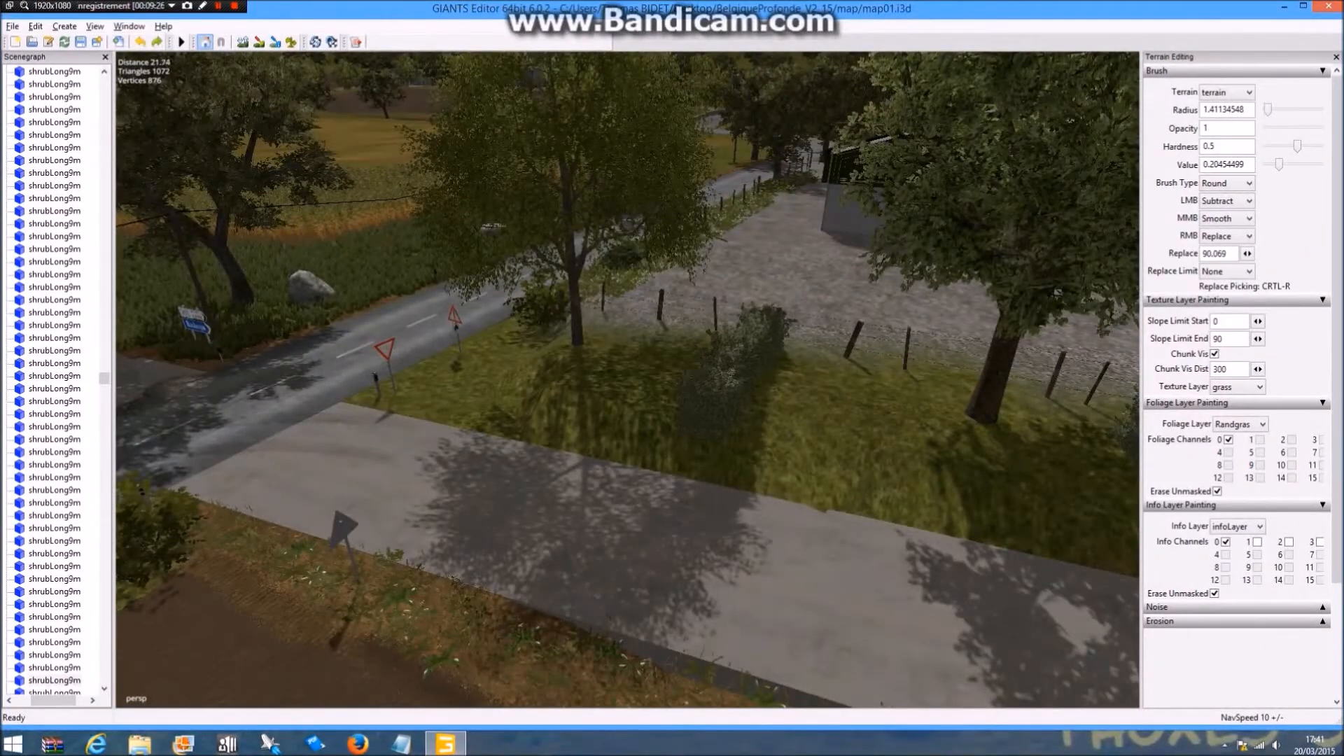
pyautogui.click(732, 378)
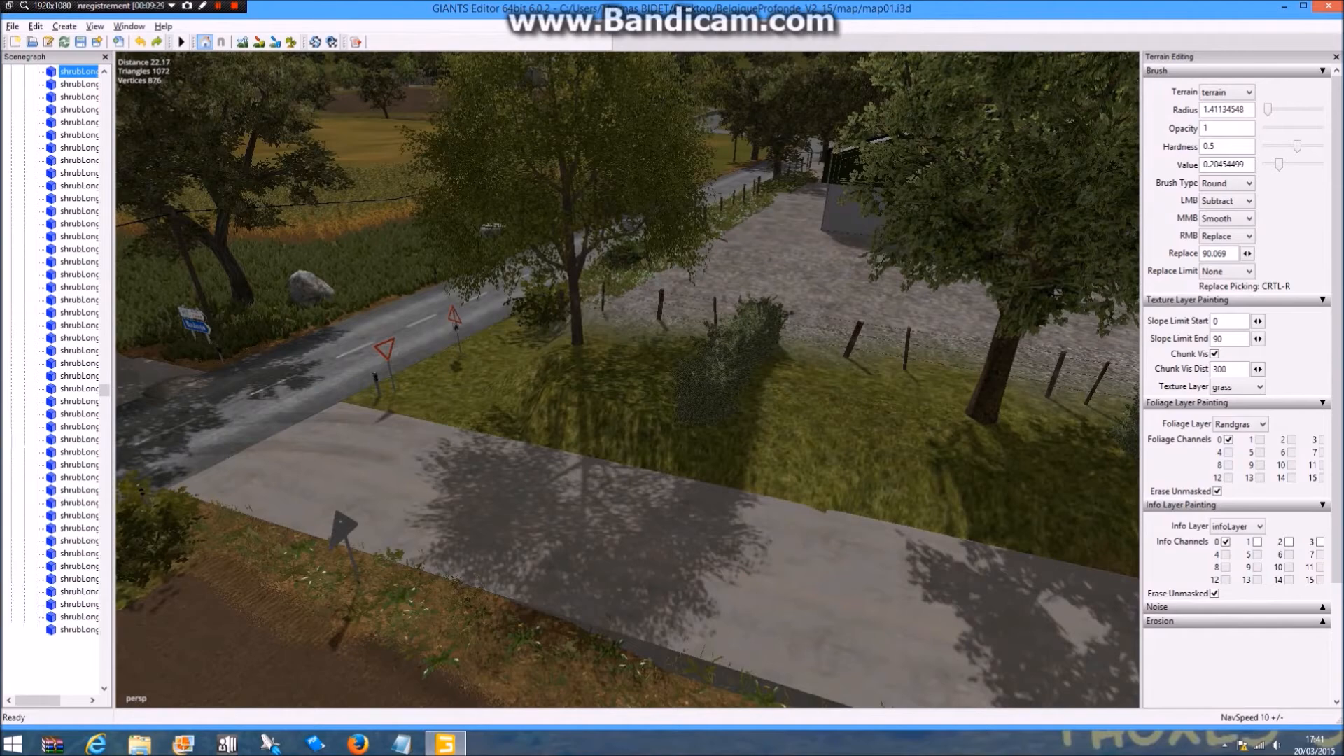
pyautogui.moveTo(760, 441); pyautogui.dragTo(847, 363)
pyautogui.moveTo(735, 277); pyautogui.dragTo(719, 396)
pyautogui.click(553, 381)
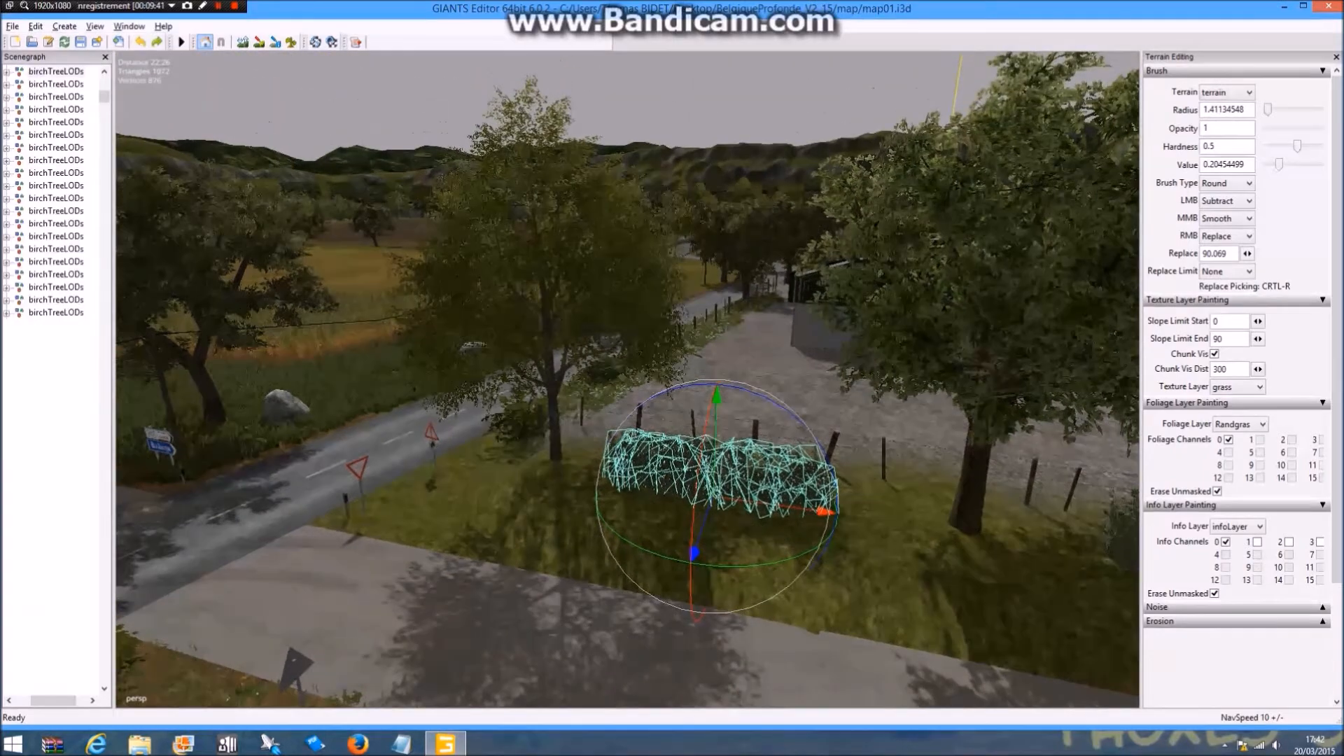
pyautogui.keyDown('alt'); pyautogui.moveTo(552, 356); pyautogui.dragTo(210, 280); pyautogui.keyUp('alt')
pyautogui.scroll(-5, 210, 280)
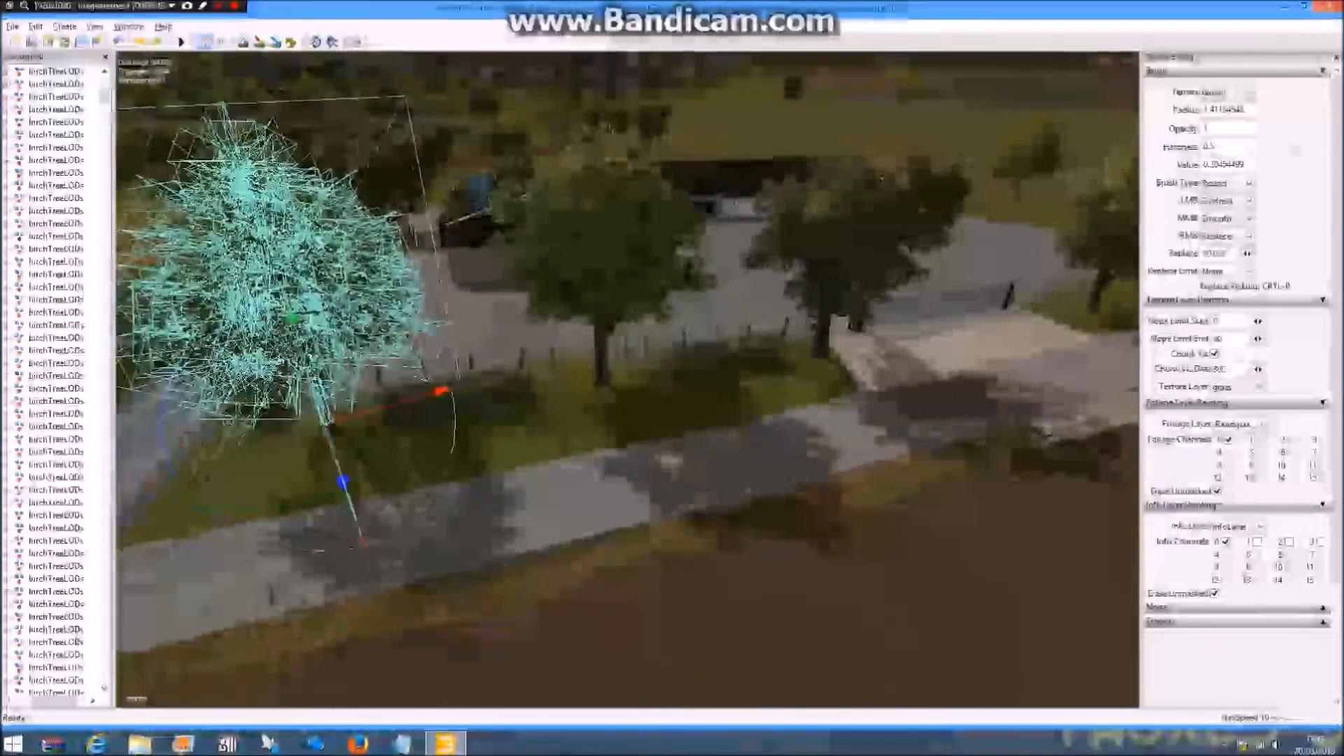
pyautogui.hotkey('ctrl', 'd')
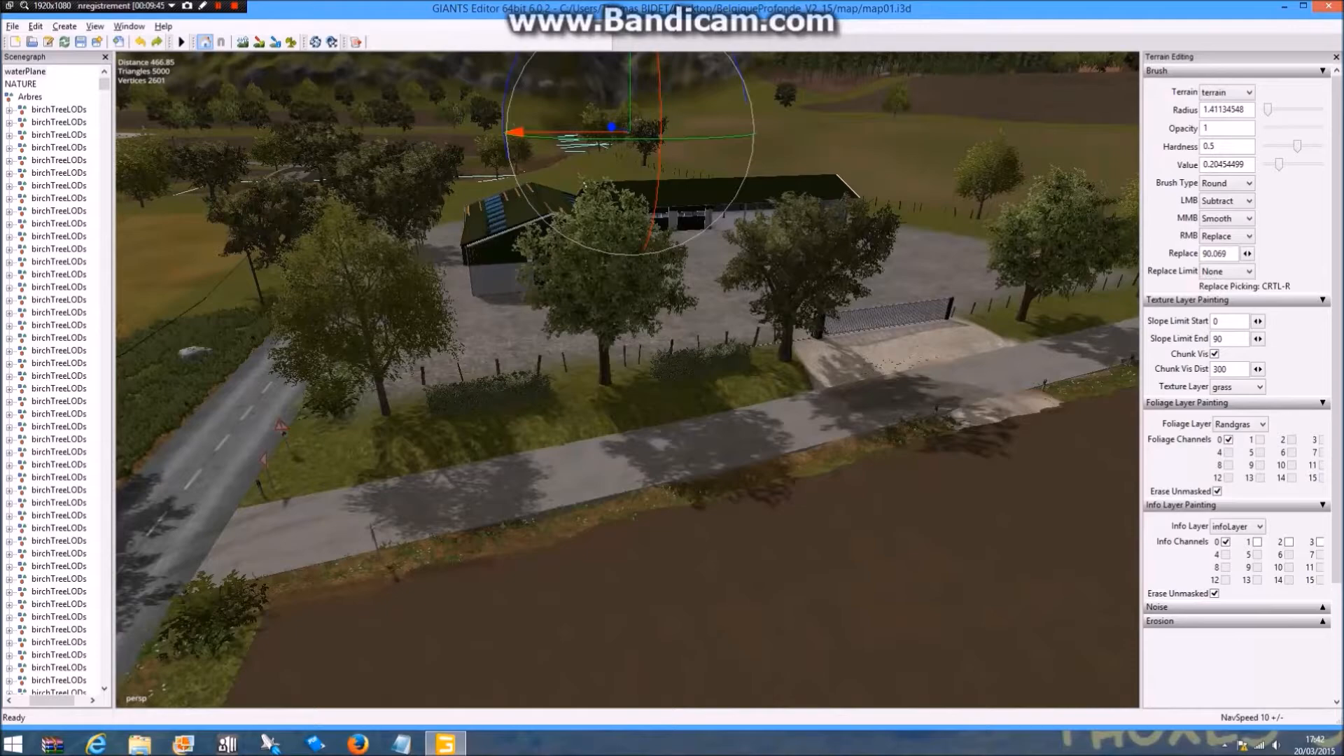
# Copy a shrubLong9m hedge from the field edge onto the verge beyond the gate, between the first tree and the birch, aligned with the fence
pyautogui.keyDown('alt'); pyautogui.moveTo(886, 318); pyautogui.dragTo(280, 546); pyautogui.keyUp('alt')
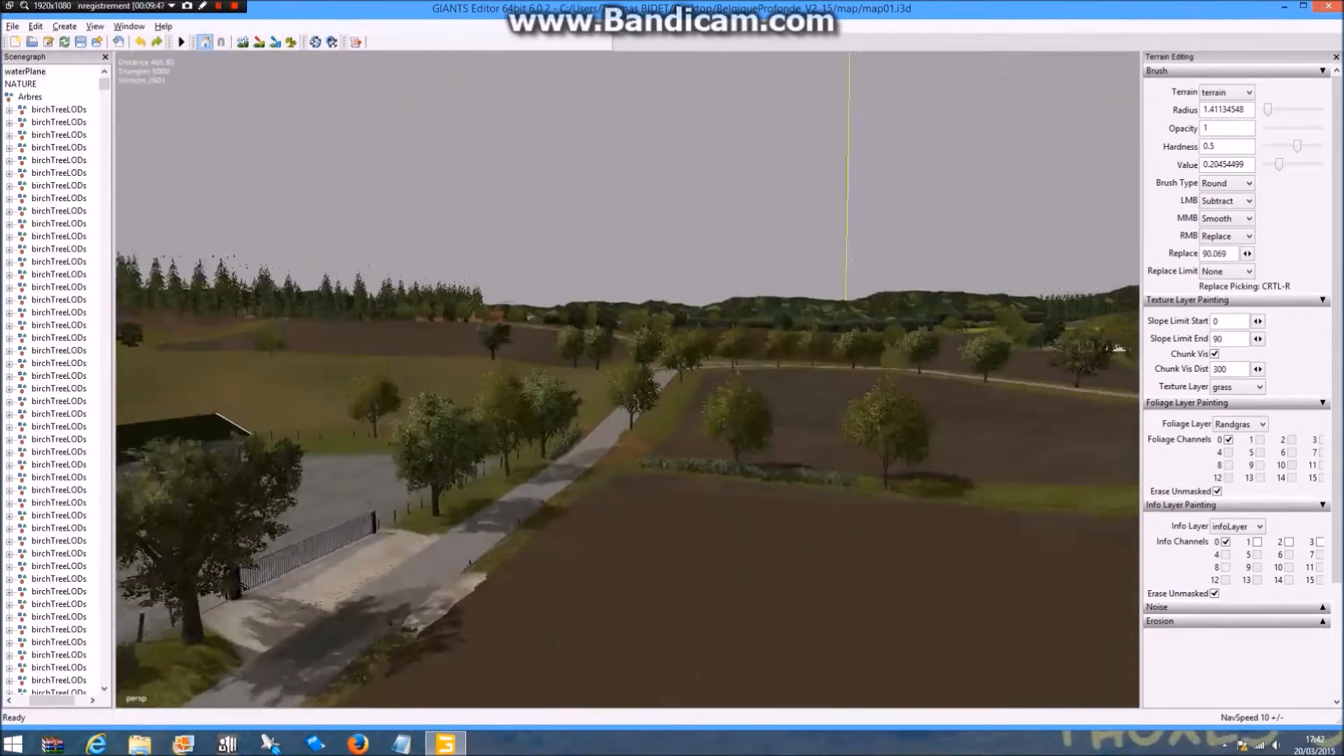
pyautogui.scroll(5, 628, 379)
pyautogui.keyDown('alt'); pyautogui.moveTo(602, 462); pyautogui.dragTo(966, 204); pyautogui.keyUp('alt')
pyautogui.scroll(3, 628, 379)
pyautogui.click(1074, 346)
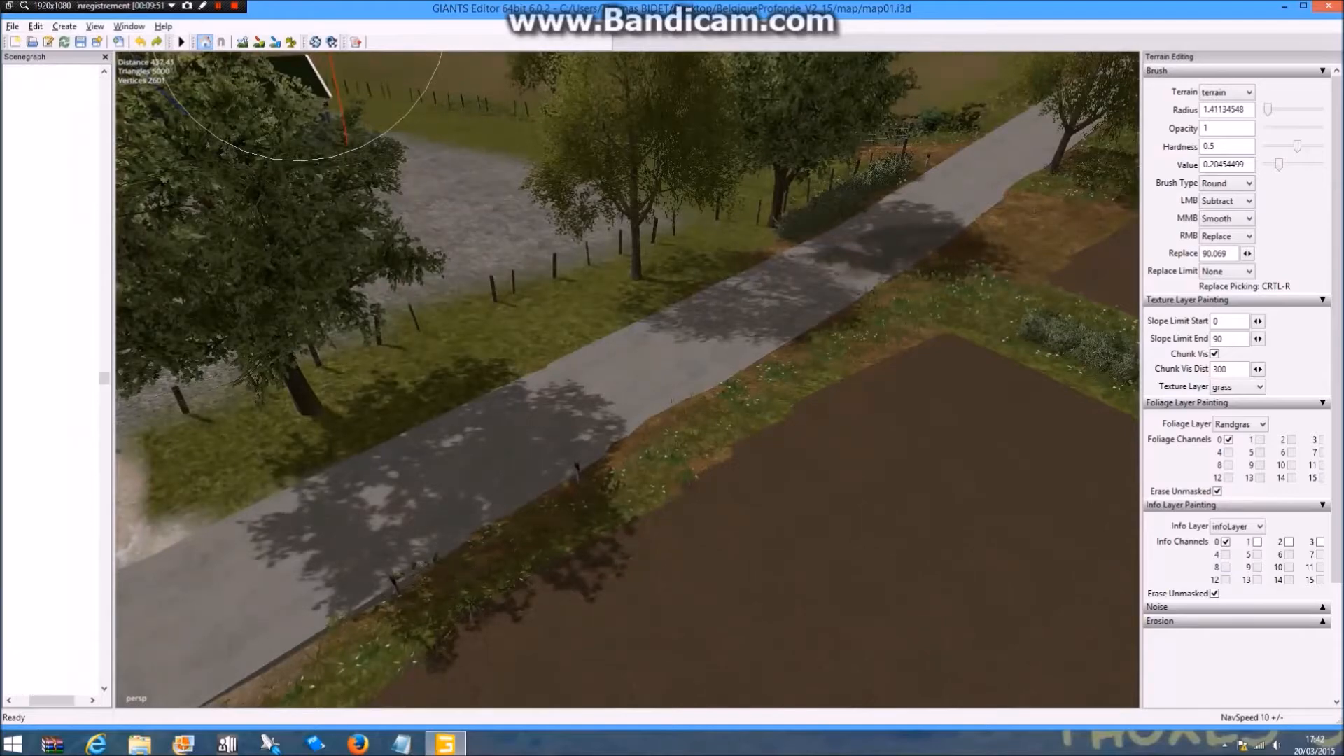
pyautogui.keyDown('alt'); pyautogui.moveTo(1075, 347); pyautogui.dragTo(1124, 402); pyautogui.keyUp('alt')
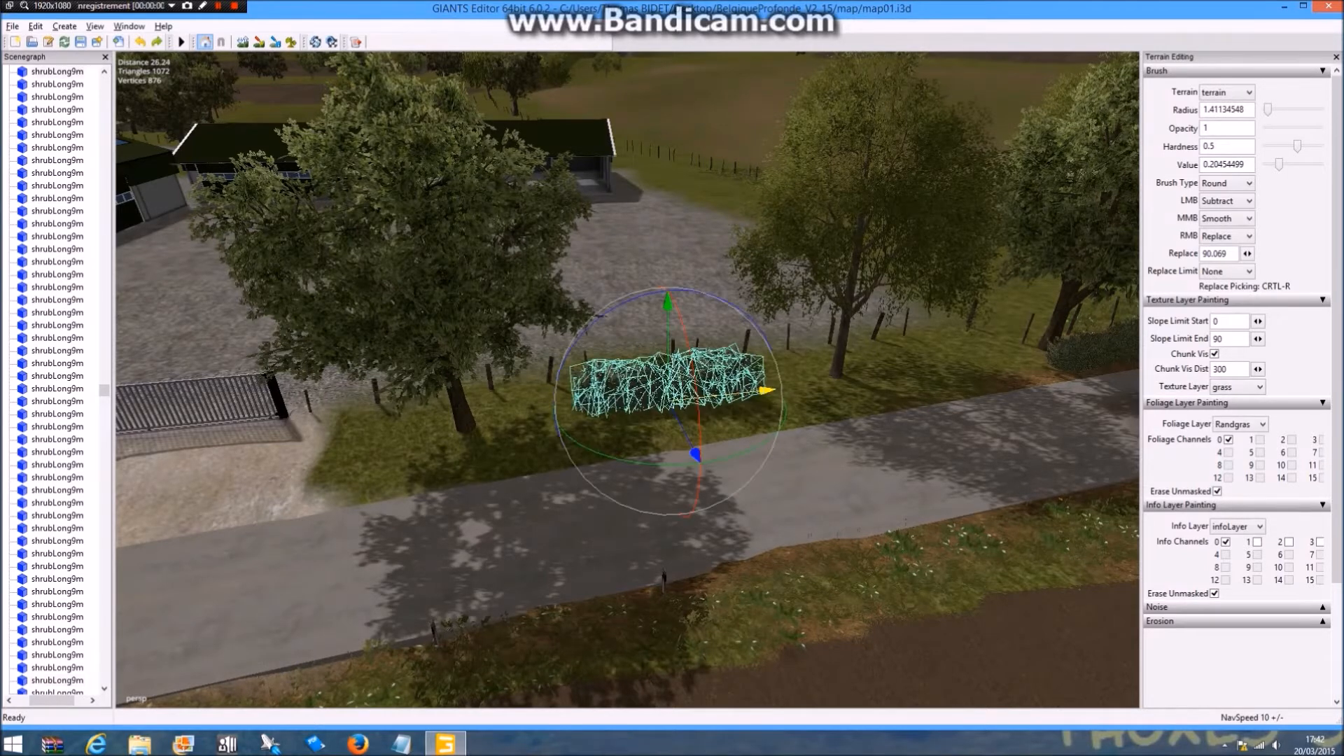
pyautogui.moveTo(695, 454); pyautogui.dragTo(697, 456)
pyautogui.moveTo(767, 392); pyautogui.dragTo(771, 391)
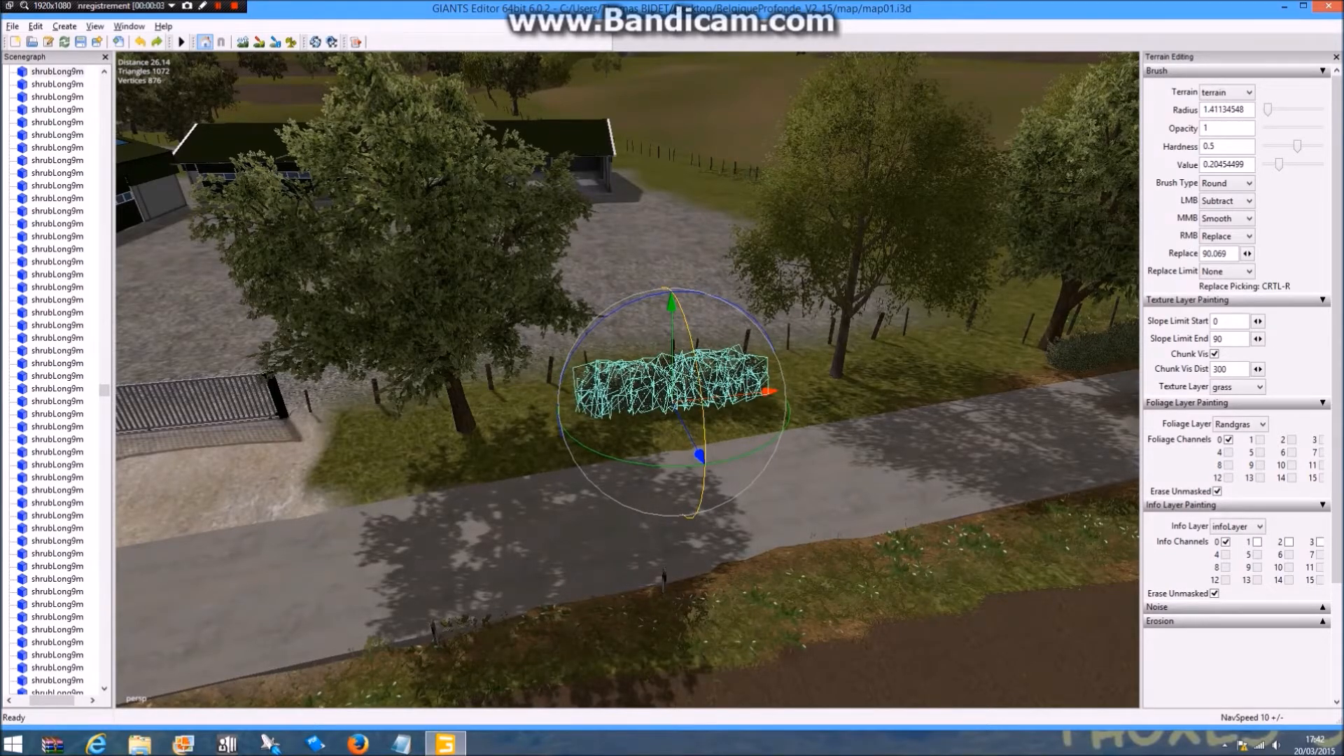
pyautogui.keyDown('alt'); pyautogui.moveTo(692, 448); pyautogui.dragTo(994, 368); pyautogui.keyUp('alt')
pyautogui.click(724, 383)
pyautogui.keyDown('alt'); pyautogui.moveTo(724, 383); pyautogui.dragTo(623, 301); pyautogui.keyUp('alt')
pyautogui.scroll(5, 623, 301)
pyautogui.keyDown('alt'); pyautogui.moveTo(878, 355); pyautogui.dragTo(914, 78); pyautogui.keyUp('alt')
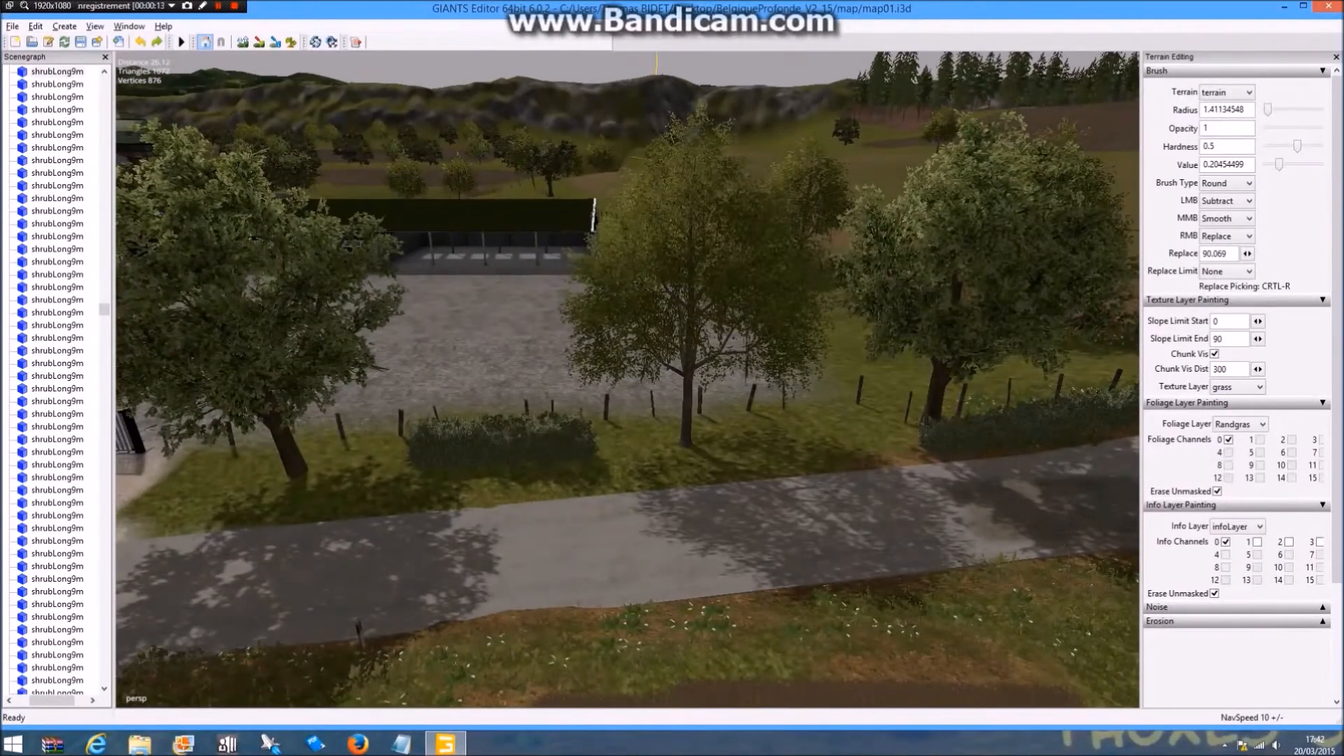
# Inspect the maple beyond the gate, its trunk base and the existing hedges next to it along the road
pyautogui.keyDown('alt'); pyautogui.moveTo(700, 392); pyautogui.dragTo(819, 395); pyautogui.keyUp('alt')
pyautogui.click(819, 396)
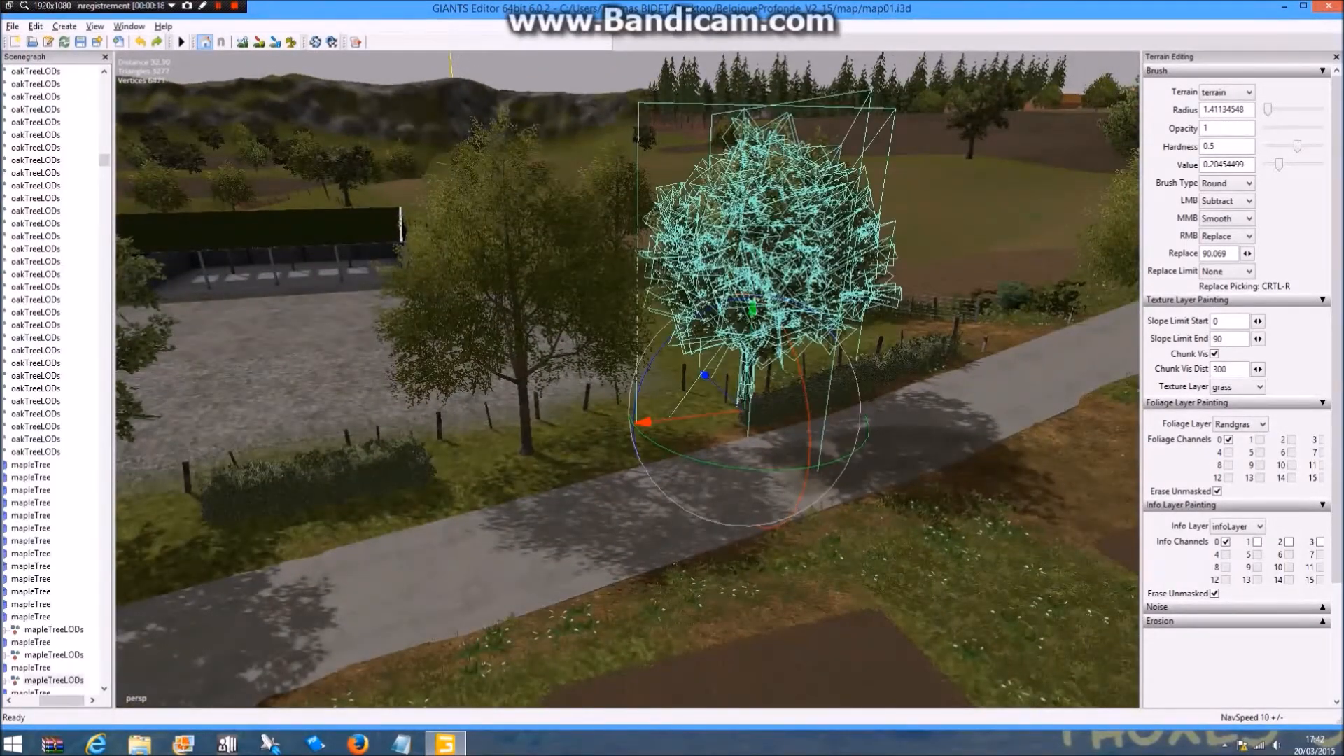
pyautogui.click(902, 364)
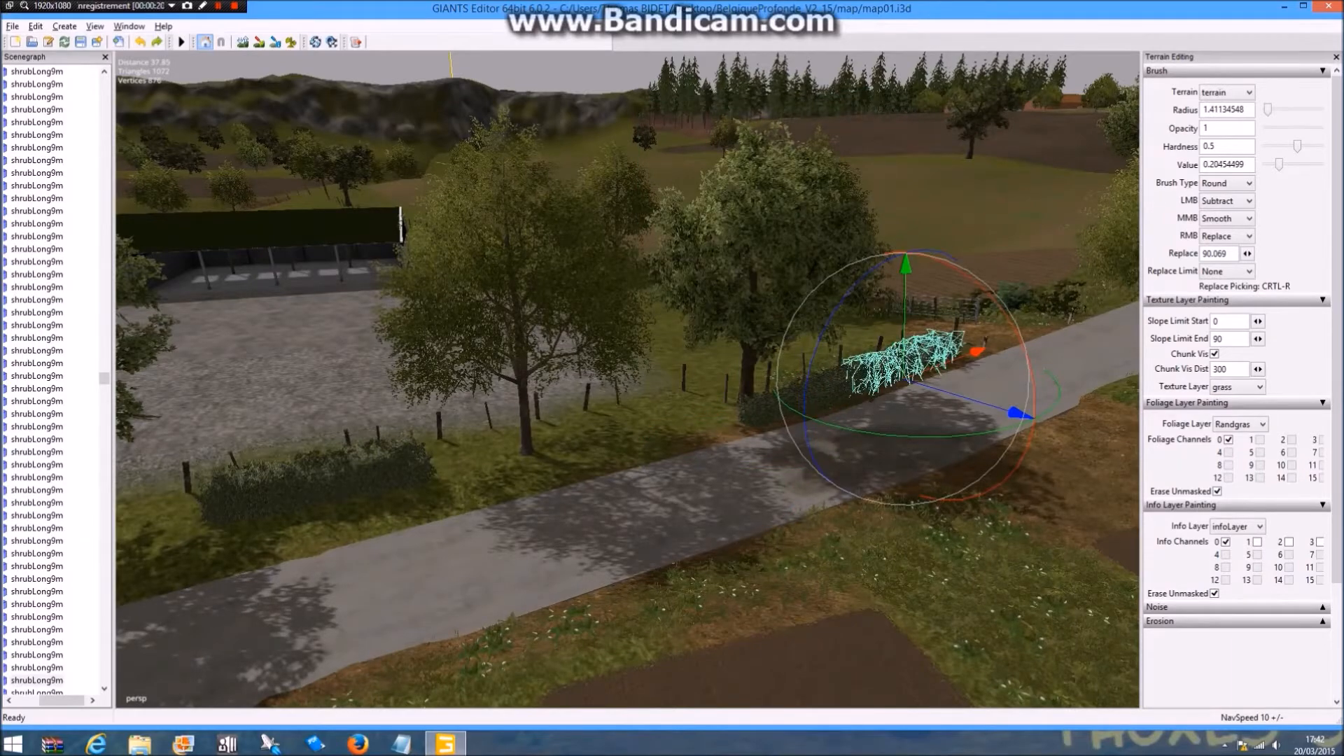
pyautogui.click(862, 418)
pyautogui.scroll(3, 861, 336)
pyautogui.keyDown('alt'); pyautogui.moveTo(861, 419); pyautogui.dragTo(925, 371); pyautogui.keyUp('alt')
pyautogui.scroll(3, 861, 337)
pyautogui.scroll(3, 924, 371)
pyautogui.click(748, 609)
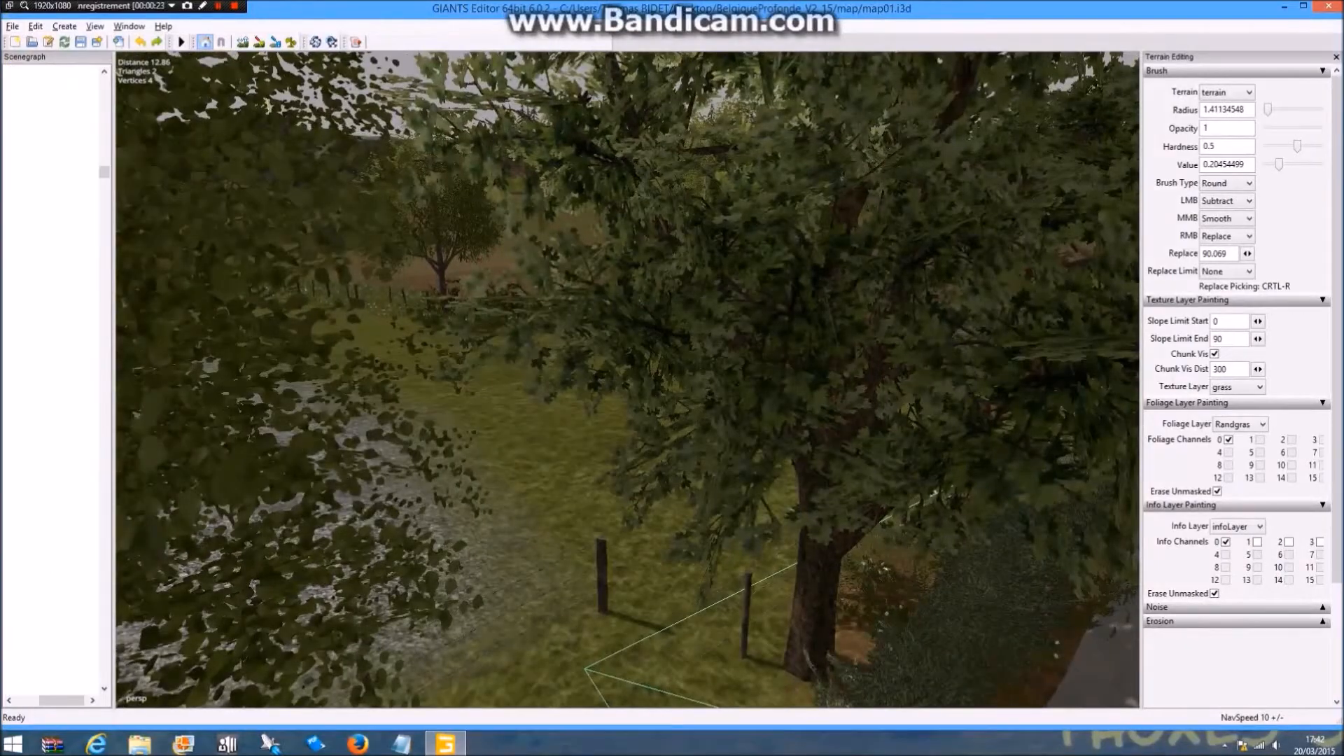
pyautogui.keyDown('alt'); pyautogui.moveTo(748, 609); pyautogui.dragTo(805, 693); pyautogui.keyUp('alt')
pyautogui.scroll(3, 805, 693)
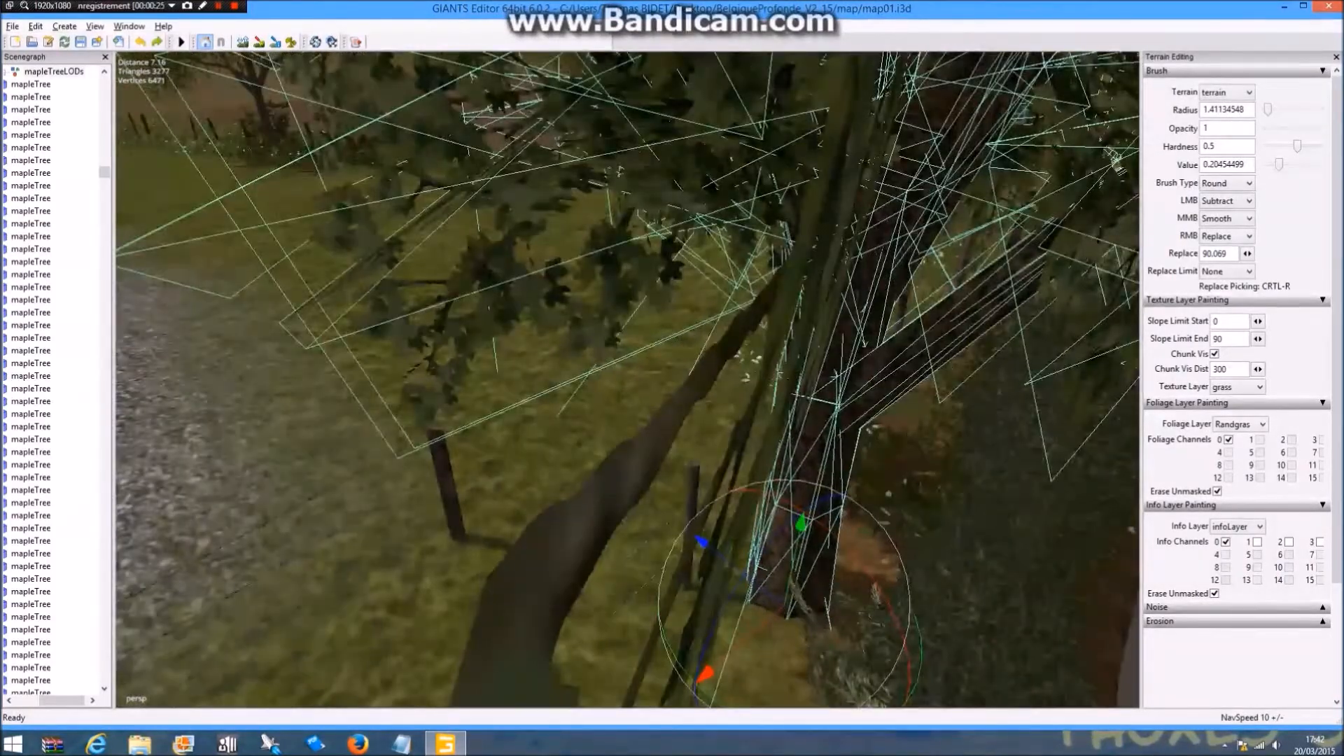
# Place a shrubLong9m hedge along the fence between the birch and the maple beyond the gate, and lower it into the ground
pyautogui.keyDown('alt'); pyautogui.moveTo(742, 427); pyautogui.dragTo(609, 403); pyautogui.keyUp('alt')
pyautogui.click(707, 448)
pyautogui.scroll(-5, 722, 453)
pyautogui.keyDown('alt'); pyautogui.moveTo(609, 402); pyautogui.dragTo(896, 406, button='middle'); pyautogui.keyUp('alt')
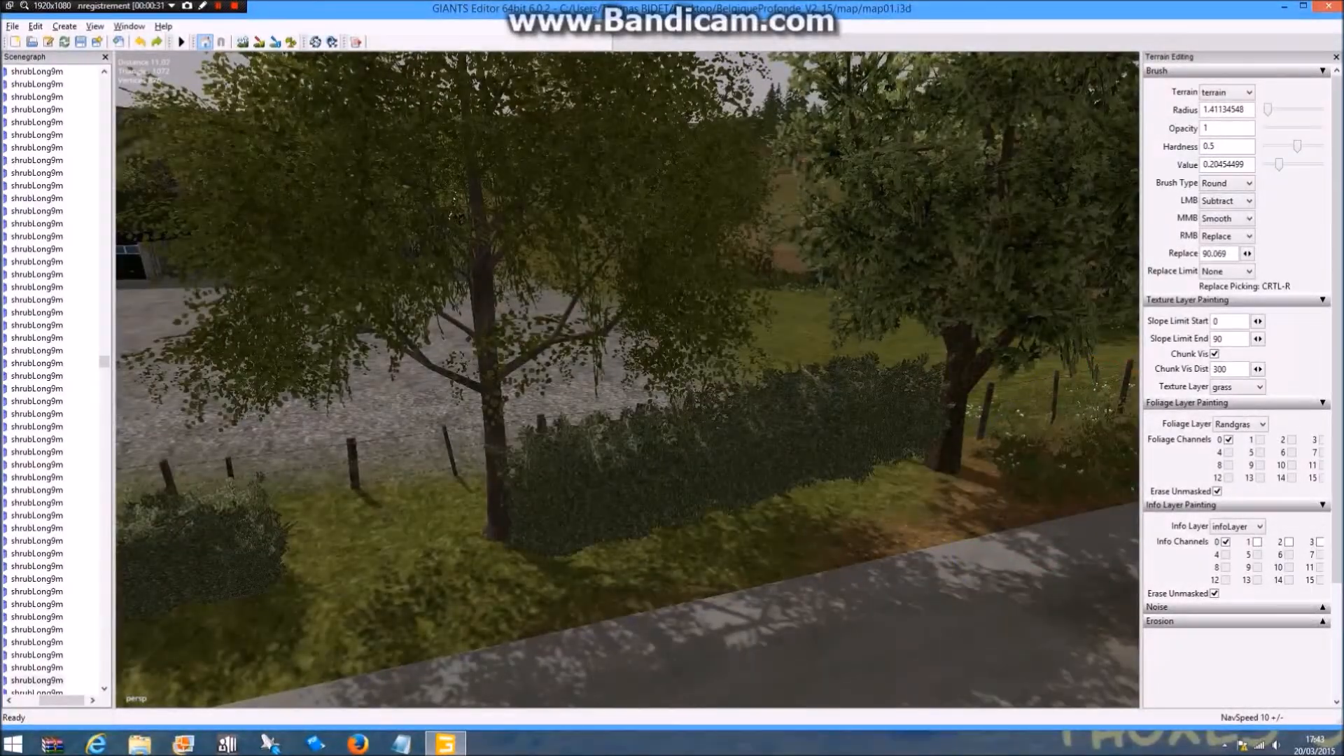
pyautogui.hotkey('ctrl', 'd')
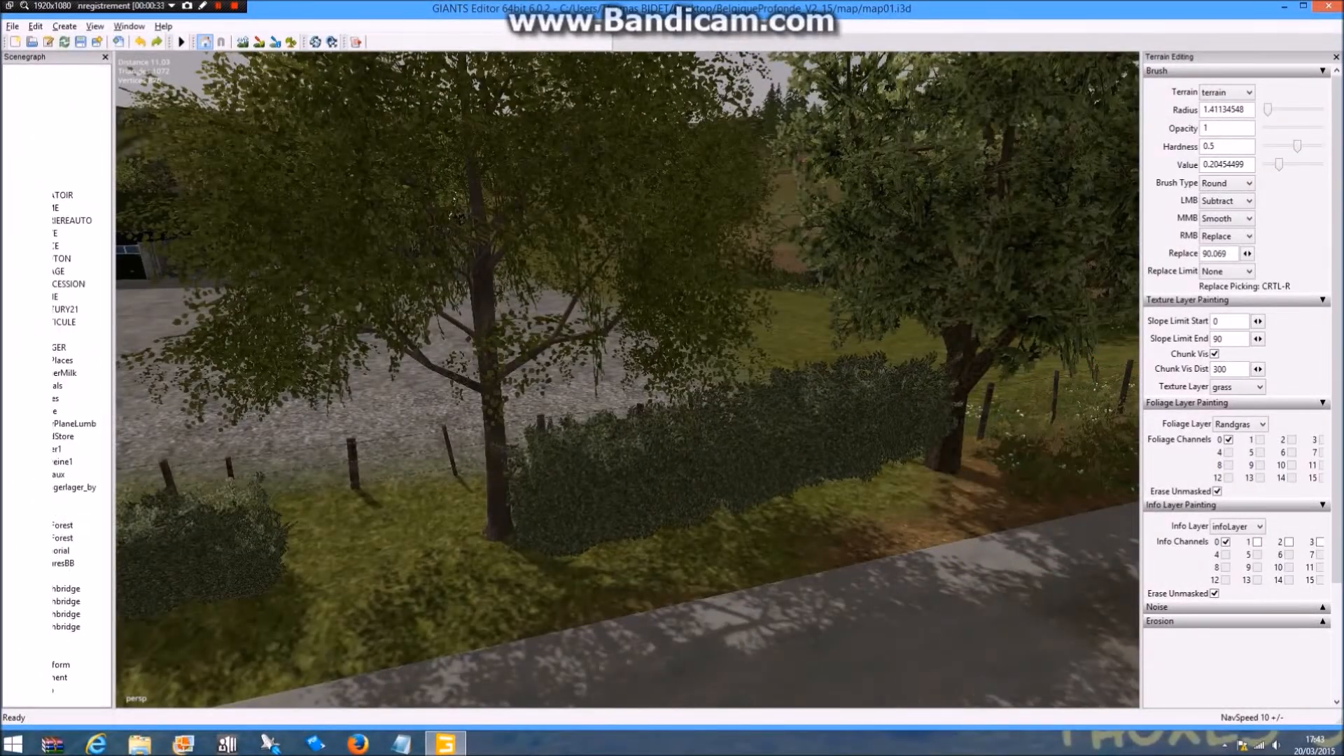
pyautogui.moveTo(738, 395); pyautogui.dragTo(749, 521)
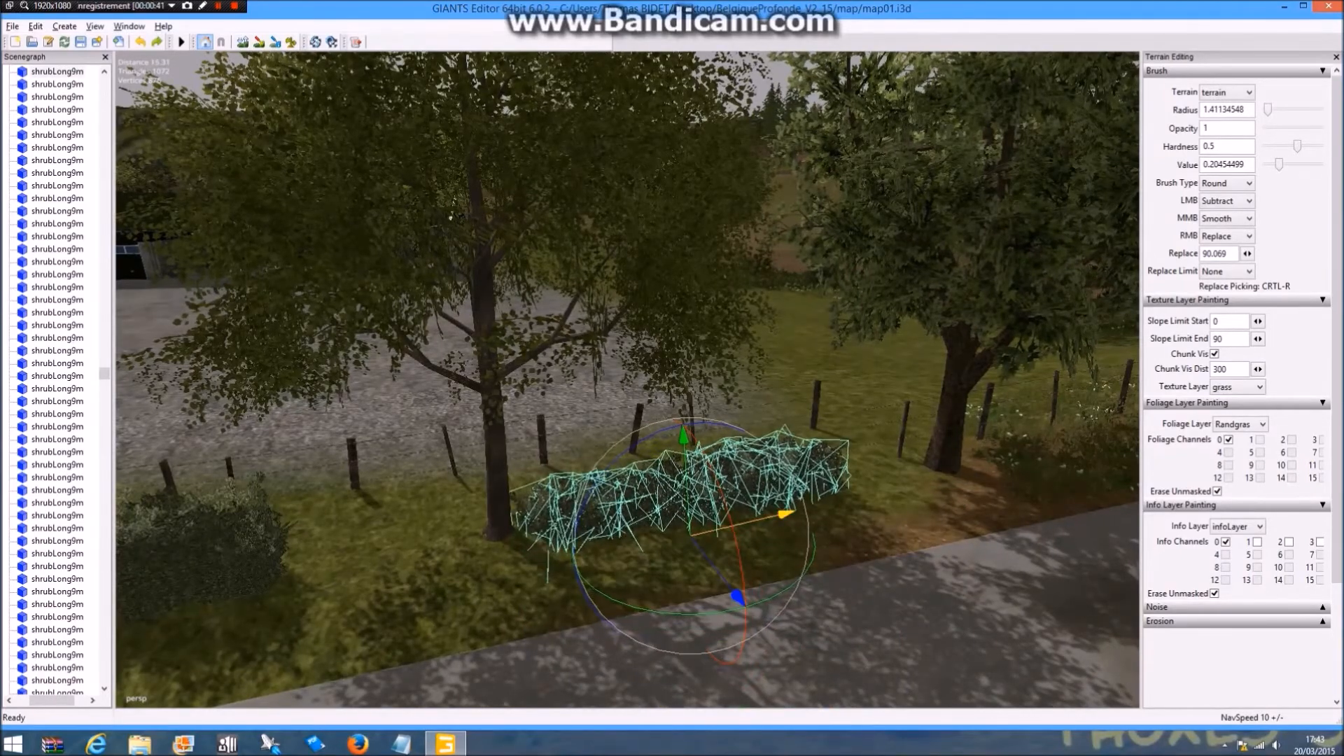
pyautogui.click(942, 522)
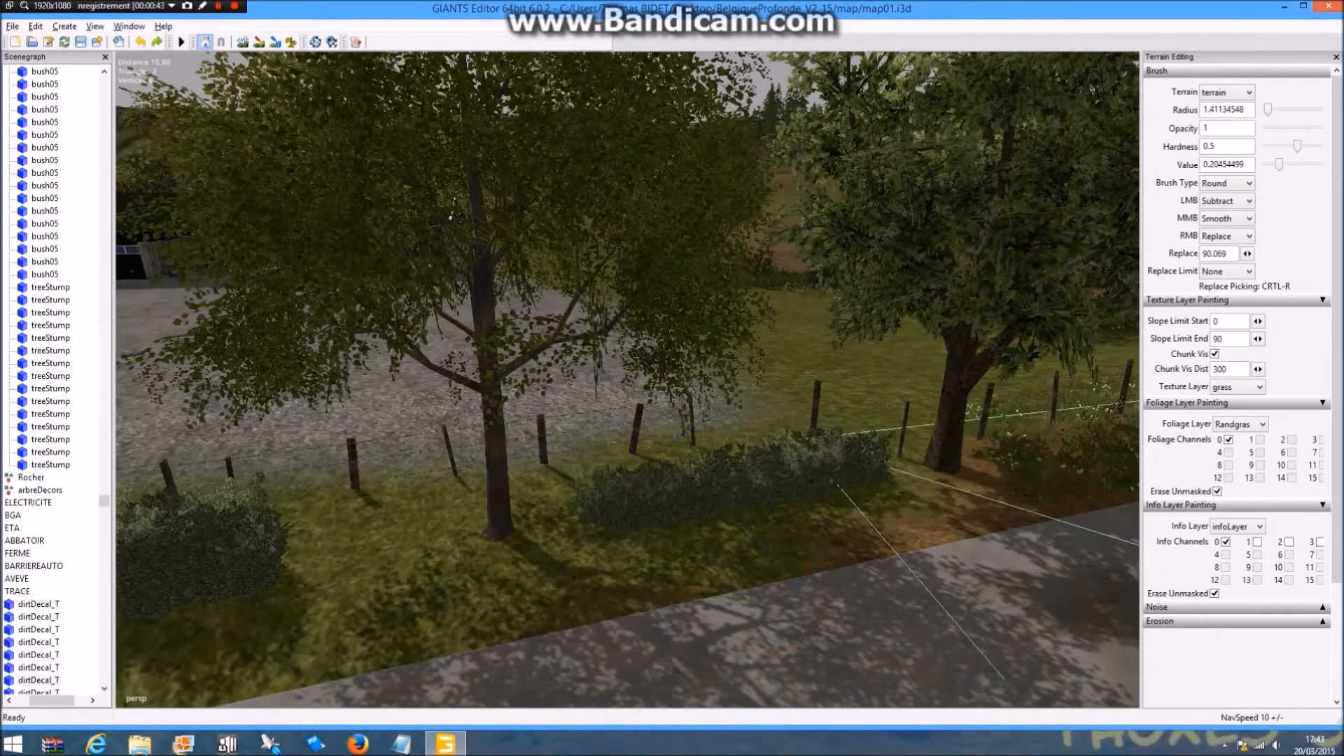
# Place a leafy bush at the foot of the maple beyond the gate, beside the fence post at the end of the hedge
pyautogui.keyDown('alt'); pyautogui.moveTo(942, 521); pyautogui.dragTo(875, 560); pyautogui.keyUp('alt')
pyautogui.scroll(10, 633, 480)
pyautogui.scroll(5, 704, 438)
pyautogui.click(970, 641)
pyautogui.keyDown('alt'); pyautogui.moveTo(970, 641); pyautogui.dragTo(1135, 493); pyautogui.keyUp('alt')
pyautogui.scroll(8, 1133, 518)
pyautogui.scroll(6, 840, 455)
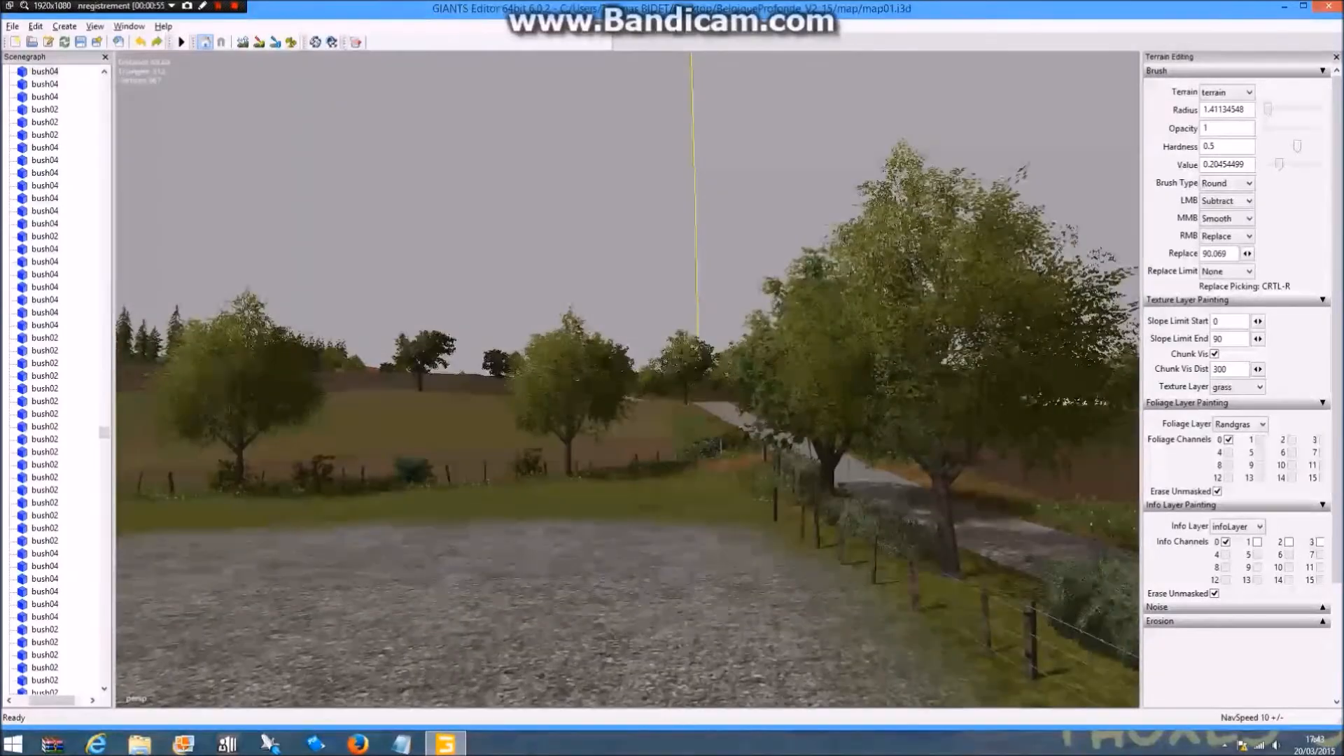
pyautogui.keyDown('alt'); pyautogui.moveTo(840, 455); pyautogui.dragTo(938, 515); pyautogui.keyUp('alt')
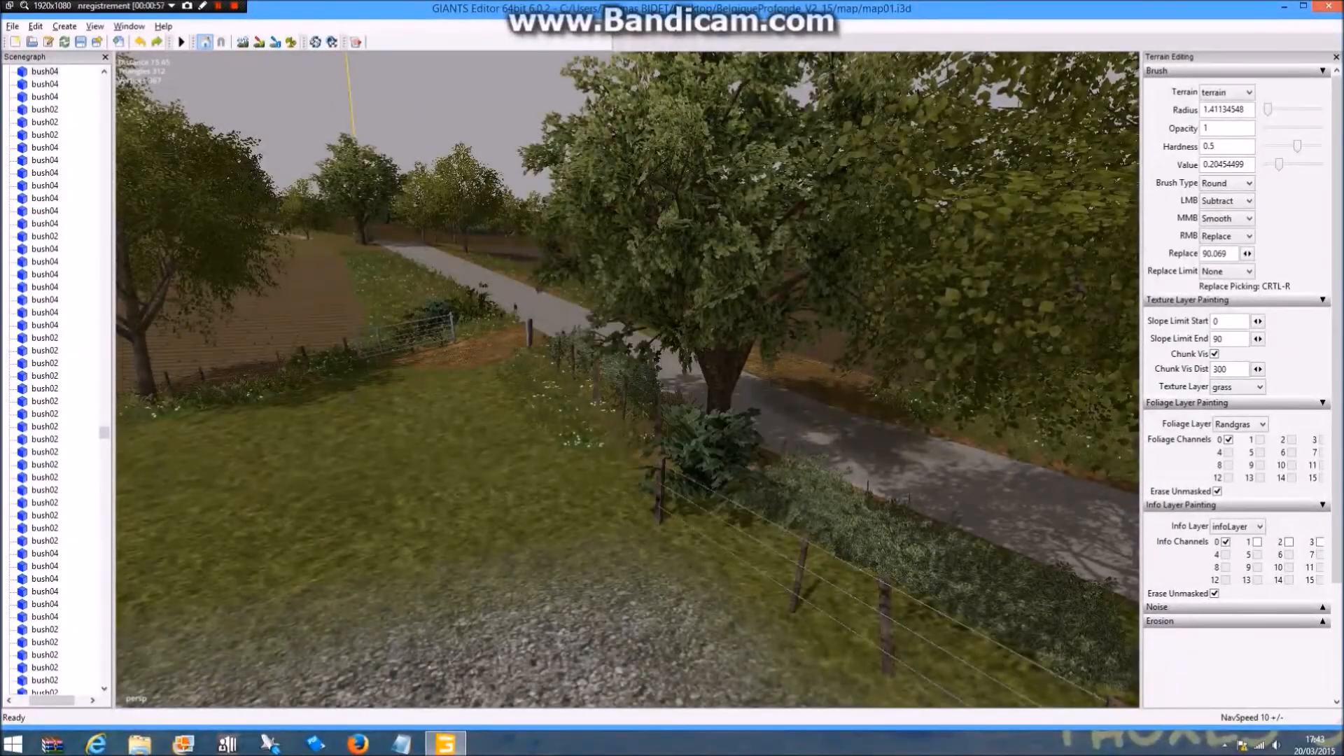
pyautogui.hotkey('ctrl', 'b')
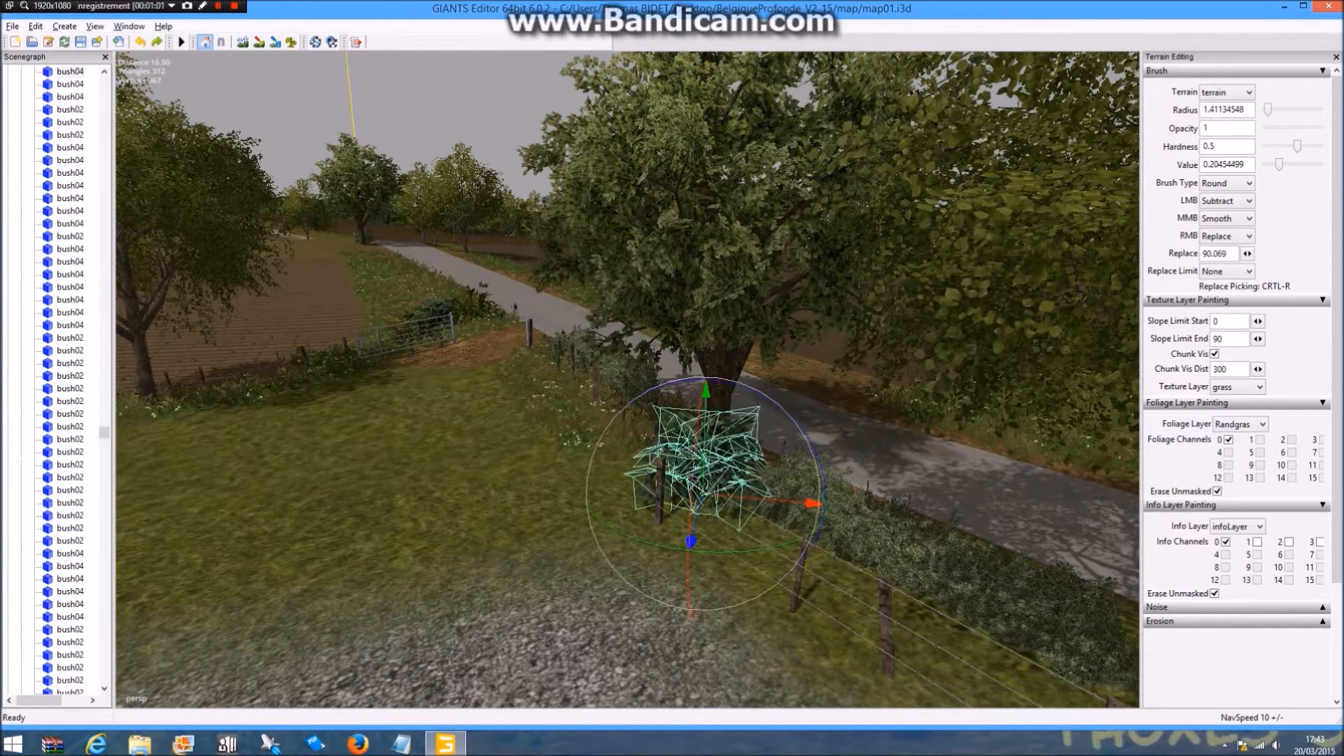
# Shift the leafy bush at the foot of the maple slightly towards the yard, beside the fence post
pyautogui.moveTo(691, 542); pyautogui.dragTo(688, 553)
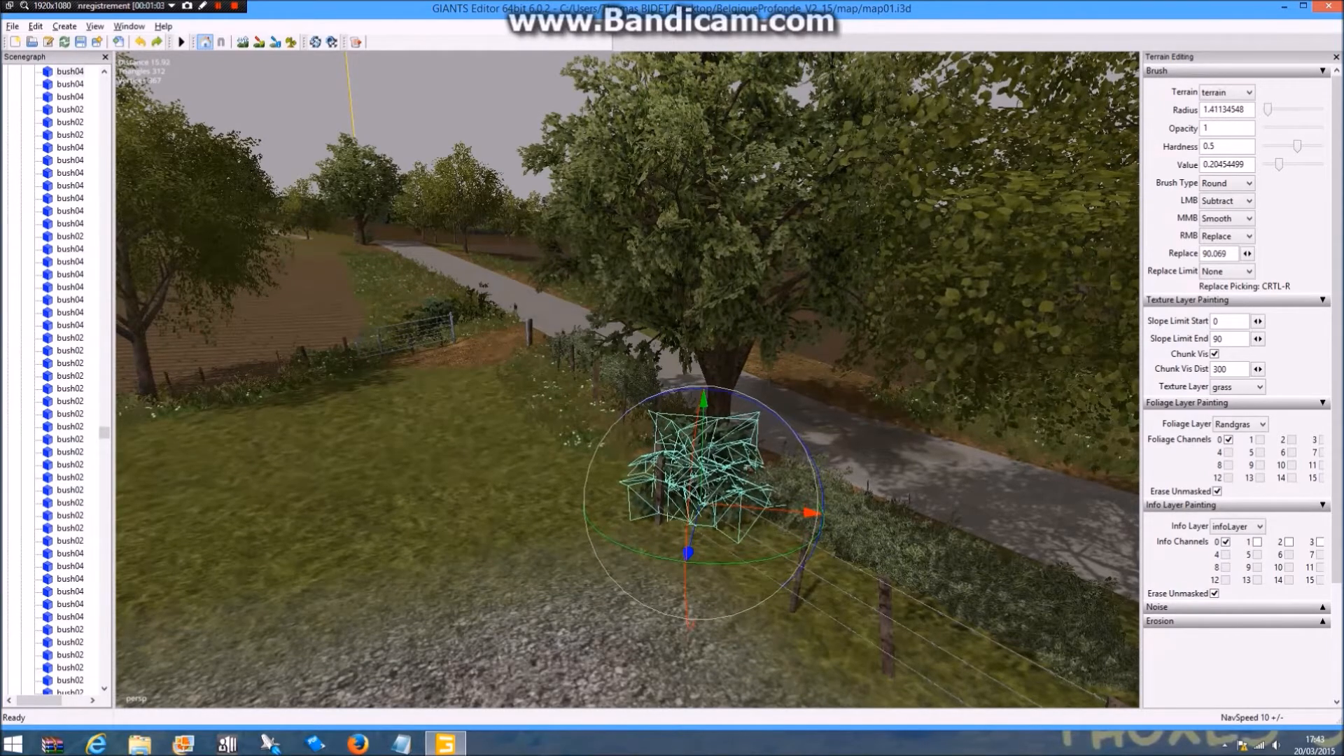
pyautogui.click(980, 245)
pyautogui.keyDown('alt'); pyautogui.moveTo(981, 245); pyautogui.dragTo(707, 371); pyautogui.keyUp('alt')
pyautogui.click(483, 518)
pyautogui.scroll(10, 477, 616)
pyautogui.keyDown('alt'); pyautogui.moveTo(476, 616); pyautogui.dragTo(334, 540); pyautogui.keyUp('alt')
pyautogui.scroll(3, 301, 557)
pyautogui.keyDown('alt'); pyautogui.moveTo(270, 574); pyautogui.dragTo(133, 493); pyautogui.keyUp('alt')
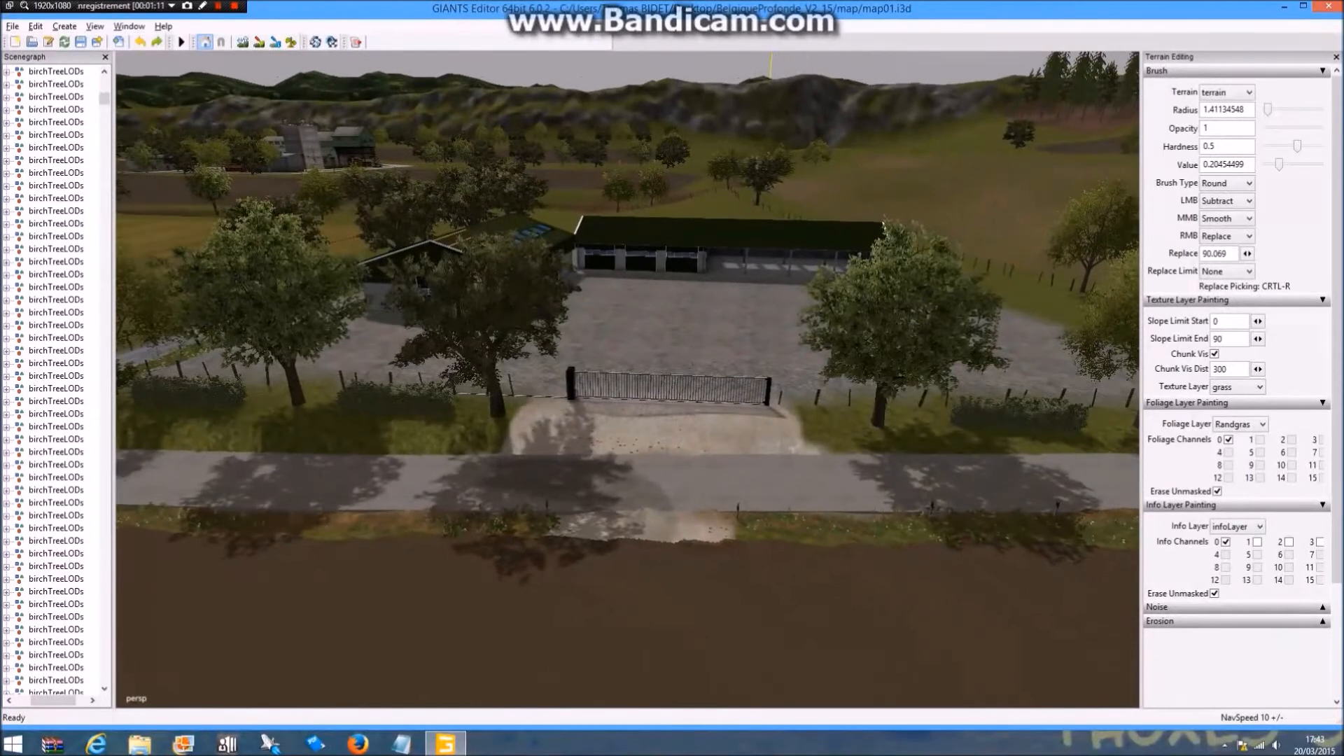
pyautogui.scroll(-4, 627, 379)
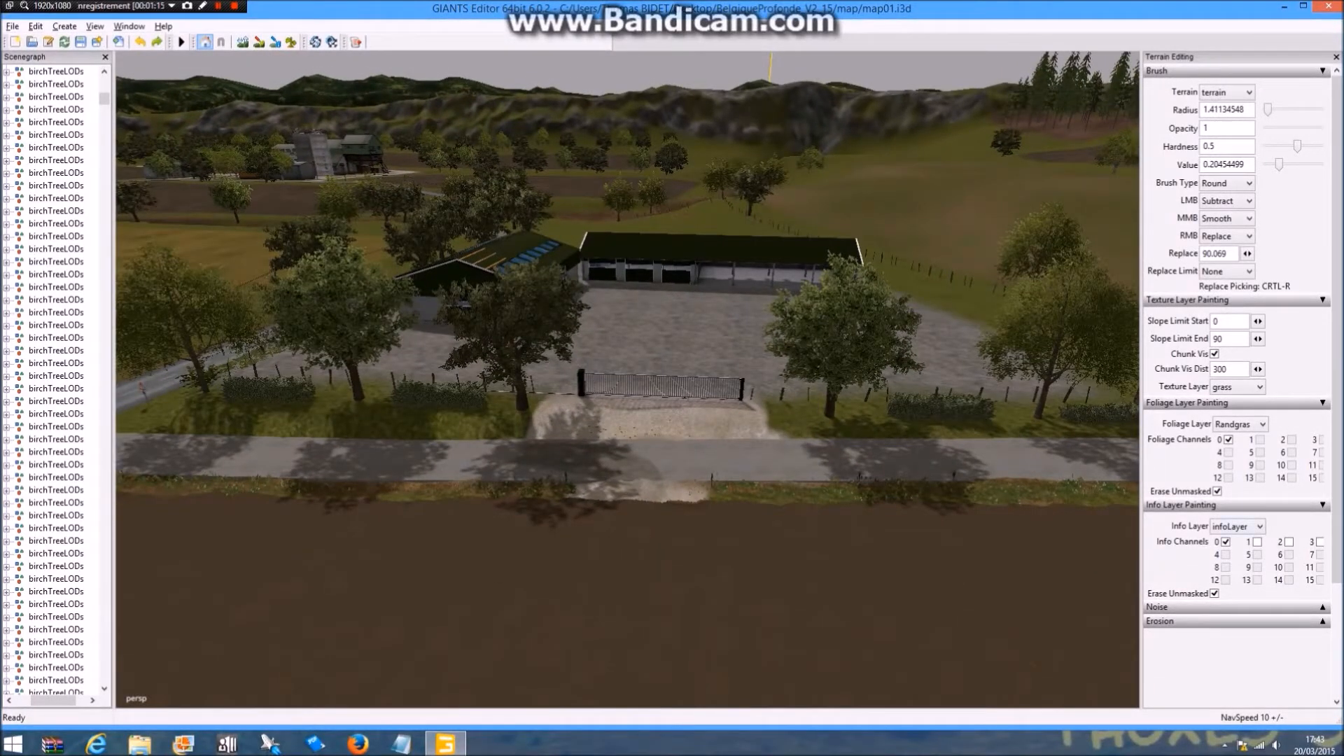
# Keep grass as the texture layer and enlarge the terrain brush radius to about 3.16
pyautogui.click(1239, 387)
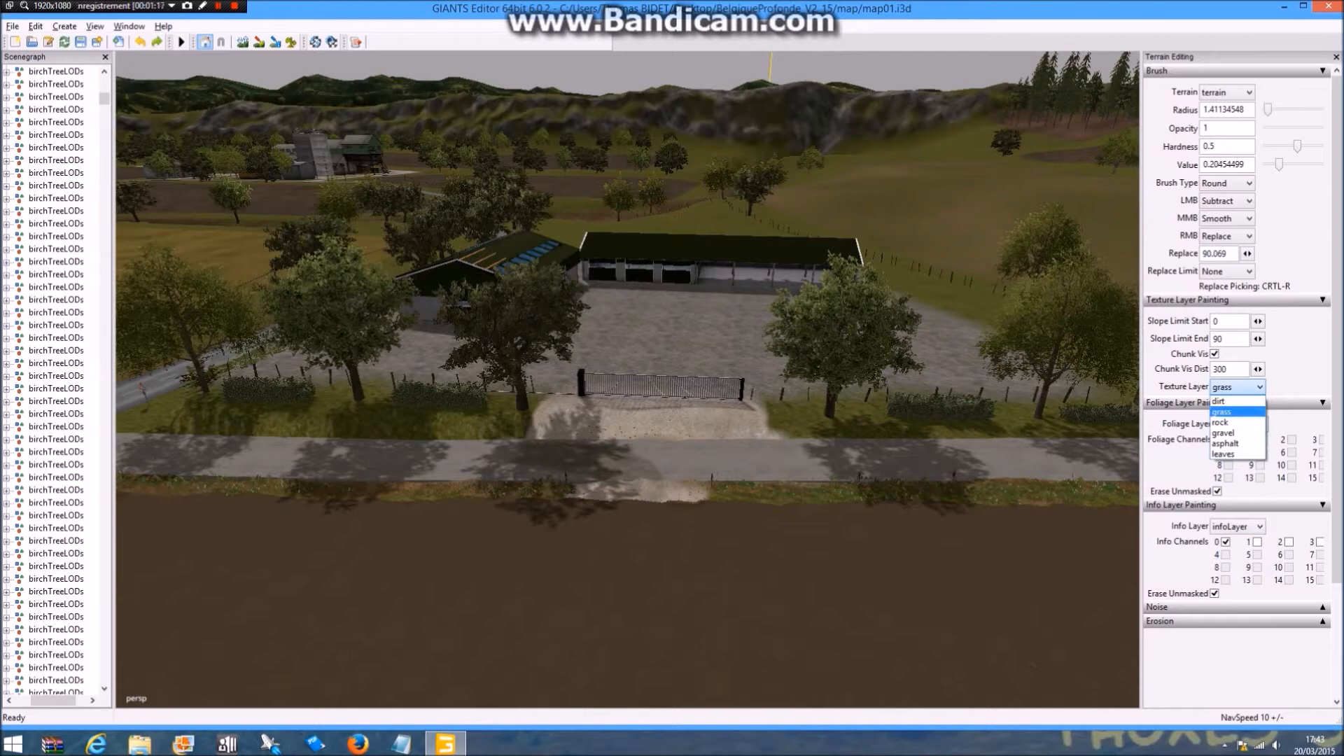
pyautogui.click(1223, 412)
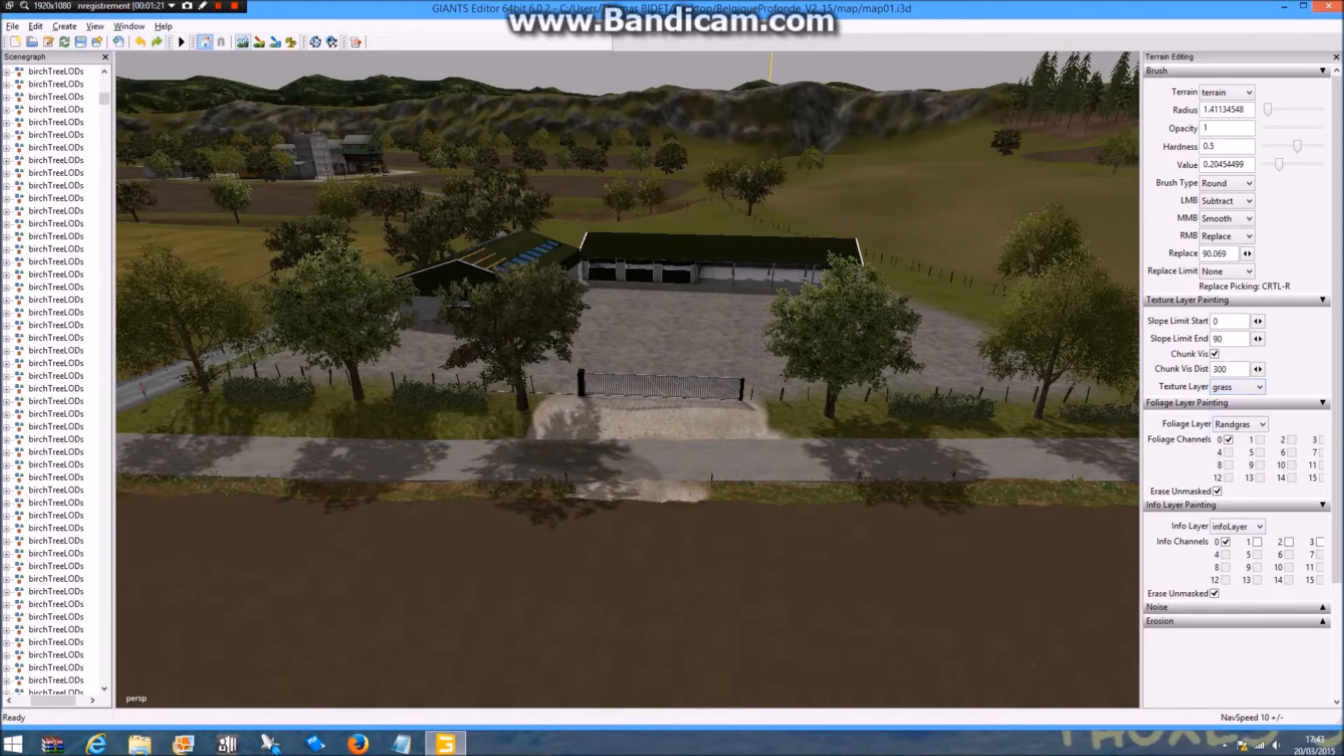
pyautogui.click(259, 42)
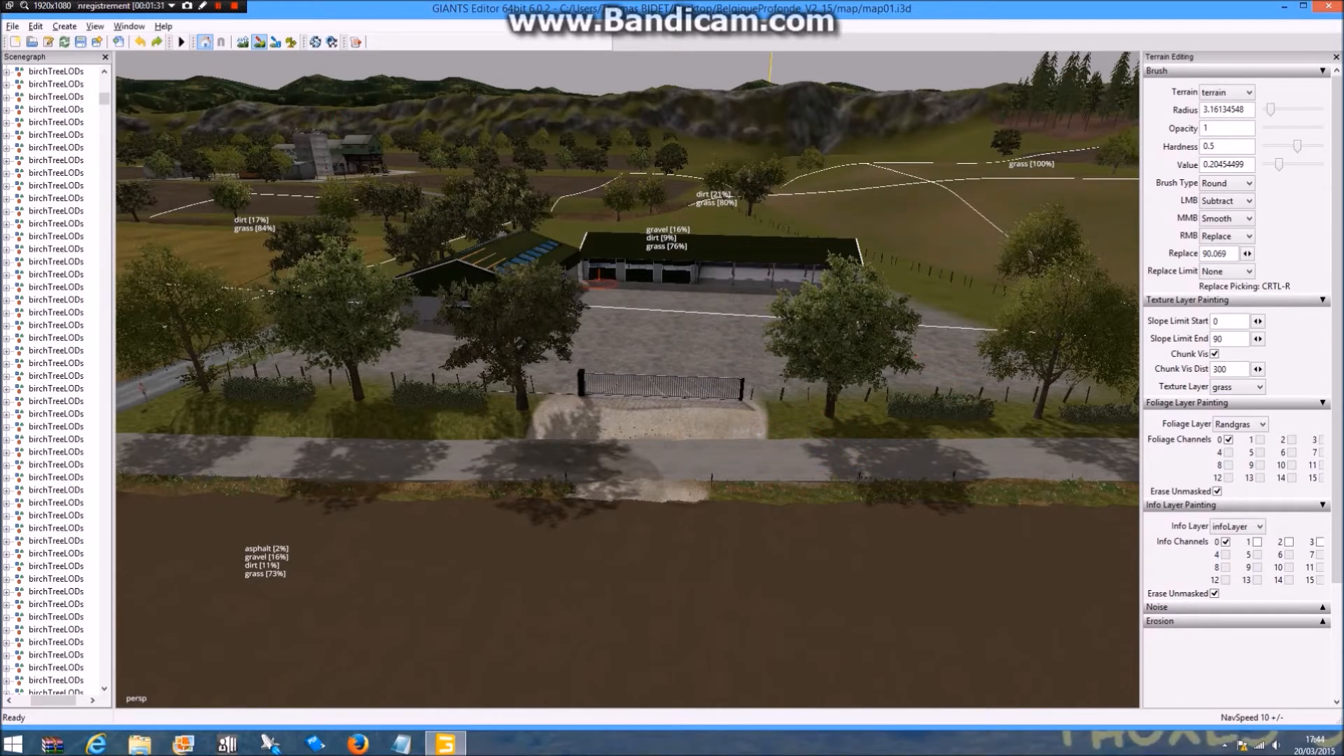
pyautogui.click(260, 42)
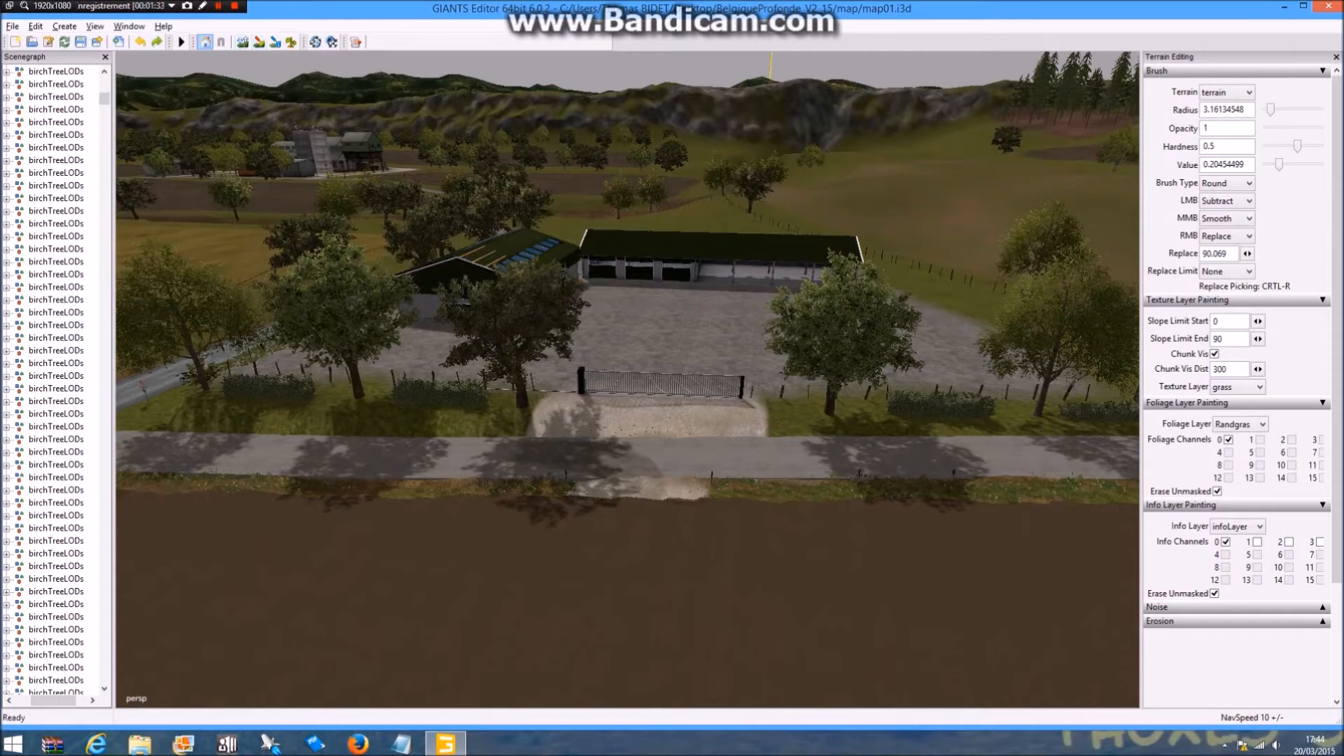
# Inspect the road junction, the verges along the main road beside the shed, and the rocks in the opposite grass
pyautogui.keyDown('alt'); pyautogui.moveTo(627, 379); pyautogui.dragTo(364, 381); pyautogui.keyUp('alt')
pyautogui.keyDown('alt'); pyautogui.moveTo(490, 382); pyautogui.dragTo(257, 393); pyautogui.keyUp('alt')
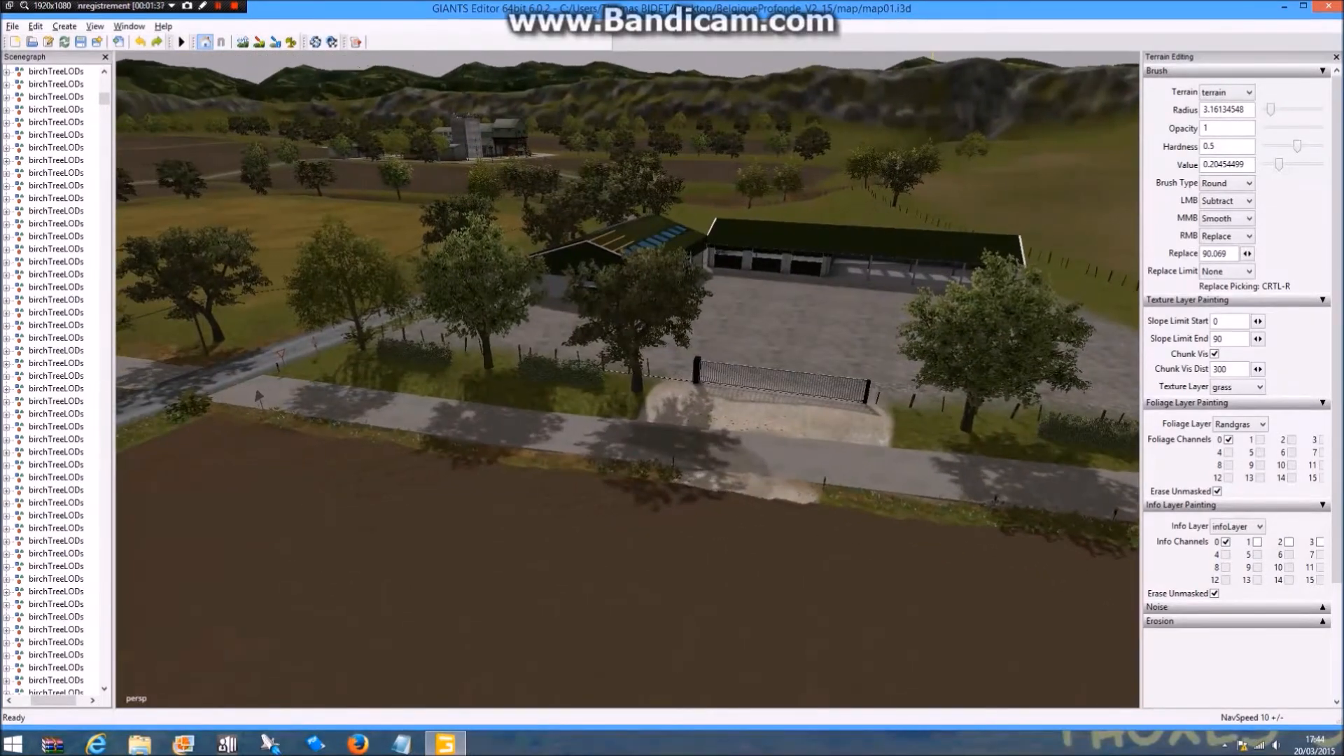
pyautogui.keyDown('alt'); pyautogui.moveTo(630, 381); pyautogui.dragTo(434, 441); pyautogui.keyUp('alt')
pyautogui.scroll(5, 627, 380)
pyautogui.scroll(4, 628, 379)
pyautogui.keyDown('alt'); pyautogui.moveTo(560, 378); pyautogui.dragTo(721, 388); pyautogui.keyUp('alt')
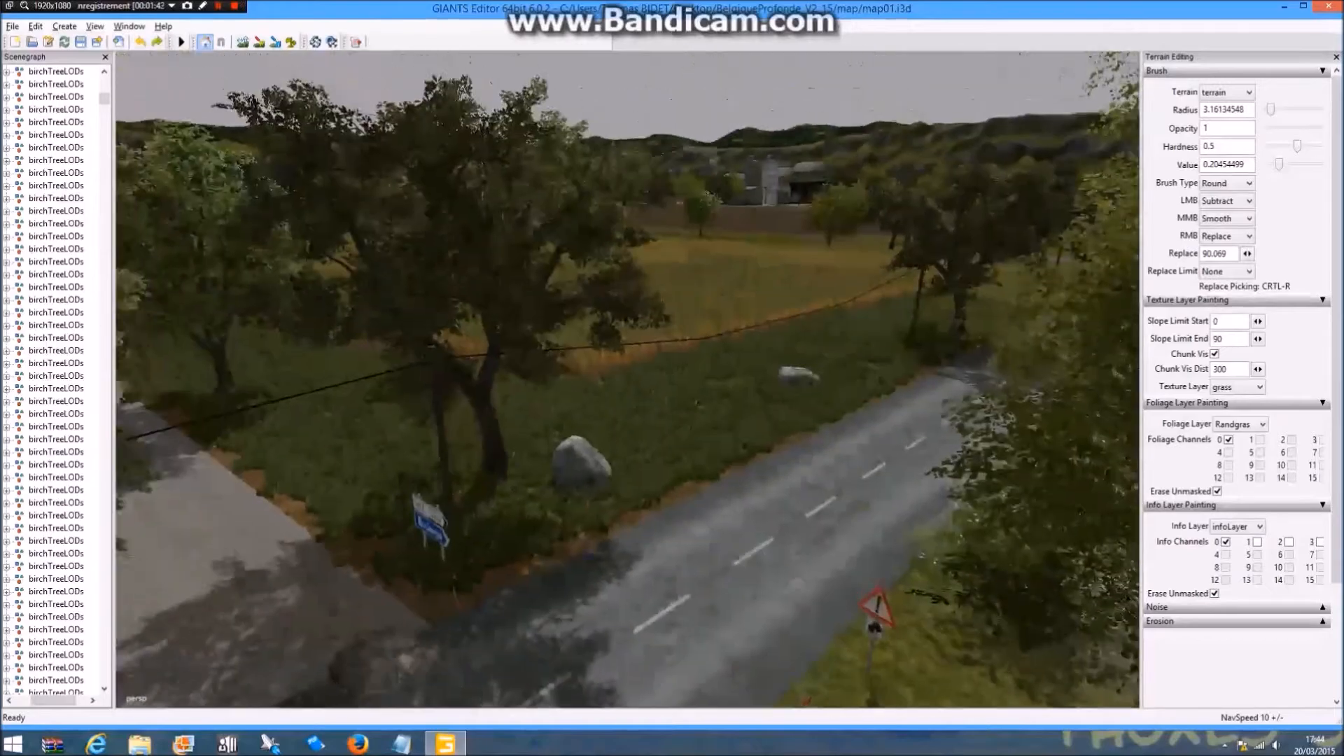
pyautogui.scroll(3, 627, 379)
pyautogui.keyDown('alt'); pyautogui.moveTo(595, 378); pyautogui.dragTo(816, 437); pyautogui.keyUp('alt')
pyautogui.keyDown('alt'); pyautogui.moveTo(627, 380); pyautogui.dragTo(623, 394); pyautogui.keyUp('alt')
pyautogui.keyDown('alt'); pyautogui.moveTo(627, 336); pyautogui.dragTo(616, 455); pyautogui.keyUp('alt')
pyautogui.scroll(3, 627, 380)
pyautogui.keyDown('alt'); pyautogui.moveTo(627, 336); pyautogui.dragTo(595, 441); pyautogui.keyUp('alt')
pyautogui.scroll(3, 627, 380)
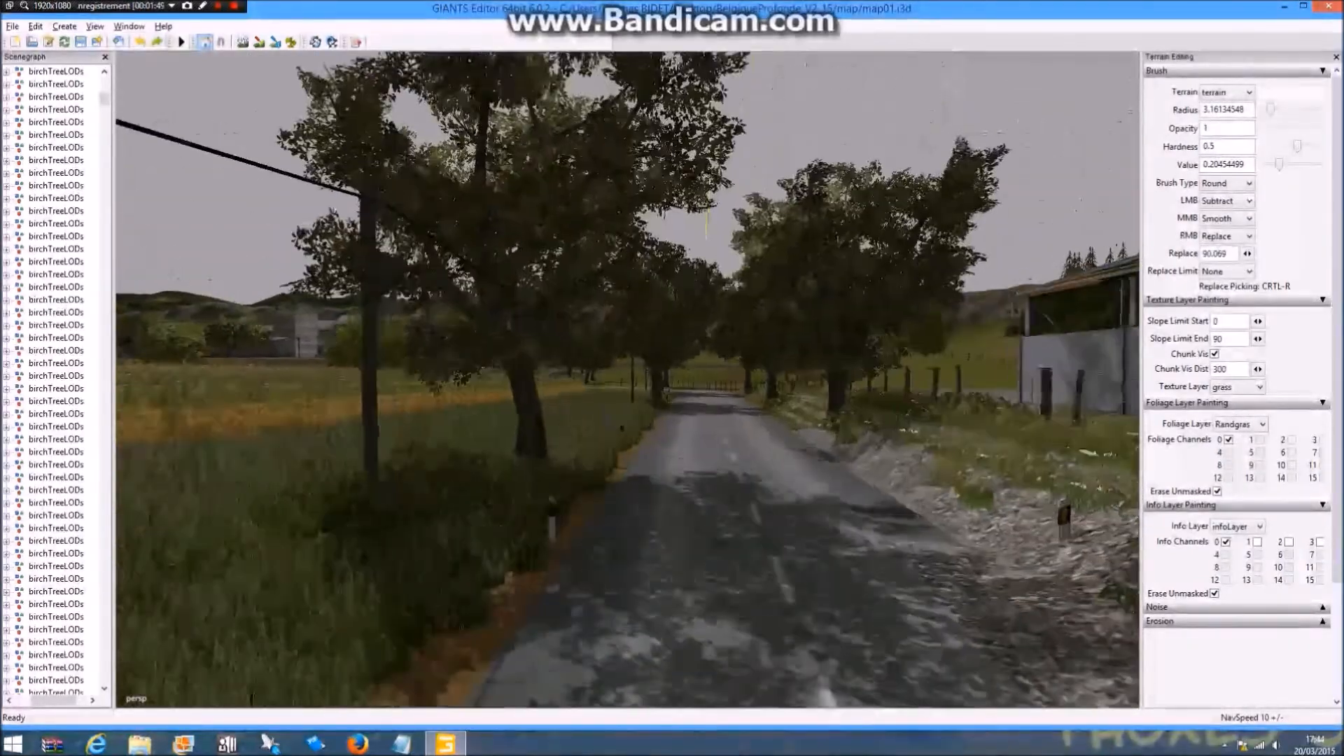
pyautogui.scroll(4, 627, 379)
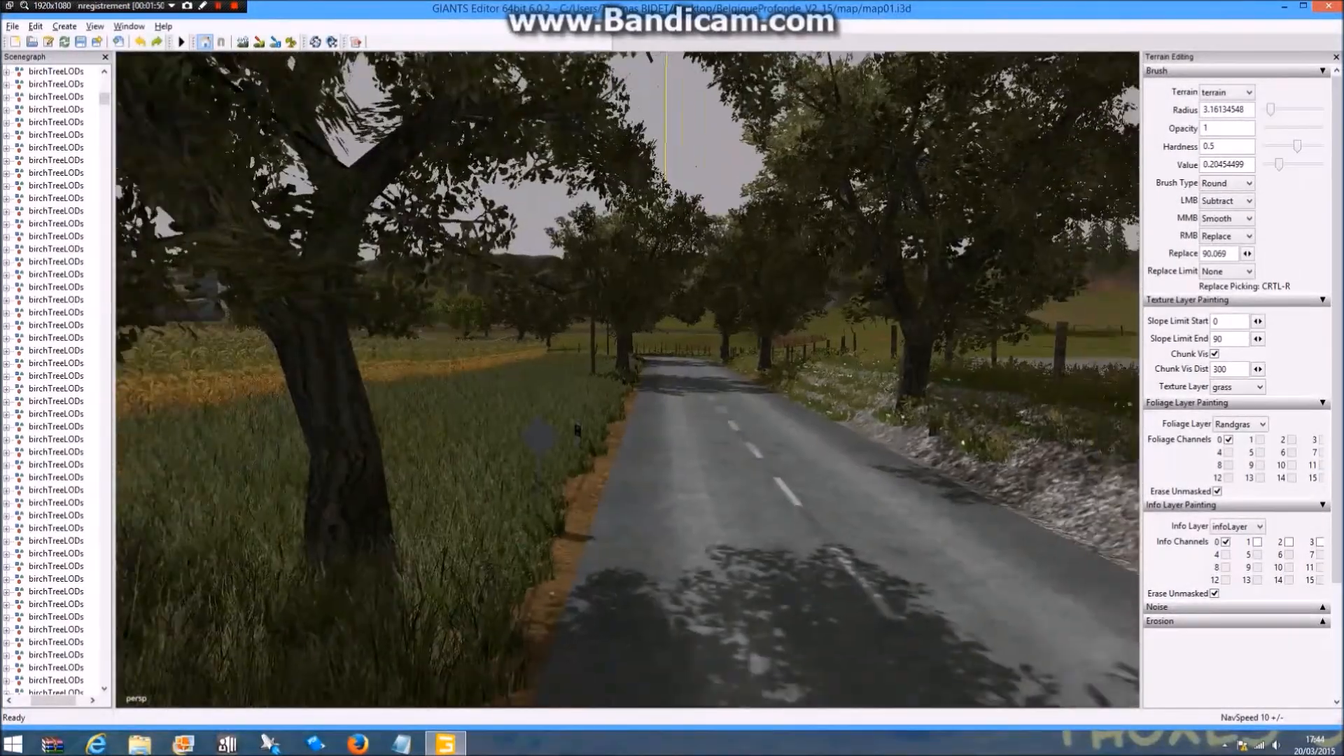
pyautogui.keyDown('alt'); pyautogui.moveTo(595, 378); pyautogui.dragTo(806, 413); pyautogui.keyUp('alt')
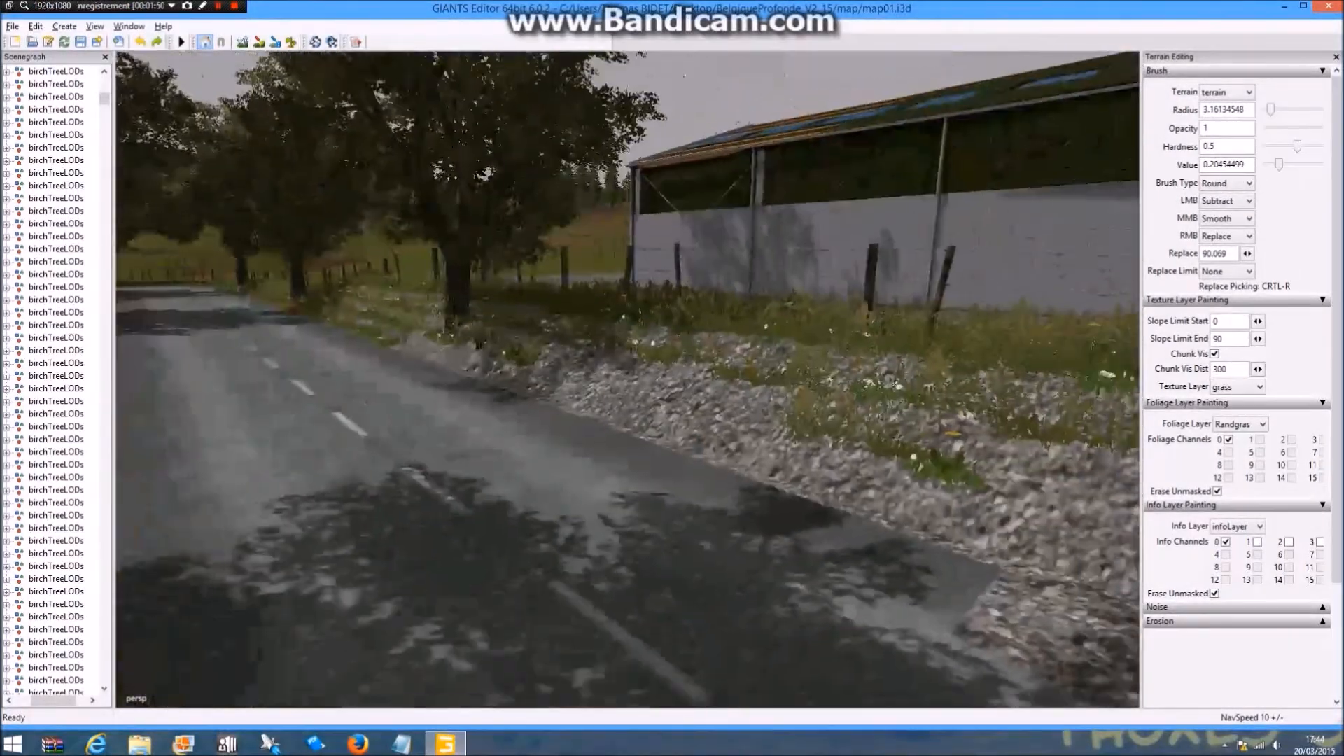
pyautogui.scroll(-4, 627, 379)
pyautogui.keyDown('alt'); pyautogui.moveTo(596, 378); pyautogui.dragTo(812, 395); pyautogui.keyUp('alt')
pyautogui.keyDown('alt'); pyautogui.moveTo(595, 378); pyautogui.dragTo(539, 417); pyautogui.keyUp('alt')
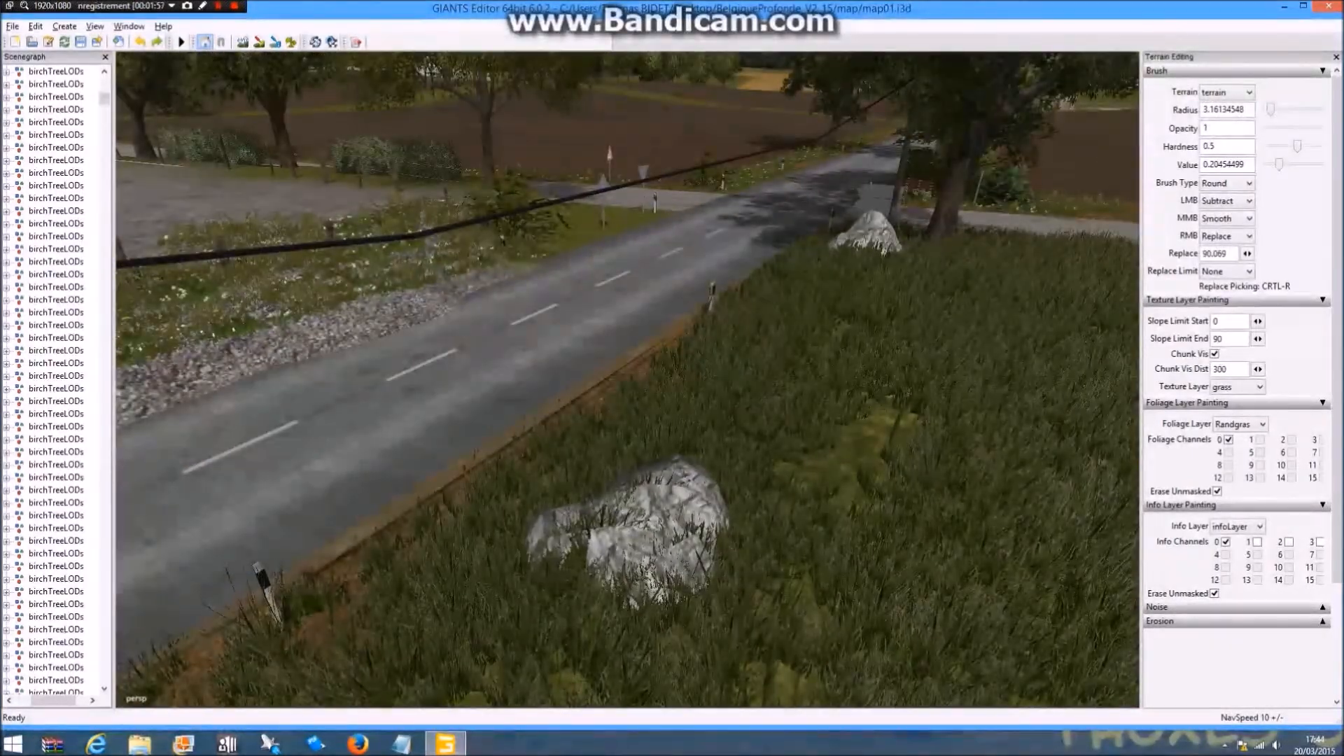
# Copy the LargeRock01 boulder from the opposite verge onto the grass corner beside the yield sign at the junction
pyautogui.click(654, 529)
pyautogui.keyDown('alt'); pyautogui.moveTo(655, 529); pyautogui.dragTo(693, 395); pyautogui.keyUp('alt')
pyautogui.scroll(3, 628, 379)
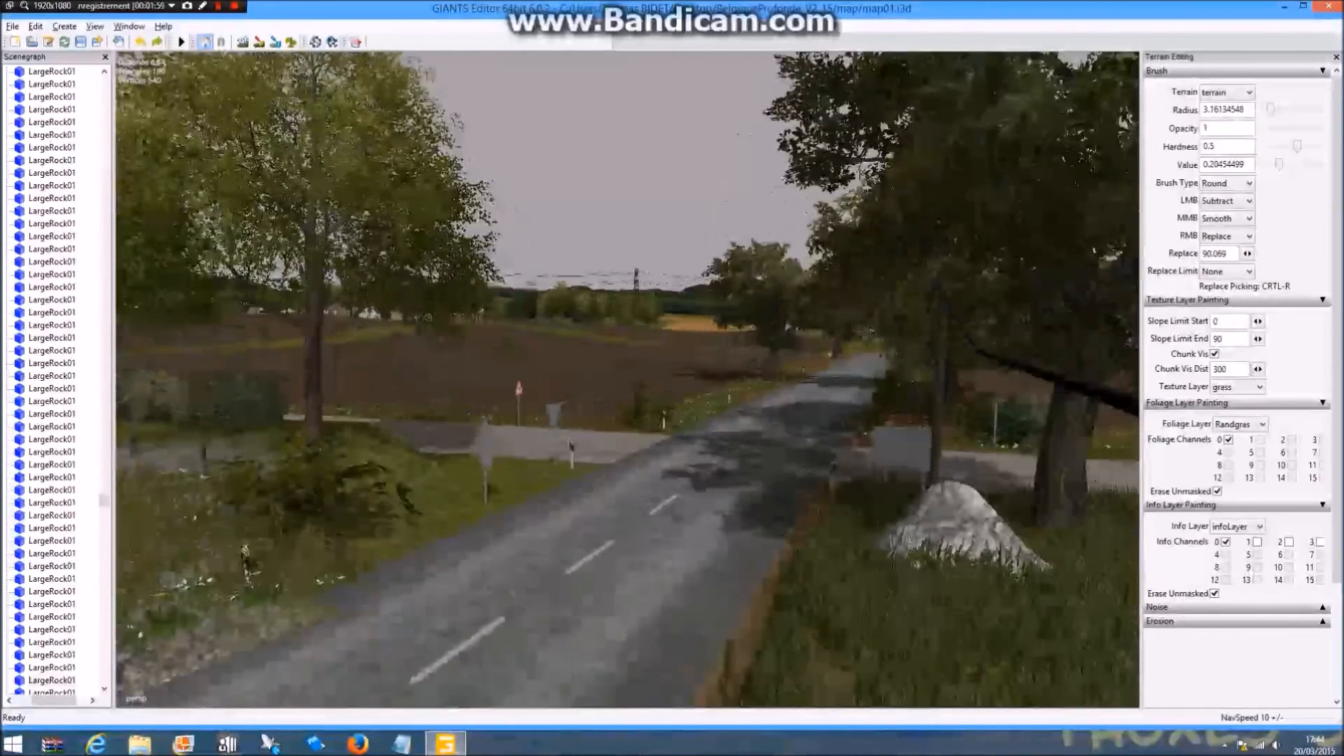
pyautogui.scroll(3, 628, 379)
pyautogui.keyDown('alt'); pyautogui.moveTo(595, 378); pyautogui.dragTo(448, 427); pyautogui.keyUp('alt')
pyautogui.hotkey('ctrl', 'b')
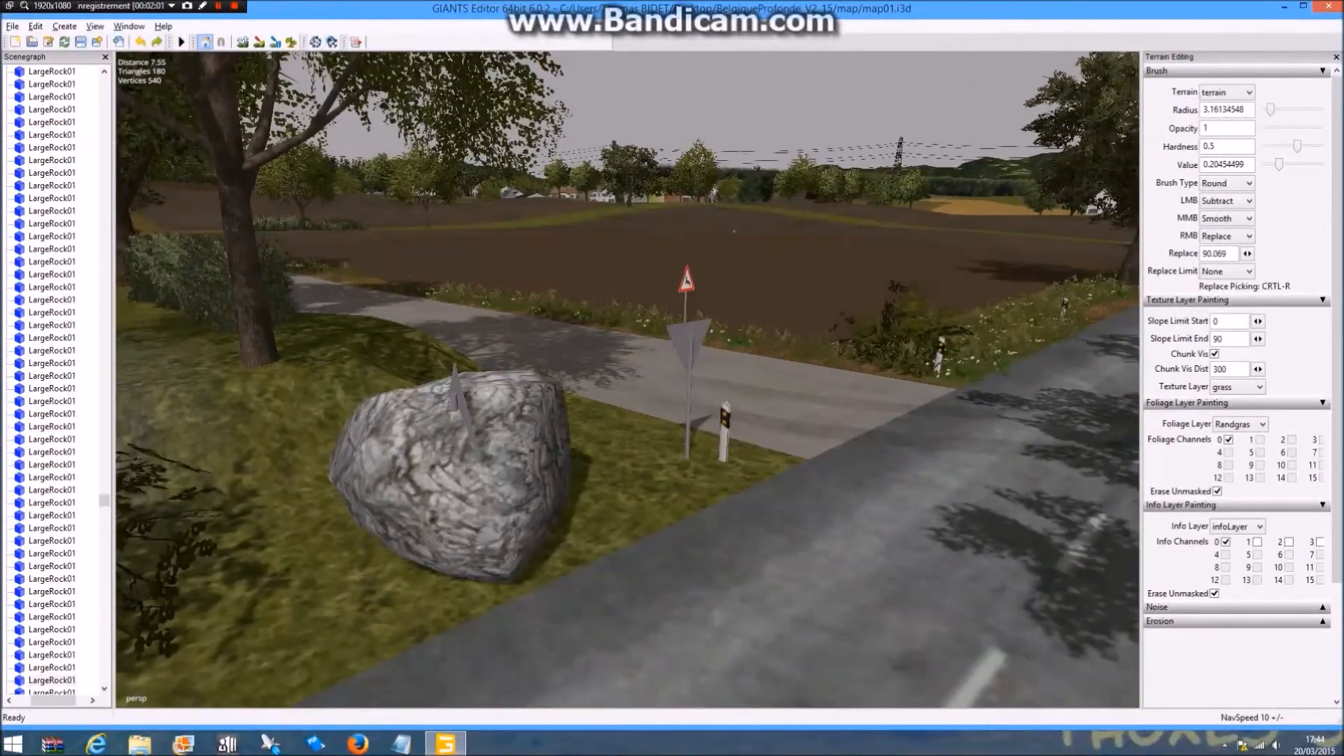
pyautogui.hotkey('ctrl', 'b')
pyautogui.hotkey('ctrl', 'b')
pyautogui.hotkey('ctrl', 'b')
pyautogui.hotkey('ctrl', 'd')
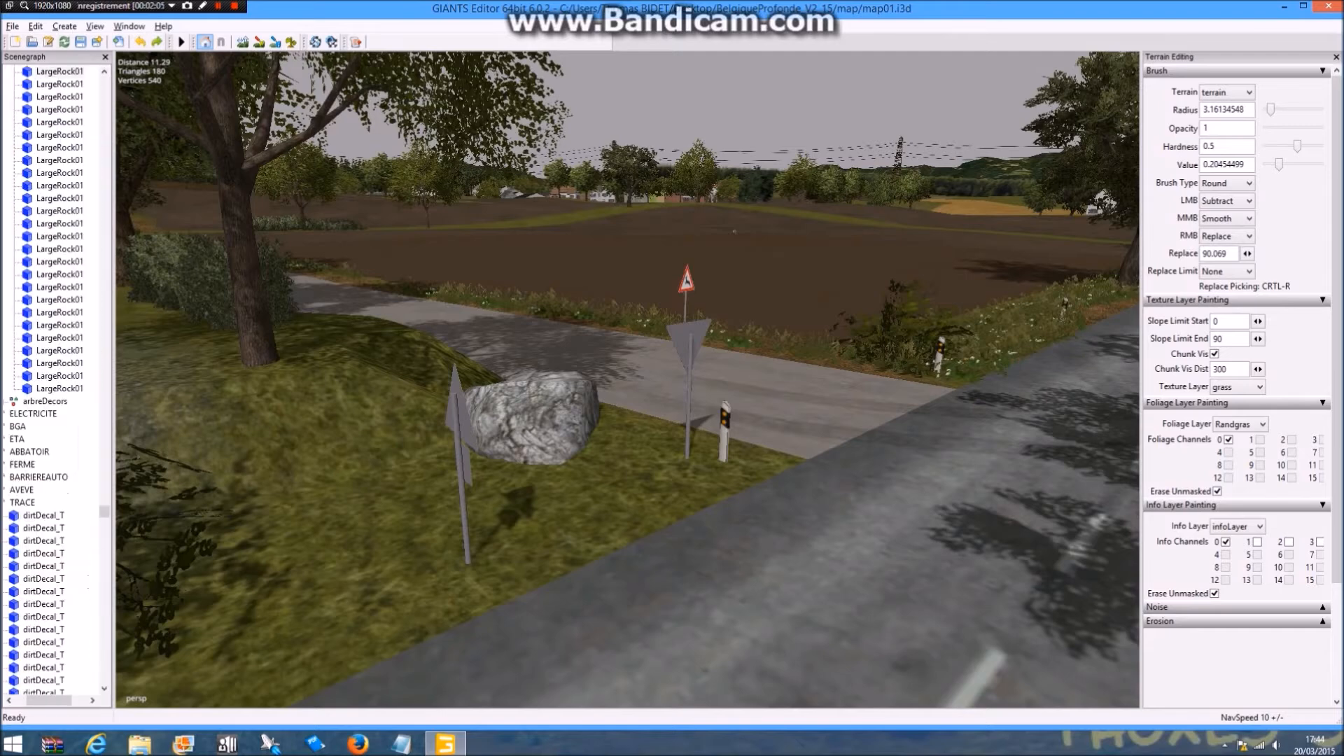
# Adjust the position of the copied boulder so it sits in the grass directly behind the yield sign
pyautogui.moveTo(609, 521)
pyautogui.mouseDown()
pyautogui.moveTo(612, 536)
pyautogui.moveTo(609, 513)
pyautogui.mouseUp()
pyautogui.moveTo(604, 392); pyautogui.dragTo(598, 412)
pyautogui.moveTo(488, 453); pyautogui.dragTo(517, 449)
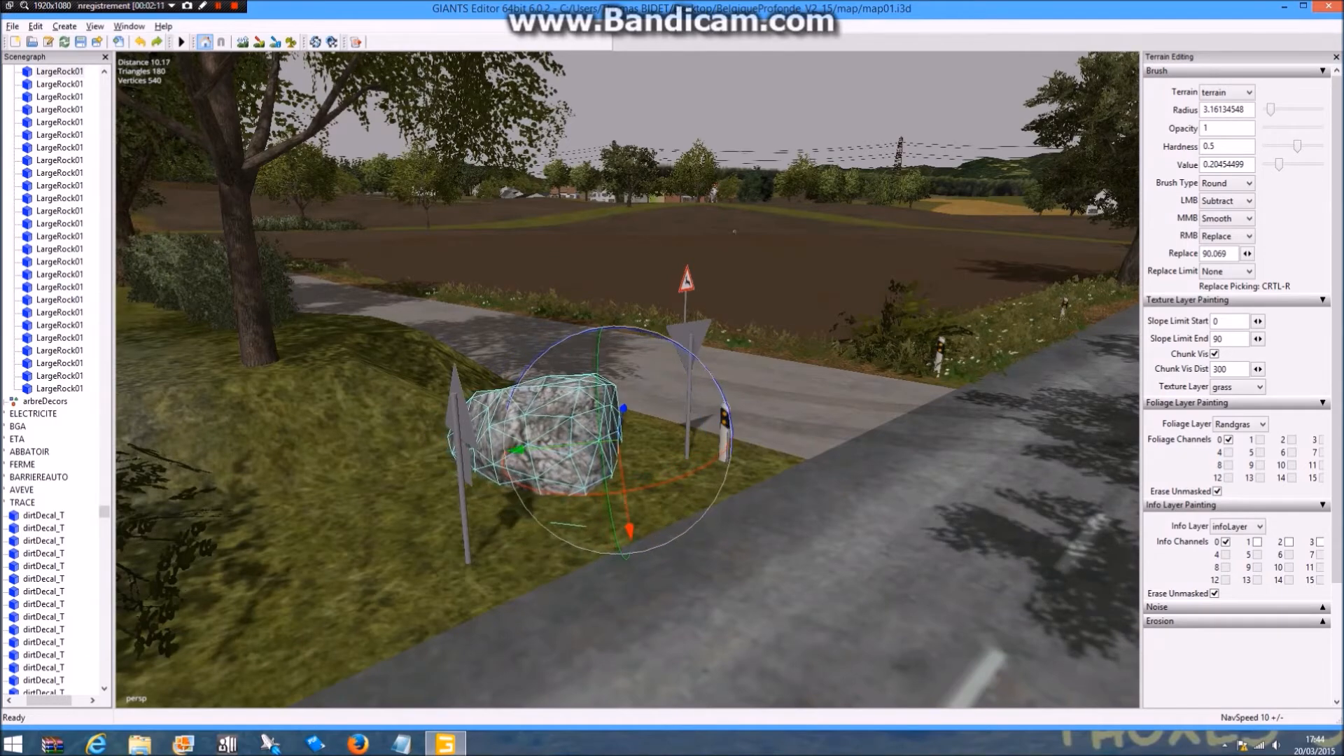
pyautogui.hotkey('ctrl', 'd')
pyautogui.click(760, 546)
# Paint grass over the gravel strip along the main road verge beside the shed
pyautogui.keyDown('alt'); pyautogui.moveTo(760, 546); pyautogui.dragTo(588, 585); pyautogui.keyUp('alt')
pyautogui.scroll(3, 648, 542)
pyautogui.scroll(-5, 647, 543)
pyautogui.keyDown('alt'); pyautogui.moveTo(560, 392); pyautogui.dragTo(392, 315); pyautogui.keyUp('alt')
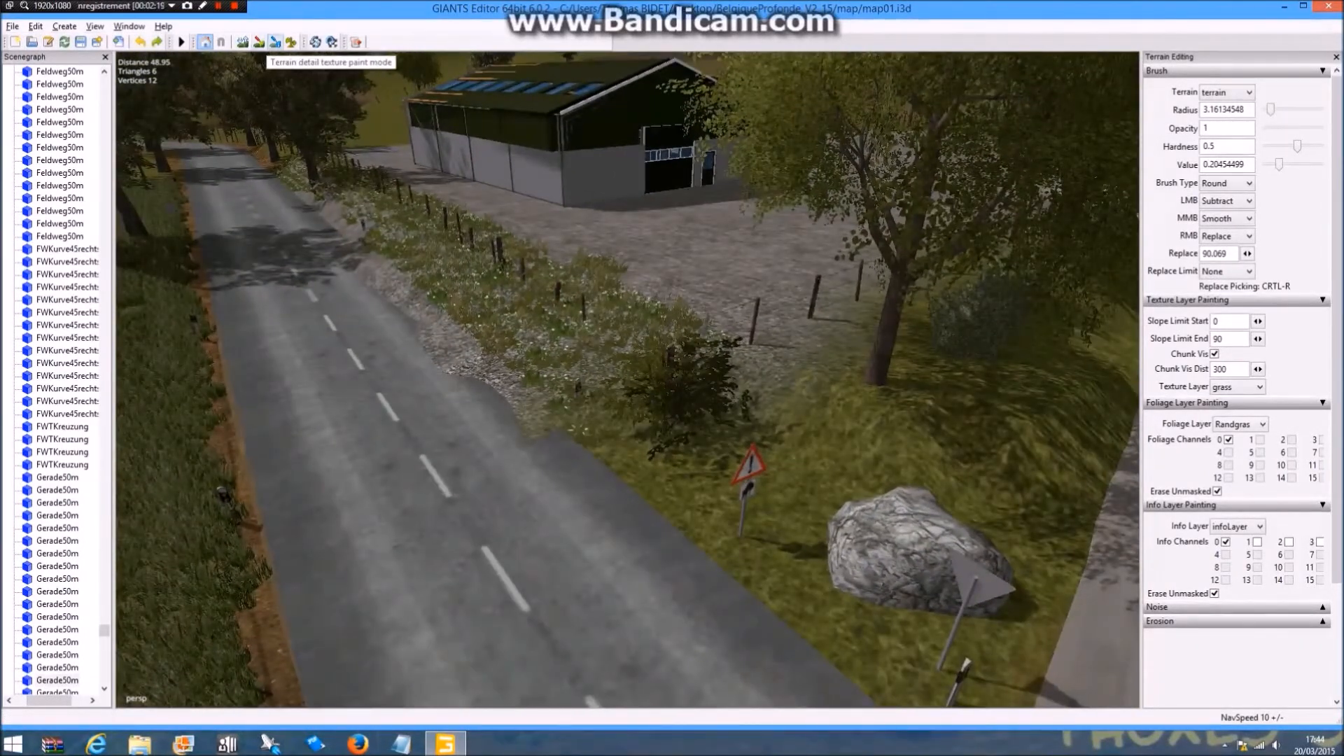
pyautogui.click(259, 41)
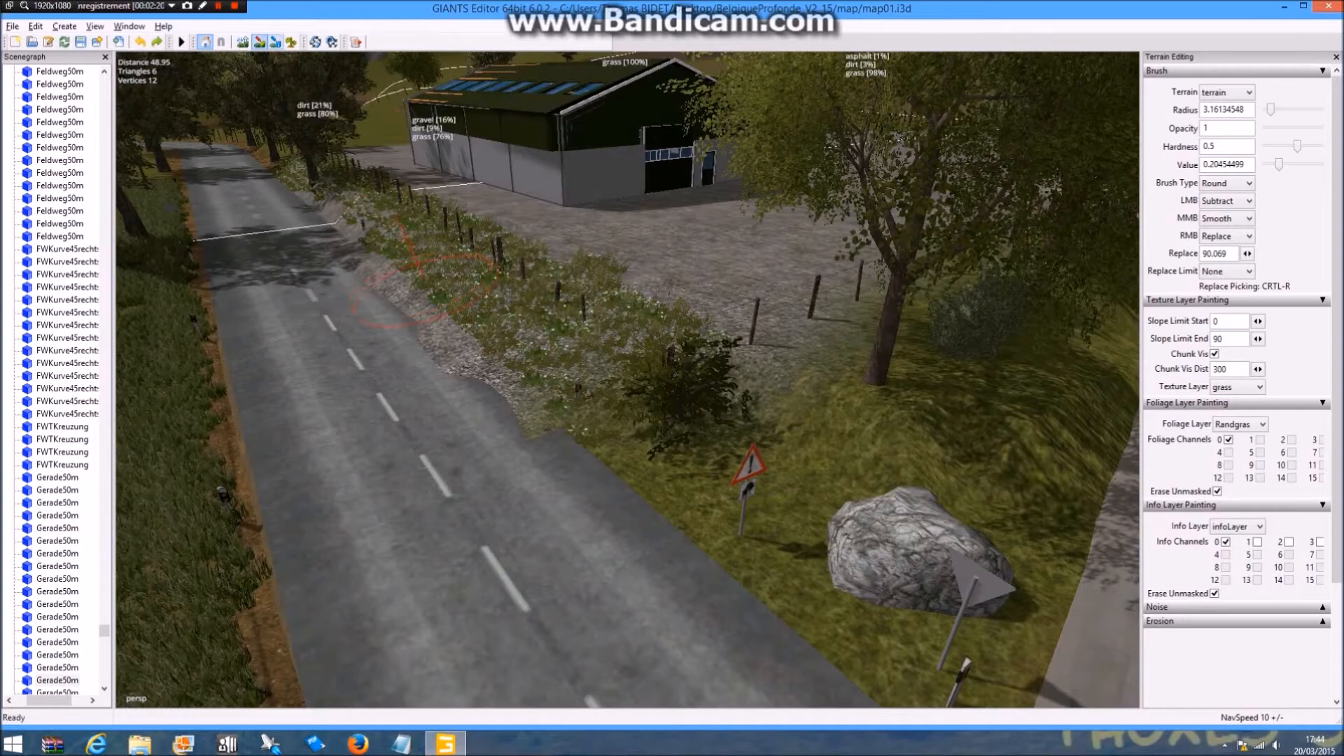
pyautogui.moveTo(441, 336); pyautogui.dragTo(528, 413)
pyautogui.moveTo(427, 312); pyautogui.dragTo(308, 196)
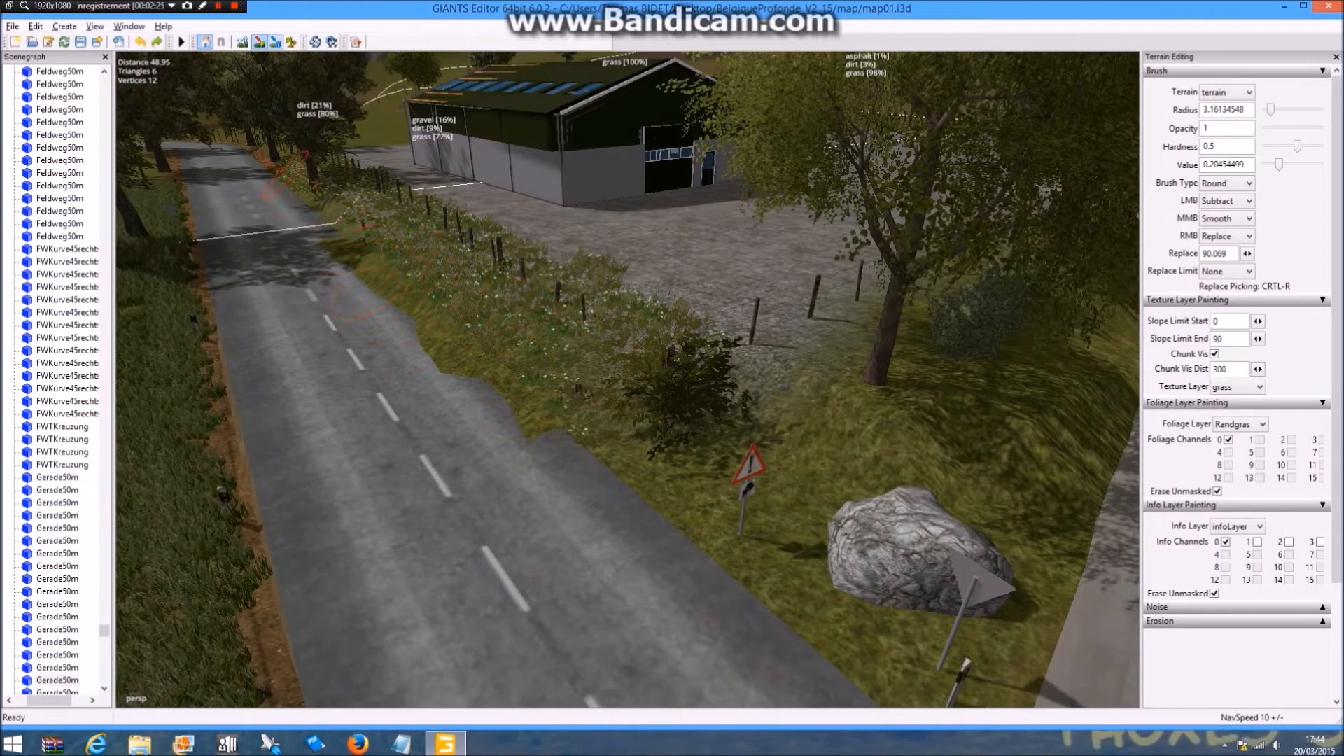
# Erase the wild foliage between the road and the fence, and extend the grass texture up to the fence
pyautogui.click(292, 41)
pyautogui.moveTo(556, 301)
pyautogui.mouseDown()
pyautogui.moveTo(630, 333)
pyautogui.moveTo(595, 392)
pyautogui.moveTo(315, 158)
pyautogui.moveTo(536, 245)
pyautogui.moveTo(692, 357)
pyautogui.moveTo(674, 381)
pyautogui.mouseUp()
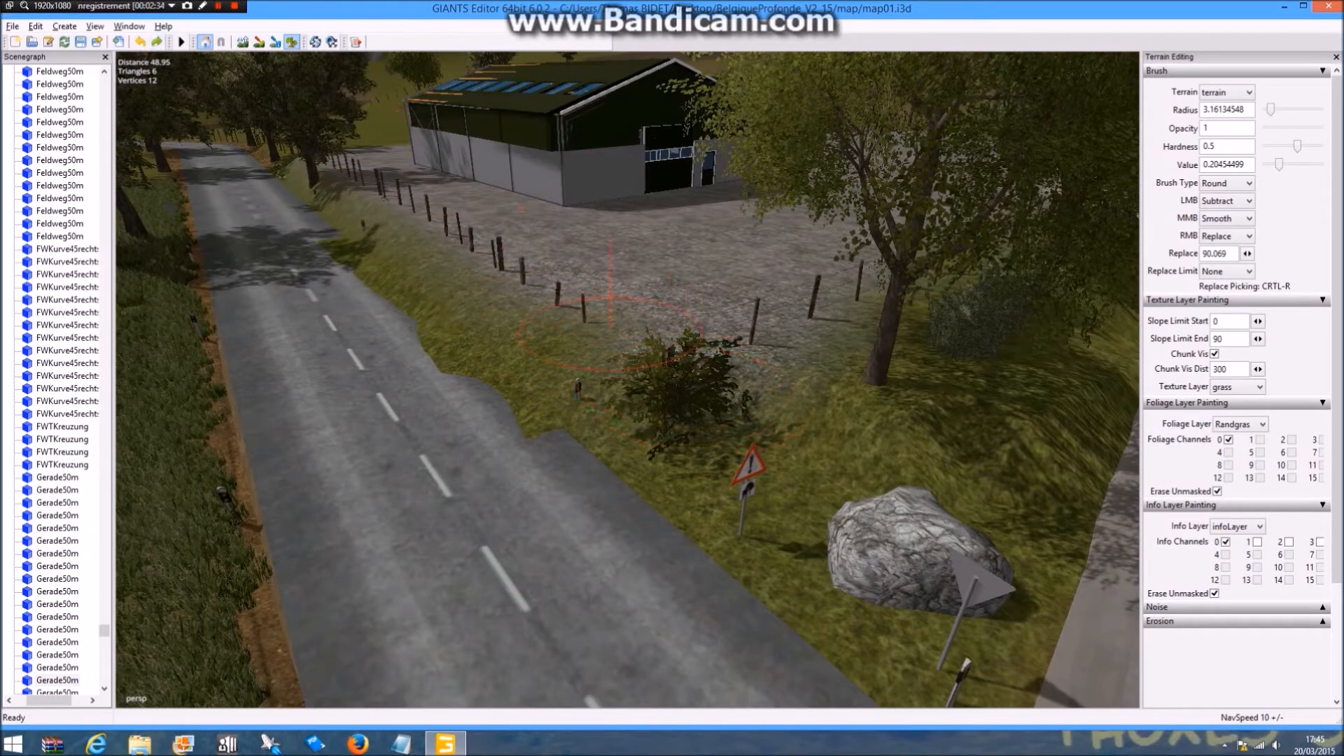
pyautogui.click(259, 42)
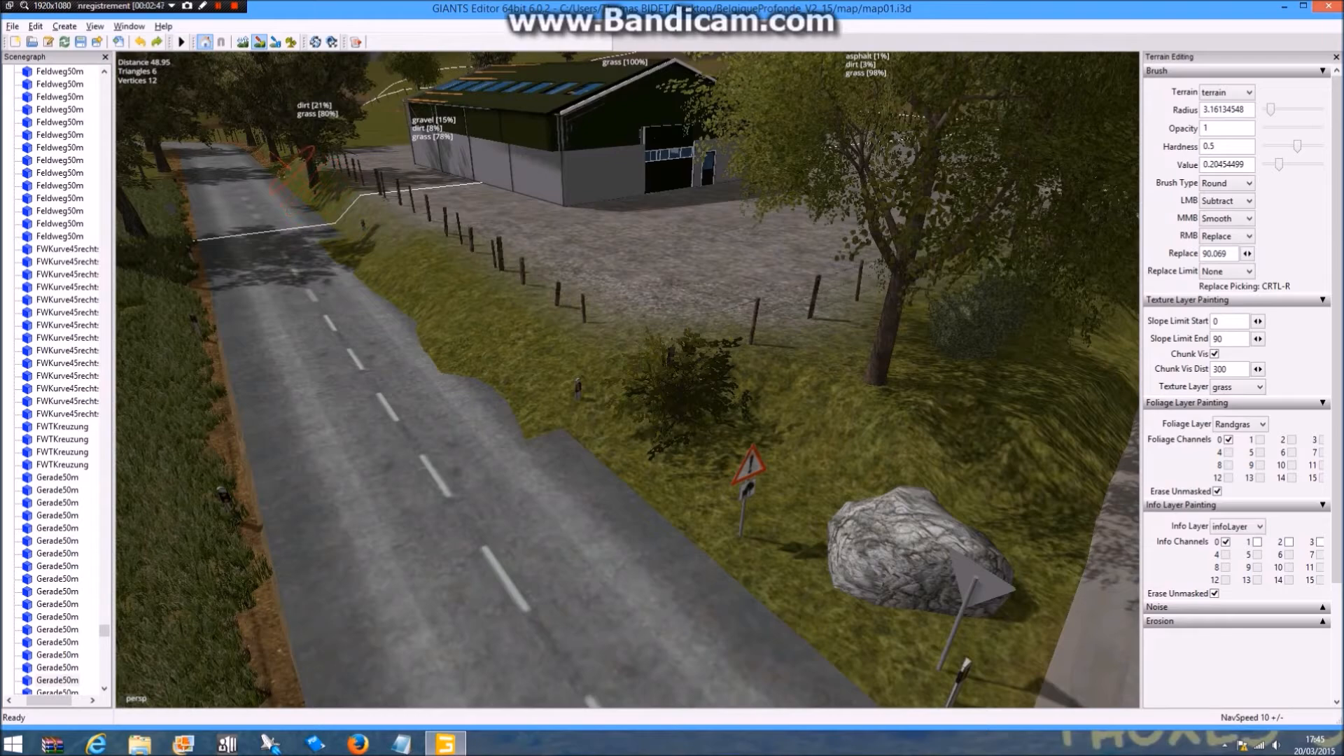
# Level the terrain along the main road's edge with a picked replace height of 89.58 to uncover the asphalt
pyautogui.keyDown('alt'); pyautogui.moveTo(382, 230); pyautogui.dragTo(342, 318); pyautogui.keyUp('alt')
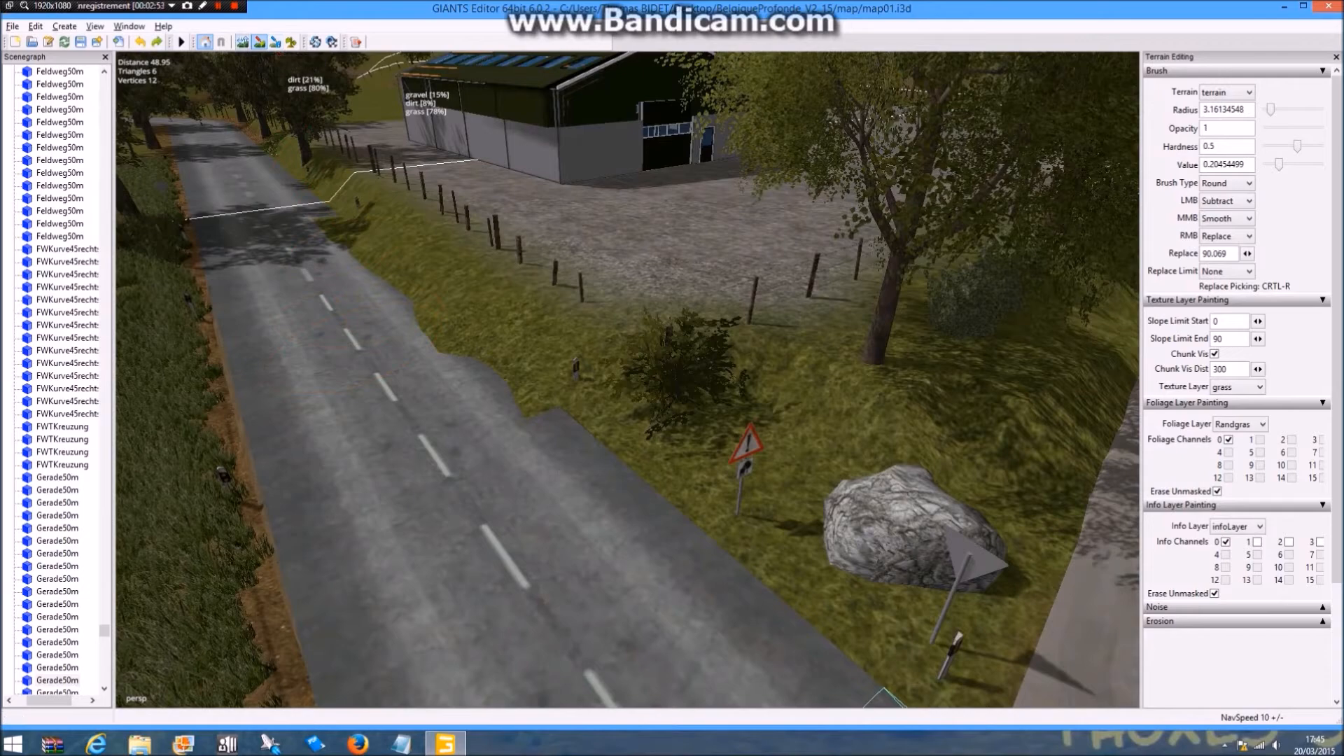
pyautogui.moveTo(483, 287)
pyautogui.keyDown('alt'); pyautogui.mouseDown()
pyautogui.moveTo(480, 315)
pyautogui.moveTo(385, 350)
pyautogui.mouseUp(); pyautogui.keyUp('alt')
pyautogui.hotkey('ctrl', 'r')
pyautogui.moveTo(670, 340)
pyautogui.mouseDown(button='right')
pyautogui.moveTo(624, 269)
pyautogui.moveTo(644, 264)
pyautogui.moveTo(618, 256)
pyautogui.moveTo(595, 203)
pyautogui.moveTo(607, 144)
pyautogui.moveTo(564, 136)
pyautogui.moveTo(600, 209)
pyautogui.moveTo(595, 196)
pyautogui.mouseUp(button='right')
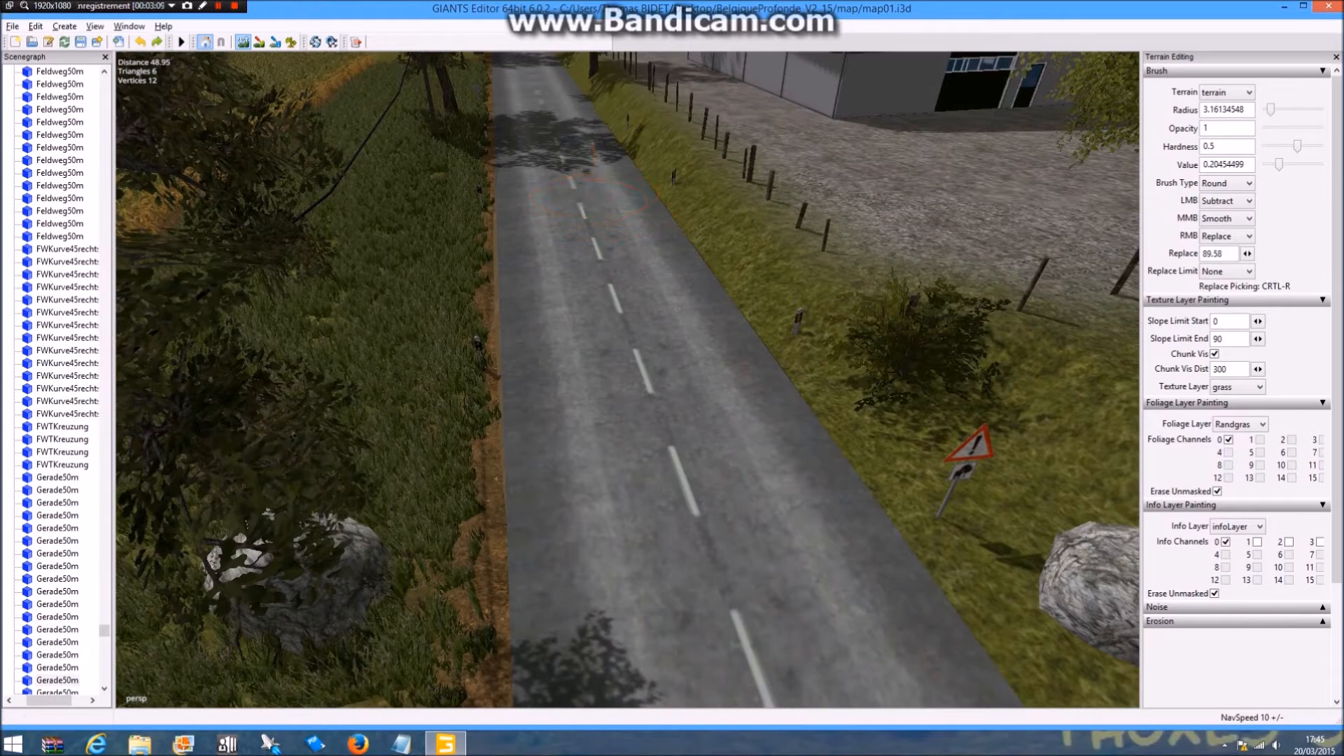
pyautogui.click(243, 42)
# Paint gravel texture on the junction corner around the boulder, the road signs and the marker post
pyautogui.moveTo(560, 315)
pyautogui.keyDown('alt'); pyautogui.mouseDown()
pyautogui.moveTo(441, 353)
pyautogui.moveTo(308, 350)
pyautogui.moveTo(420, 385)
pyautogui.moveTo(280, 301)
pyautogui.mouseUp(); pyautogui.keyUp('alt')
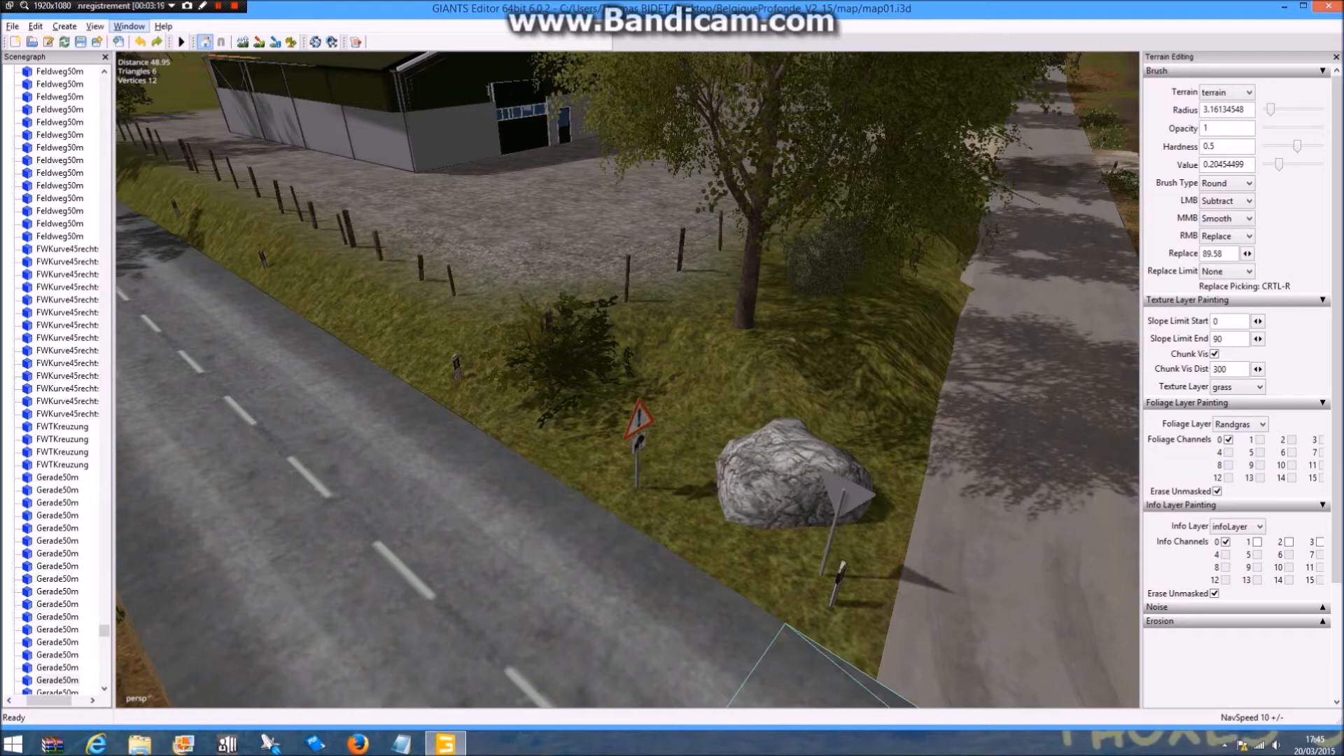
pyautogui.click(1238, 387)
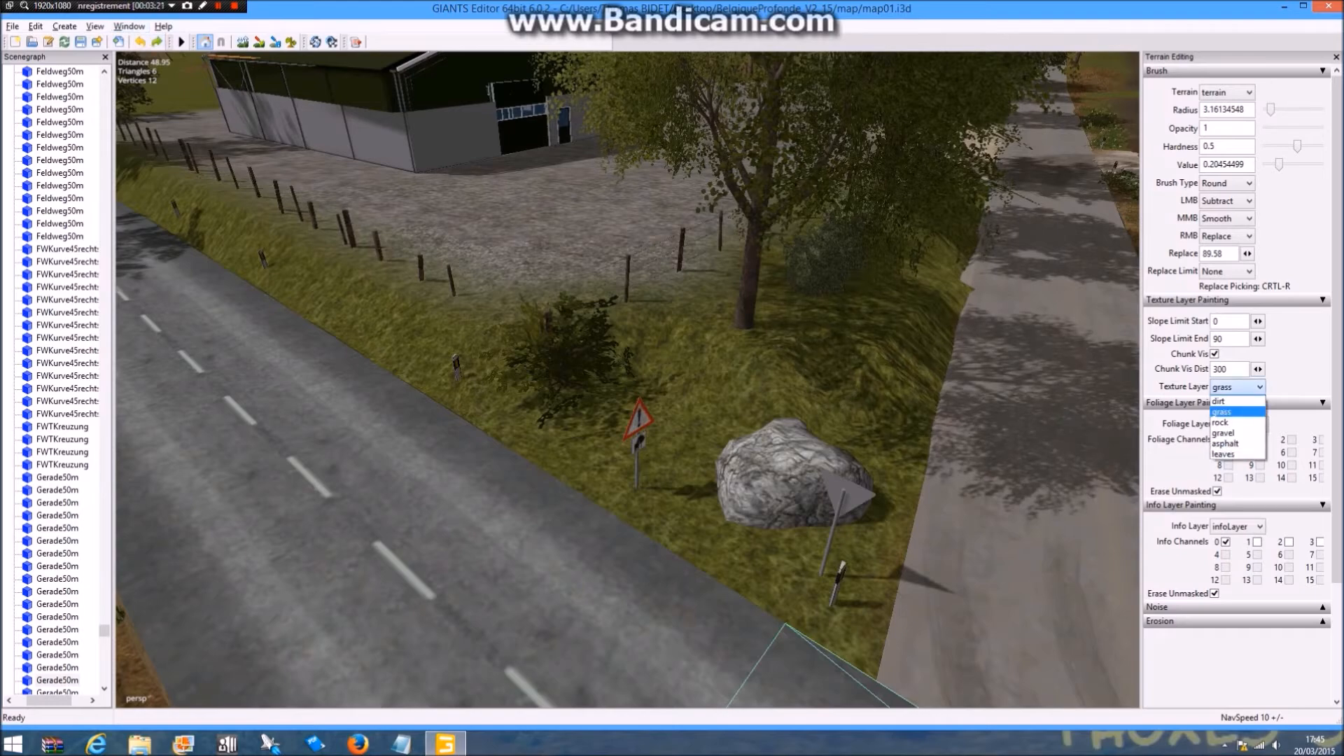
pyautogui.click(1224, 433)
pyautogui.keyDown('alt'); pyautogui.moveTo(628, 378); pyautogui.dragTo(686, 403); pyautogui.keyUp('alt')
pyautogui.click(259, 42)
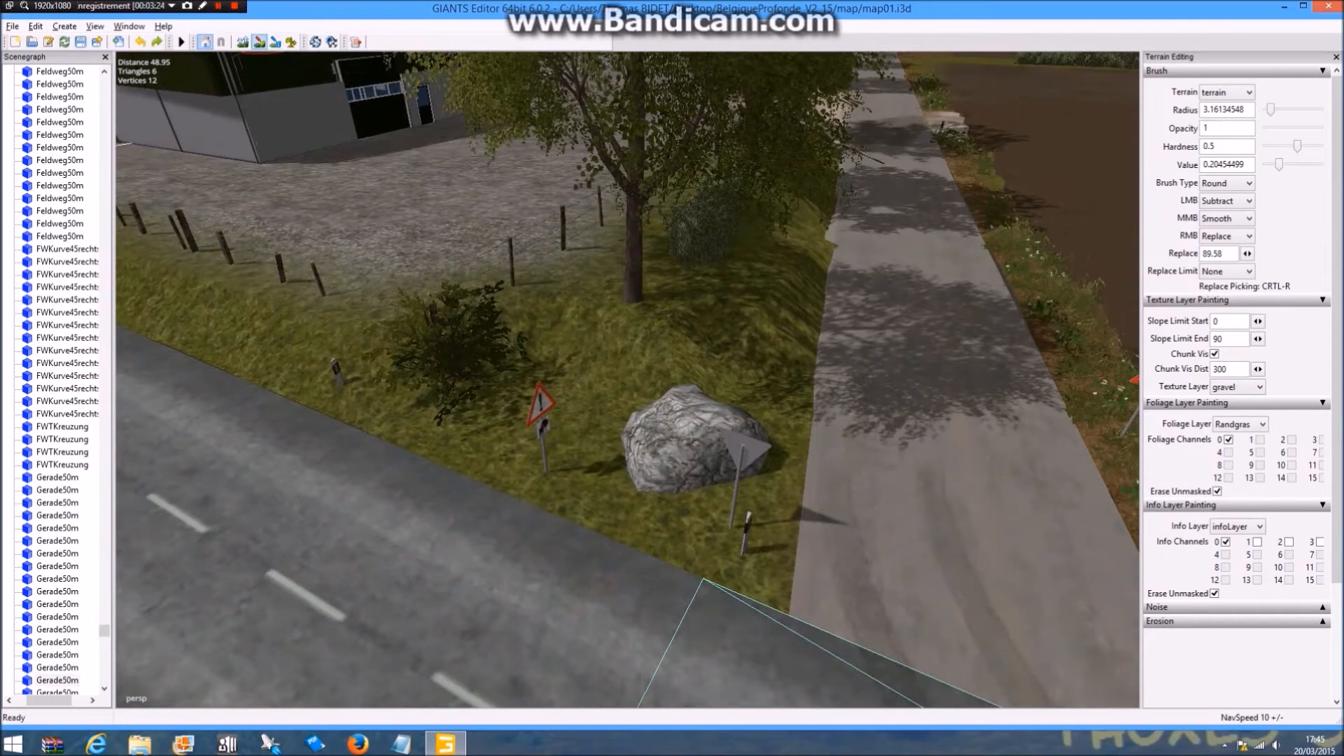
pyautogui.click(742, 549)
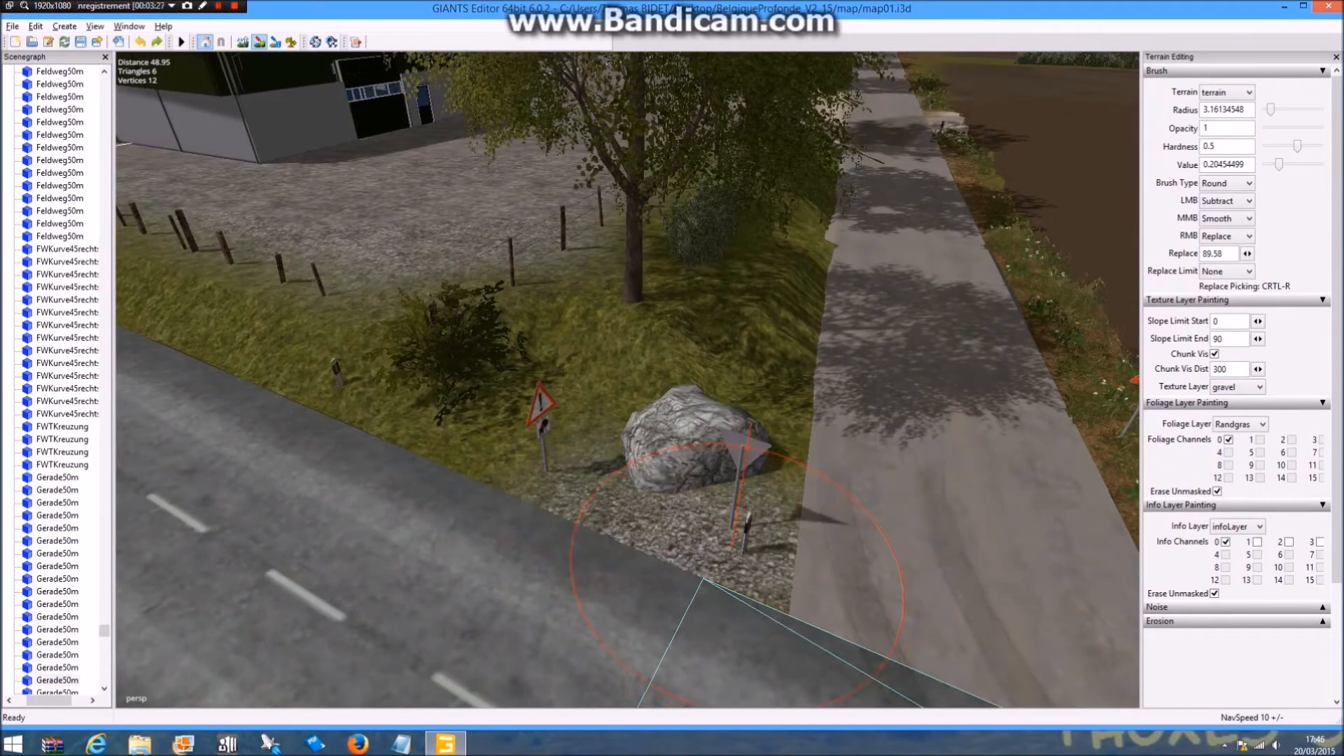
pyautogui.moveTo(742, 552)
pyautogui.mouseDown()
pyautogui.moveTo(749, 514)
pyautogui.moveTo(803, 459)
pyautogui.mouseUp()
pyautogui.moveTo(734, 526); pyautogui.dragTo(644, 539)
pyautogui.moveTo(771, 457)
pyautogui.mouseDown()
pyautogui.moveTo(777, 440)
pyautogui.moveTo(843, 424)
pyautogui.mouseUp()
pyautogui.moveTo(667, 475); pyautogui.dragTo(647, 485)
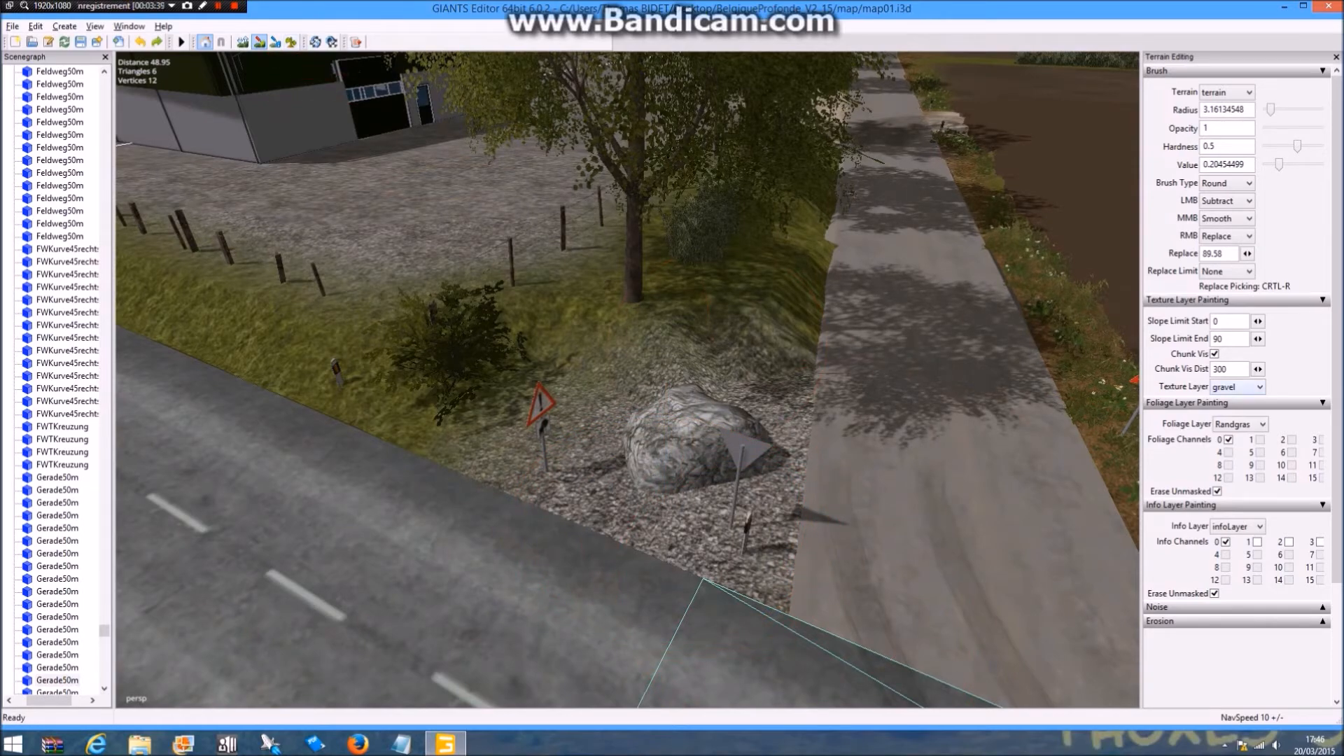
# Paint asphalt texture over the centre of the gravel patch around the boulder and signs
pyautogui.click(1237, 387)
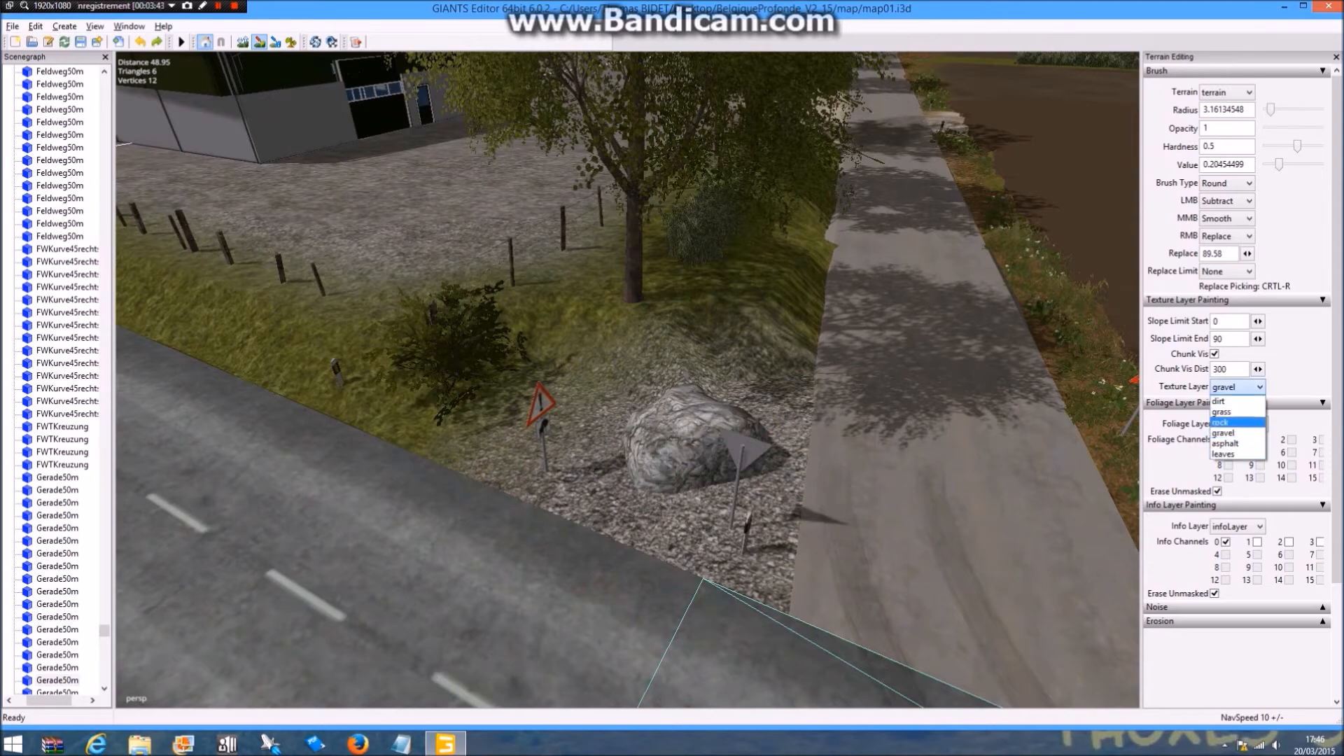
pyautogui.click(1225, 443)
pyautogui.moveTo(777, 550)
pyautogui.mouseDown()
pyautogui.moveTo(630, 490)
pyautogui.moveTo(778, 560)
pyautogui.mouseUp()
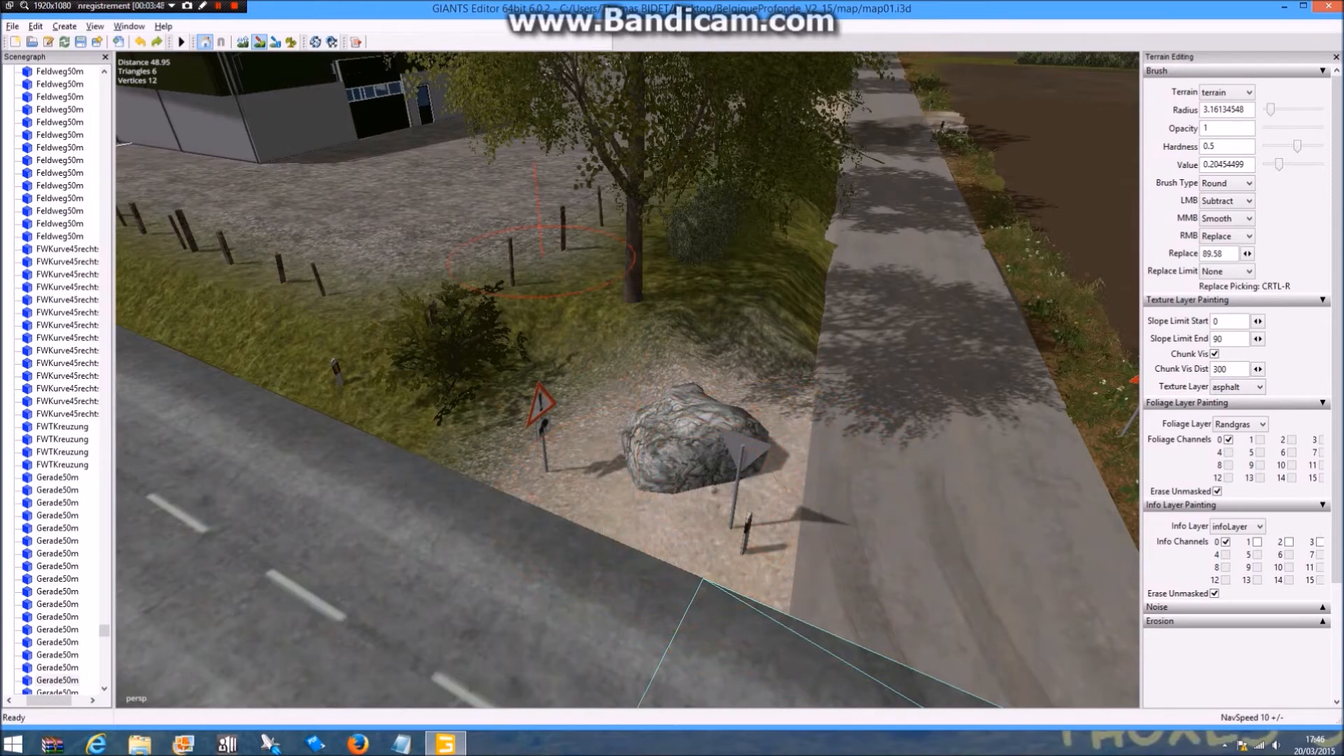
pyautogui.click(260, 42)
# Review the farm yard from the access road, the junction and the main road, up to the fence beside the shed
pyautogui.keyDown('alt'); pyautogui.moveTo(628, 378); pyautogui.dragTo(1001, 476); pyautogui.keyUp('alt')
pyautogui.keyDown('alt'); pyautogui.moveTo(896, 377); pyautogui.dragTo(996, 571); pyautogui.keyUp('alt')
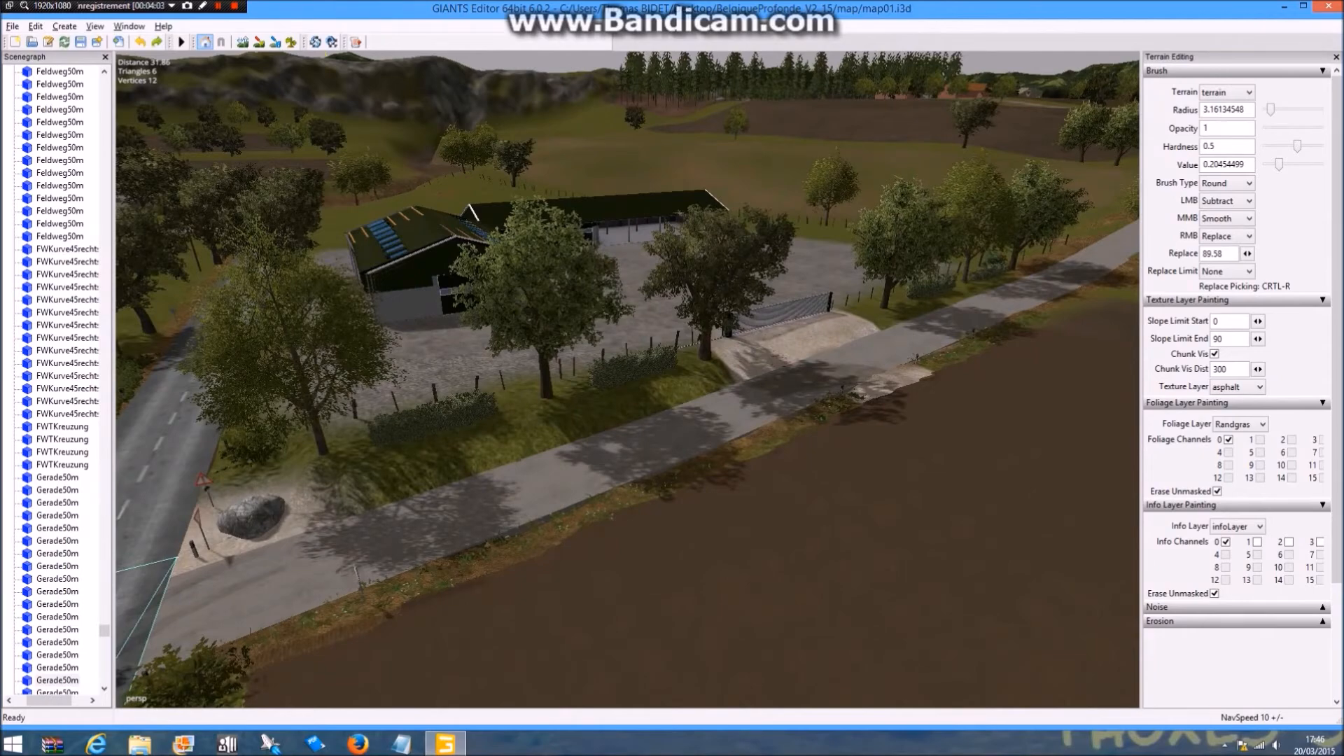
pyautogui.keyDown('alt'); pyautogui.moveTo(826, 420); pyautogui.dragTo(1043, 476); pyautogui.keyUp('alt')
pyautogui.scroll(2, 1132, 346)
pyautogui.keyDown('alt'); pyautogui.moveTo(1132, 347); pyautogui.dragTo(888, 345); pyautogui.keyUp('alt')
pyautogui.scroll(3, 888, 344)
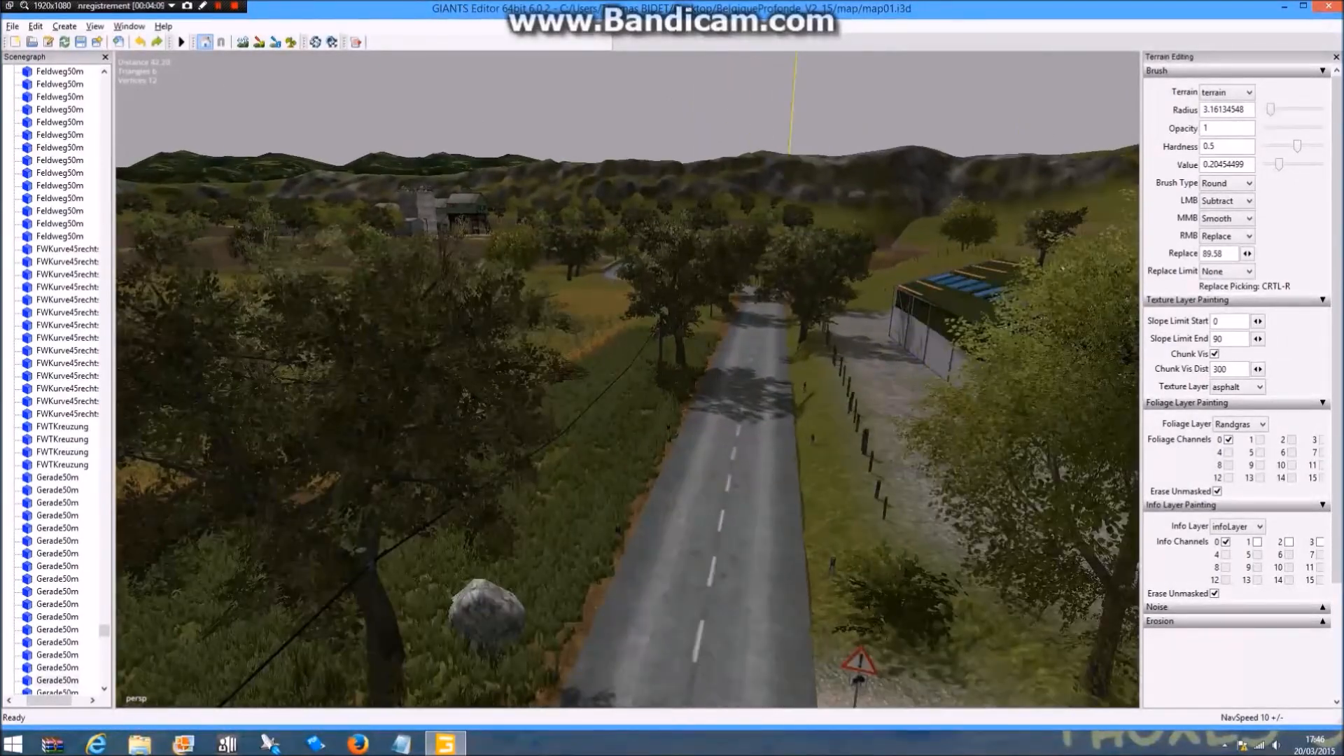
pyautogui.keyDown('alt'); pyautogui.moveTo(1063, 268); pyautogui.dragTo(411, 159); pyautogui.keyUp('alt')
pyautogui.scroll(3, 411, 160)
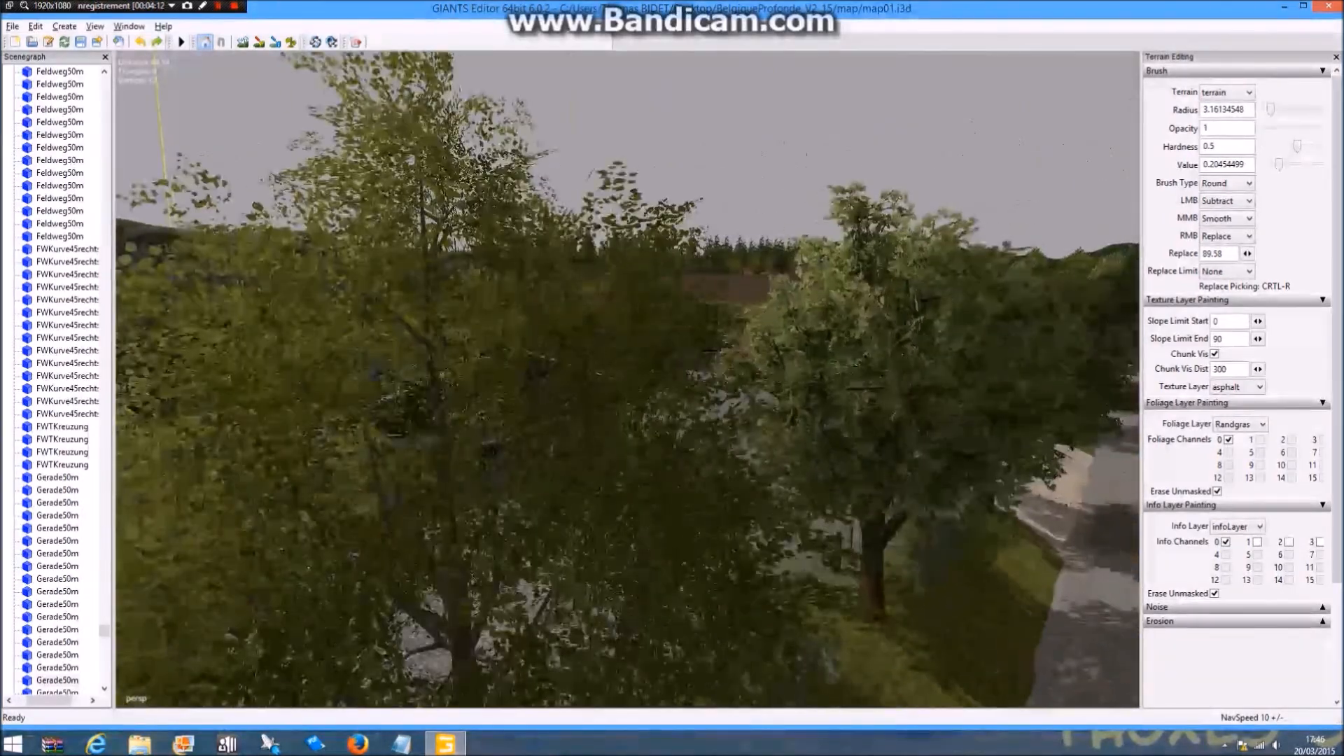
pyautogui.scroll(4, 411, 159)
pyautogui.keyDown('alt'); pyautogui.moveTo(280, 140); pyautogui.dragTo(707, 115); pyautogui.keyUp('alt')
pyautogui.scroll(4, 707, 116)
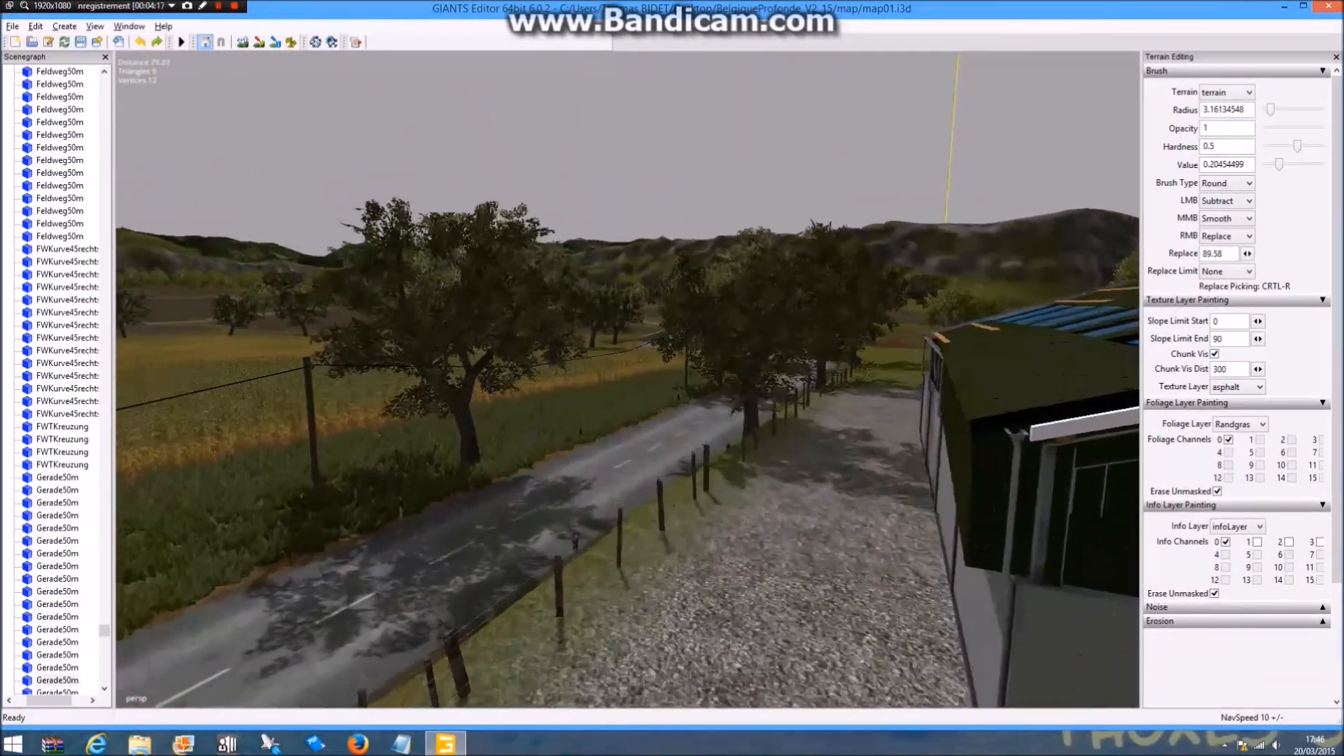
# Shift the front shed's roof and gable mesh slightly sideways so its edge lines up with the grey wall's corner
pyautogui.keyDown('alt'); pyautogui.moveTo(1029, 427); pyautogui.dragTo(703, 329); pyautogui.keyUp('alt')
pyautogui.click(805, 350)
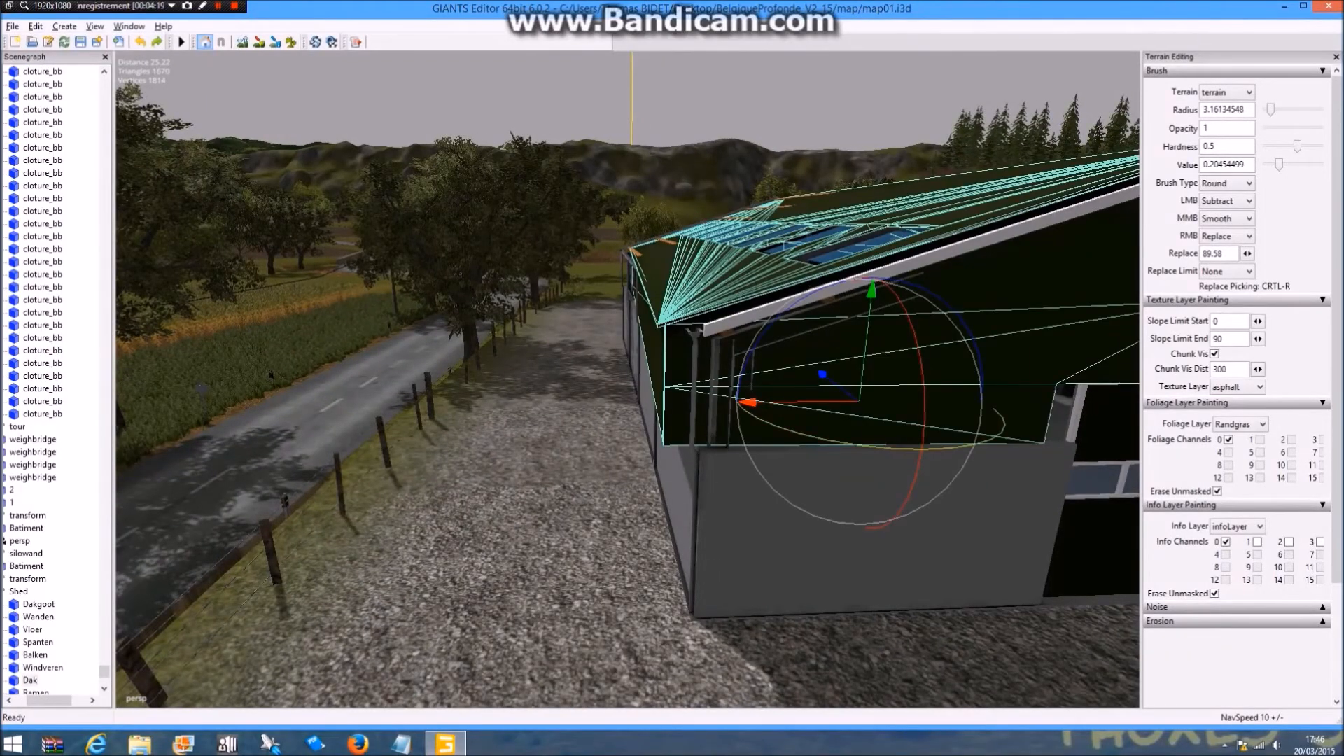
pyautogui.moveTo(860, 446); pyautogui.dragTo(865, 446)
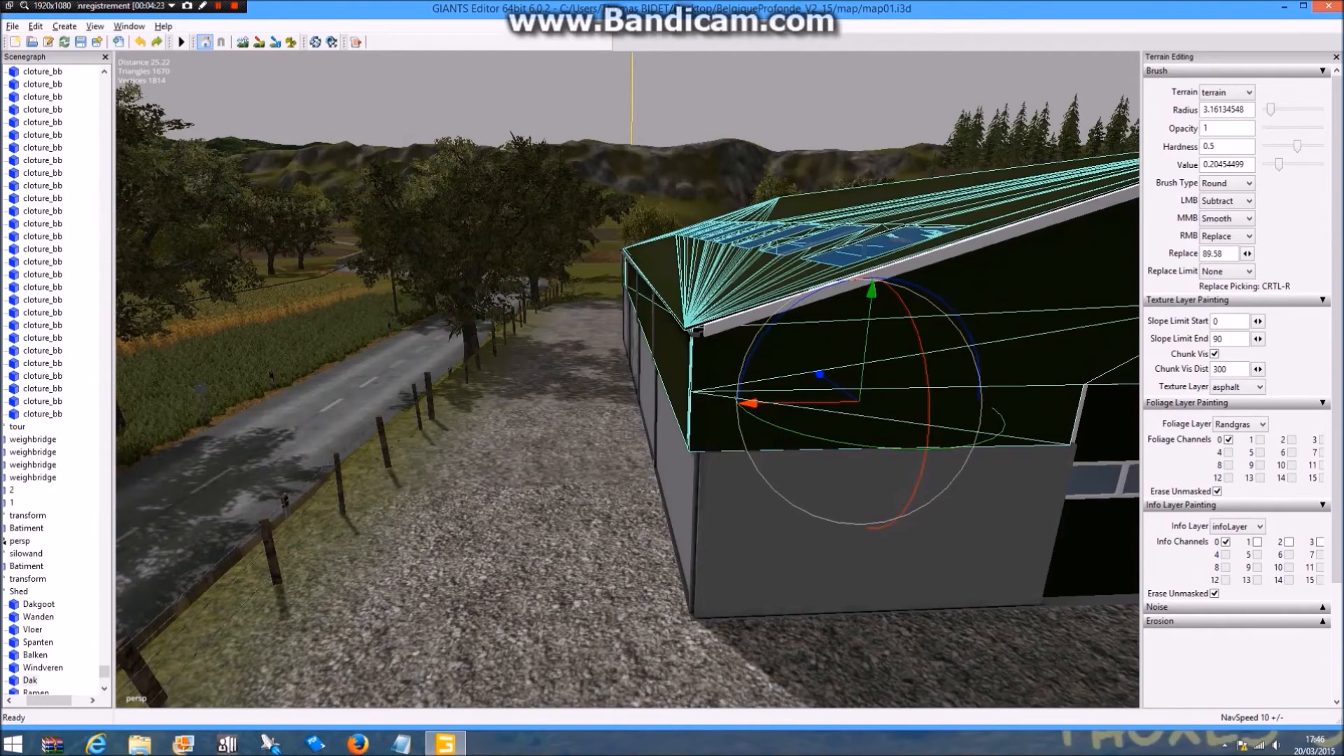
pyautogui.click(630, 448)
# Inspect the gravel yard from the open shed and the fenced grass verge round to the sliding gate and road
pyautogui.keyDown('alt'); pyautogui.moveTo(630, 448); pyautogui.dragTo(490, 420); pyautogui.keyUp('alt')
pyautogui.scroll(-6, 491, 420)
pyautogui.keyDown('alt'); pyautogui.moveTo(630, 378); pyautogui.dragTo(364, 448); pyautogui.keyUp('alt')
pyautogui.scroll(5, 627, 378)
pyautogui.scroll(4, 627, 378)
pyautogui.keyDown('alt'); pyautogui.moveTo(627, 378); pyautogui.dragTo(805, 381); pyautogui.keyUp('alt')
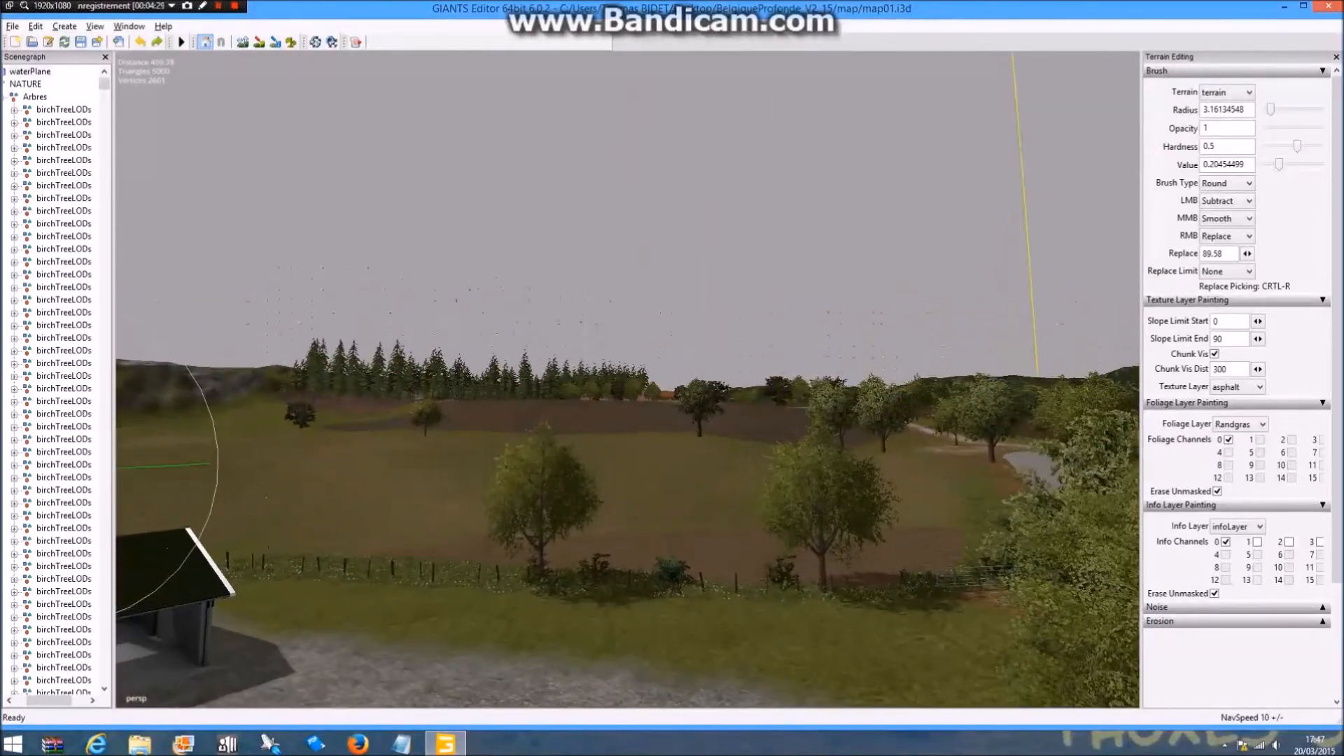
pyautogui.scroll(2, 627, 378)
pyautogui.keyDown('alt'); pyautogui.moveTo(627, 378); pyautogui.dragTo(713, 144); pyautogui.keyUp('alt')
pyautogui.keyDown('alt'); pyautogui.moveTo(627, 378); pyautogui.dragTo(681, 357); pyautogui.keyUp('alt')
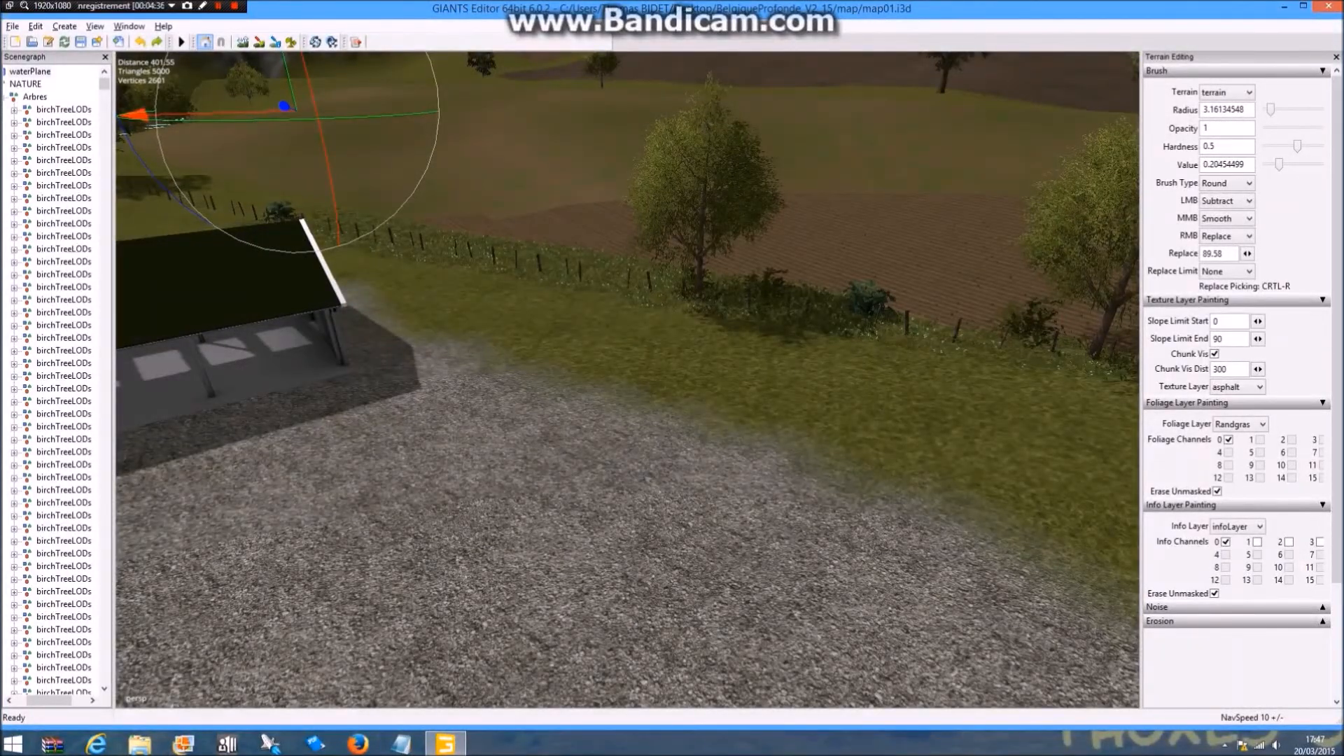
pyautogui.keyDown('alt'); pyautogui.moveTo(627, 378); pyautogui.dragTo(1295, 396); pyautogui.keyUp('alt')
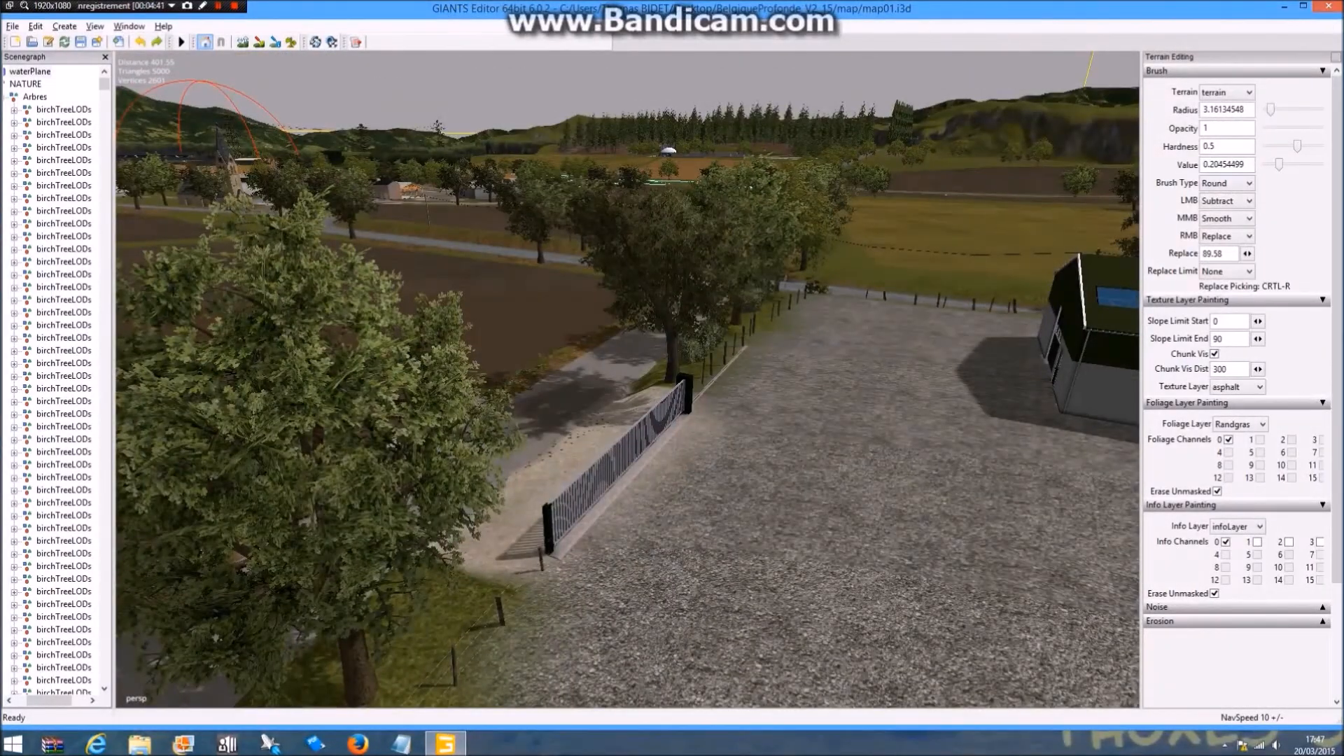
# Hide the terrain editing and scenegraph panels and view the whole farm yard from above, across the road facing the gate
pyautogui.click(1336, 57)
pyautogui.keyDown('alt'); pyautogui.moveTo(672, 315); pyautogui.dragTo(980, 483); pyautogui.keyUp('alt')
pyautogui.keyDown('alt'); pyautogui.moveTo(672, 420); pyautogui.dragTo(805, 490); pyautogui.keyUp('alt')
pyautogui.scroll(5, 684, 504)
pyautogui.keyDown('alt'); pyautogui.moveTo(663, 350); pyautogui.dragTo(434, 560); pyautogui.keyUp('alt')
pyautogui.keyDown('alt'); pyautogui.moveTo(700, 574); pyautogui.dragTo(424, 273); pyautogui.keyUp('alt')
pyautogui.scroll(-1, 728, 378)
pyautogui.scroll(-2, 728, 379)
pyautogui.keyDown('alt'); pyautogui.moveTo(728, 378); pyautogui.dragTo(591, 376); pyautogui.keyUp('alt')
pyautogui.click(105, 57)
pyautogui.keyDown('alt'); pyautogui.moveTo(672, 350); pyautogui.dragTo(683, 315); pyautogui.keyUp('alt')
pyautogui.click(602, 80)
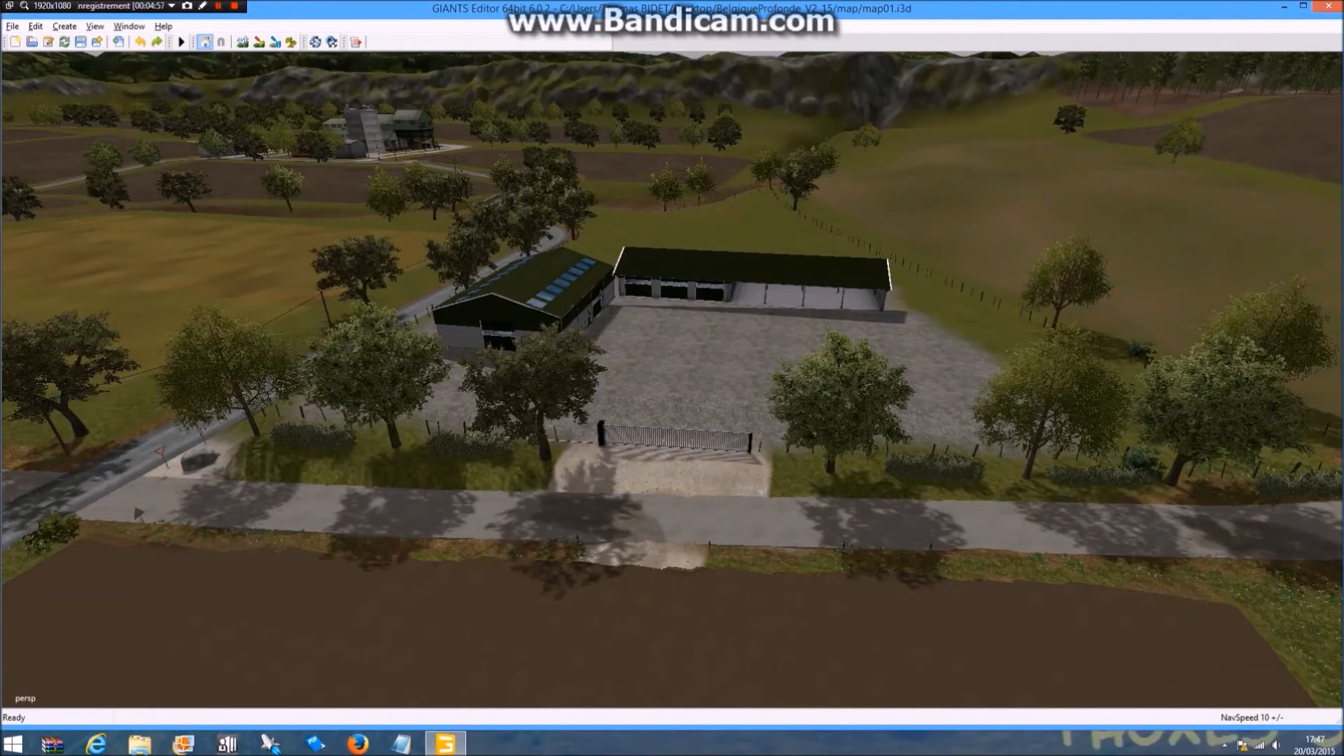